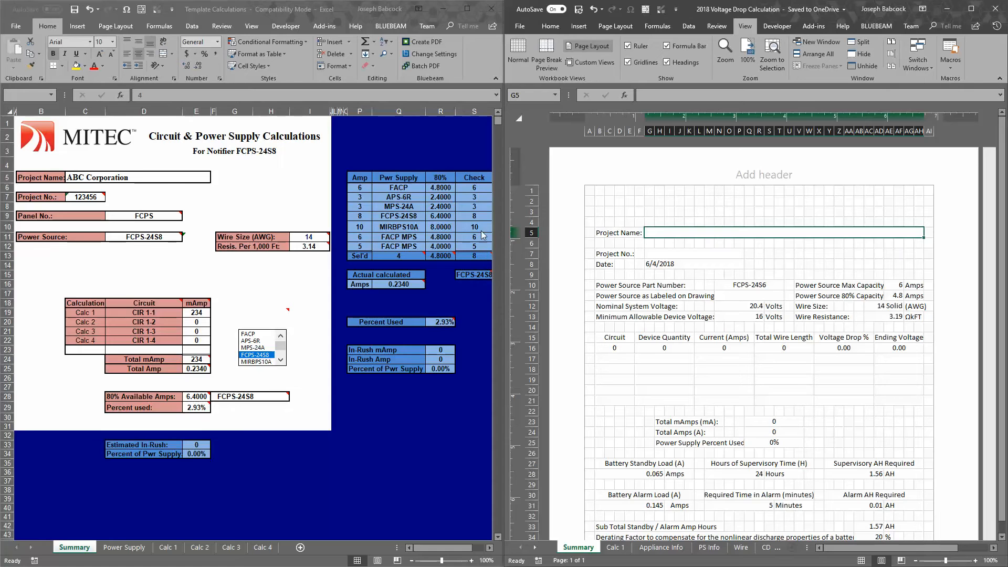
Examine the project and power source fields on the Template Calculations Summary sheet, plus the standby and alarm load tables on Power Supply
left_click(87, 178)
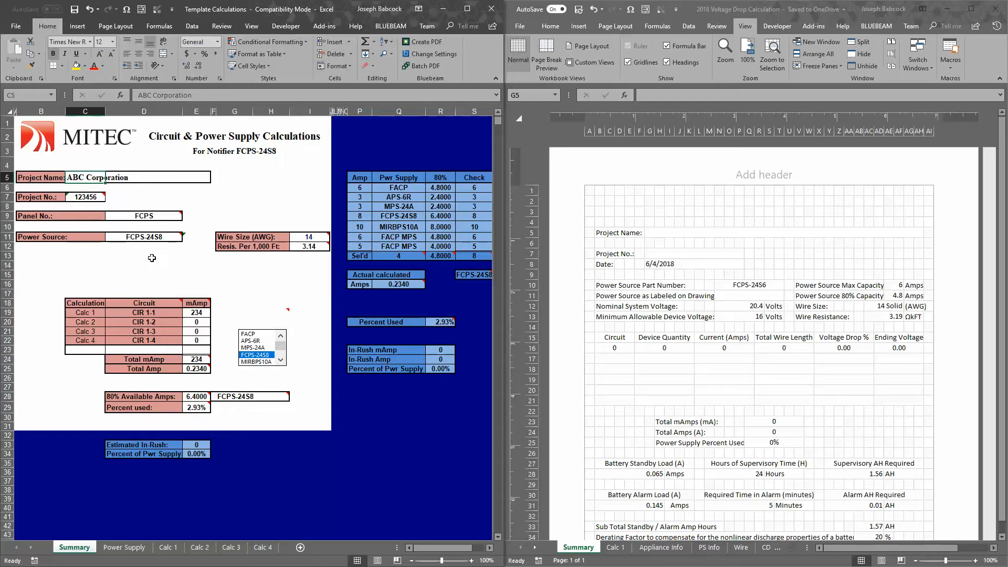
left_click(86, 198)
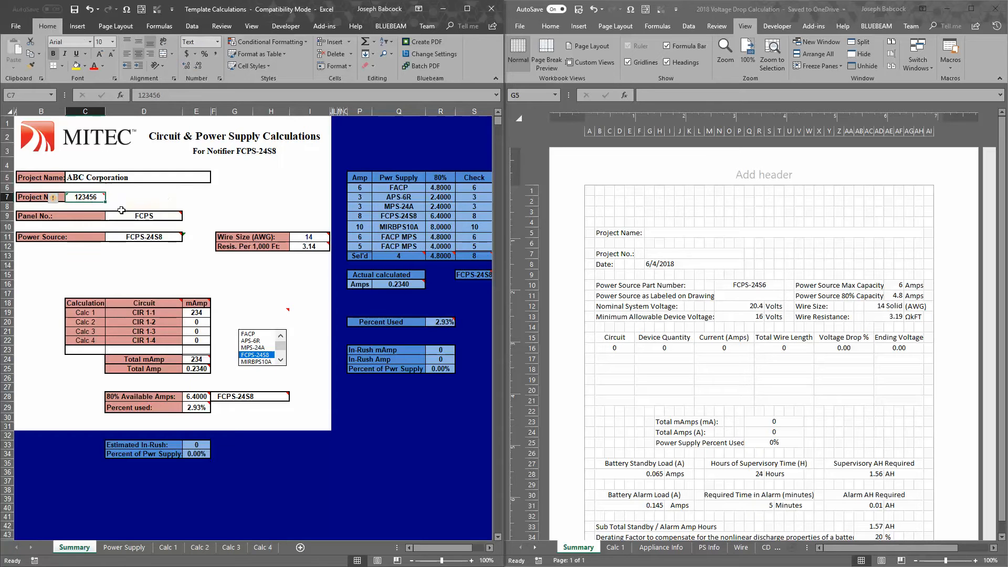
left_click(140, 213)
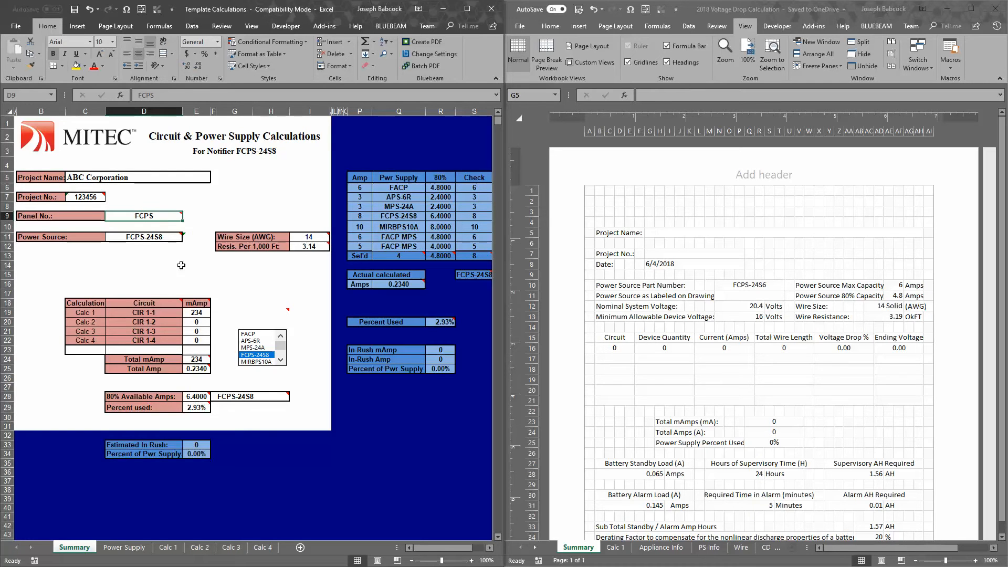
left_click(152, 237)
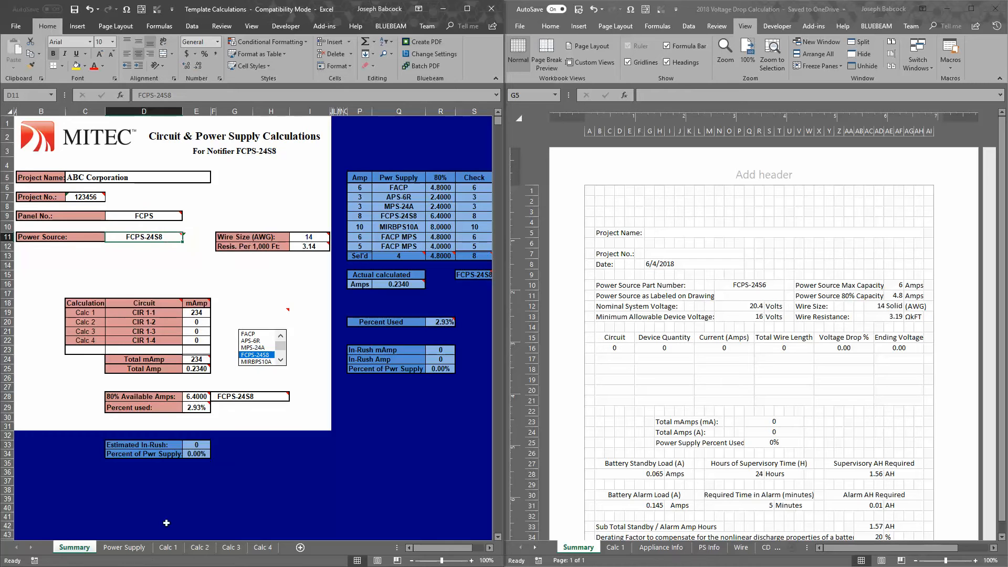
left_click(126, 548)
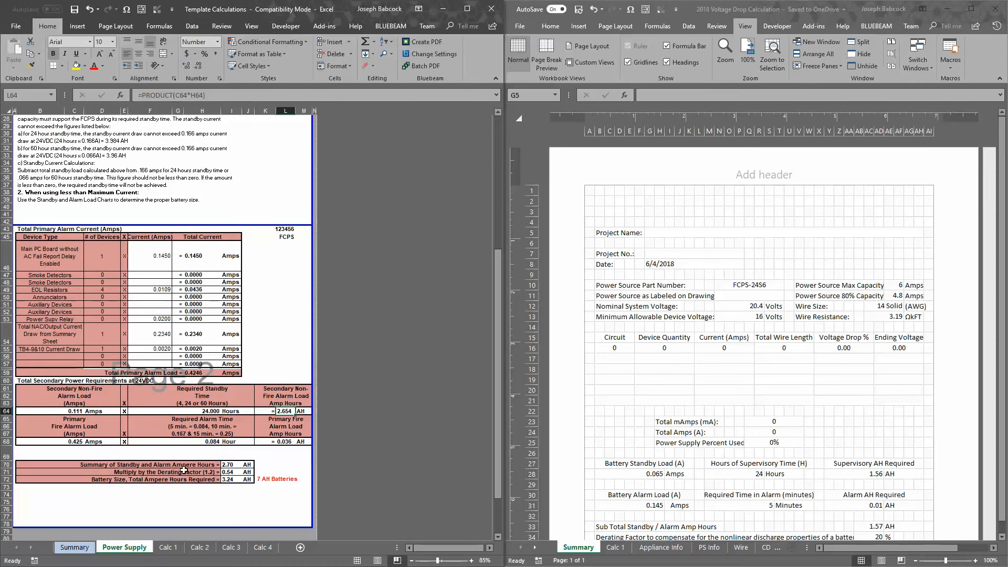
scroll(200, 416, "up", 1)
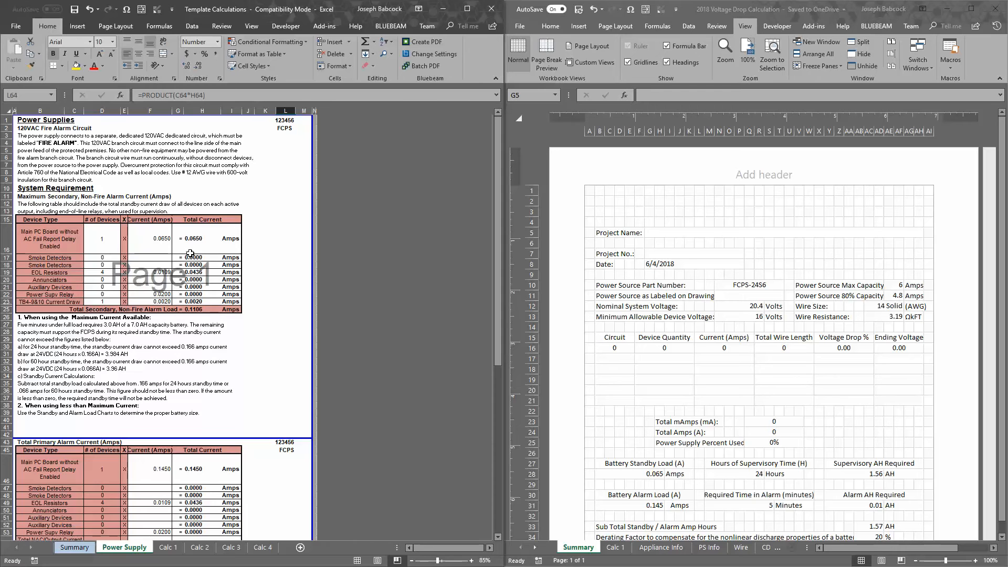
scroll(144, 283, "down", 4)
scroll(191, 257, "down", 3)
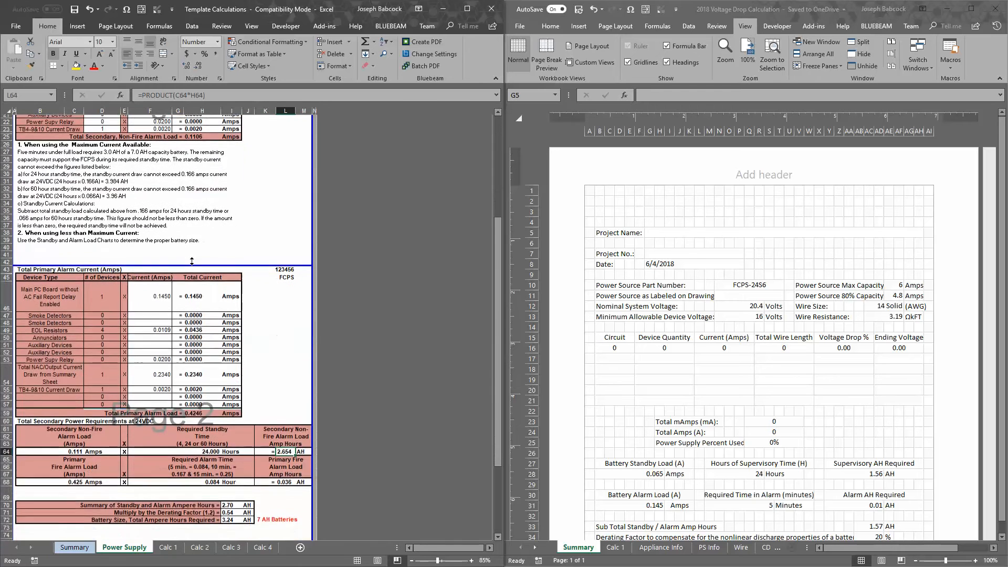
scroll(171, 269, "down", 3)
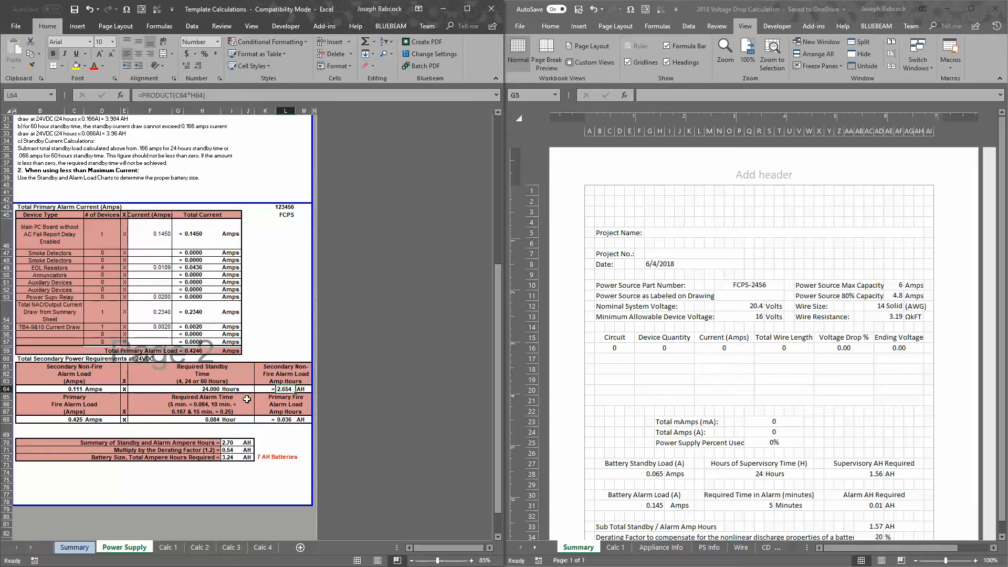
scroll(274, 363, "up", 4)
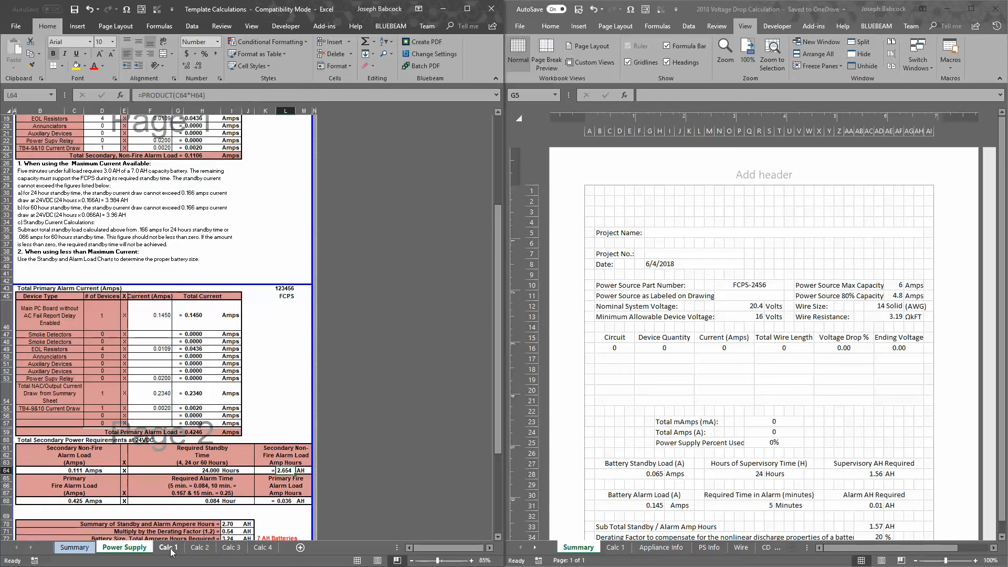
Review the device currents and wire lengths on the template's Calc 1 sheet, then return to its Summary sheet
left_click(168, 548)
scroll(251, 333, "down", 2)
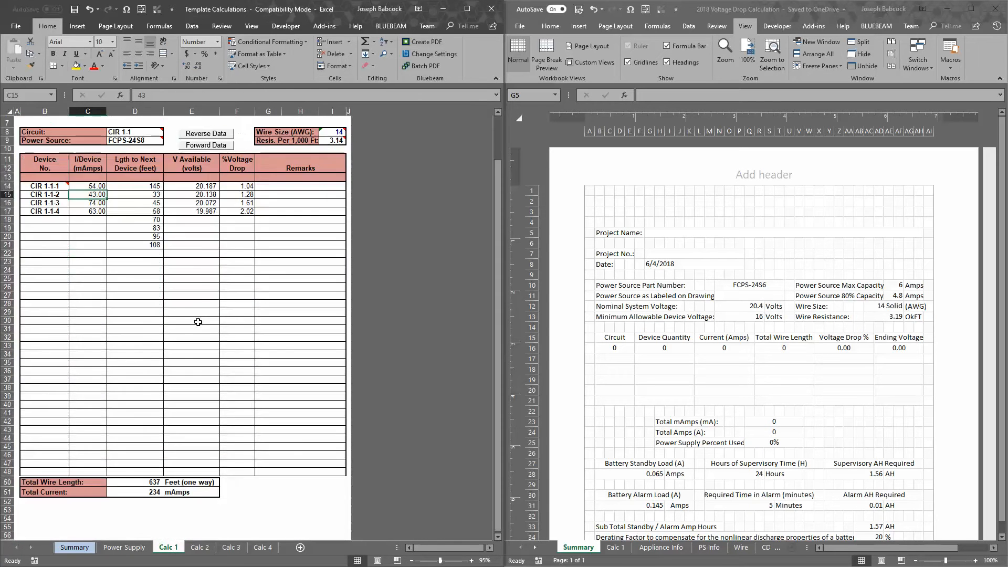
scroll(252, 262, "up", 2)
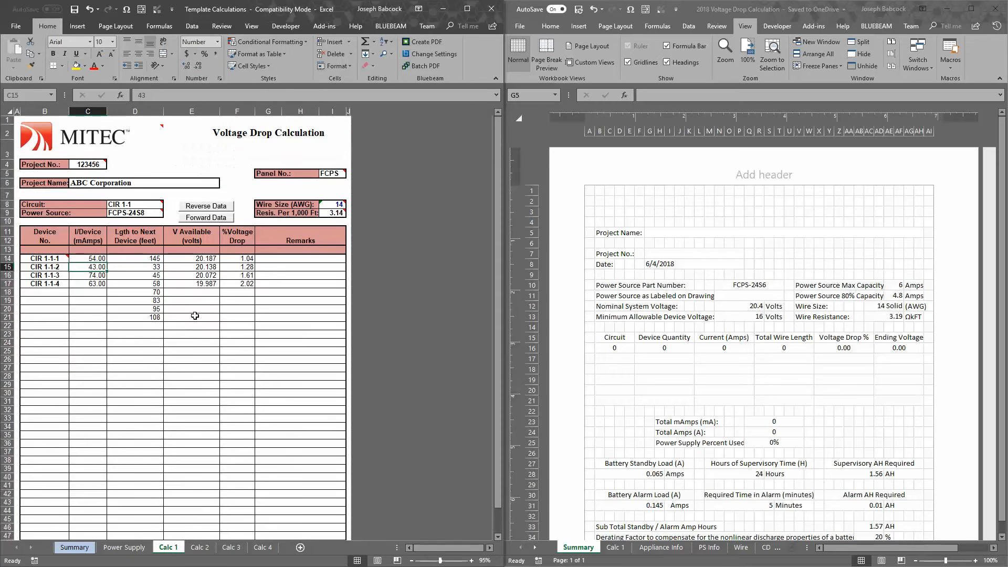
left_click(154, 260)
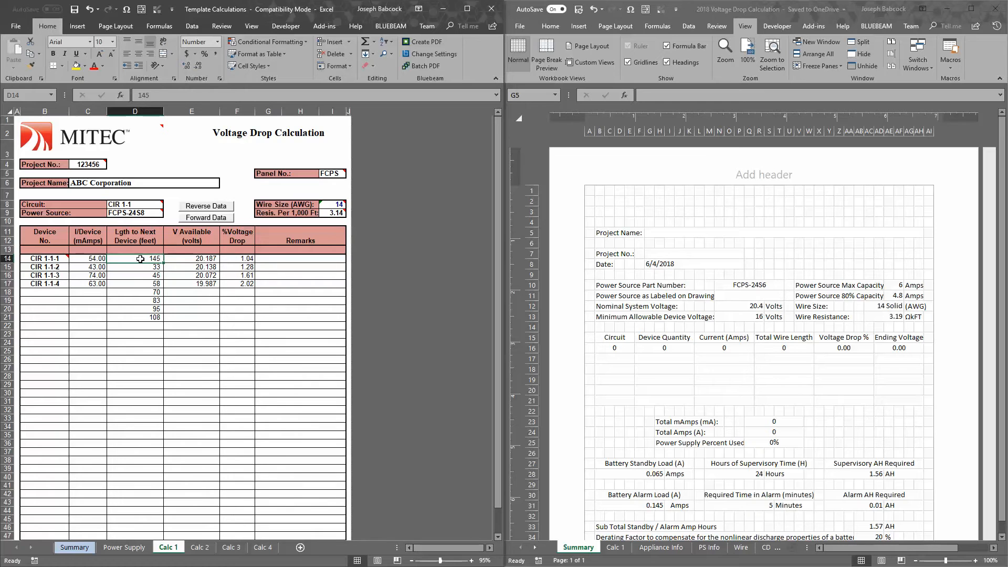
left_click_drag(140, 259, 129, 311)
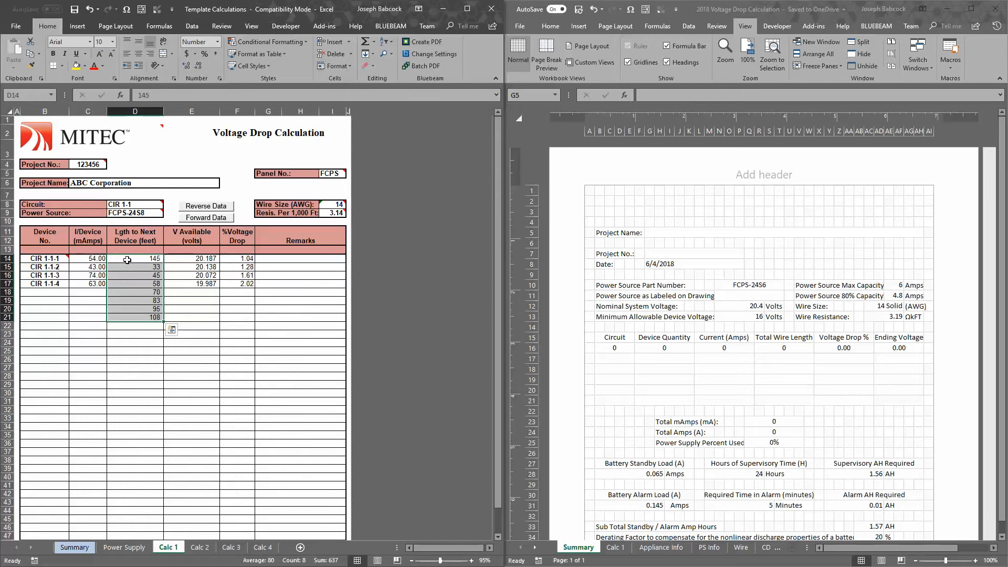
left_click_drag(94, 260, 97, 318)
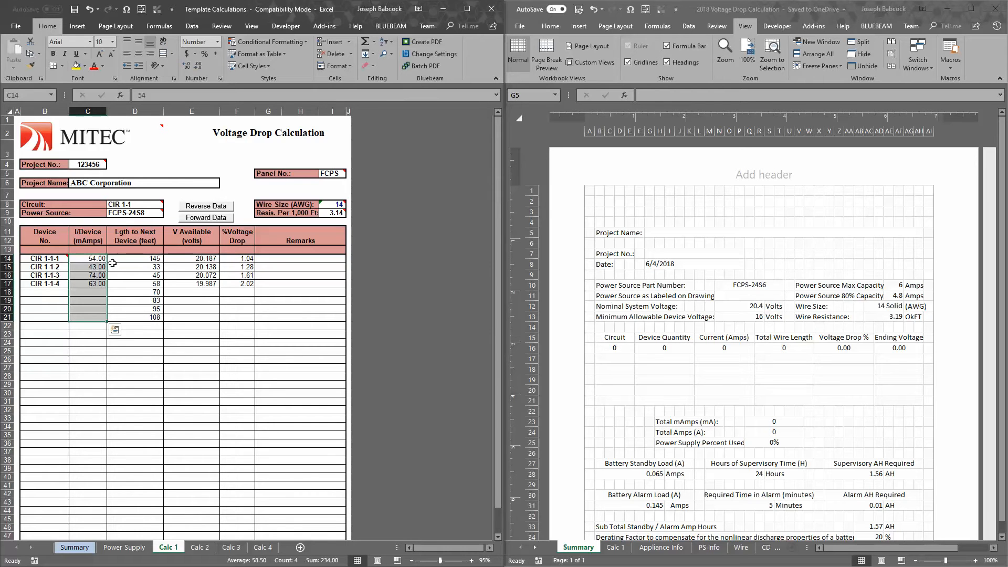
left_click(157, 275)
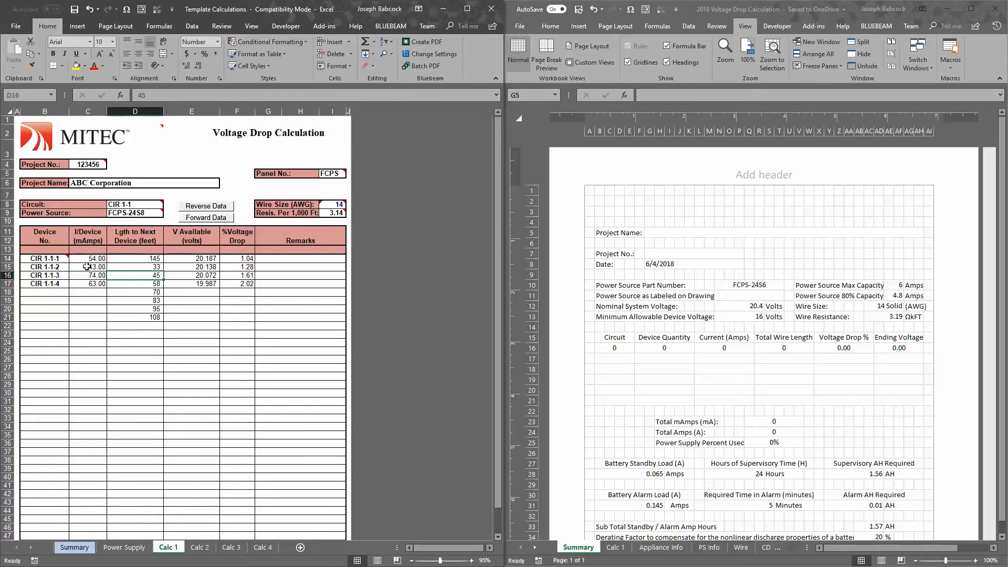
left_click(167, 299)
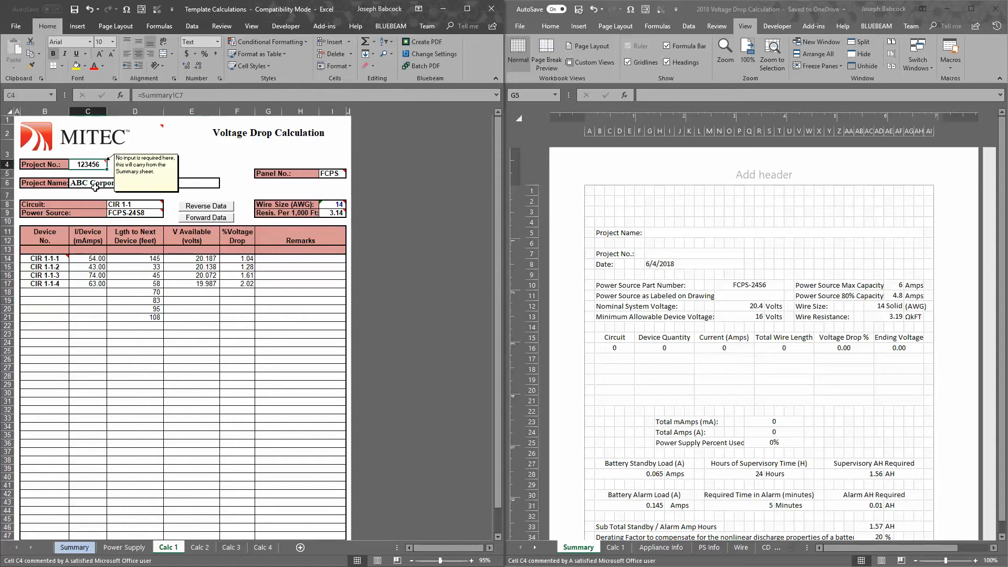
left_click(76, 549)
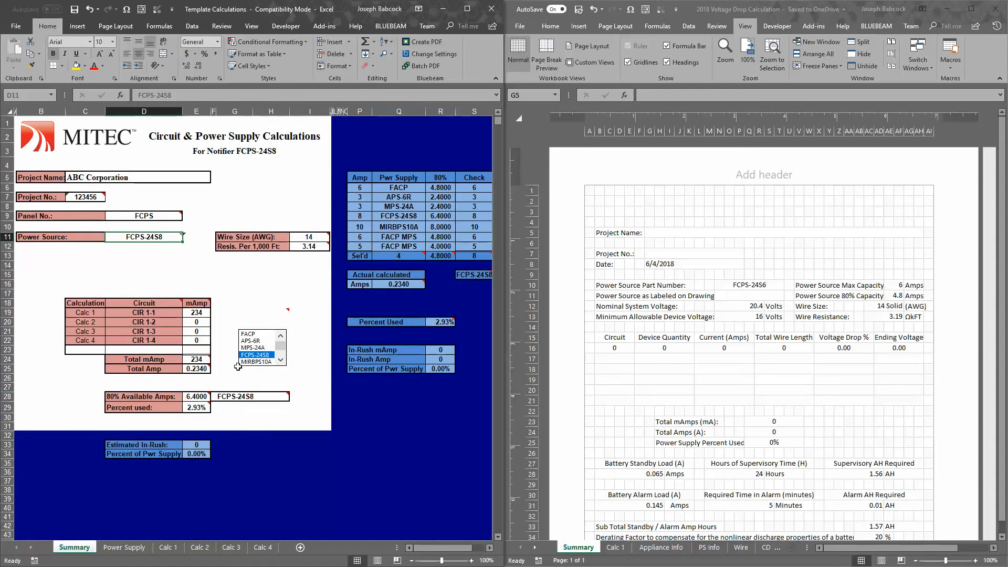
Examine the project name, number, date and power source fields on the Summary sheet of the 2018 Voltage Drop Calculation workbook
left_click(688, 234)
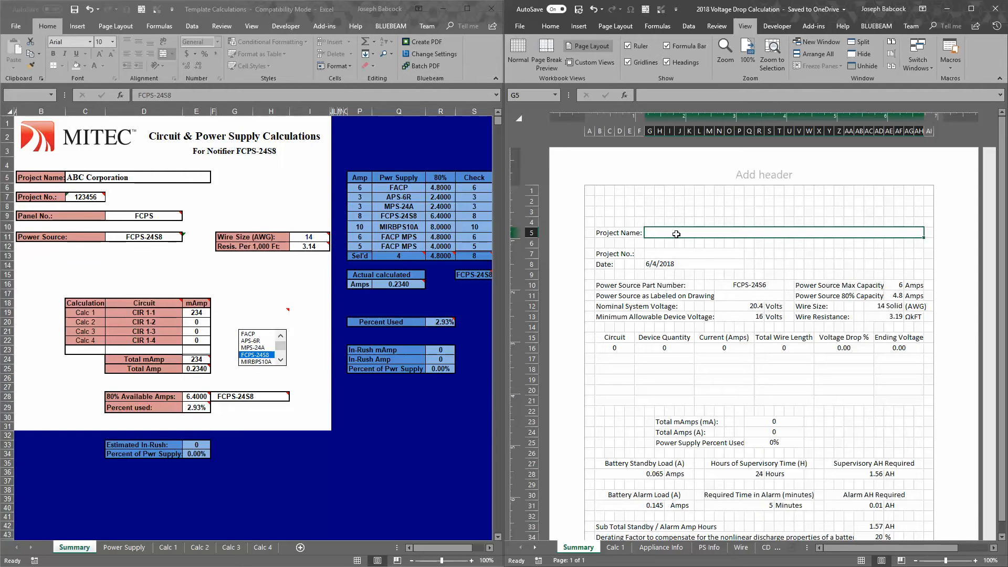
left_click(674, 254)
left_click(672, 264)
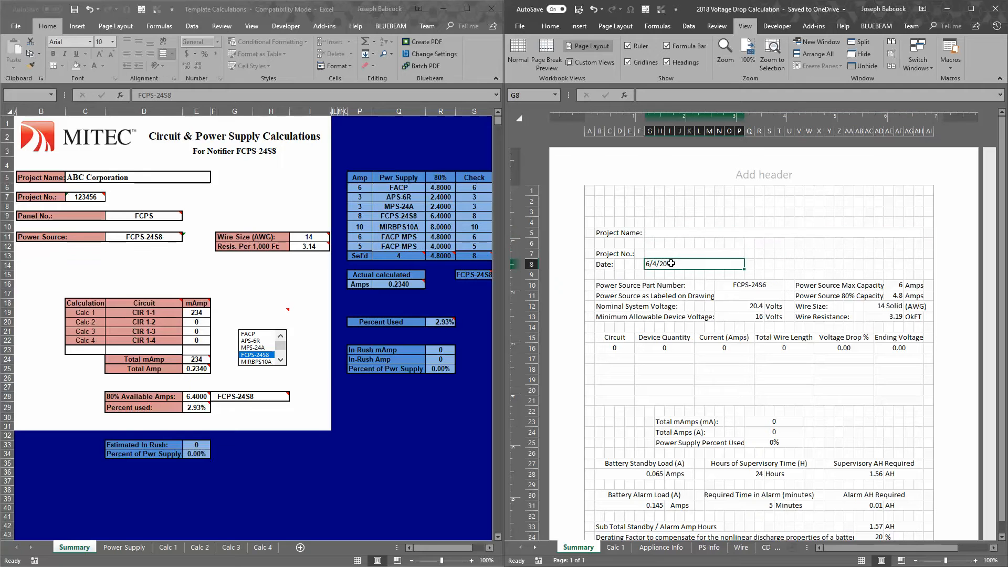
left_click(742, 289)
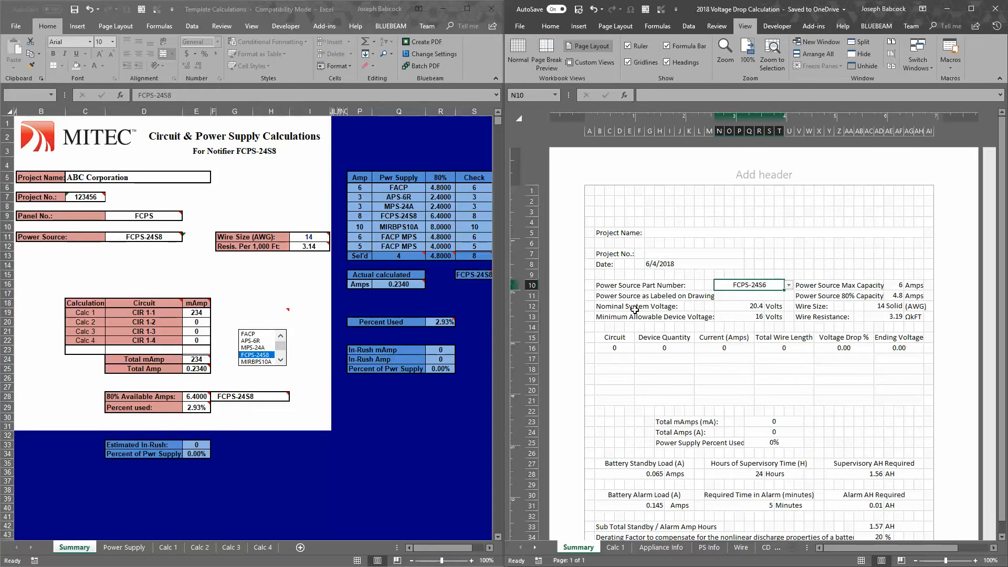
left_click(728, 296)
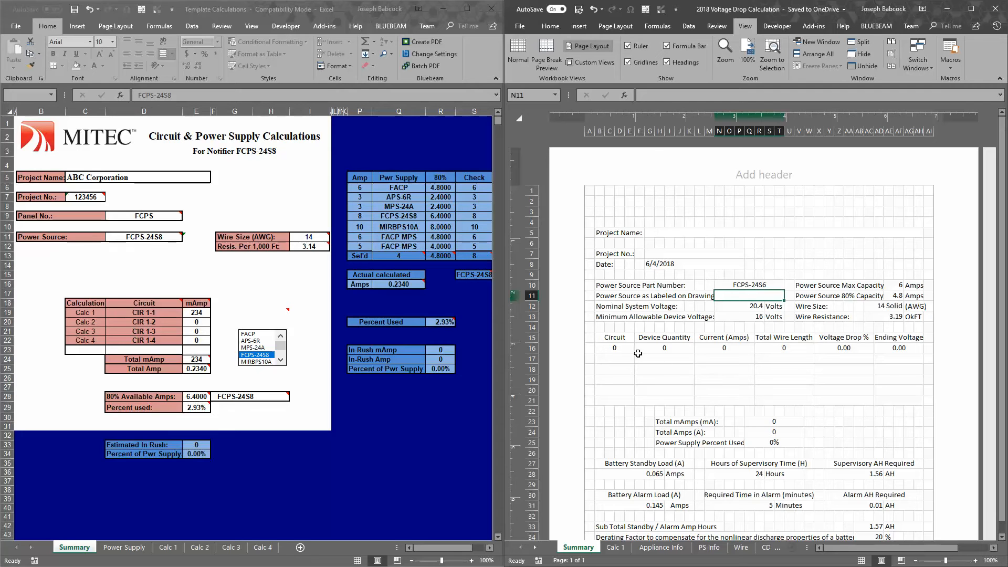
Review the circuit table, current totals and battery calculations on the 2018 Summary sheet, and look over its Calc 1 sheet
left_click_drag(618, 349, 914, 391)
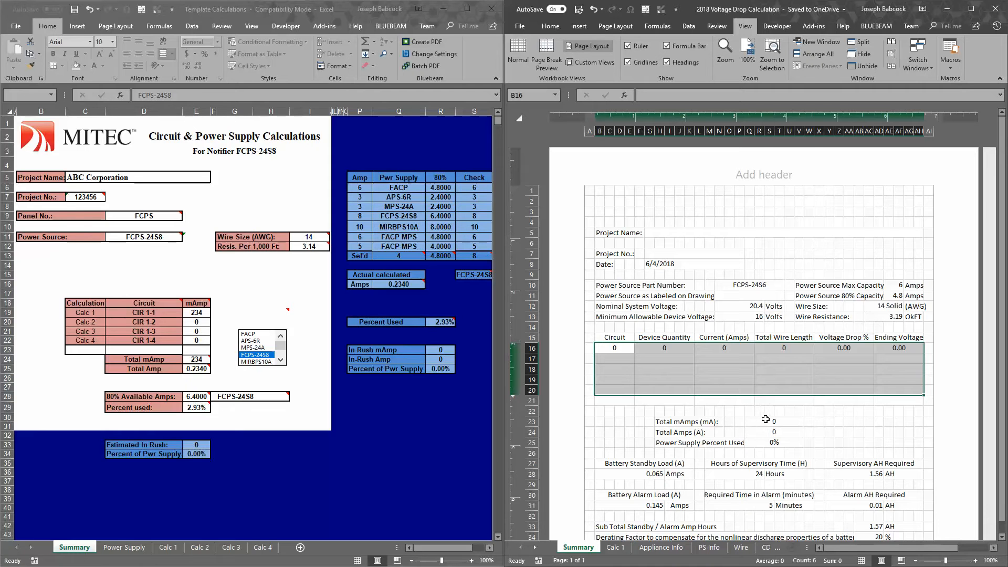
left_click_drag(770, 420, 775, 445)
scroll(822, 476, "down", 2)
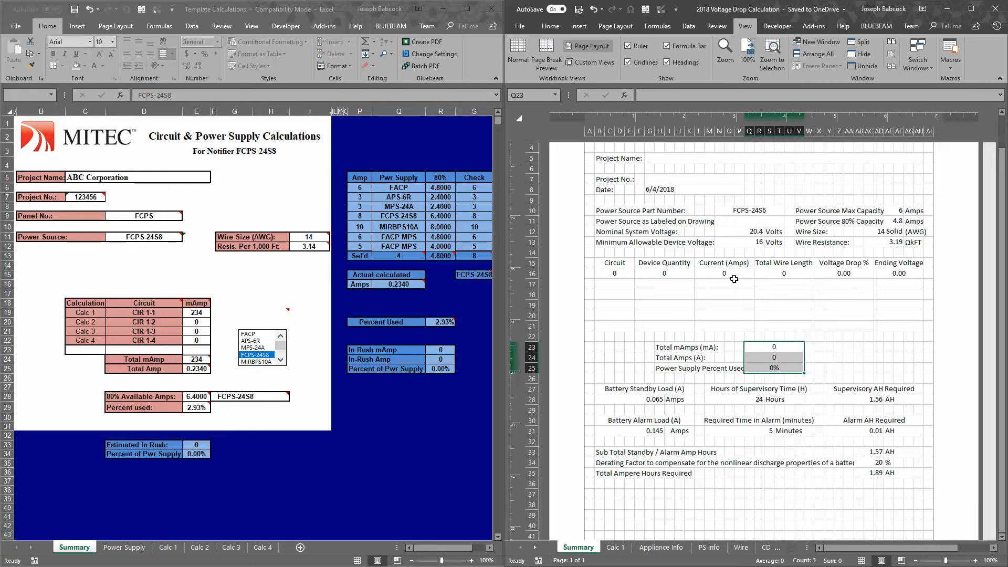
left_click_drag(621, 275, 917, 324)
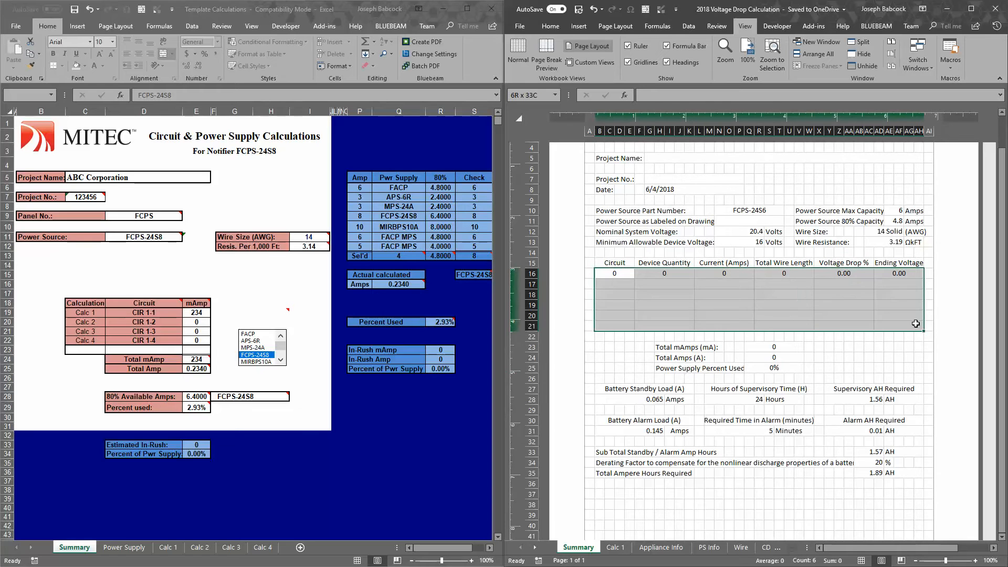
left_click_drag(609, 348, 865, 469)
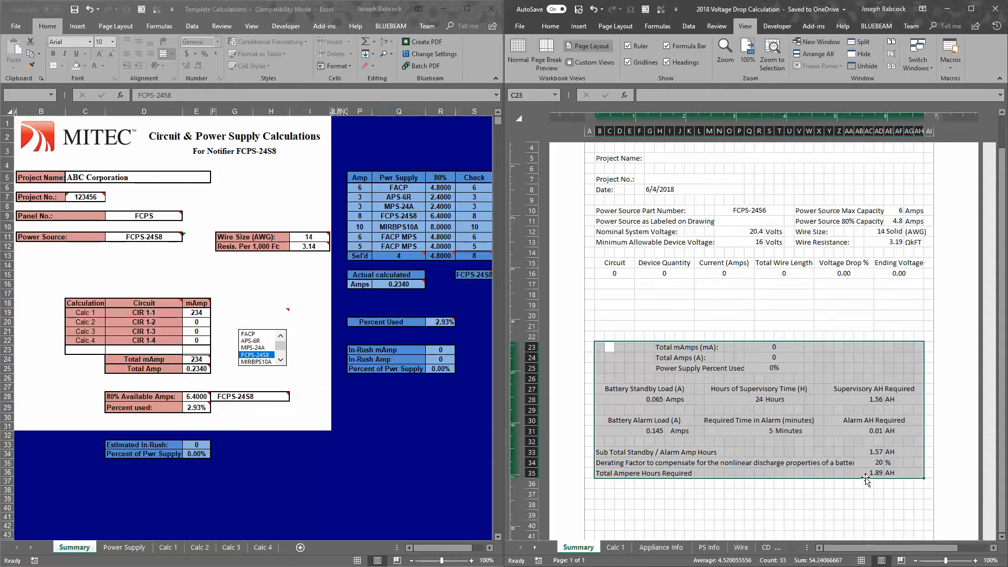
scroll(679, 418, "up", 3)
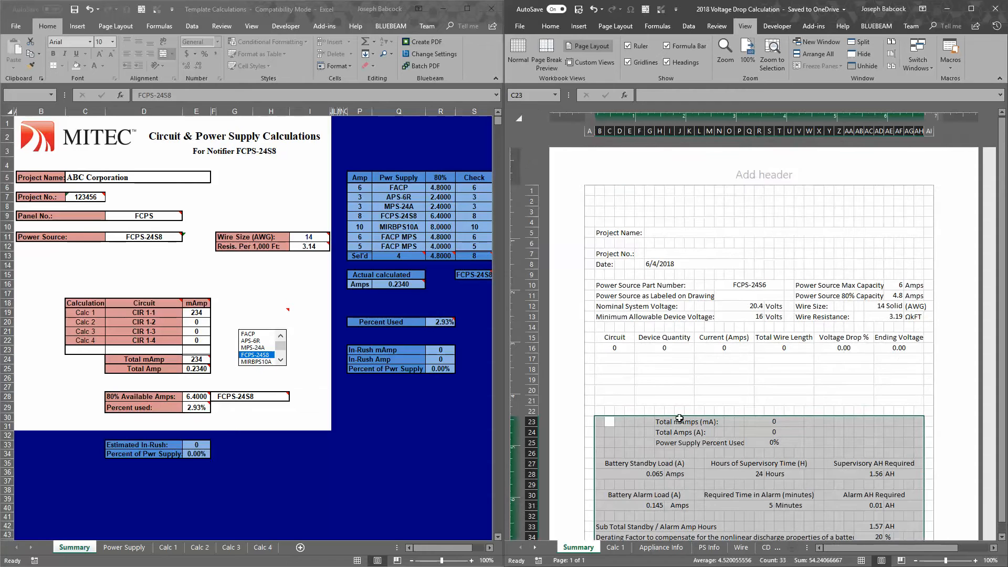
left_click(613, 547)
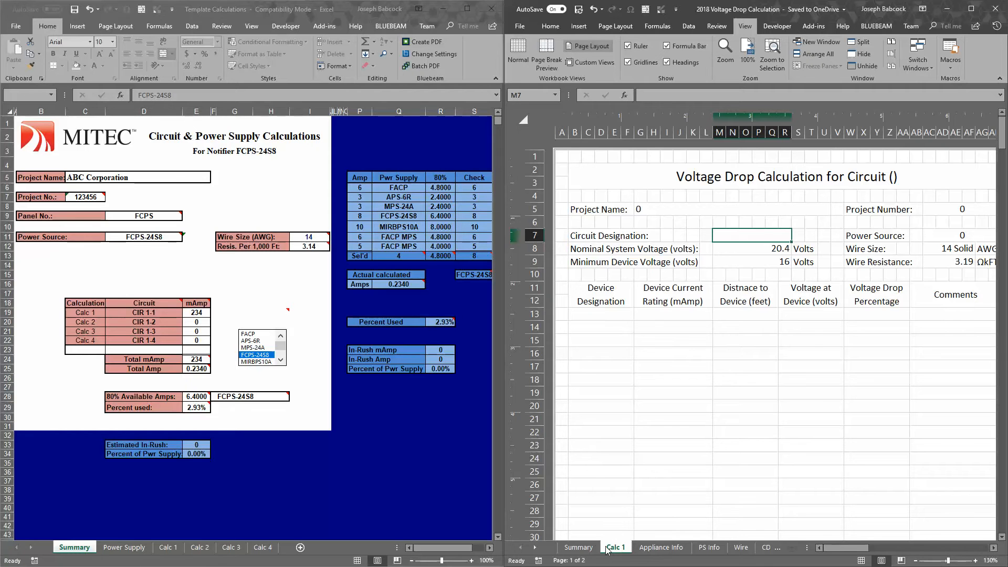
left_click(577, 548)
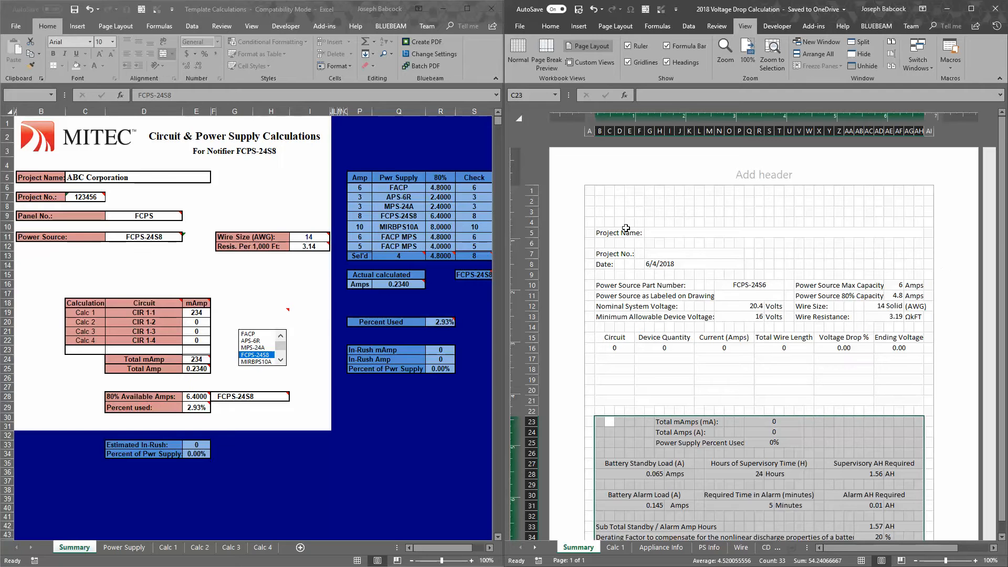
Enter ABC Corporation as the project name on the 2018 workbook's Summary sheet
left_click(656, 232)
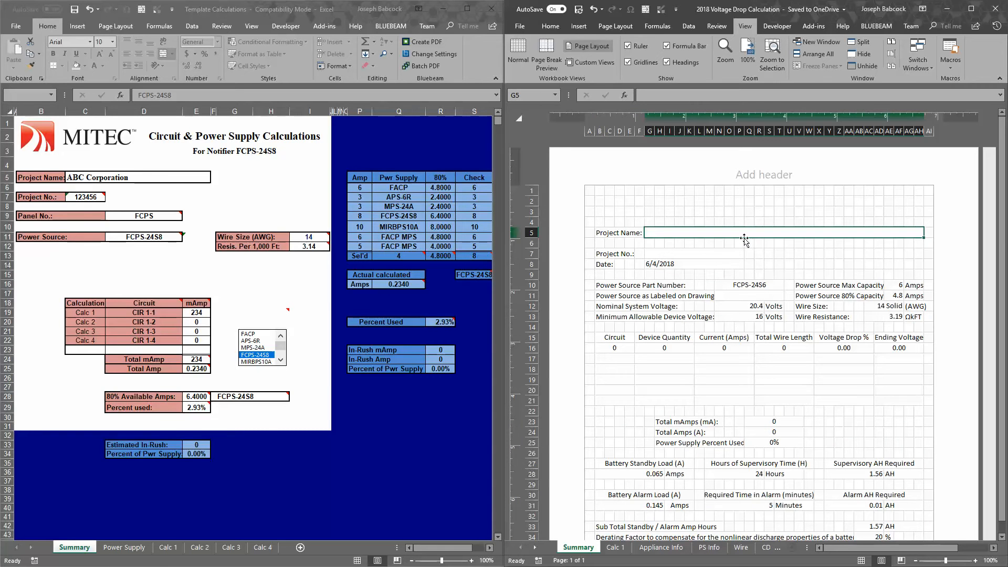
type("a")
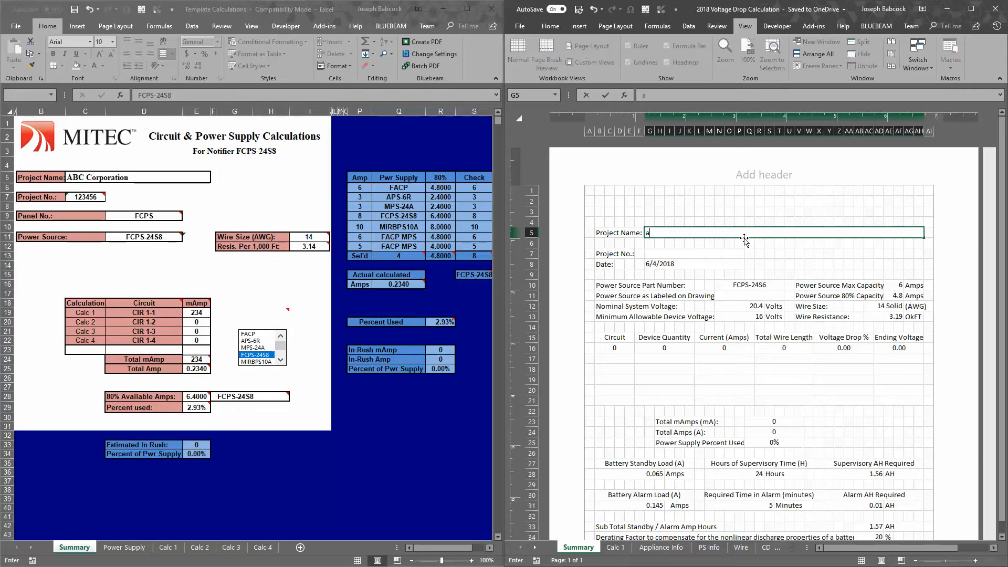
type("ABC Corporation")
key("Return")
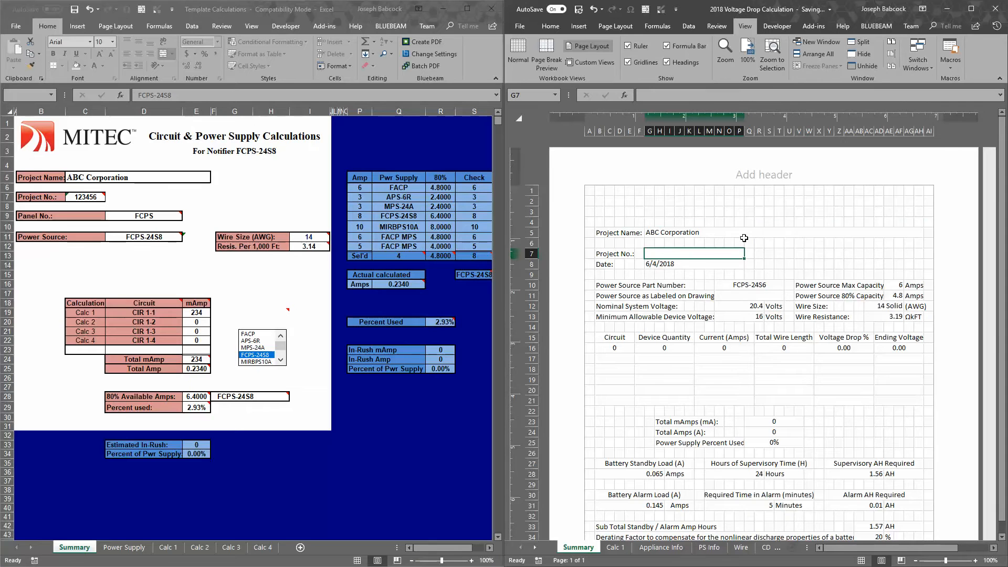
Enter 123456 as the project number
type("123456")
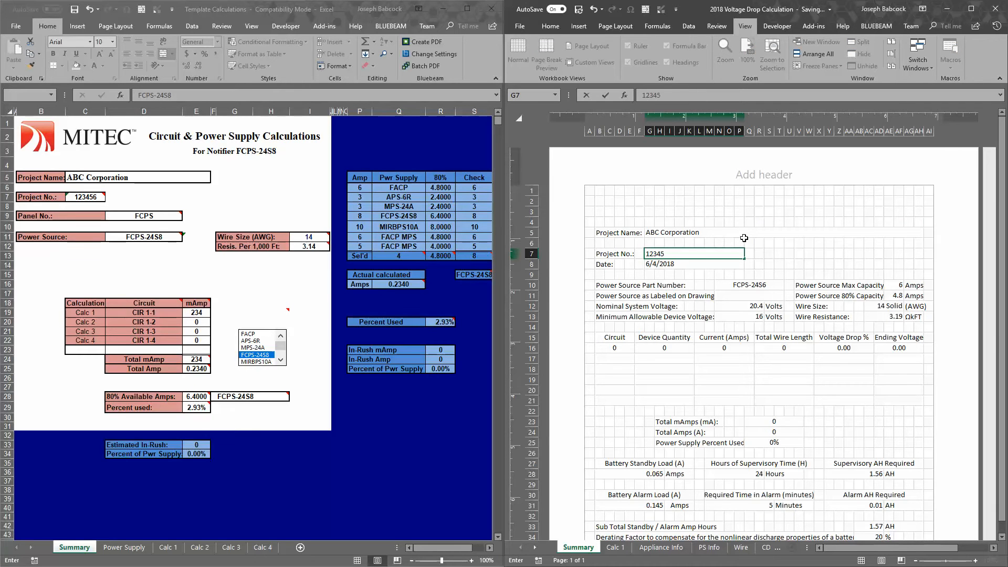
left_click(703, 265)
left_click(703, 257)
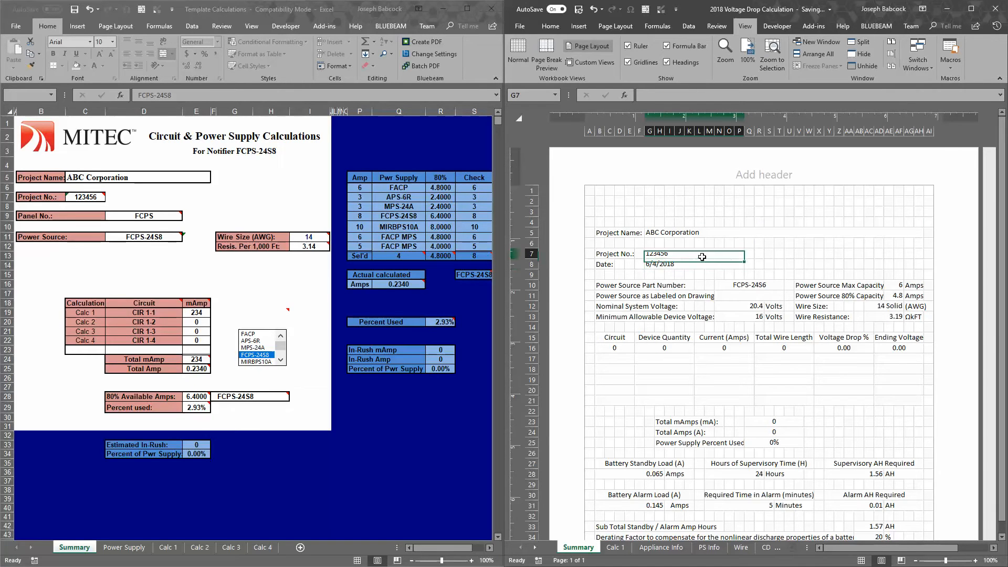
Enter NAC#1 as the power source as labeled on drawing on the 2018 workbook's Summary sheet
left_click(748, 296)
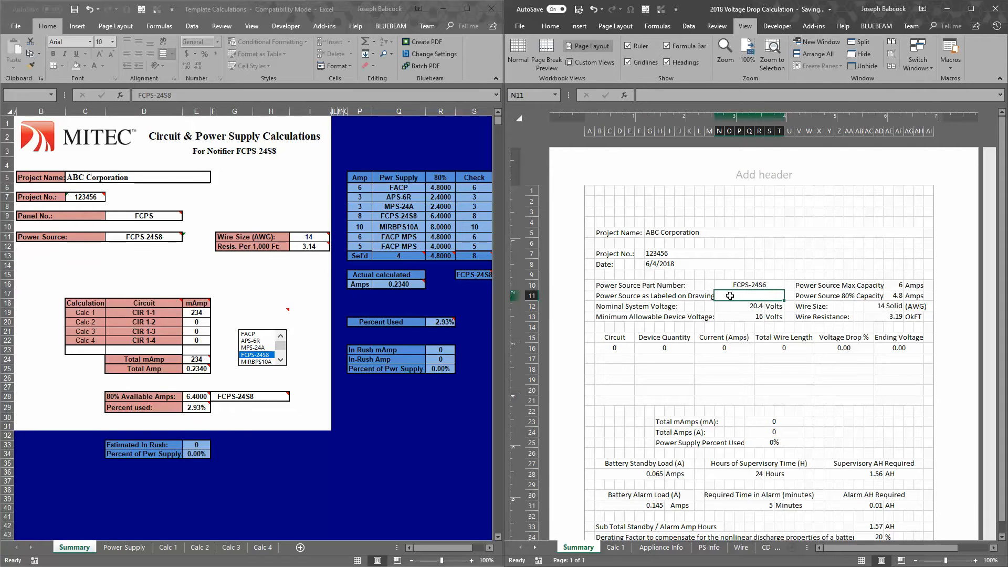
type("NAC")
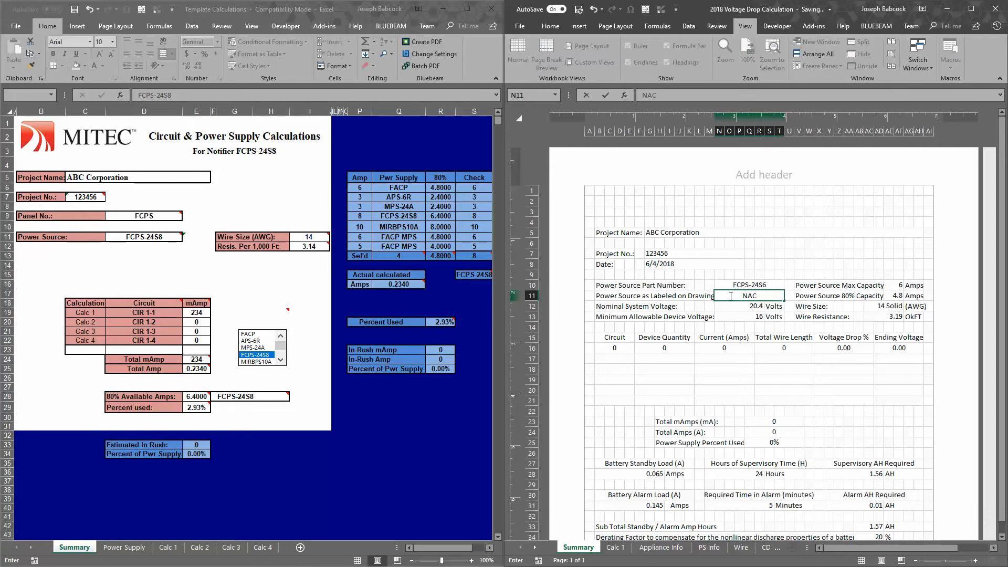
type("#1")
key("Return")
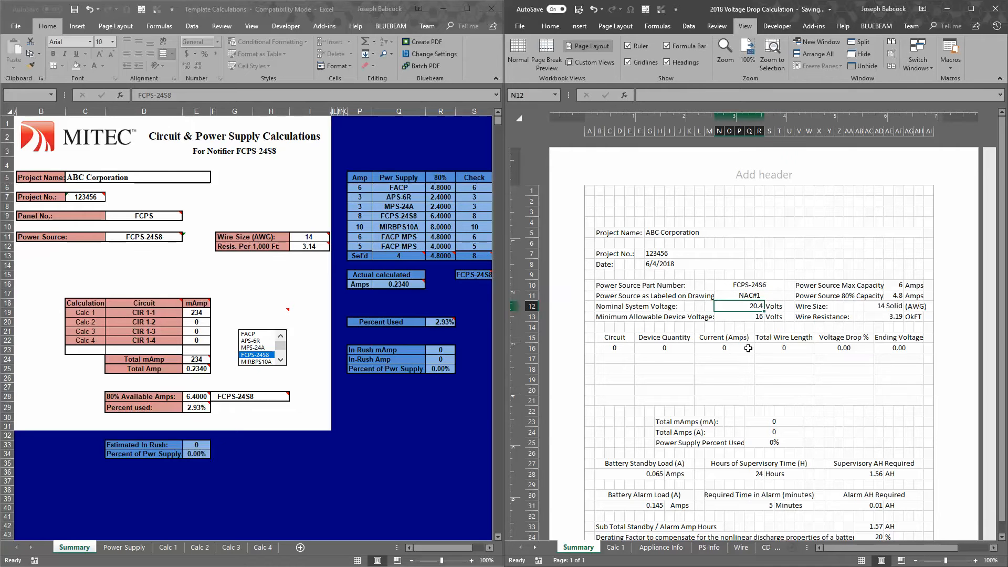
left_click(754, 293)
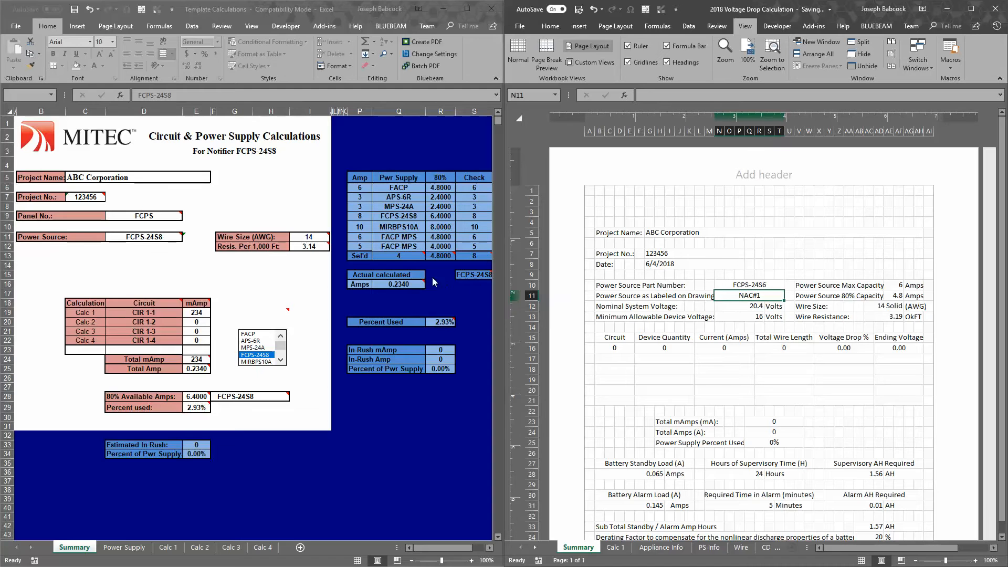
Examine the power supply table, its selected supply number and the main calculation area on the old template's Summary sheet
left_click(400, 256)
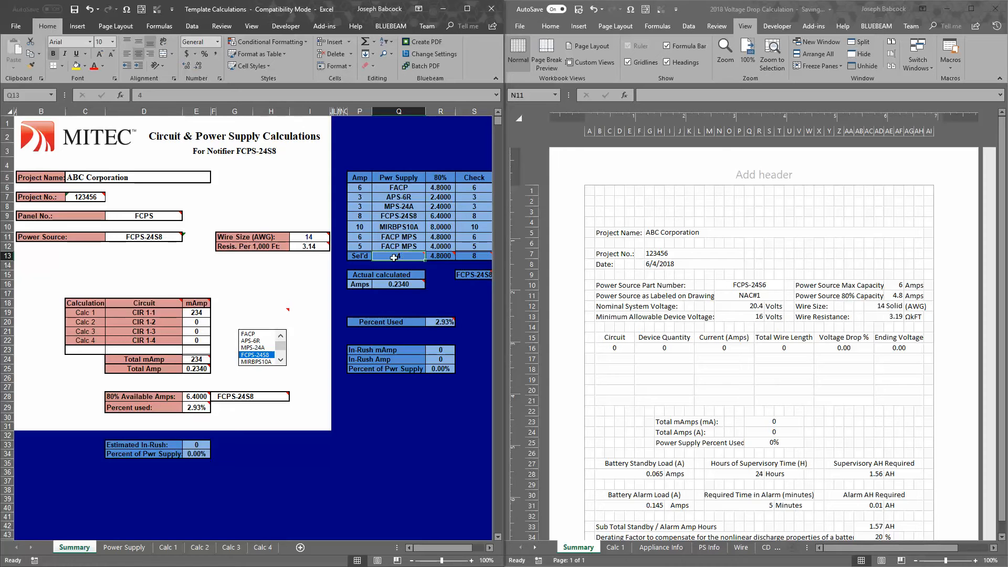
mouse_move(390, 257)
left_click_drag(399, 187, 410, 246)
left_click(410, 237)
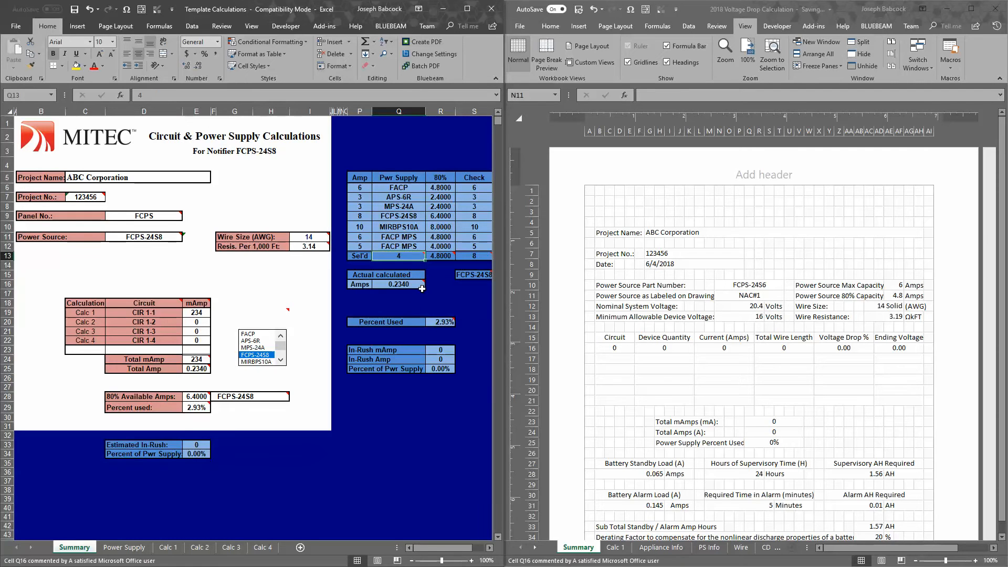
mouse_move(422, 289)
key("Up")
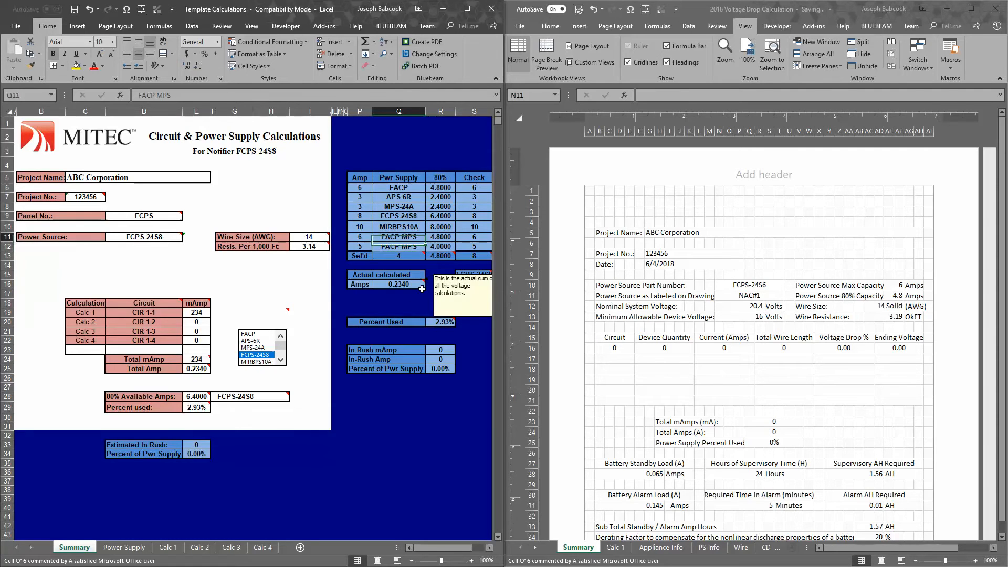
key("Down")
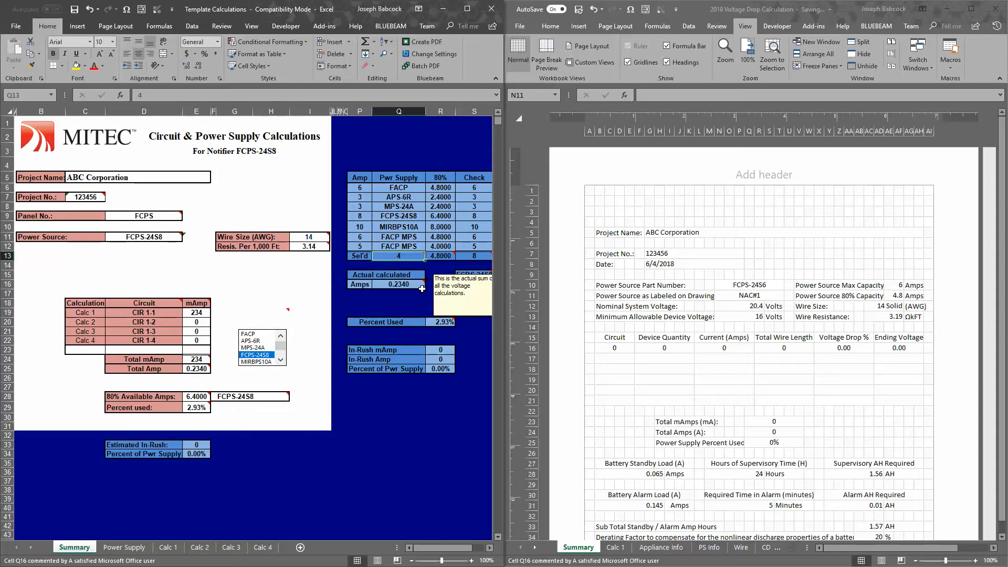
key("Up")
key("Up")
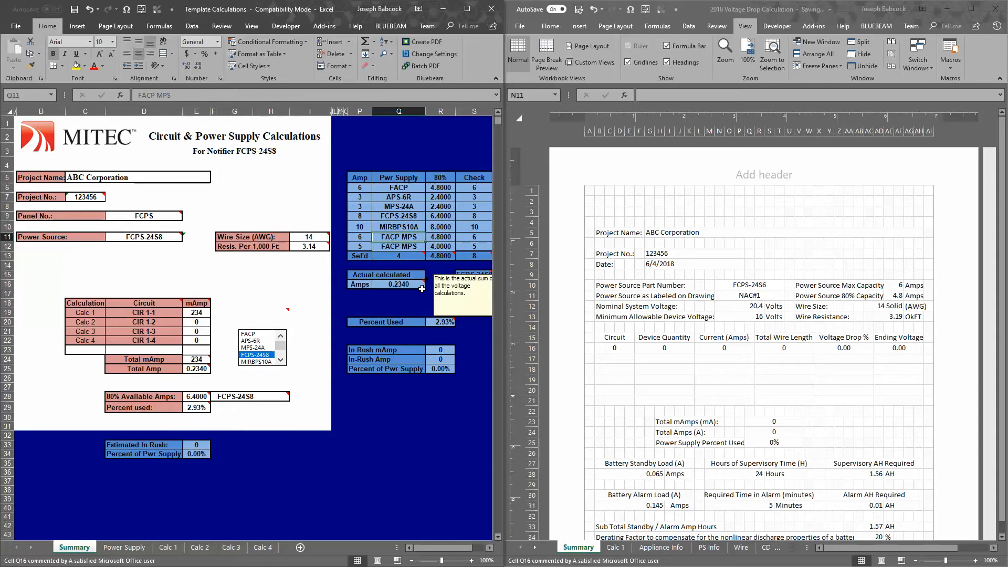
key("Down")
key("Down")
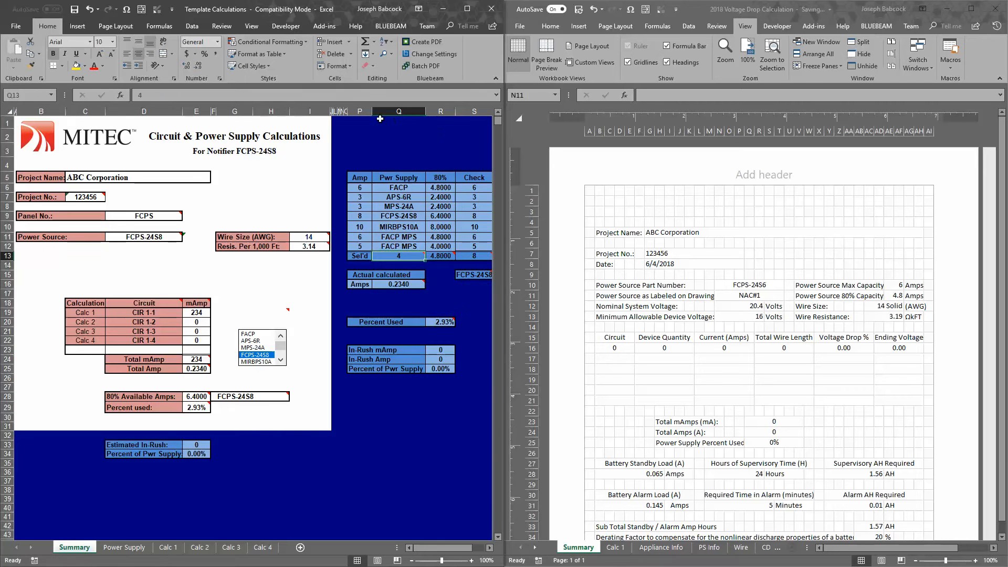
left_click_drag(330, 121, 38, 420)
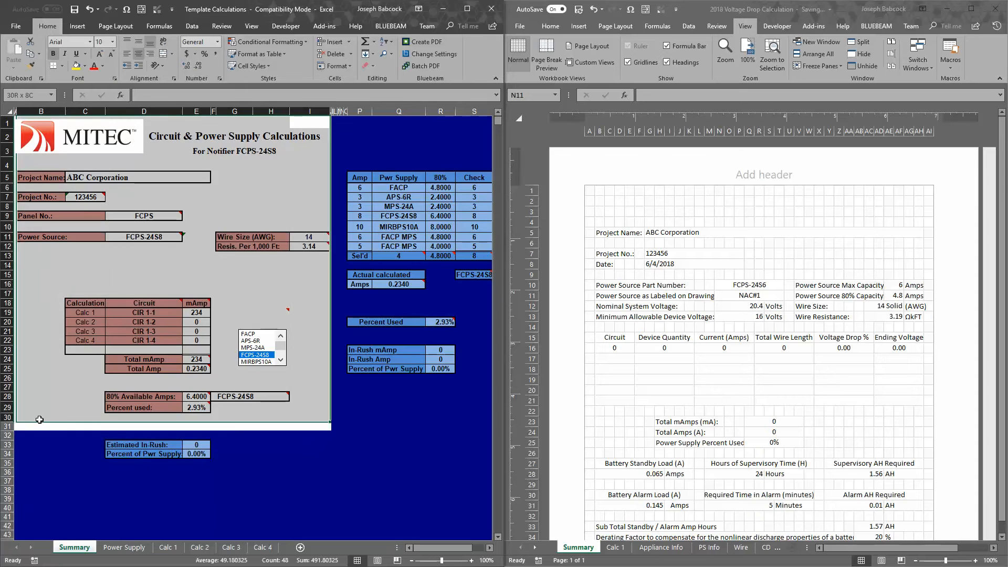
left_click(414, 257)
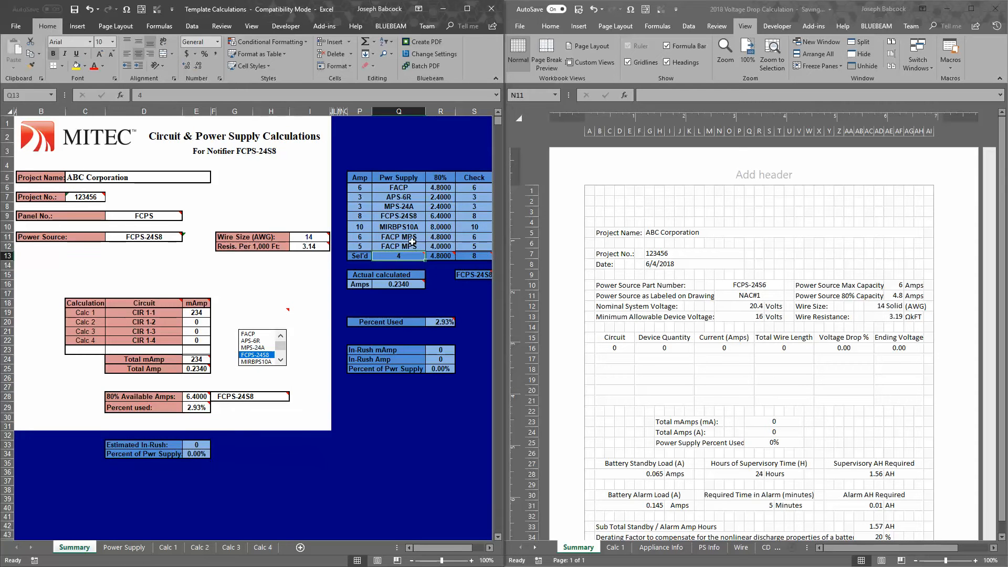
Go through the entries of the old template's power supply table and set the selected supply number to 5
left_click(384, 228)
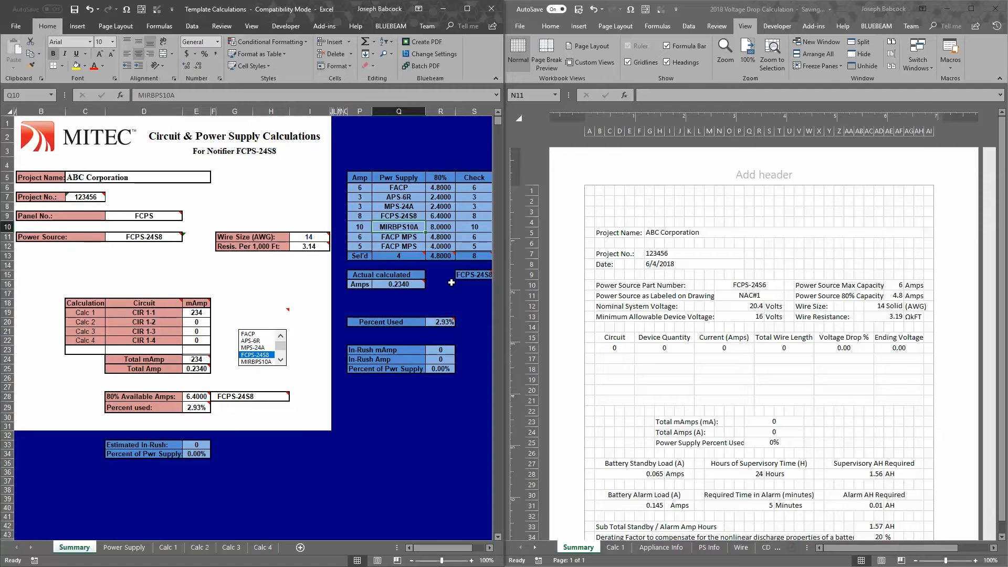
key("Down")
key("Down")
key("Down")
key("Up")
key("Up")
key("Up")
key("Up")
key("Up")
key("Up")
key("Up")
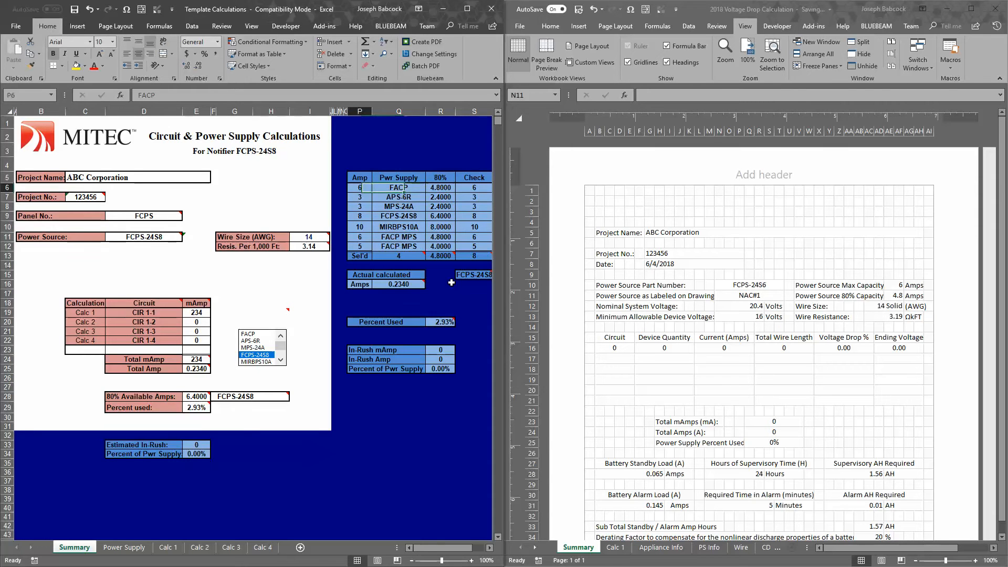
key("Down")
key("Down")
key("Down")
key("Down")
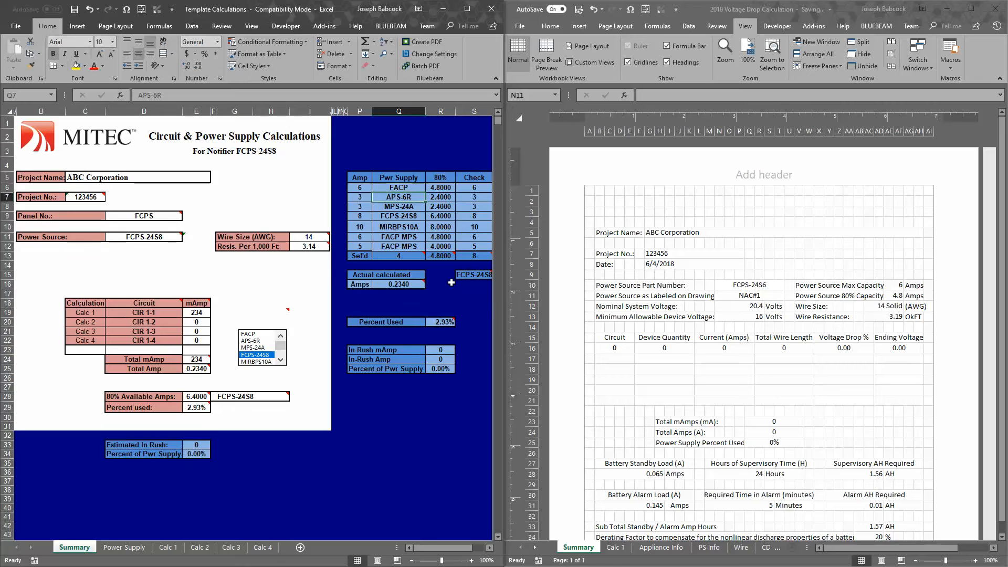
key("Down")
key("Down")
key("Down")
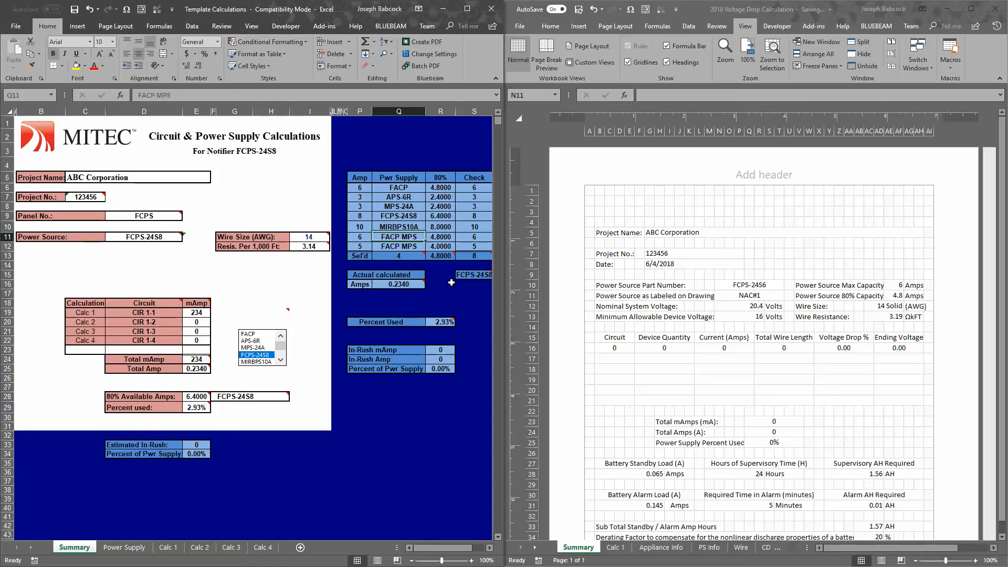
type("5")
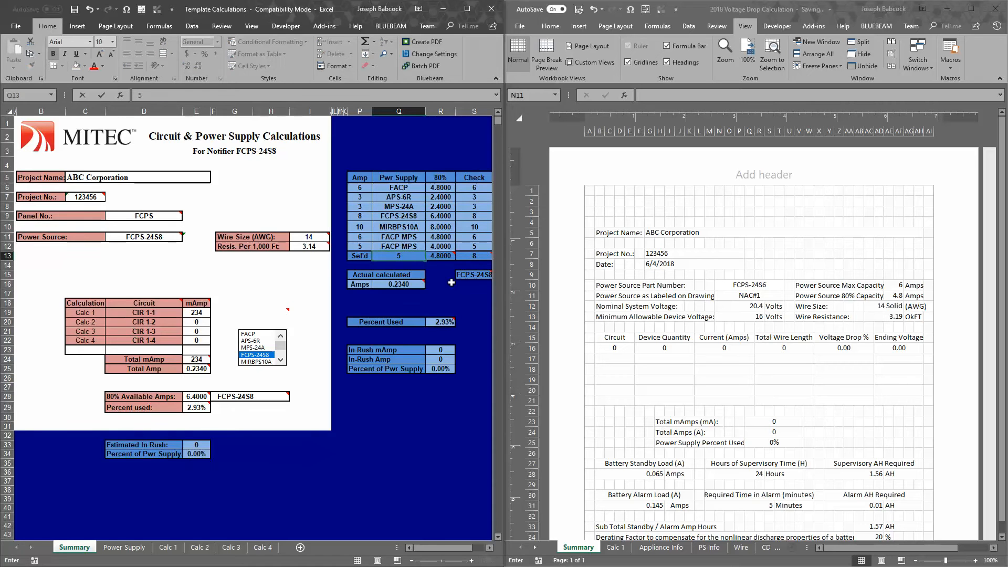
key("Right")
key("Left")
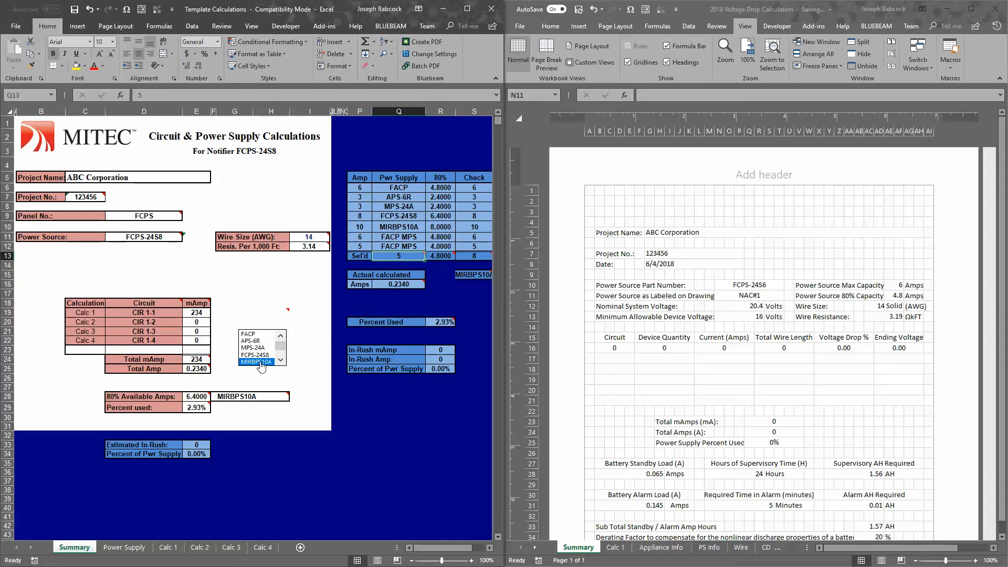
Inspect the supply name beside the 80% available amps, the Power Source cell and the Notifier subtitle on the old template's Summary sheet
left_click(246, 398)
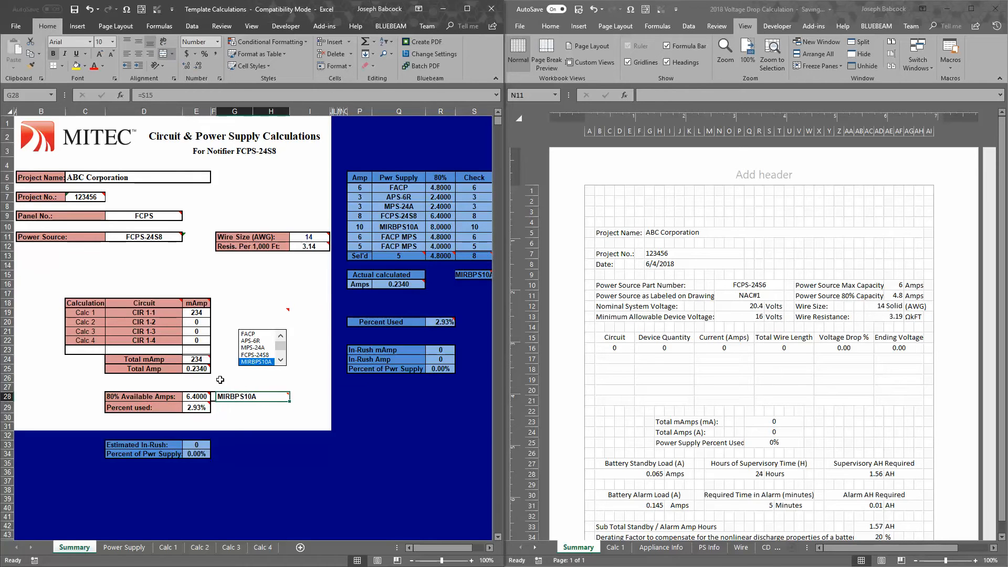
left_click(158, 237)
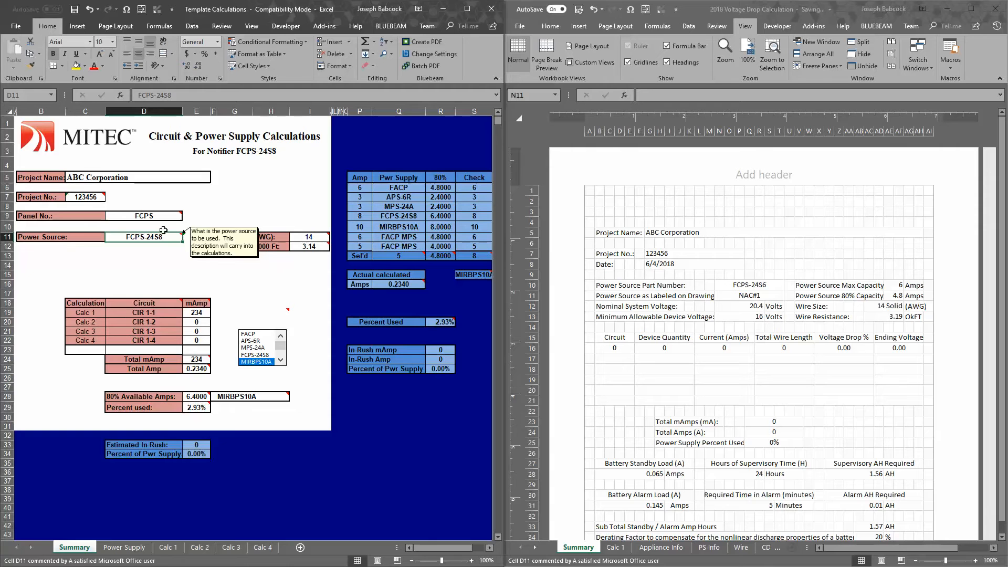
left_click(190, 149)
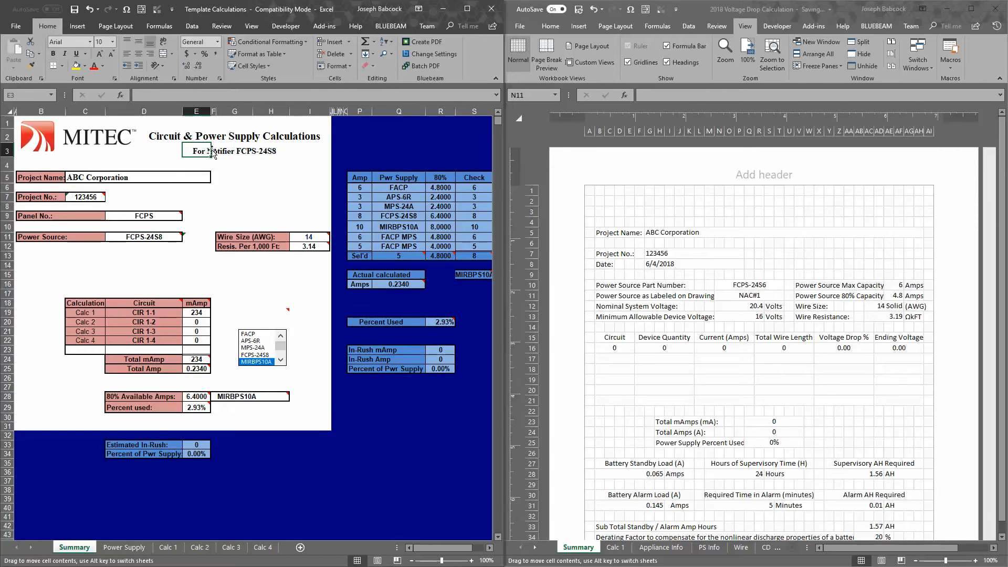
left_click(251, 150)
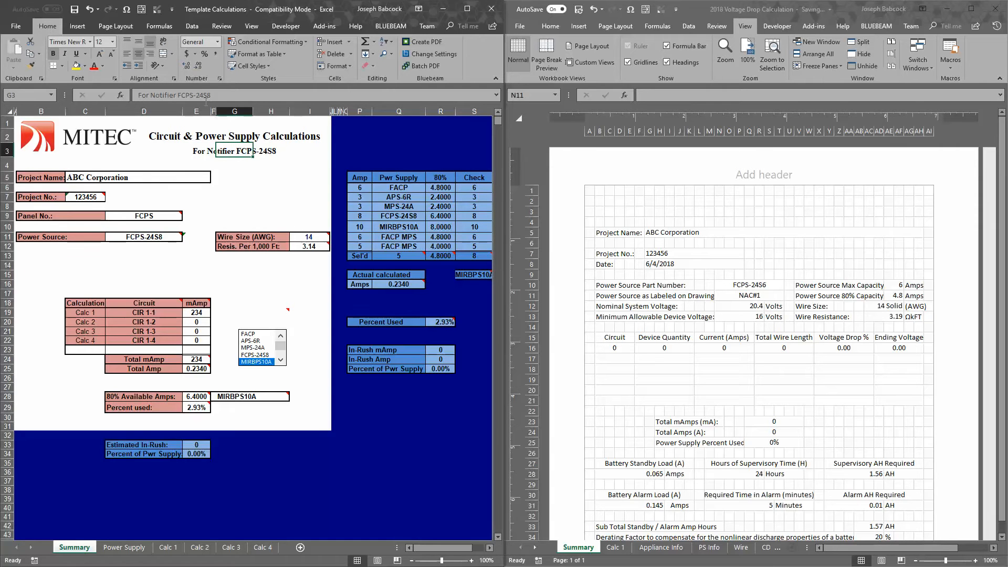
left_click(187, 95)
left_click_drag(182, 95, 214, 95)
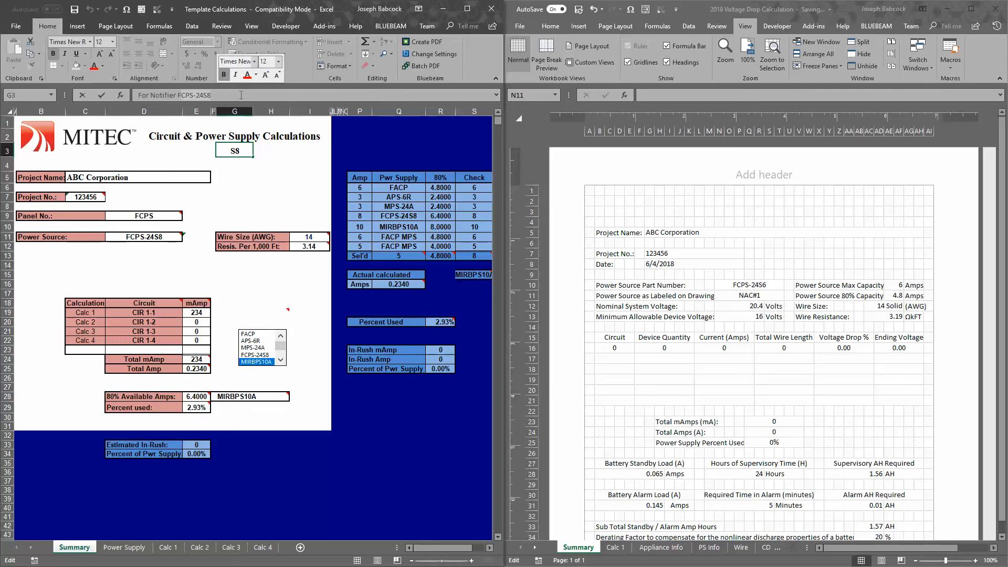
left_click(169, 236)
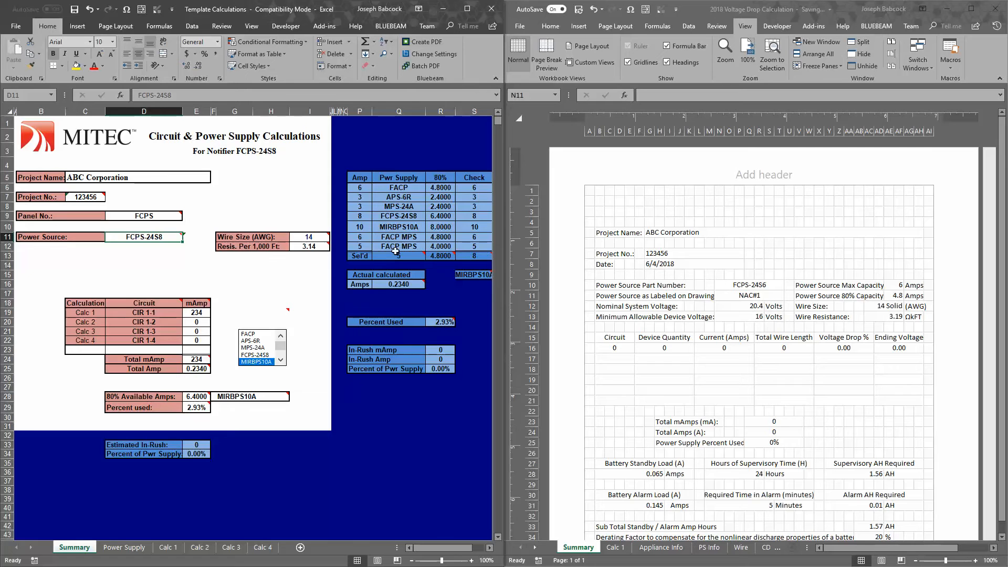
Set the old template's selected supply number to 4 and check it against the FCPS-24S8 entry in the power supply table
left_click(394, 255)
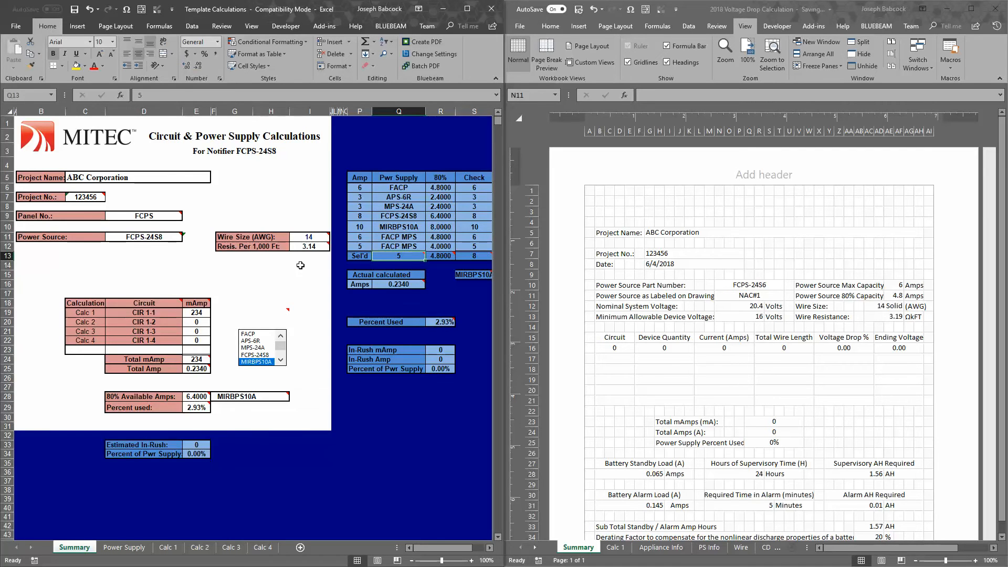
mouse_move(390, 258)
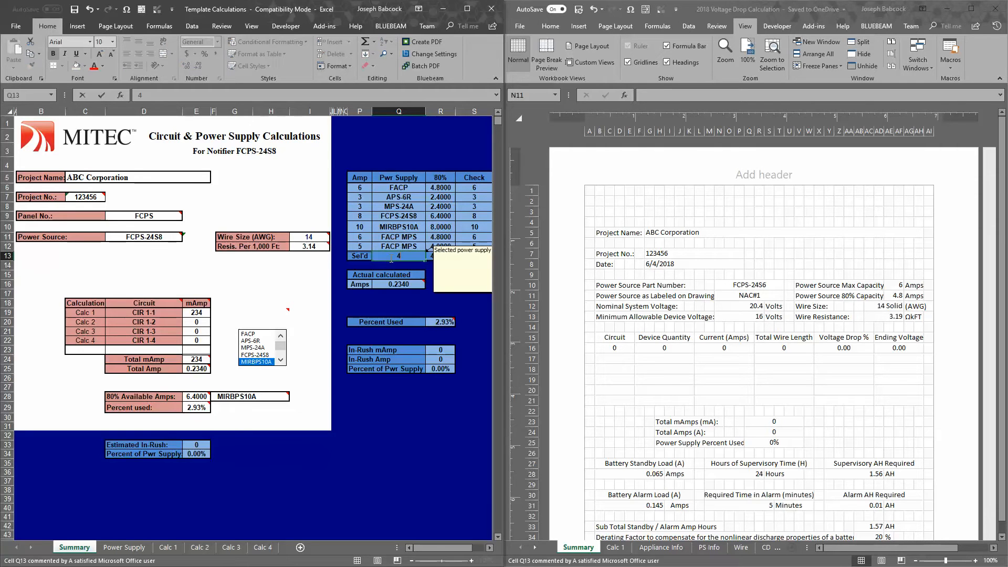
key("Up")
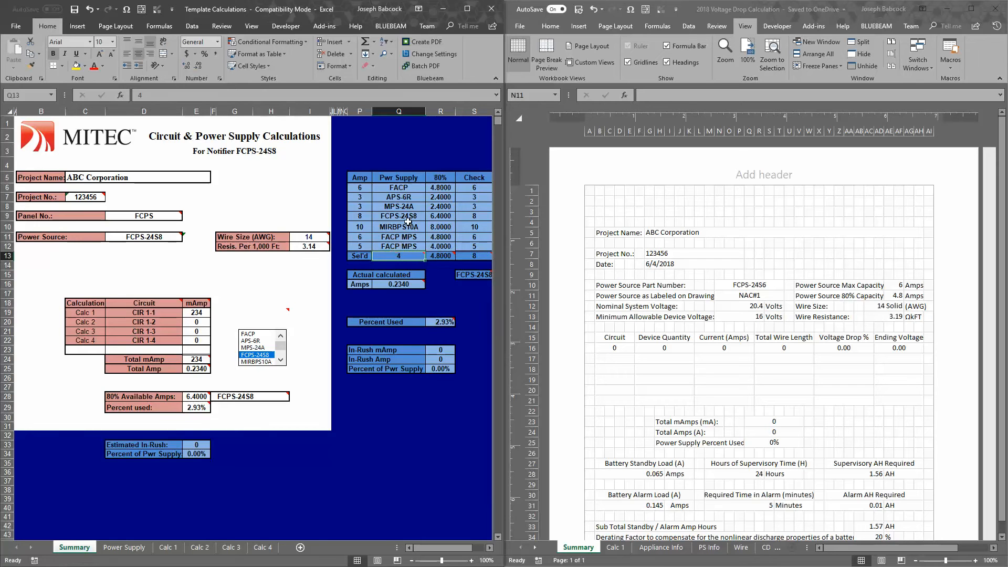
left_click(412, 216)
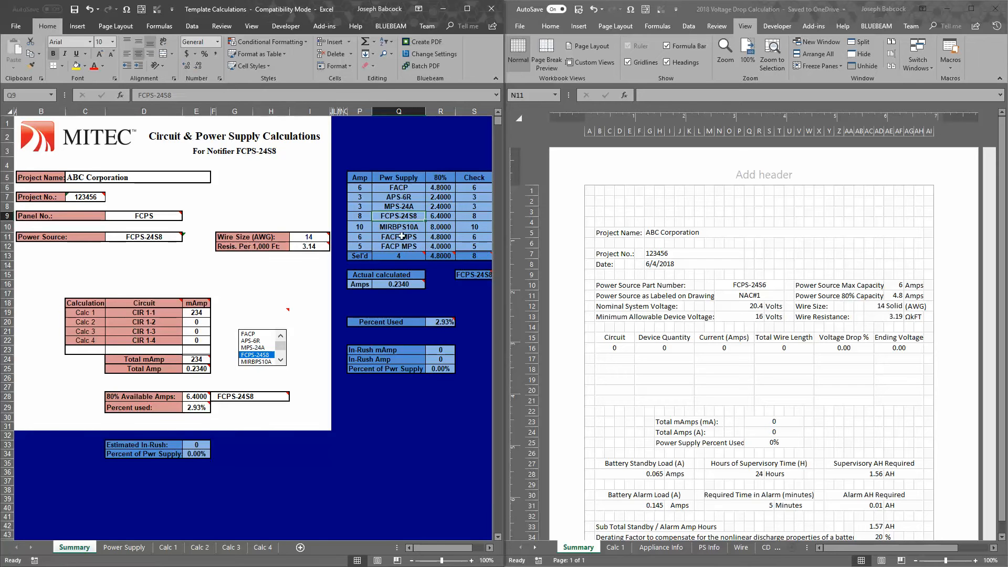
left_click(393, 257)
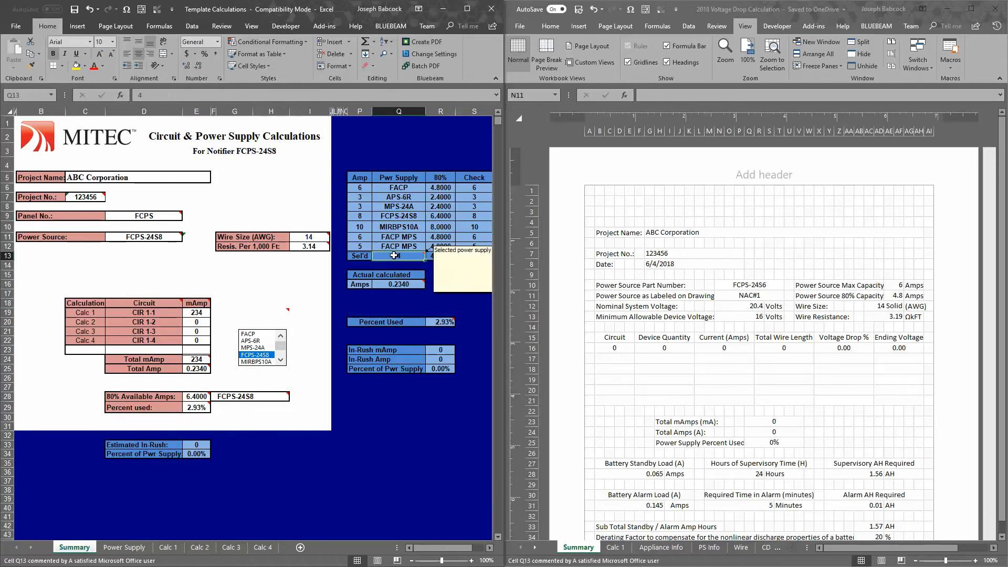
left_click(412, 217)
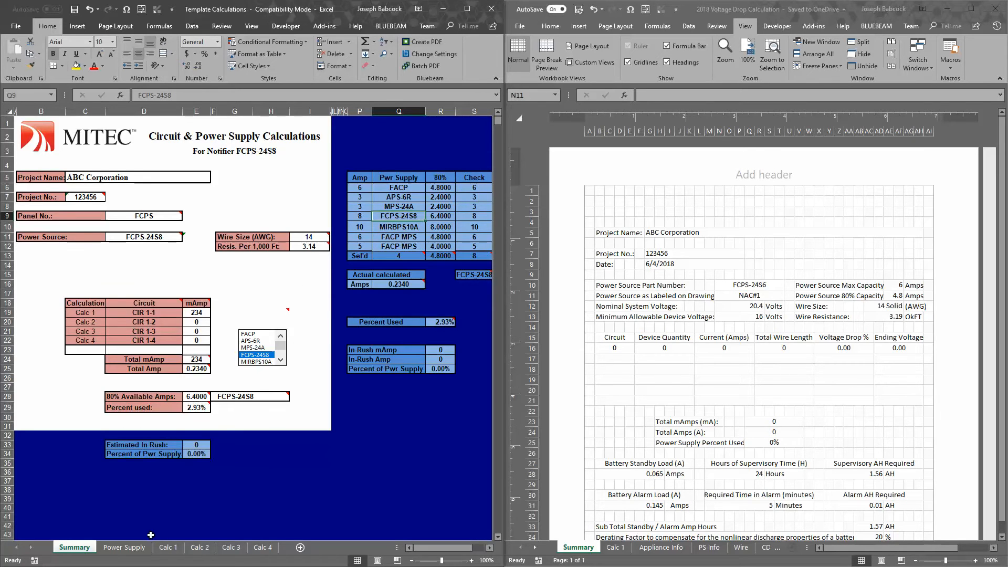
Review the alarm current and battery calculations on the old template's Power Supply sheet, including the required alarm time
left_click(124, 548)
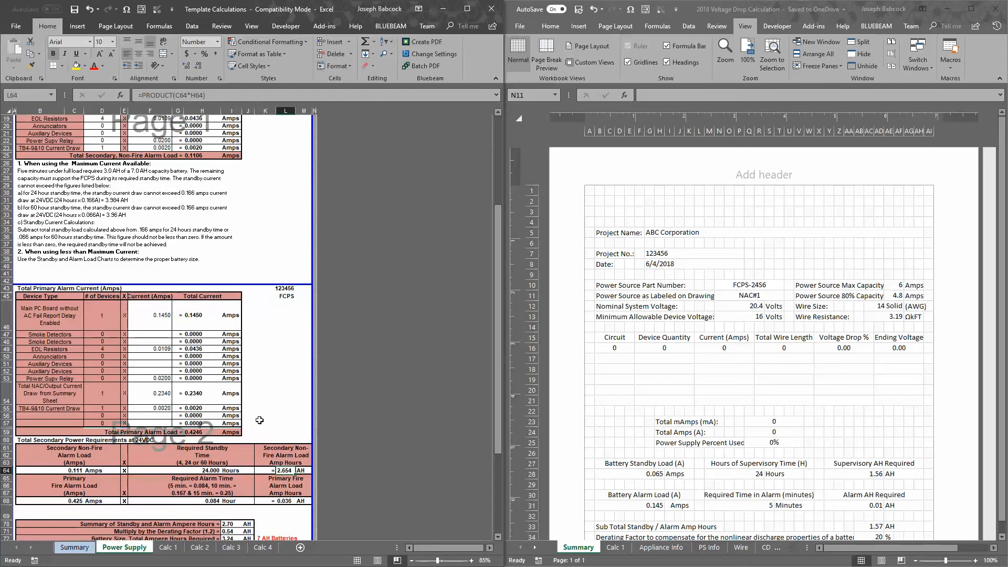
scroll(261, 421, "up", 6)
scroll(268, 393, "down", 9)
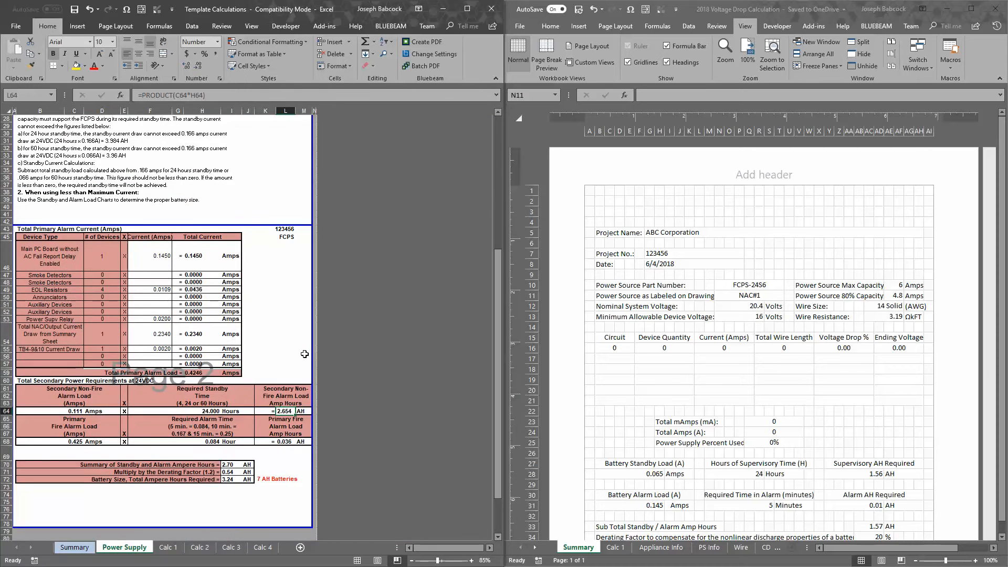
scroll(259, 260, "up", 1)
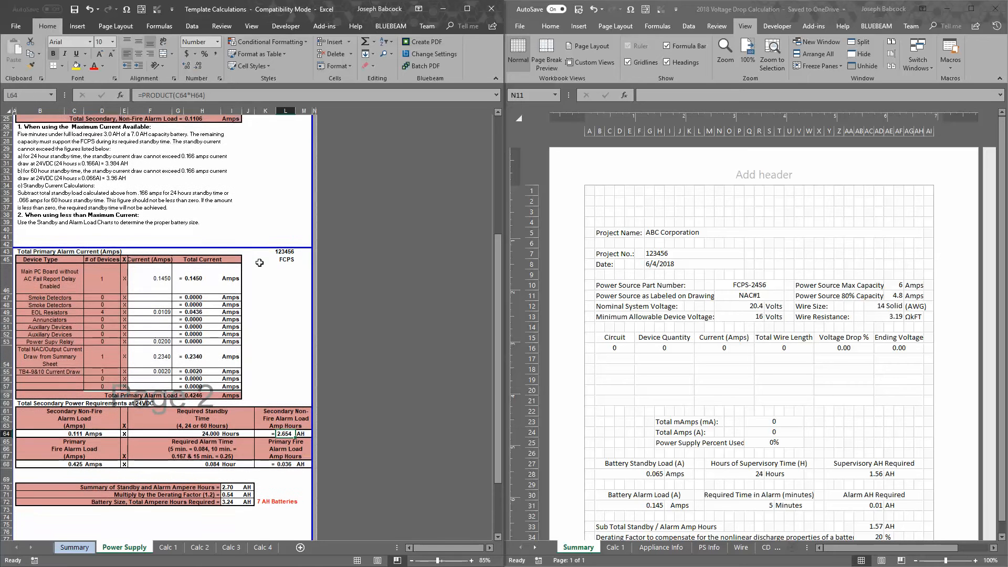
scroll(258, 273, "down", 1)
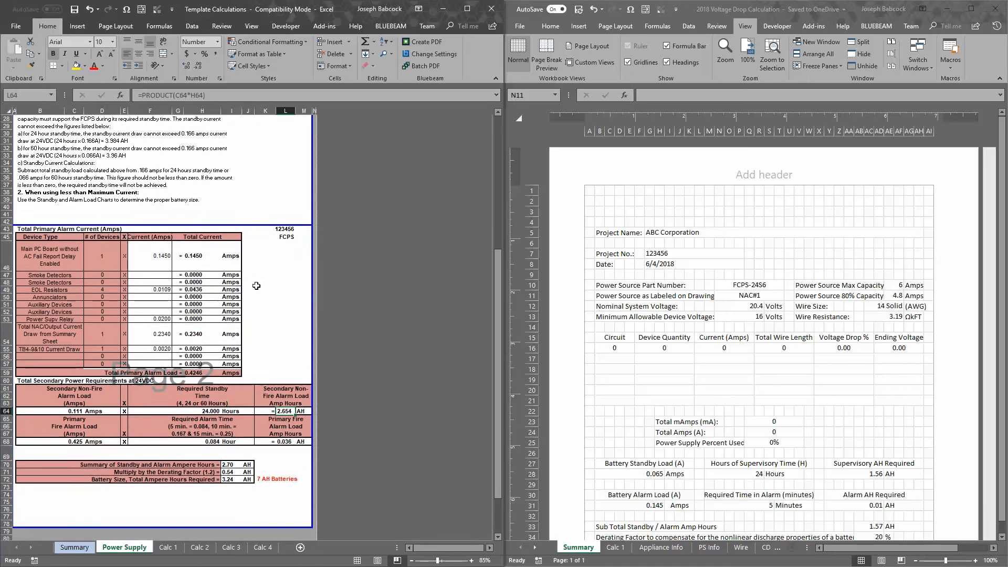
left_click(218, 442)
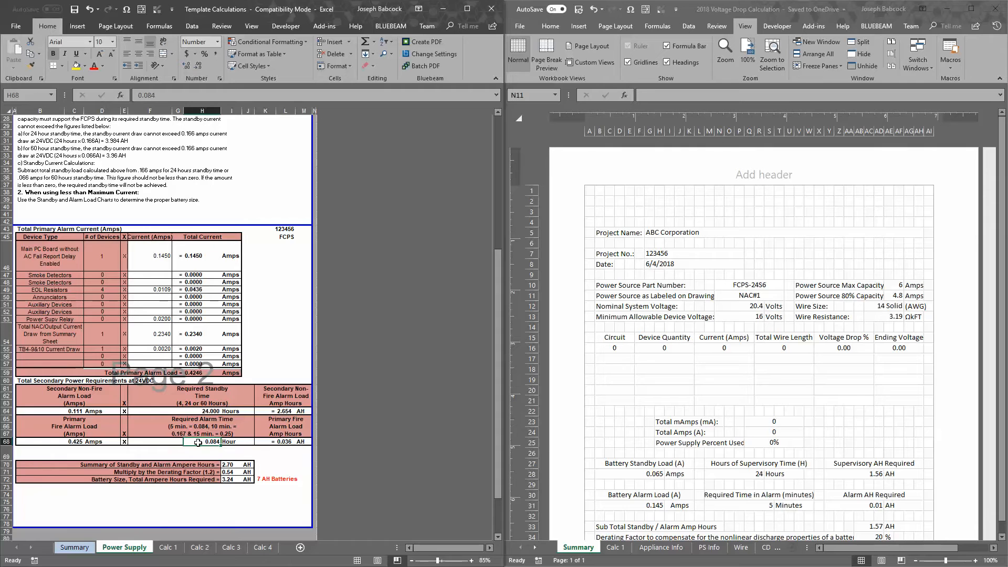
Compare the required alarm time entry with the 5, 10 and 15 minute hour factors on the old template's Power Supply sheet
left_click(173, 427)
left_click(193, 432)
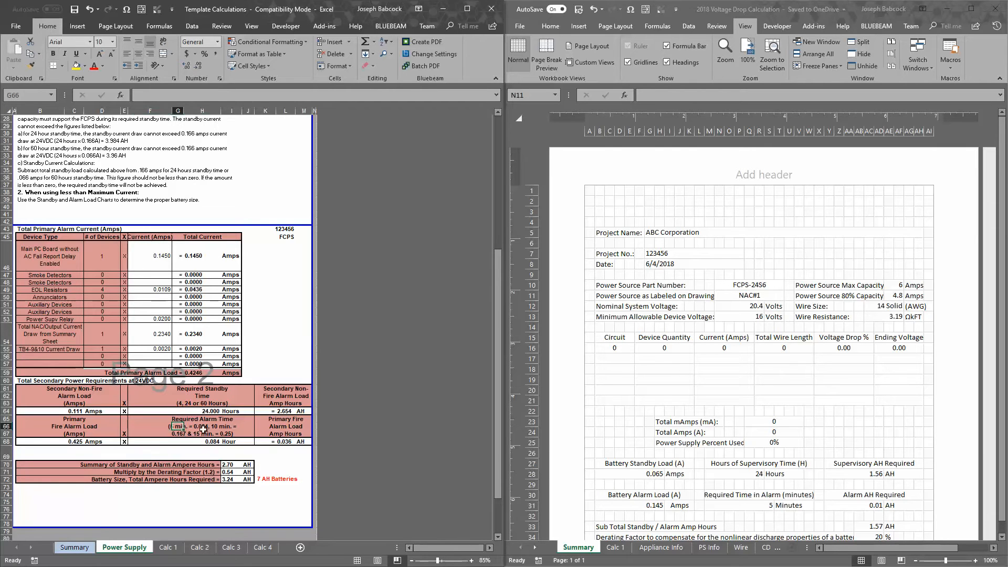
left_click(211, 444)
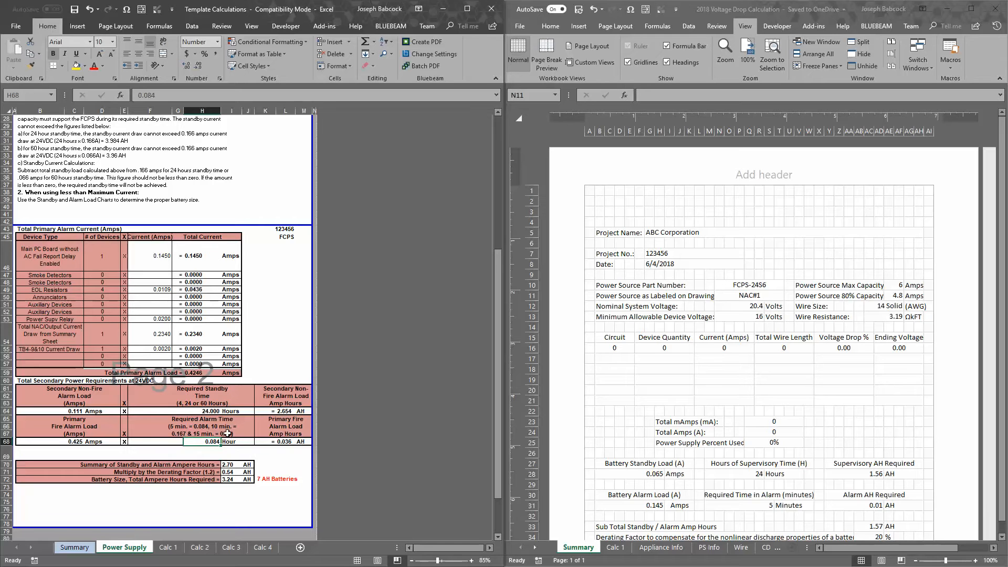
left_click(180, 435)
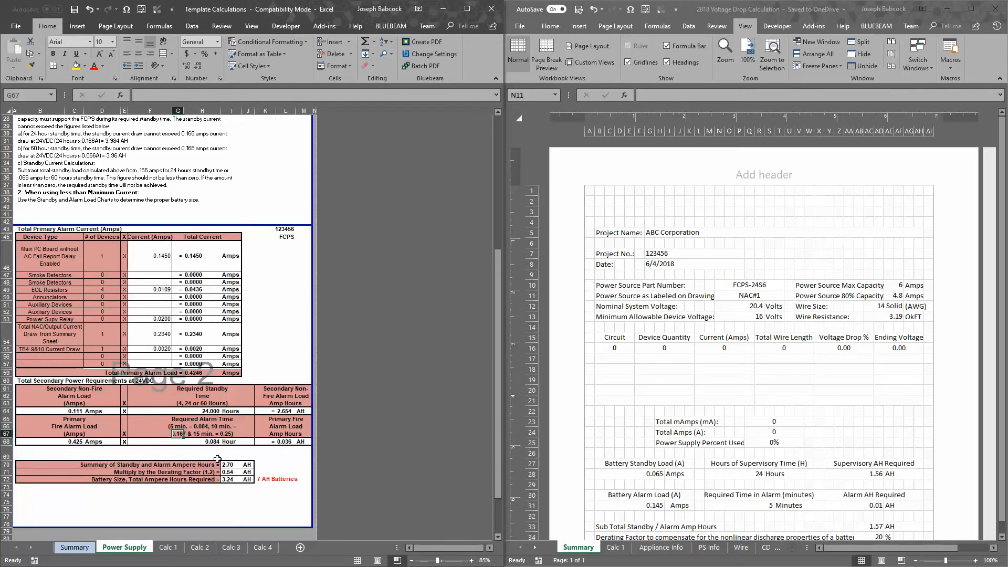
left_click(202, 441)
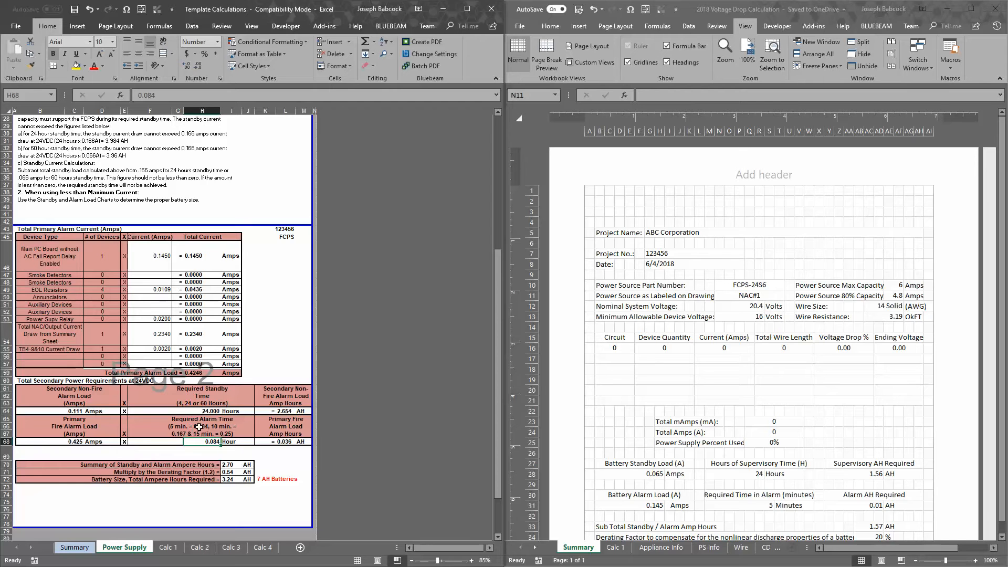
left_click(231, 455)
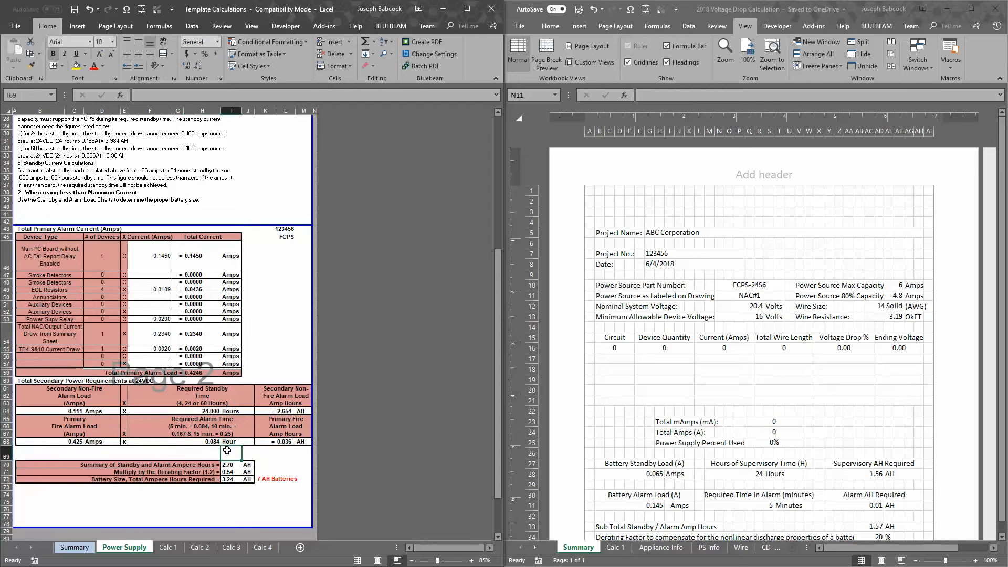
Examine the secondary power requirements and battery size block on the old template's Power Supply sheet
left_click(76, 548)
left_click(112, 548)
left_click(216, 452)
left_click_drag(307, 480, 15, 380)
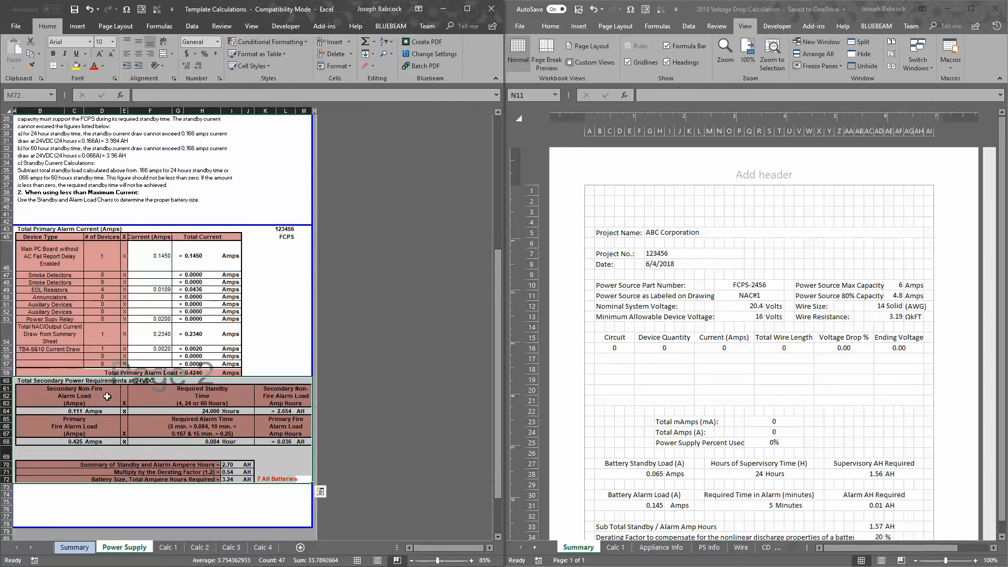
left_click(152, 465)
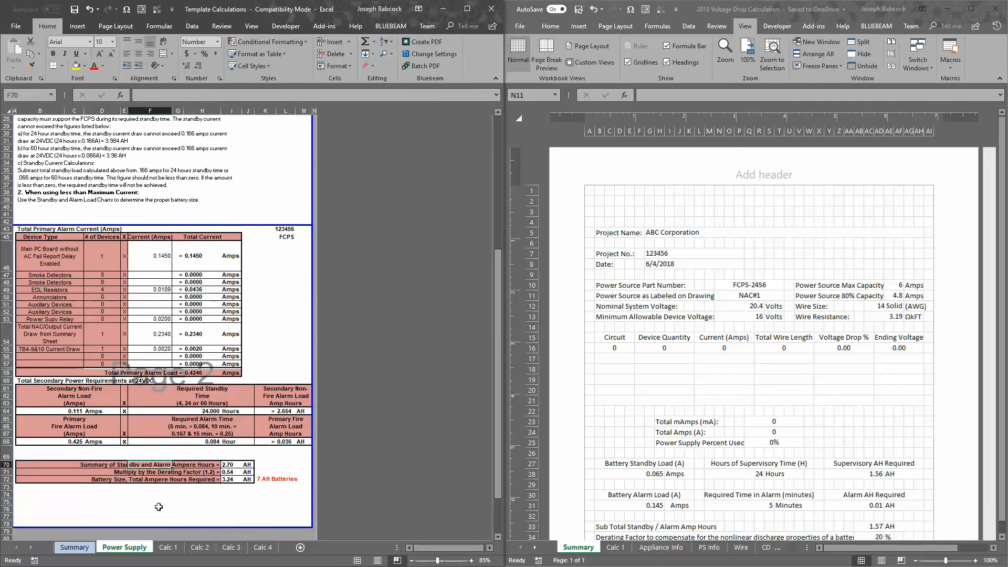
scroll(160, 445, "up", 6)
scroll(160, 445, "up", 3)
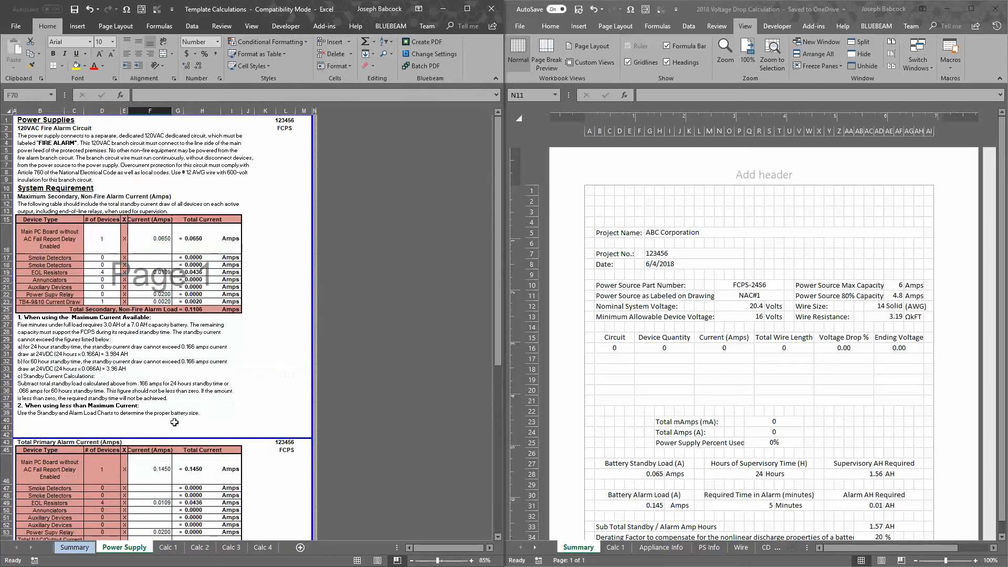
Open the old template's Calc 1 sheet and examine its length to next device and device current columns
left_click(168, 548)
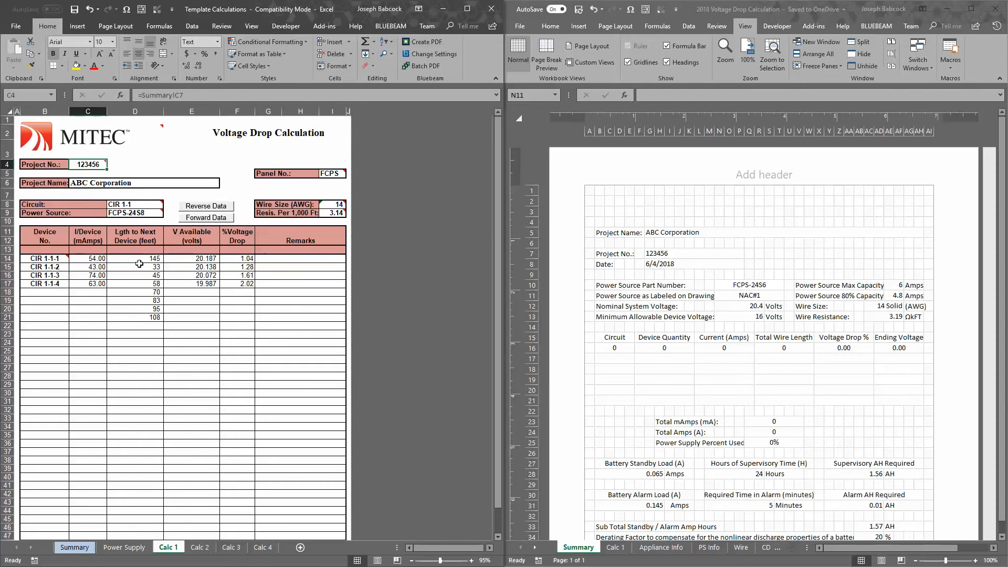
left_click_drag(139, 263, 141, 317)
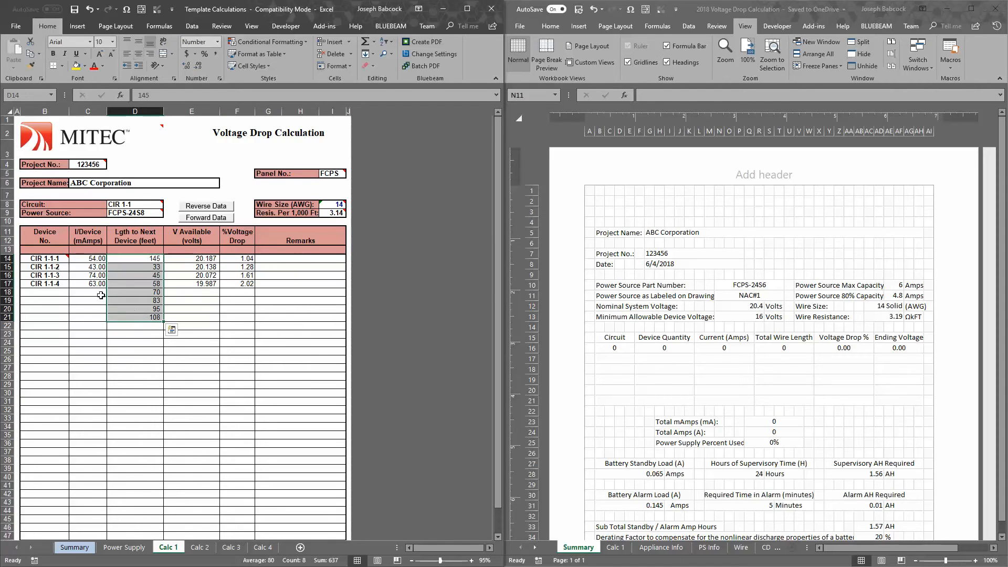
left_click_drag(88, 258, 105, 318)
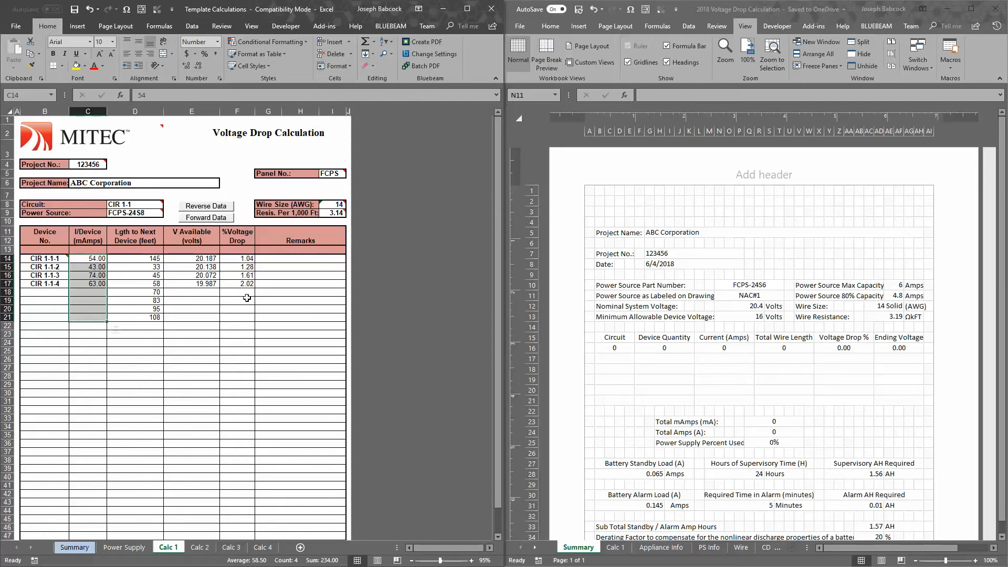
Inspect the battery standby, alarm and total ampere-hour block on the new workbook's Summary sheet
left_click(792, 391)
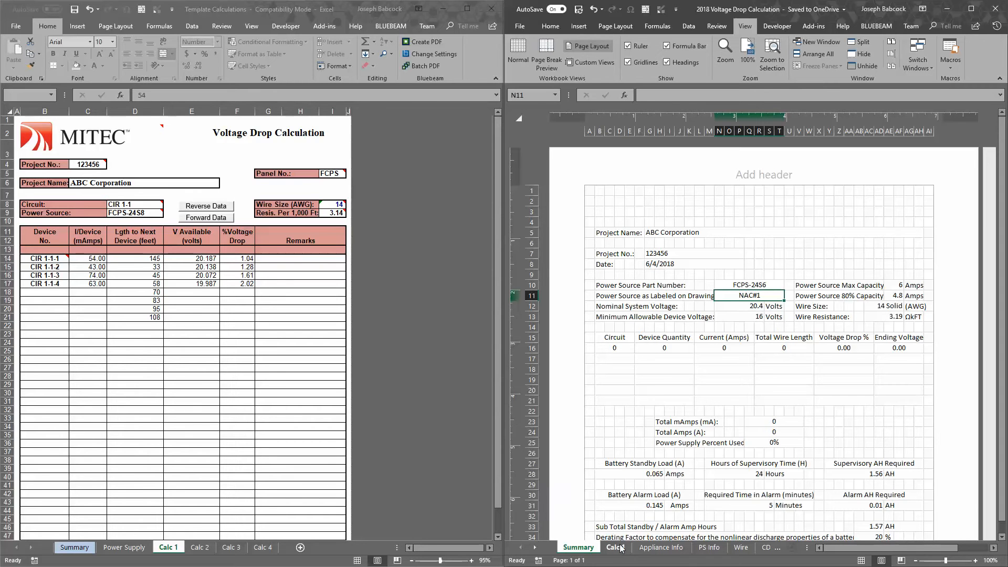
scroll(699, 467, "down", 3)
left_click_drag(588, 345, 932, 453)
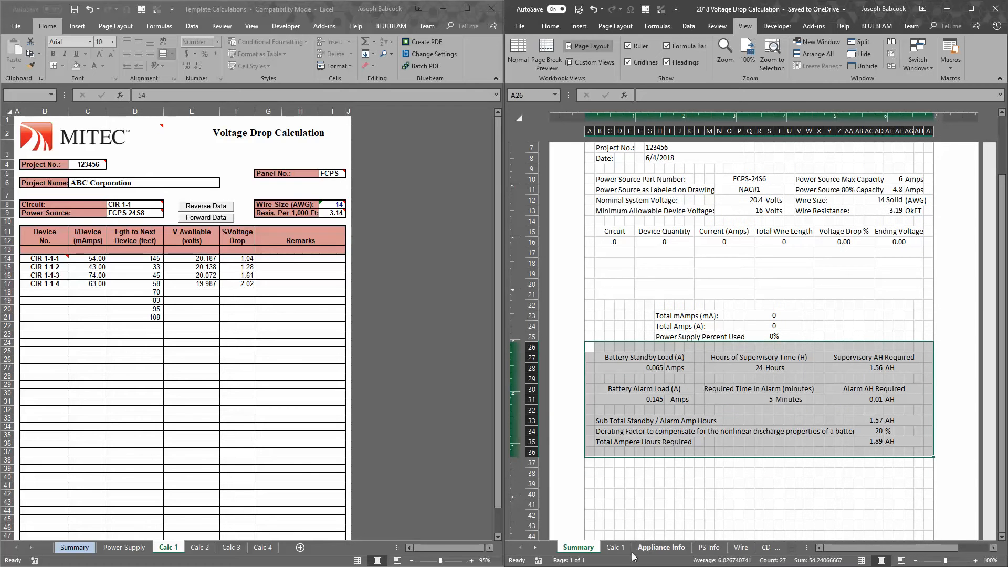
Compare the new workbook's Calc 1 sheet with the device current and length columns on the old template's Calc 1 sheet
left_click(616, 547)
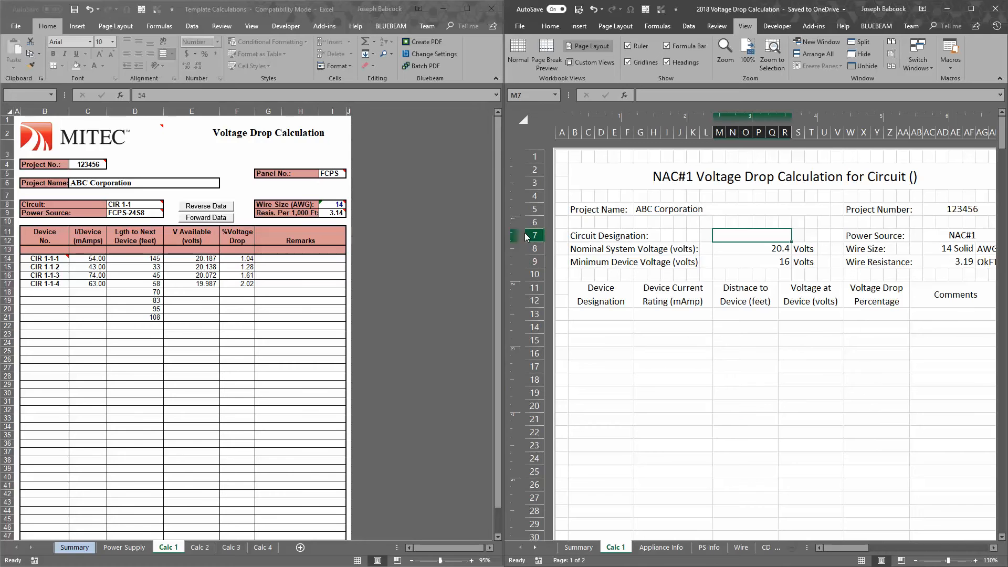
left_click_drag(88, 258, 88, 317)
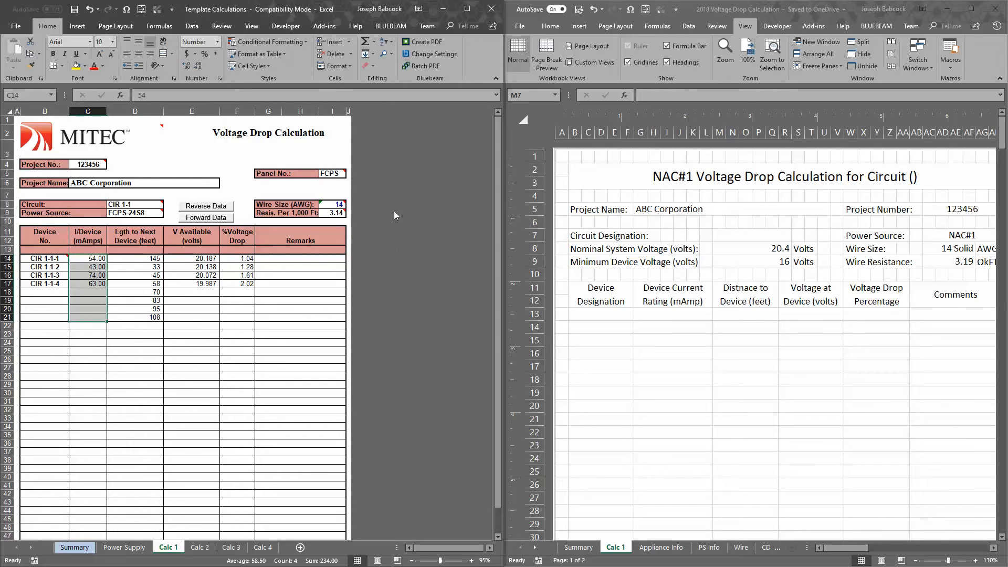
left_click(124, 283)
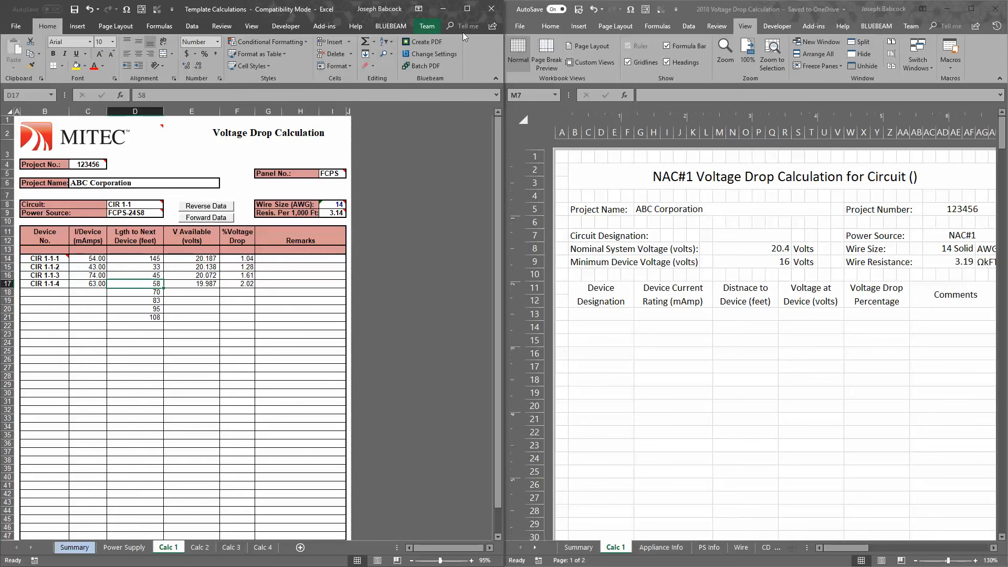
Minimize the 2018 Voltage Drop Calculation workbook and place the AutoCAD drawing 239787 Suite 18th Floor beside the old template
left_click(950, 14)
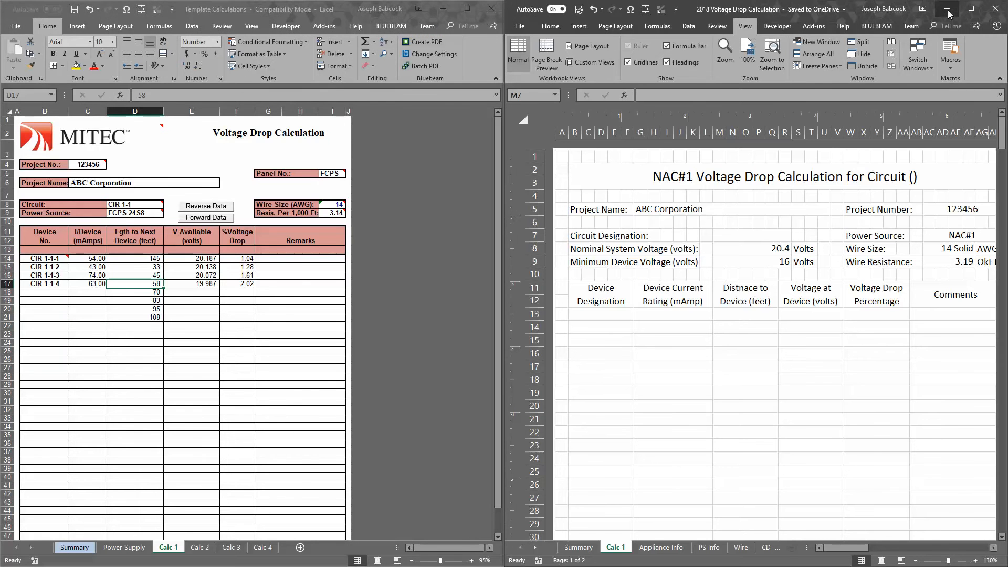
left_click(950, 14)
left_click(489, 9)
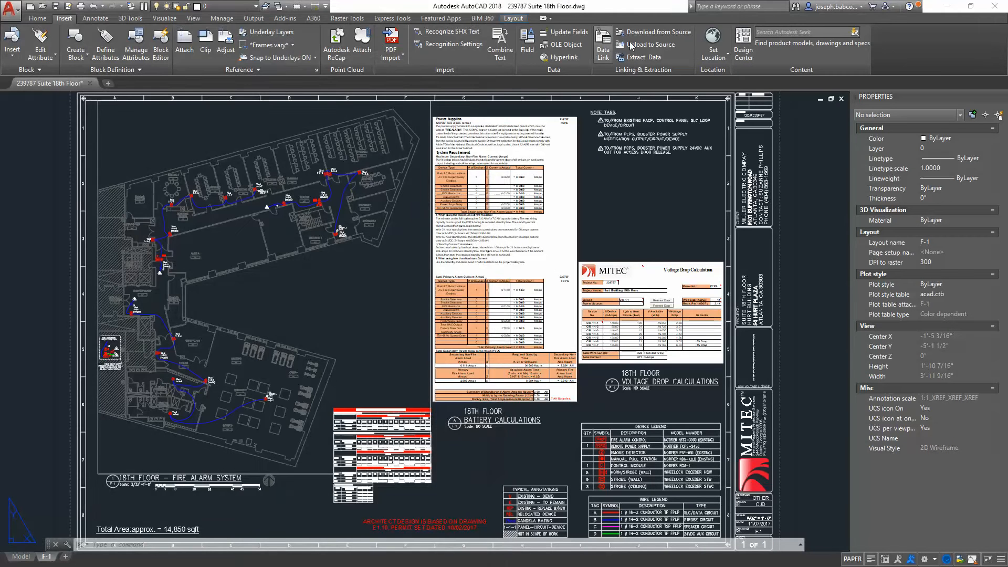
left_click_drag(616, 9, 1007, 36)
Look up the length of the wire polyline between devices 1-2-1 and 1-2-2 in the floor plan's properties
left_click(579, 293)
scroll(579, 293, "down", 2)
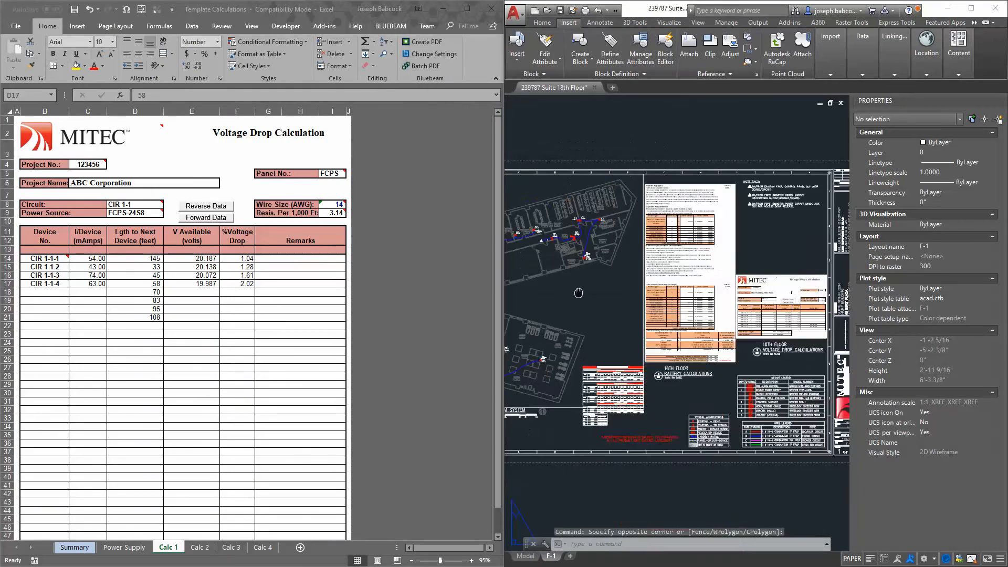
left_click_drag(578, 292, 809, 364)
scroll(816, 281, "up", 4)
scroll(712, 210, "up", 2)
scroll(661, 259, "up", 2)
scroll(688, 348, "up", 2)
scroll(756, 350, "down", 2)
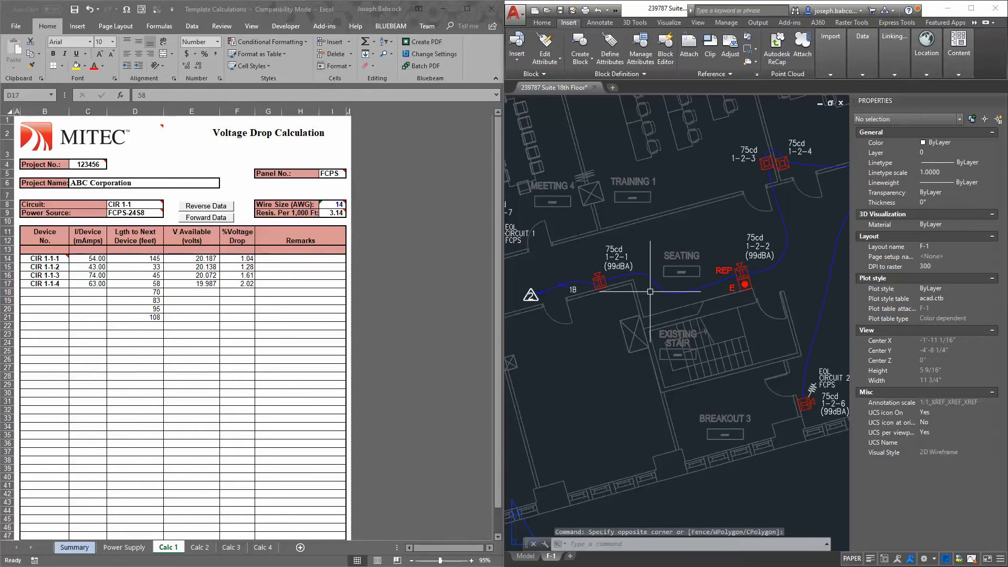
double_click(657, 278)
left_click(655, 283)
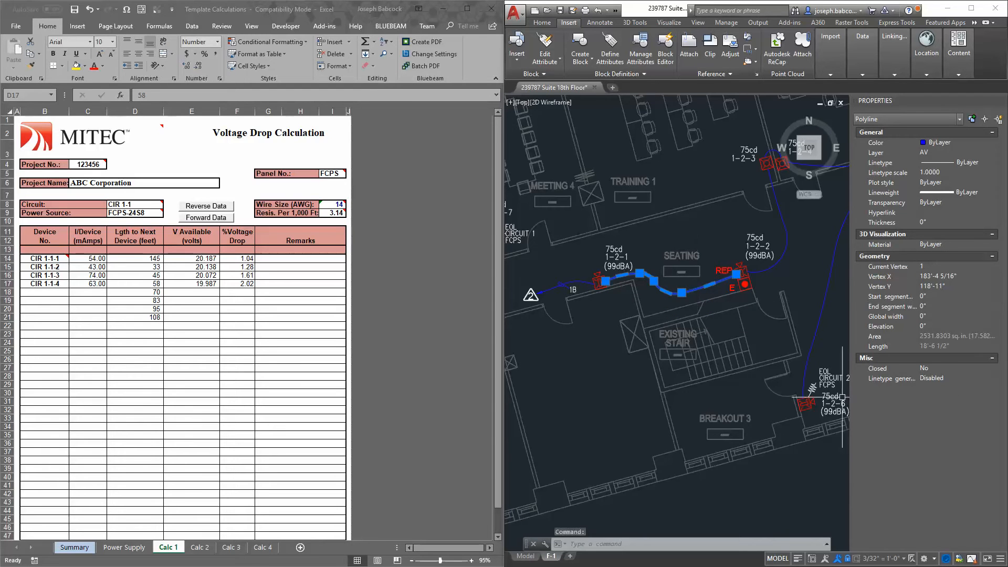
left_click(941, 347)
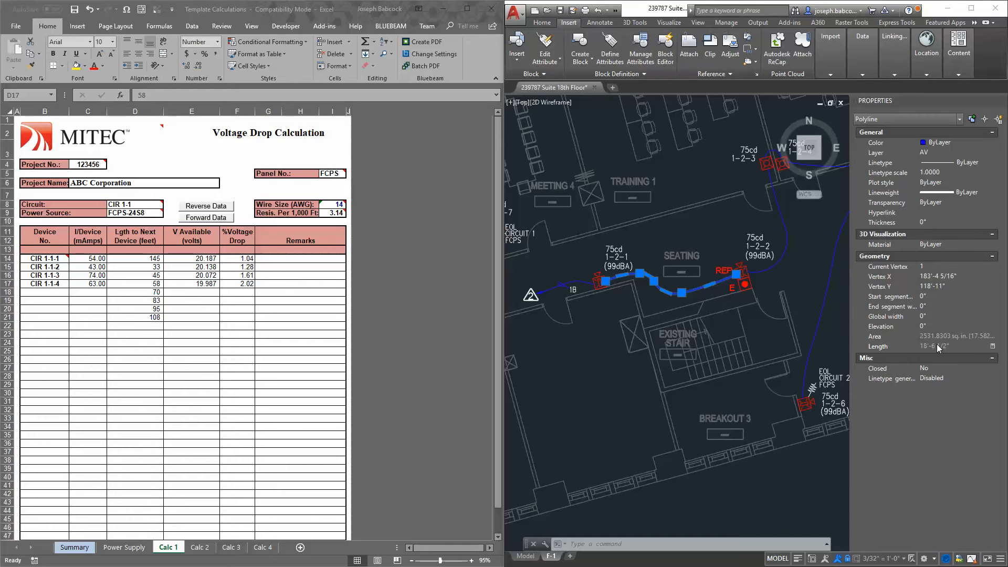
key("Escape")
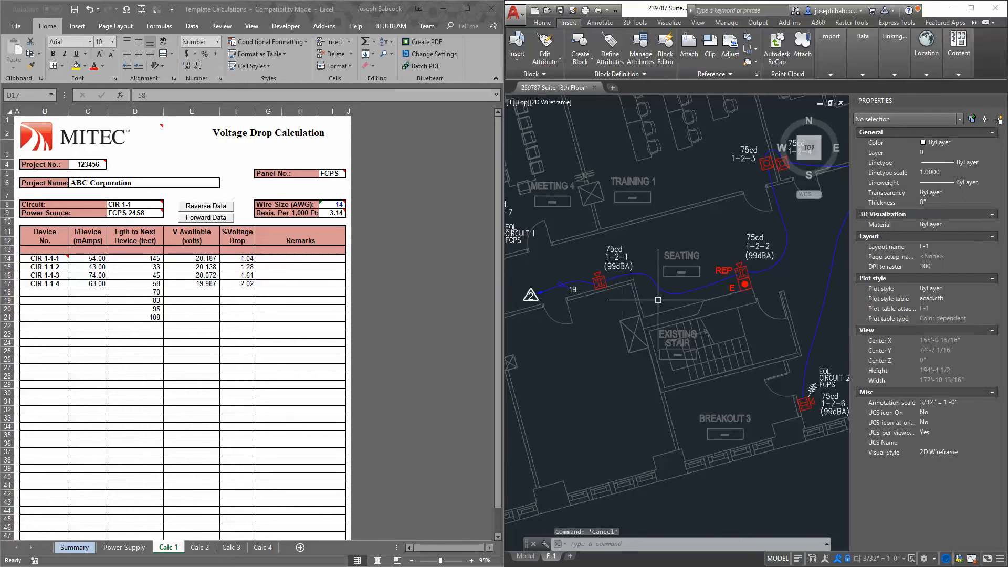
Inspect the devices around 1-2-2 in the floor plan and the CIR 1-1-2 device current entry on the old Calc 1 sheet
left_click_drag(805, 261, 734, 319)
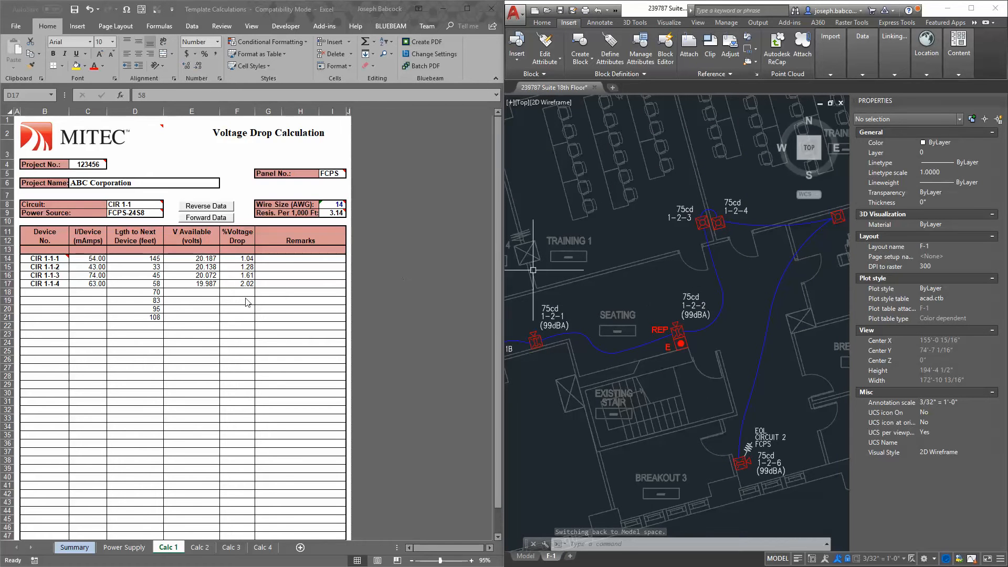
left_click(99, 266)
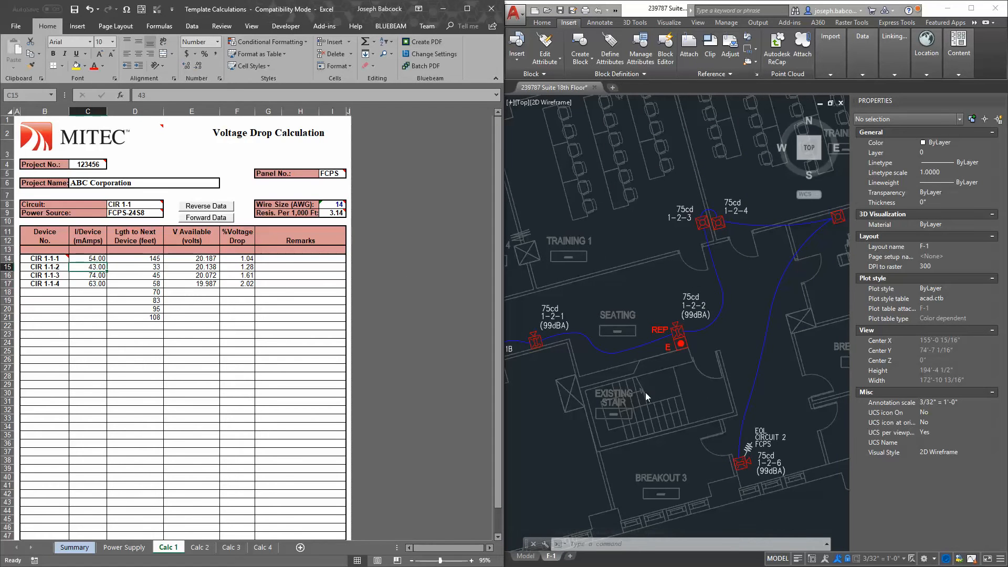
left_click(604, 302)
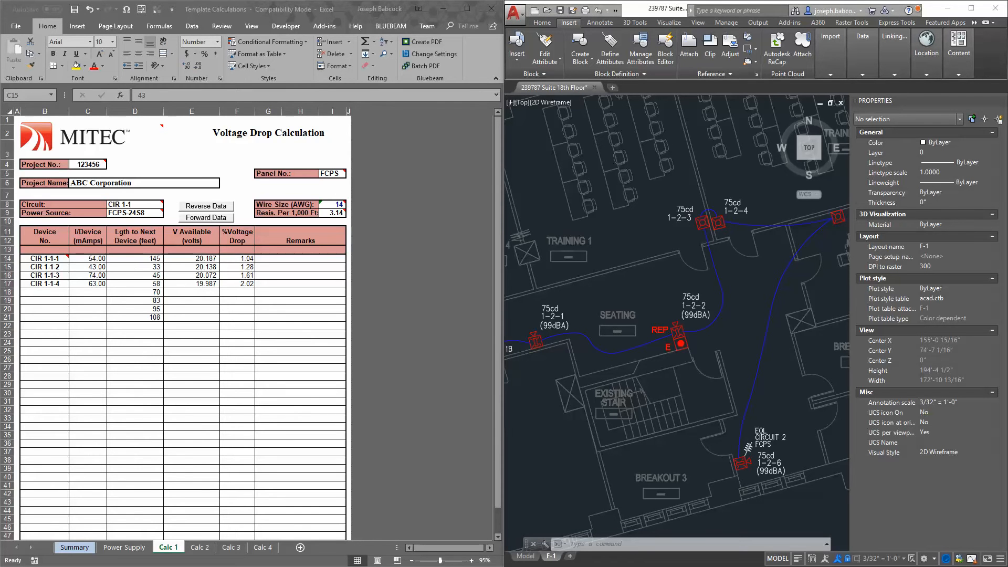
Switch to the P2RL & SRL notification appliances data sheet in Revu and examine the UL current draw and sound output tables
left_click_drag(0, 315, 707, 2)
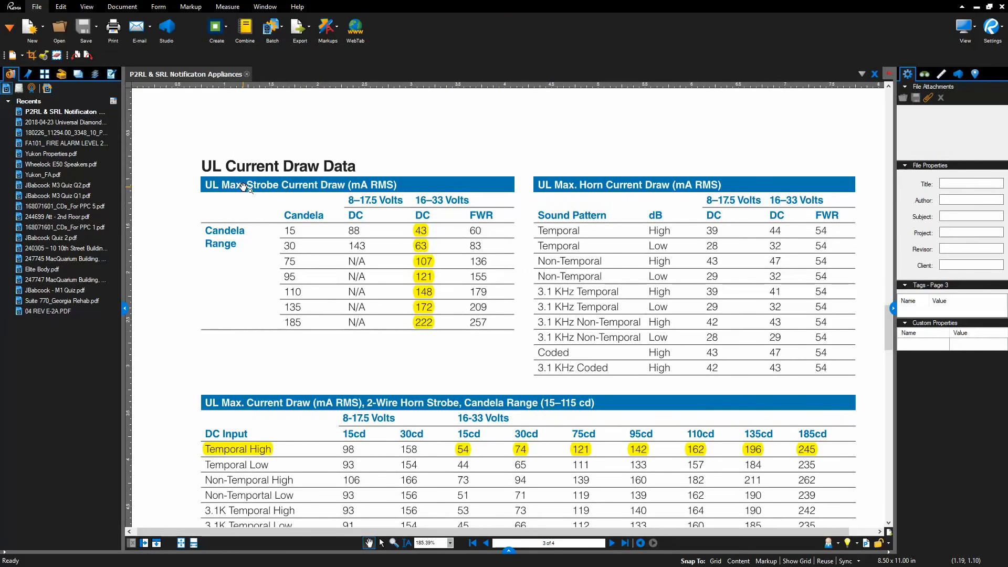
scroll(284, 183, "down", 6)
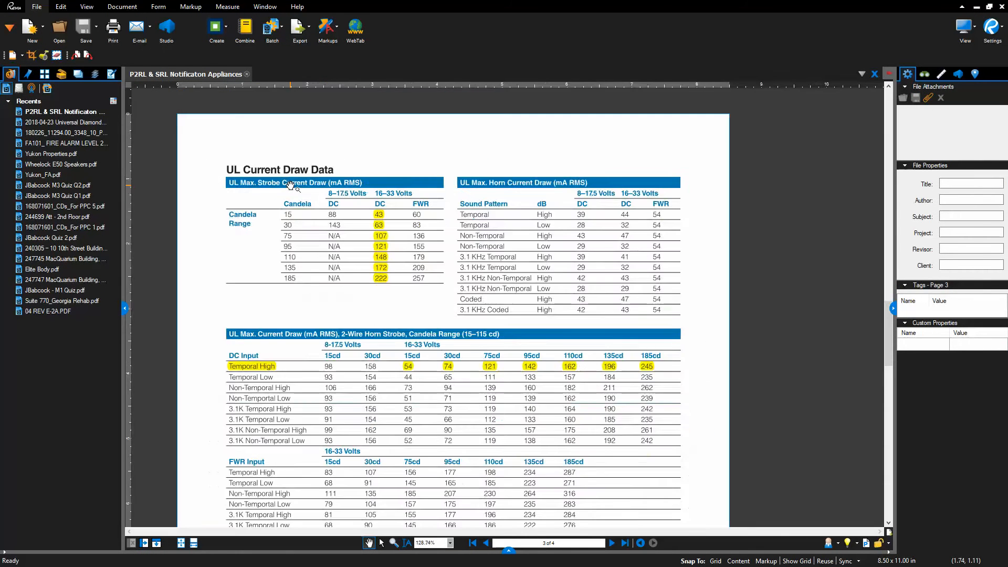
key("Home")
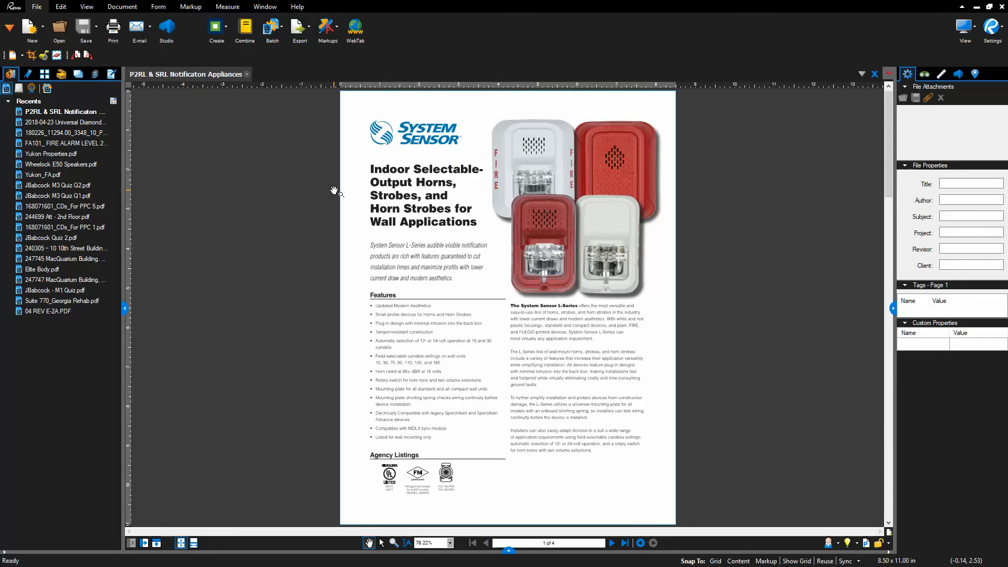
scroll(489, 267, "down", 2)
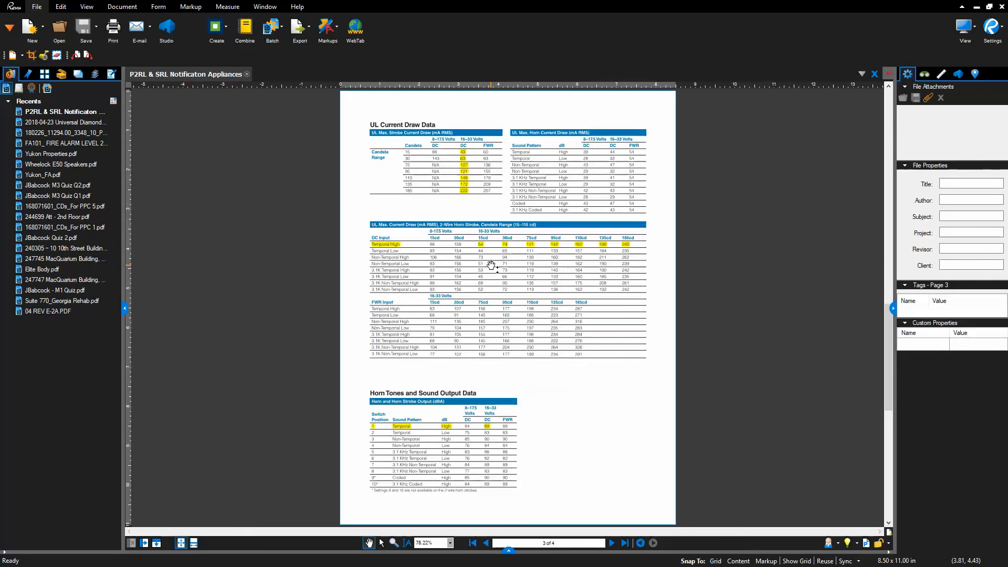
scroll(413, 444, "up", 4)
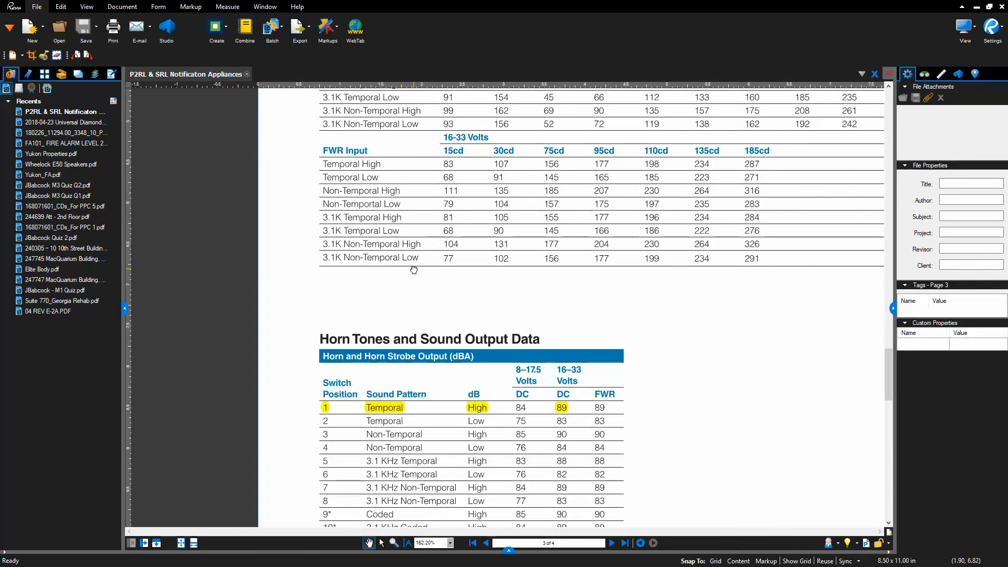
left_click_drag(415, 257, 419, 350)
left_click_drag(399, 190, 399, 267)
scroll(424, 246, "down", 3)
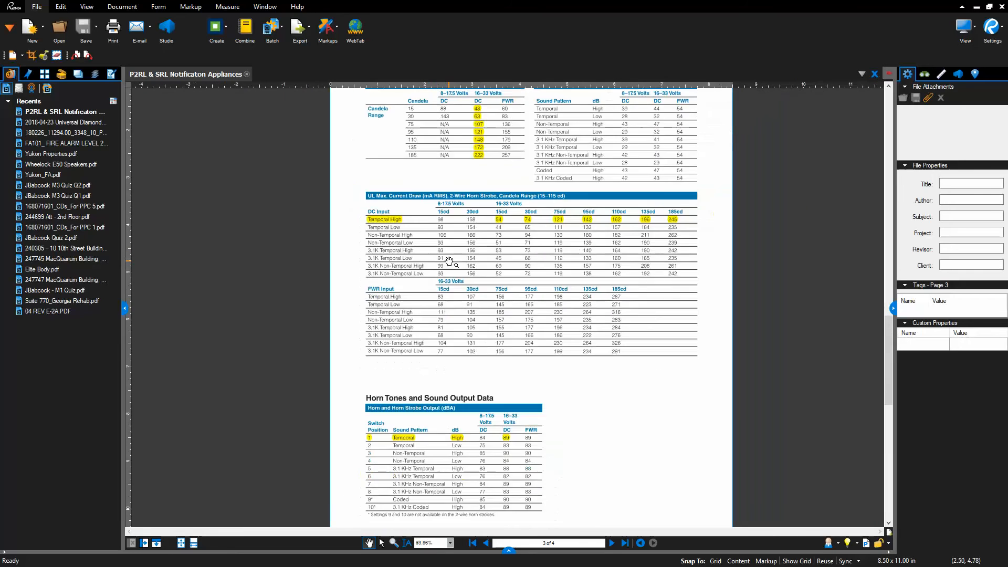
Examine the wall horn strobe and wall strobe models in the data sheet's L-Series ordering information
scroll(456, 309, "down", 1)
scroll(382, 341, "up", 9)
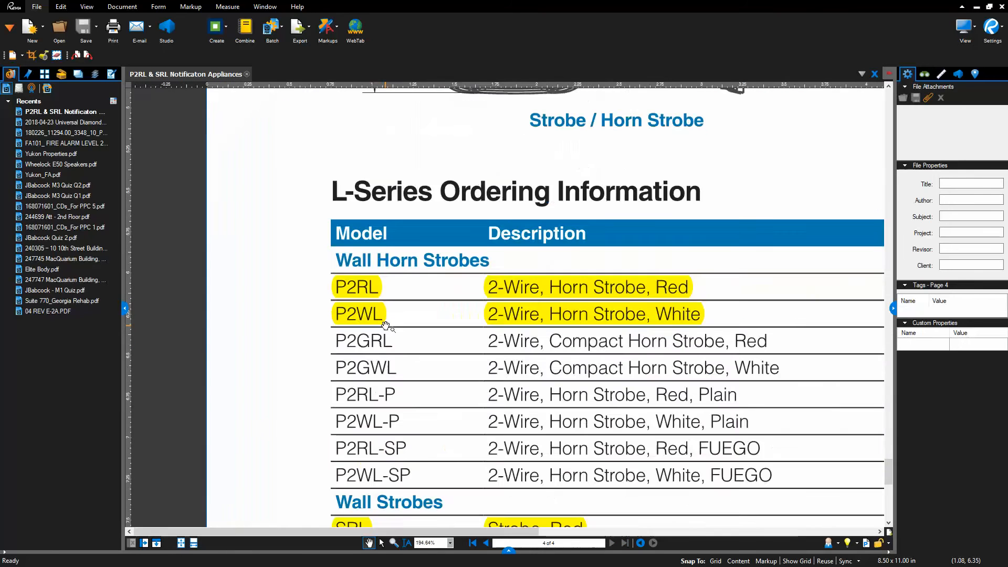
scroll(370, 337, "down", 4)
scroll(391, 399, "up", 3)
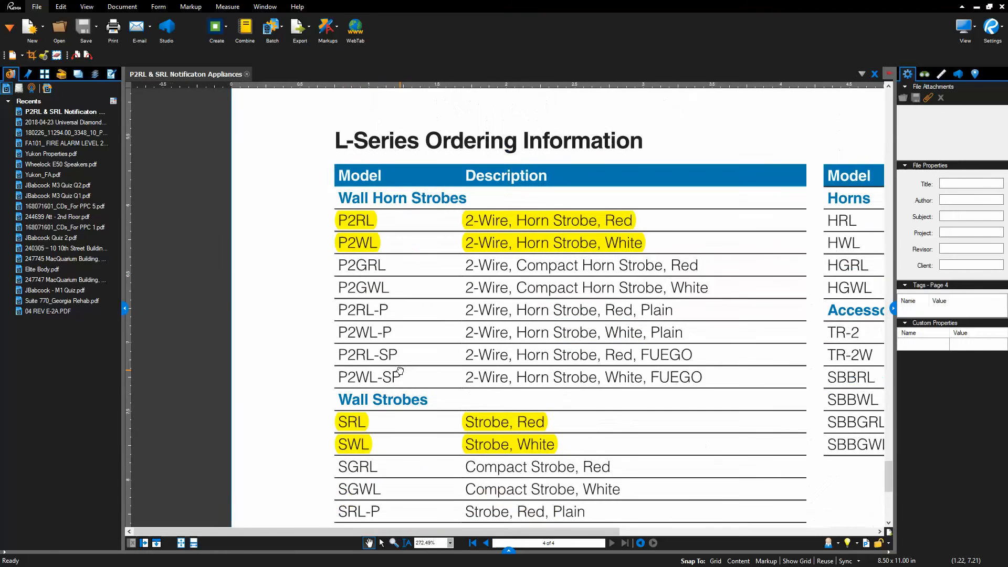
scroll(392, 425, "up", 1)
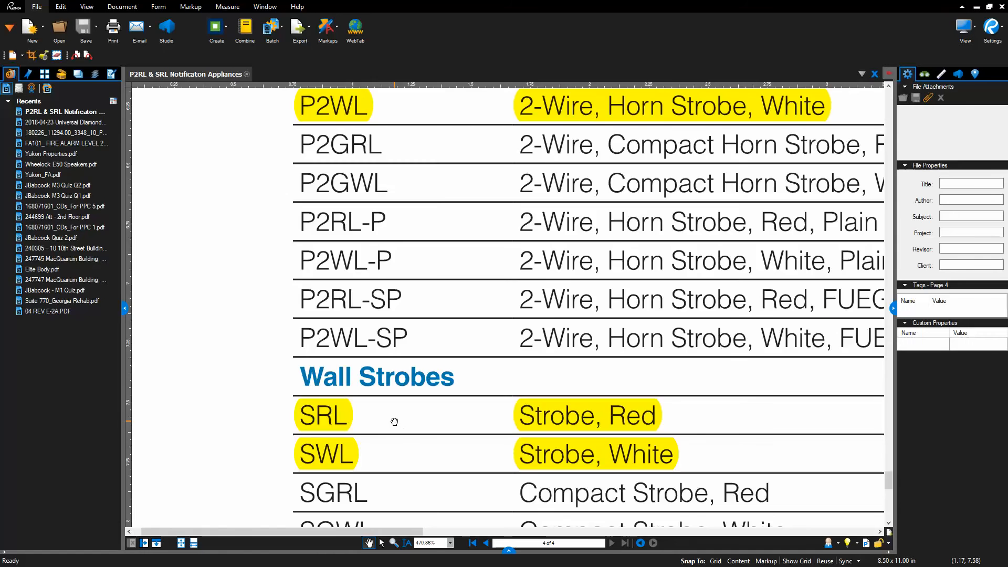
Return to page 3 of the data sheet and examine the UL maximum strobe and horn current draw tables
key("ctrl+9")
key("Left")
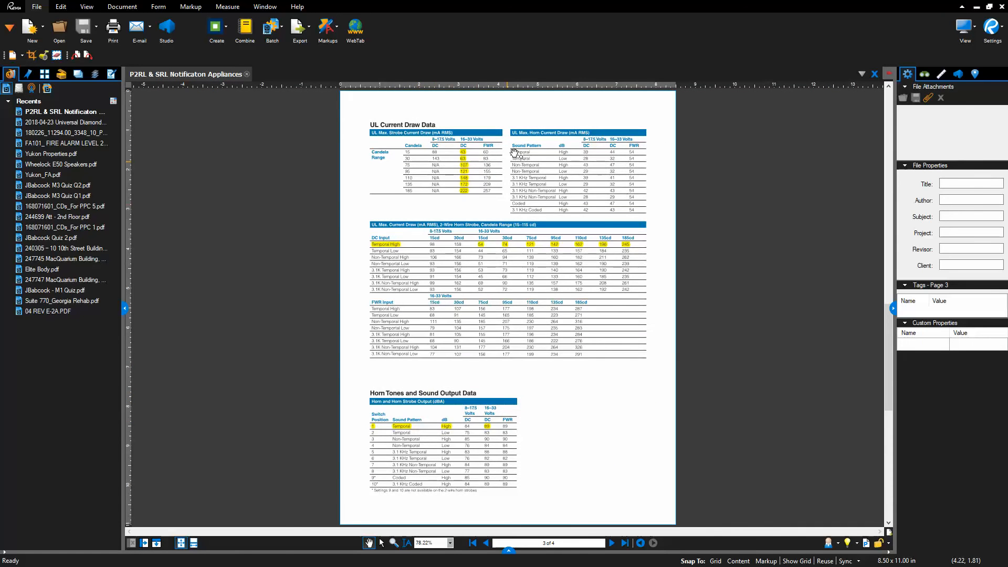
scroll(514, 153, "up", 5)
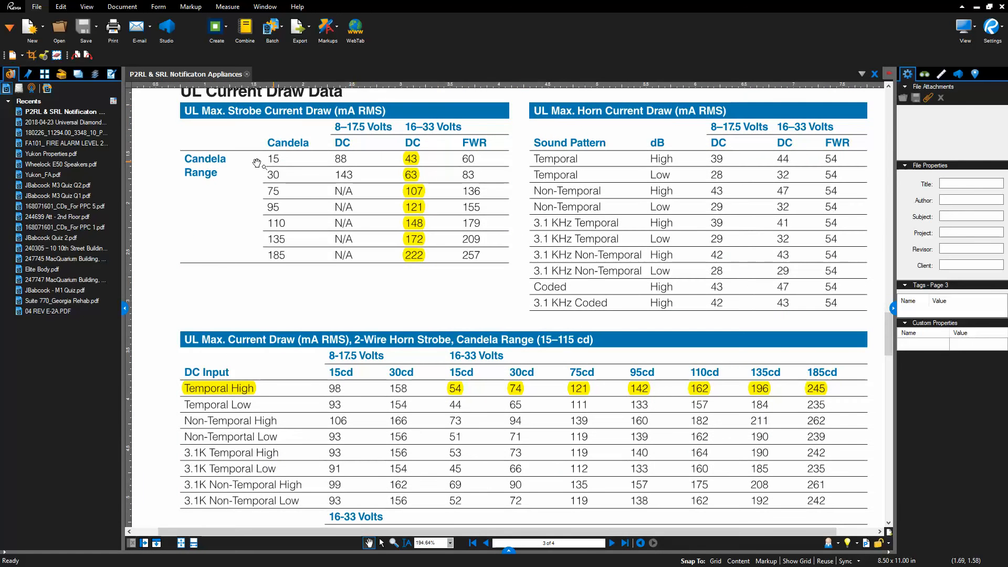
scroll(228, 130, "up", 1)
left_click_drag(232, 137, 247, 204)
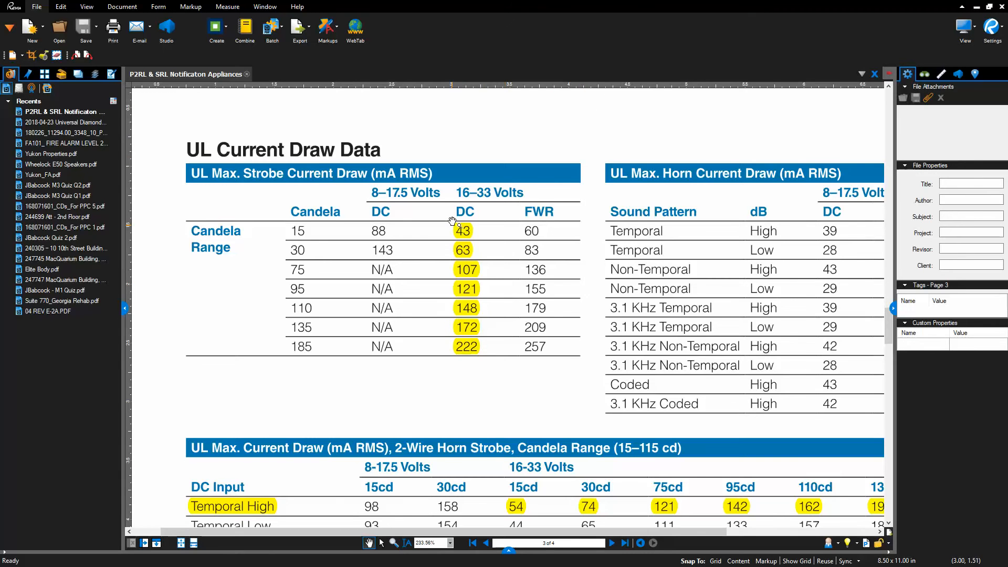
scroll(552, 427, "down", 3)
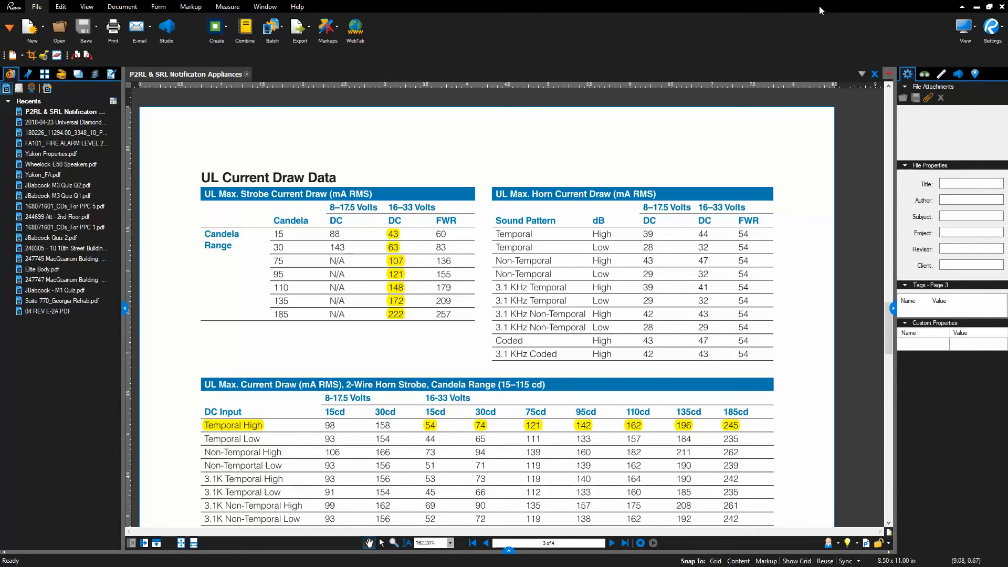
Switch back to Excel and AutoCAD and check the CIR 1-1-1 wire length and device current entries on Calc 1
left_click_drag(819, 7, 1, 389)
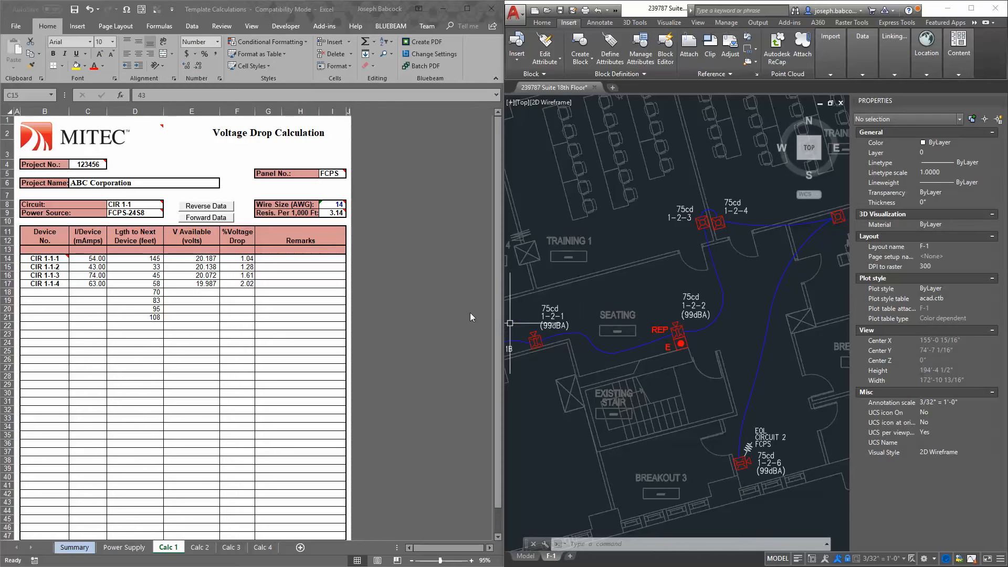
left_click(148, 258)
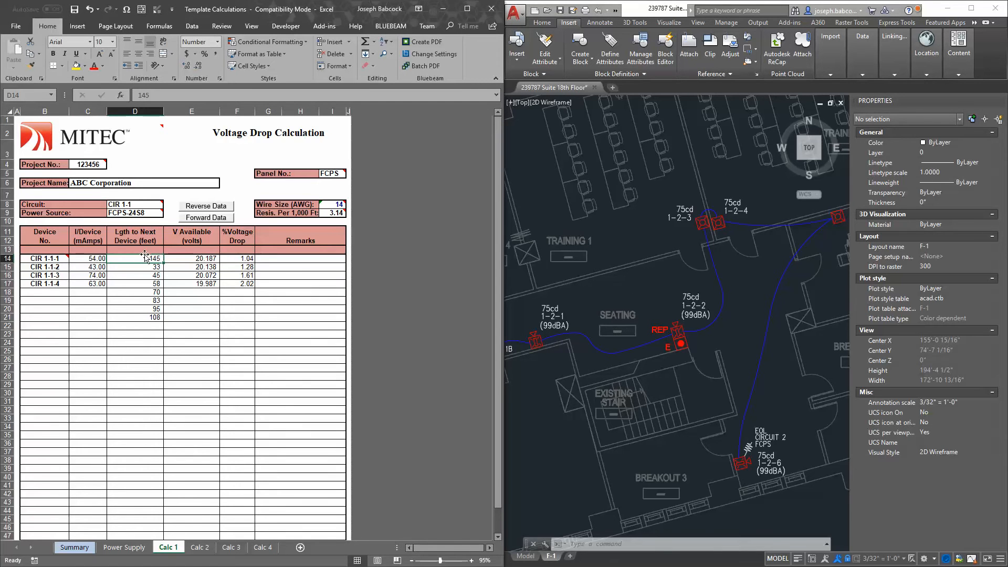
left_click(86, 259)
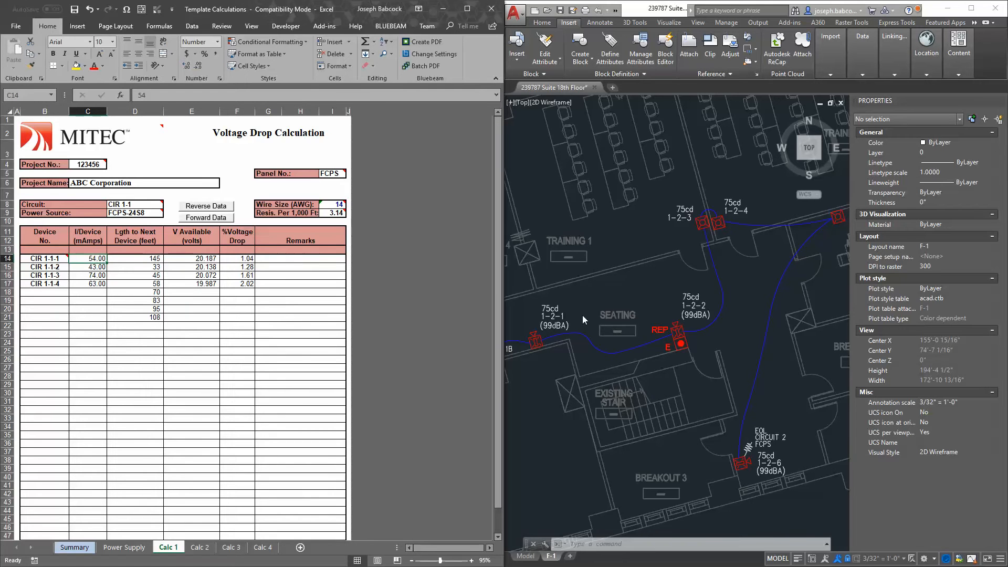
Bring the whole F-1 sheet into view in AutoCAD, leaving the floor plan viewport for paper space
left_click(583, 316)
scroll(638, 279, "down", 5)
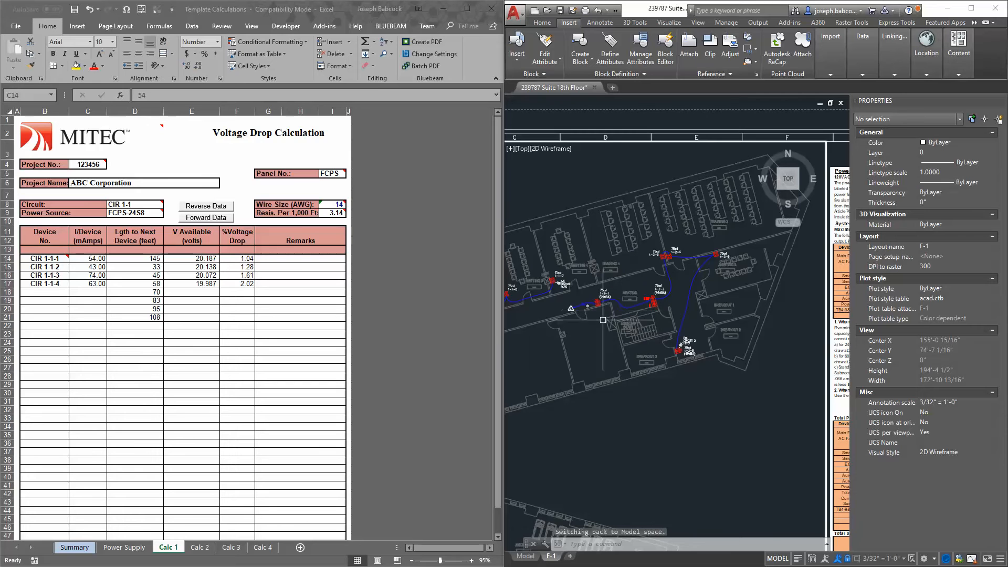
scroll(683, 310, "down", 2)
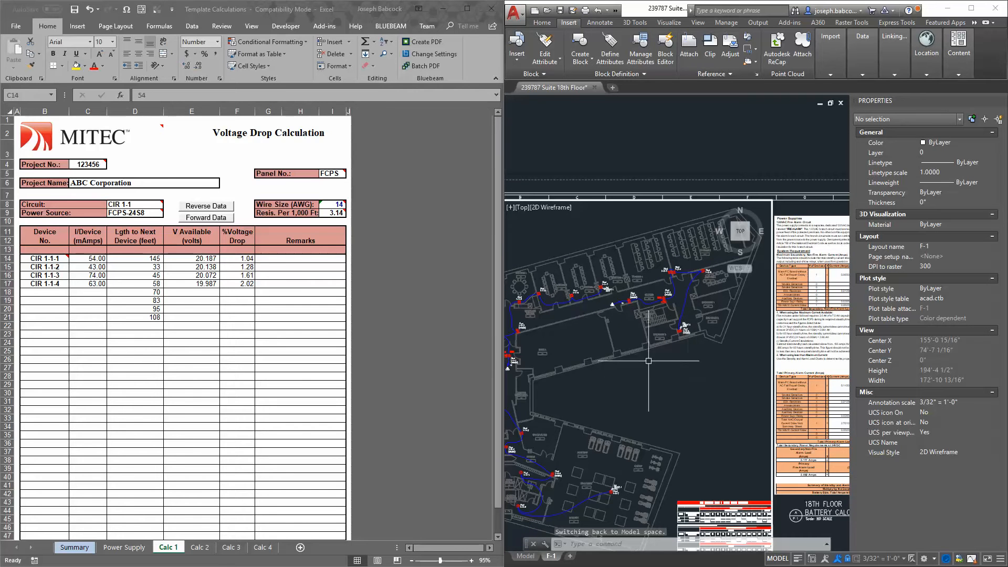
mouse_move(661, 369)
left_mouse_down()
mouse_move(703, 339)
mouse_move(711, 268)
left_mouse_up()
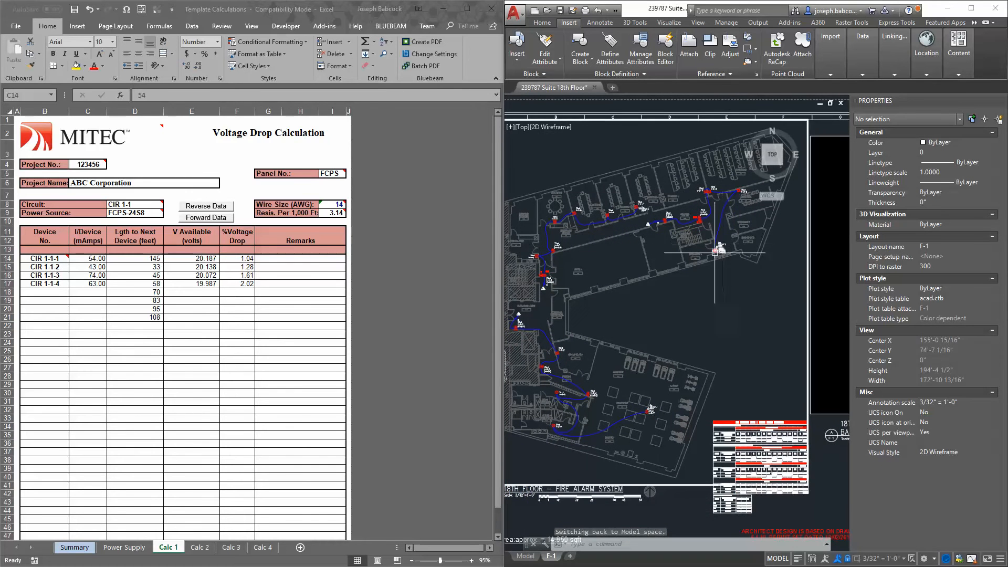
left_click_drag(749, 401, 596, 373)
scroll(684, 386, "down", 5)
scroll(577, 367, "up", 3)
scroll(578, 365, "down", 3)
double_click(617, 407)
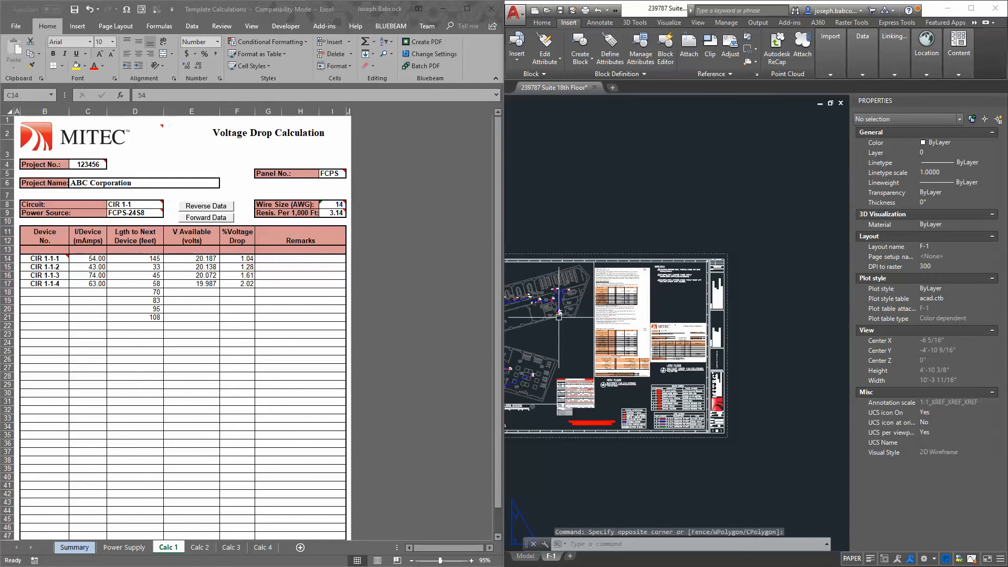
Check the blank Calc 1 rows below CIR 1-1-4, and select the Power Supply sheet's calculations down through the battery size row
left_click_drag(88, 292, 102, 318)
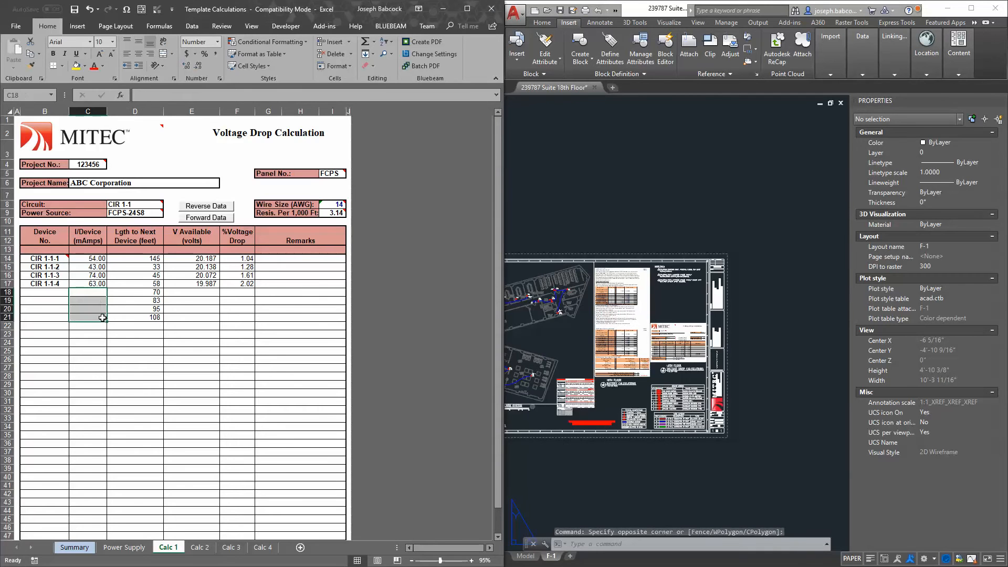
left_click(199, 309)
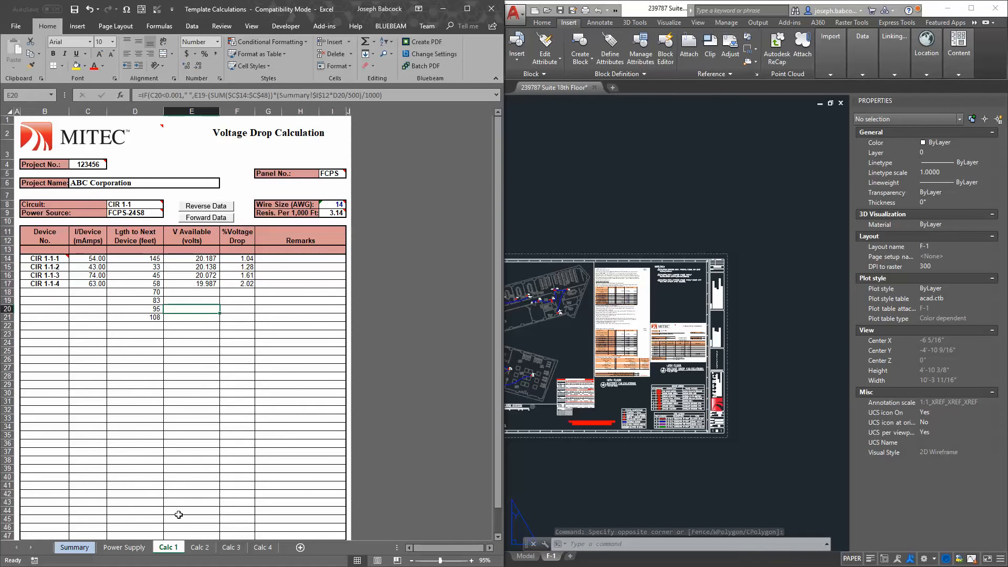
left_click(129, 548)
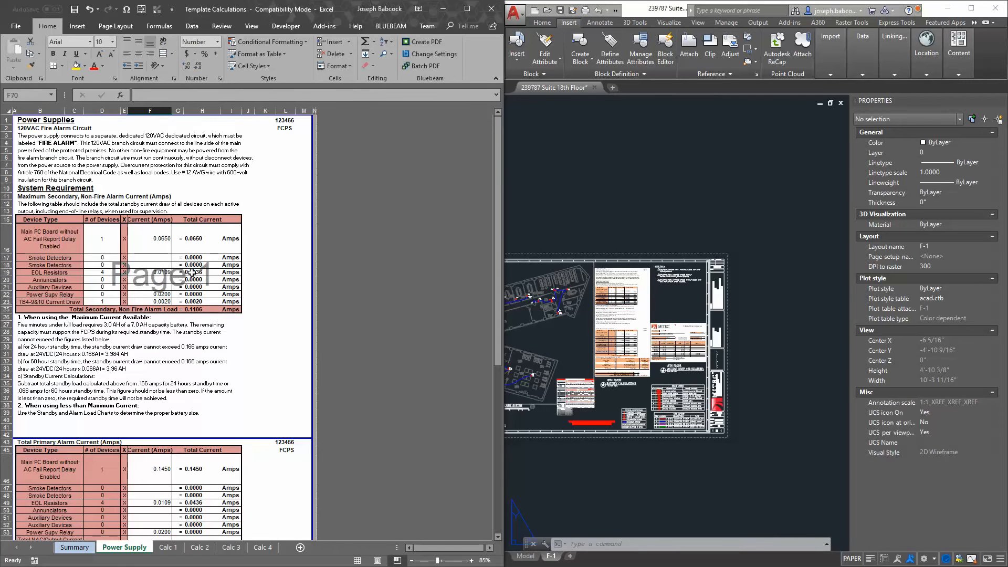
scroll(192, 215, "down", 10)
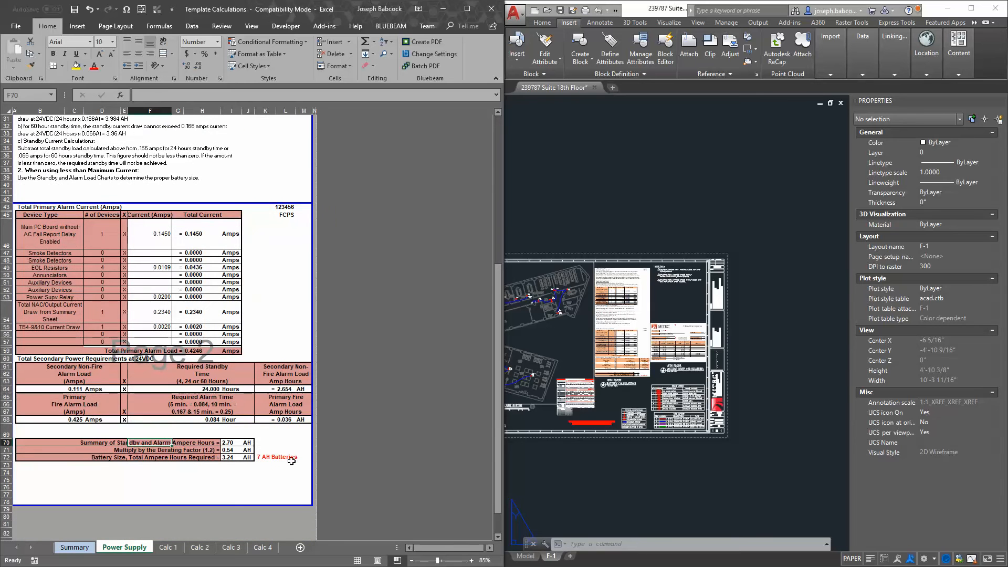
left_click_drag(311, 457, 663, 261)
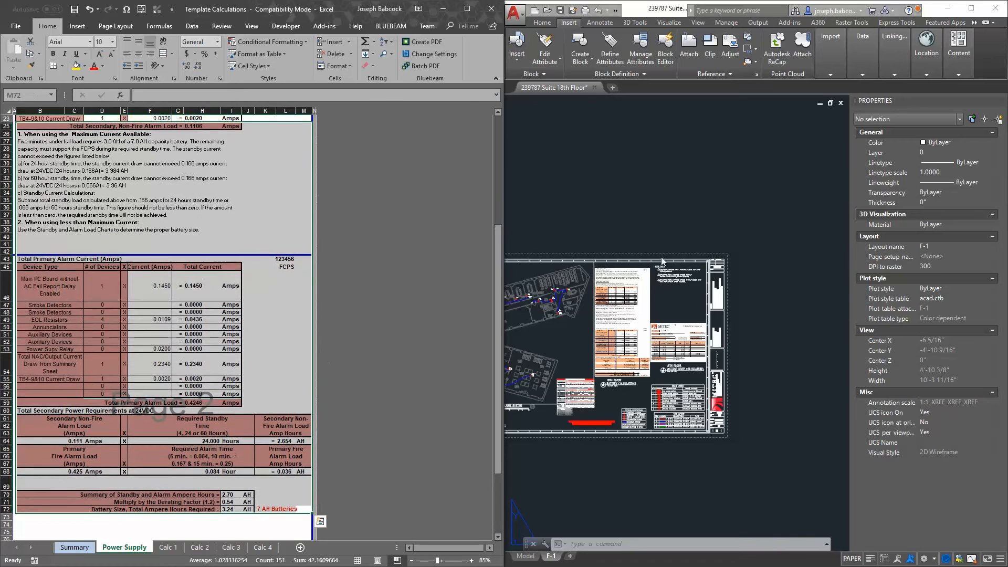
Examine the 18th floor battery calculations placed on the F-1 layout for comparison with the Power Supply sheet
scroll(651, 321, "up", 5)
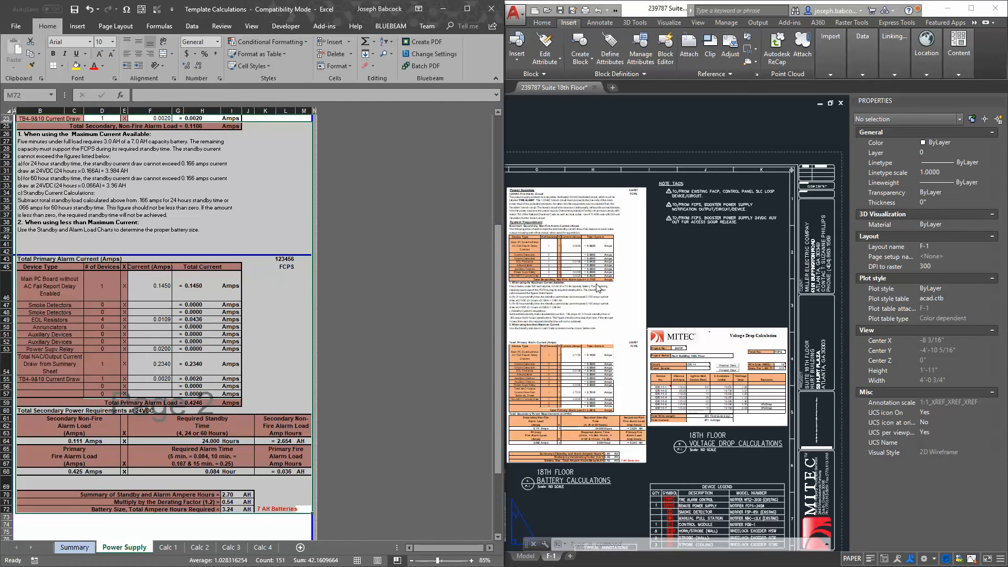
left_click_drag(570, 301, 637, 298)
scroll(638, 297, "up", 4)
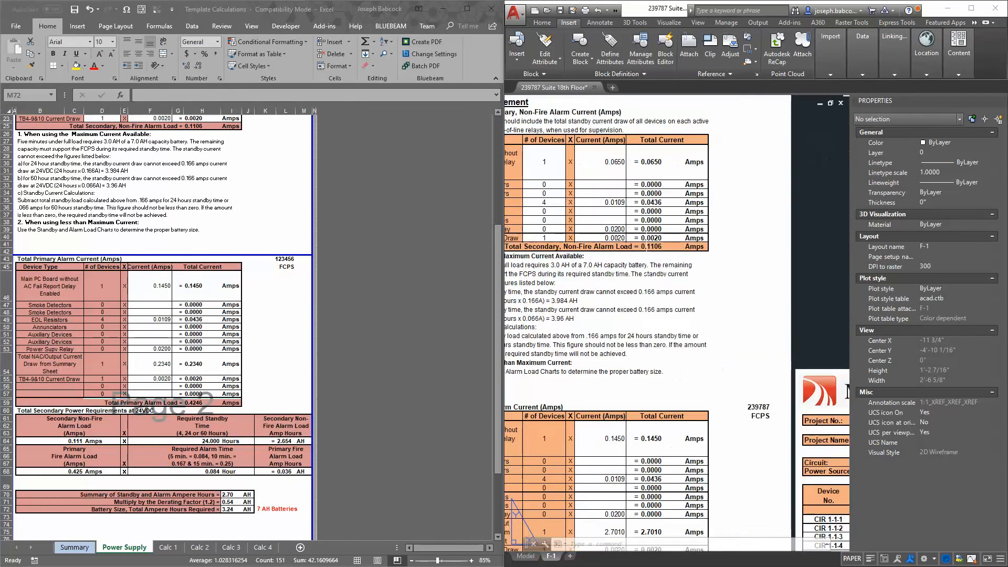
scroll(692, 278, "down", 4)
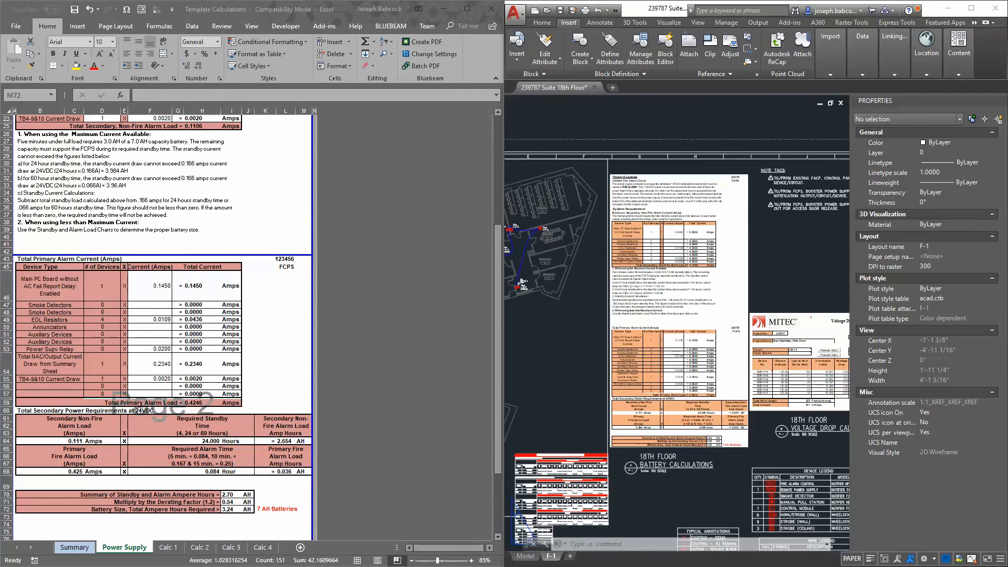
left_click(706, 492)
left_click(688, 484)
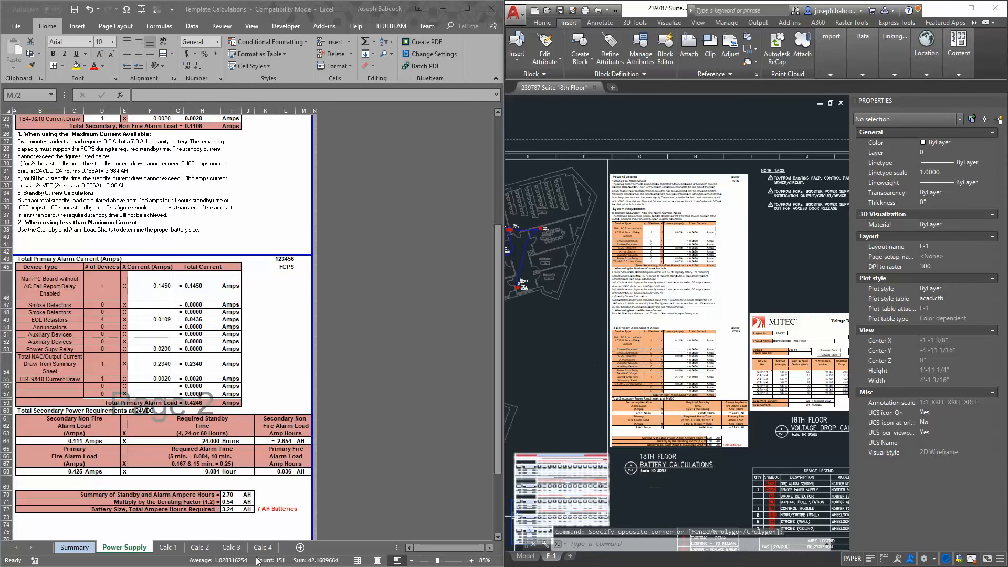
Copy the Calc 1 voltage drop calculation, from the title header down to row 22 across columns A to I
left_click(168, 548)
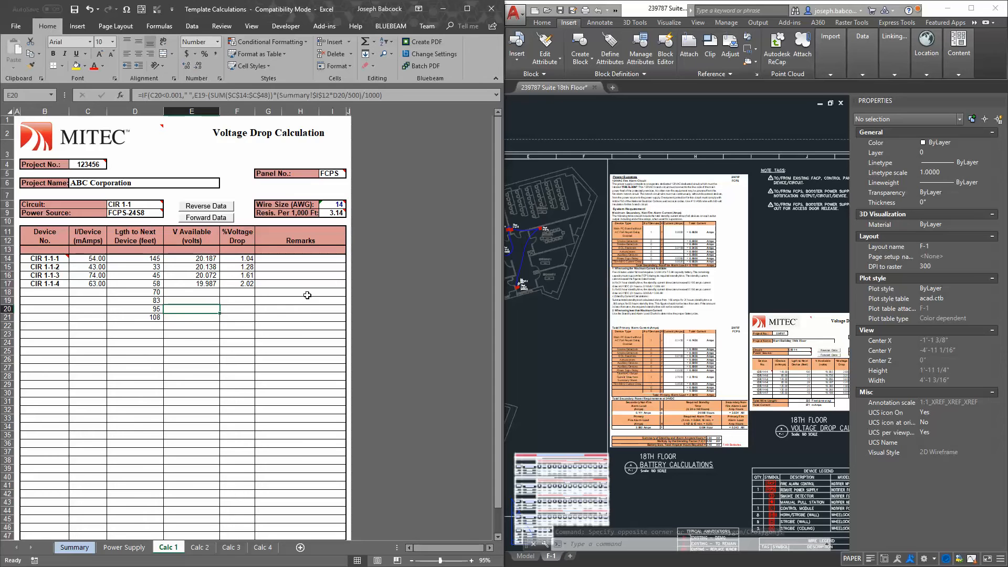
left_click(318, 315)
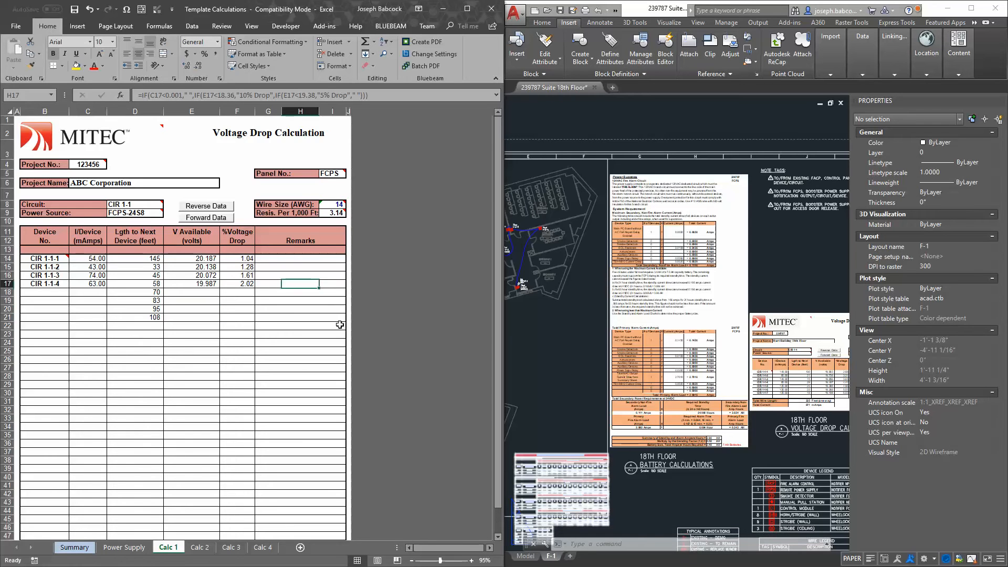
mouse_move(341, 325)
left_mouse_down()
mouse_move(18, 220)
mouse_move(18, 132)
left_mouse_up()
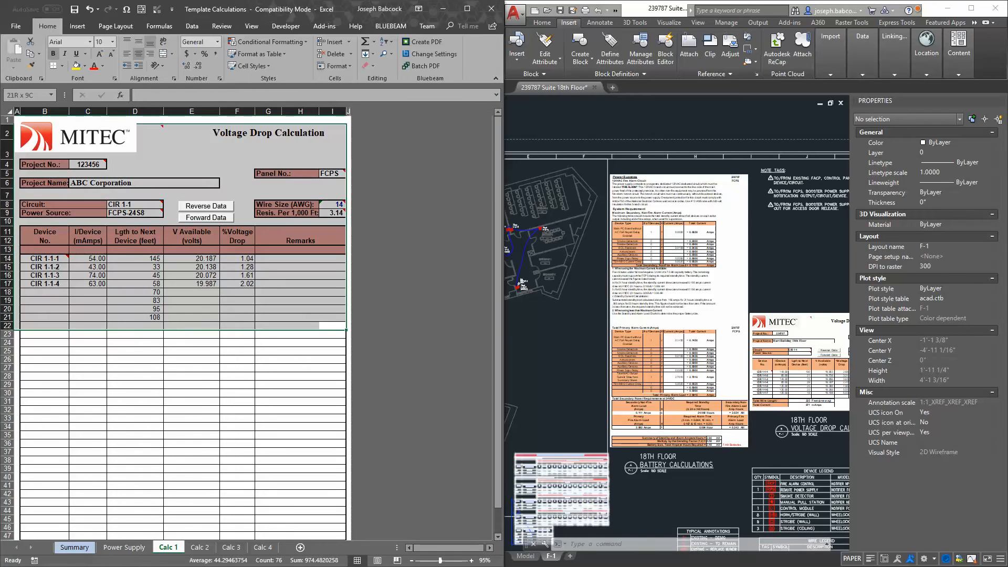
key("ctrl+c")
Examine the 18th floor voltage drop calculation table placed on the F-1 layout
left_click(673, 473)
left_click_drag(798, 408, 664, 392)
scroll(744, 400, "up", 4)
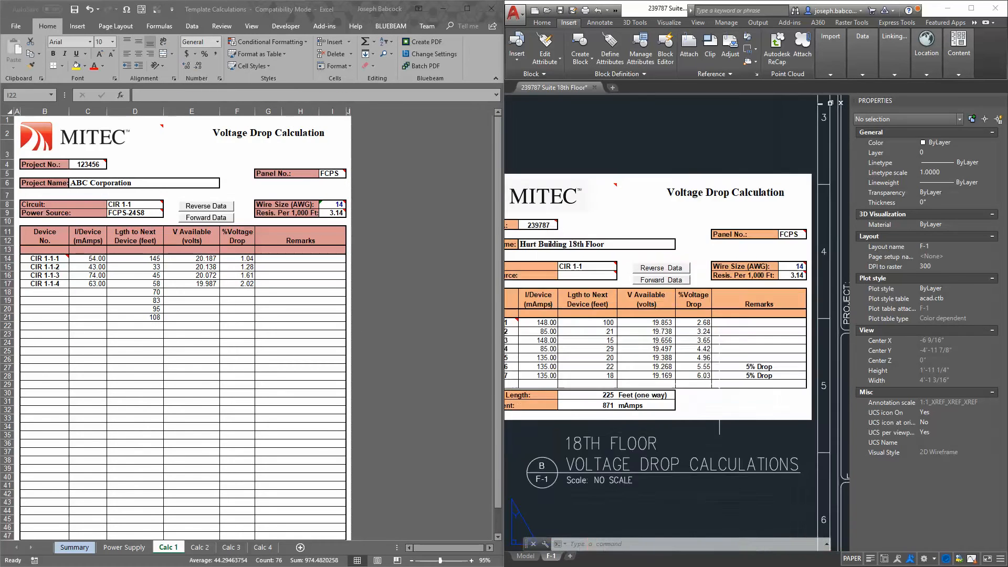
scroll(743, 401, "down", 2)
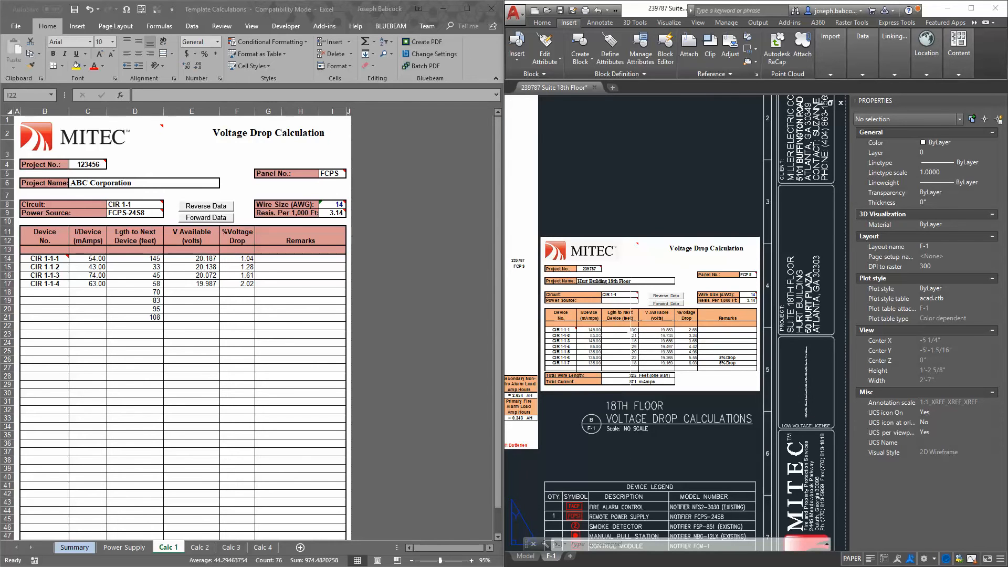
Review the layout's battery calculations, including primary alarm current and secondary power requirements, and revisit the adjacent voltage drop table
left_click_drag(590, 331, 848, 265)
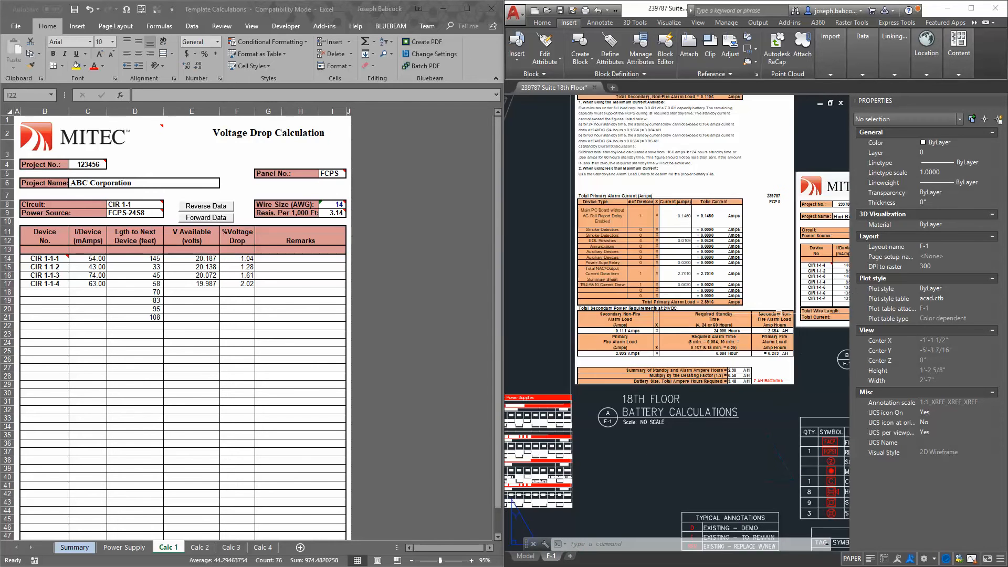
scroll(791, 294, "up", 2)
scroll(589, 310, "down", 5)
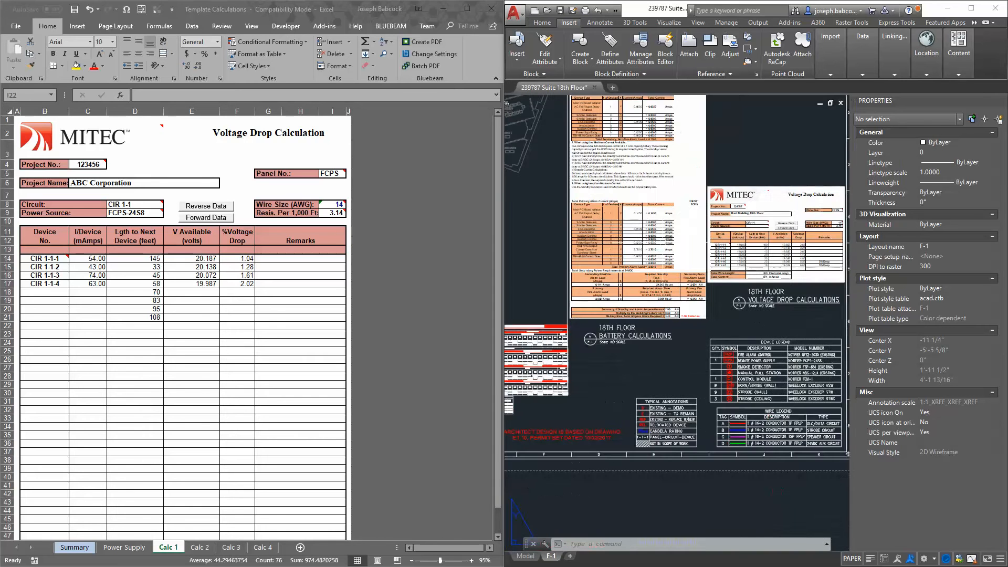
scroll(590, 310, "up", 3)
left_click_drag(589, 311, 681, 295)
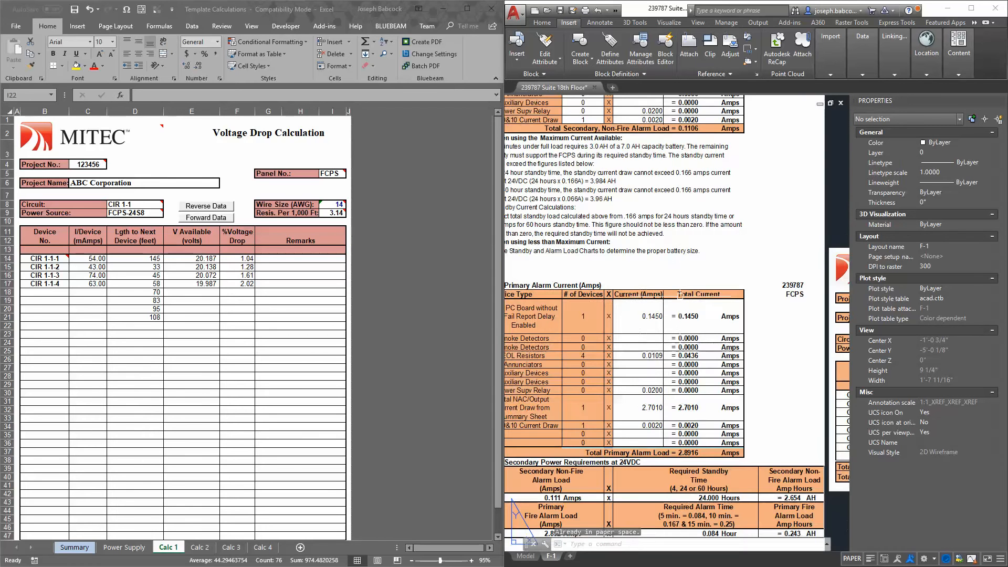
key("Escape")
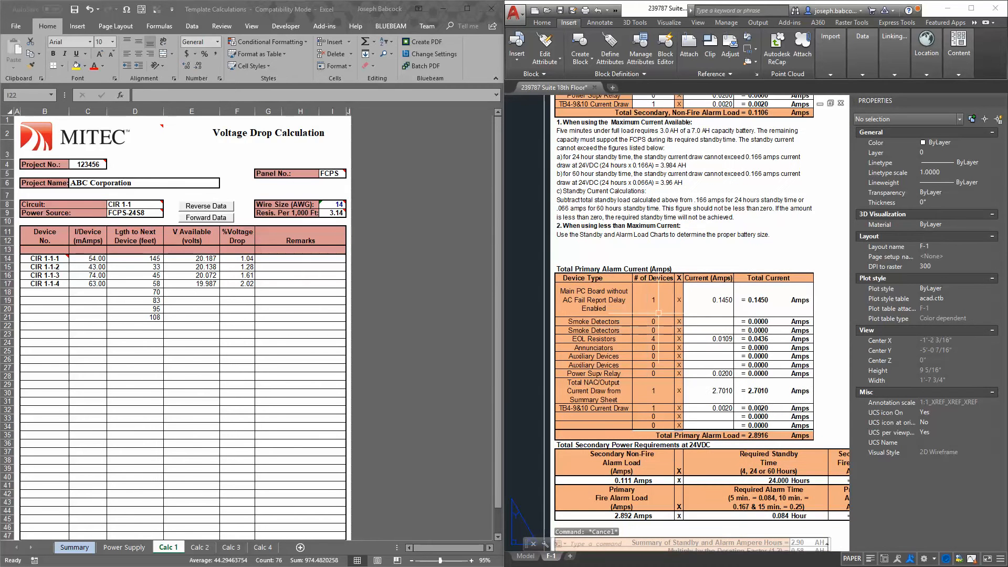
left_click_drag(649, 252, 662, 459)
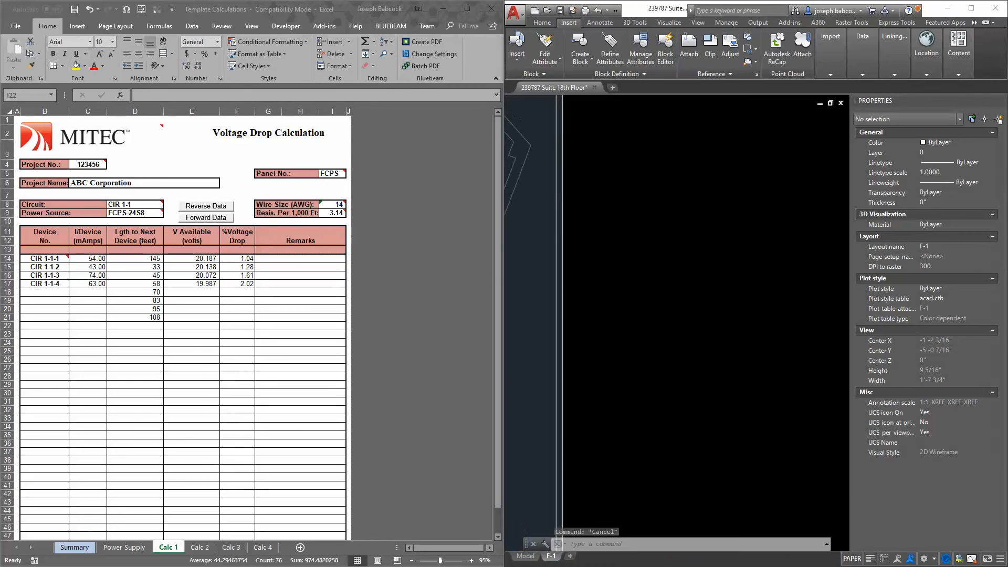
left_click_drag(665, 268, 607, 98)
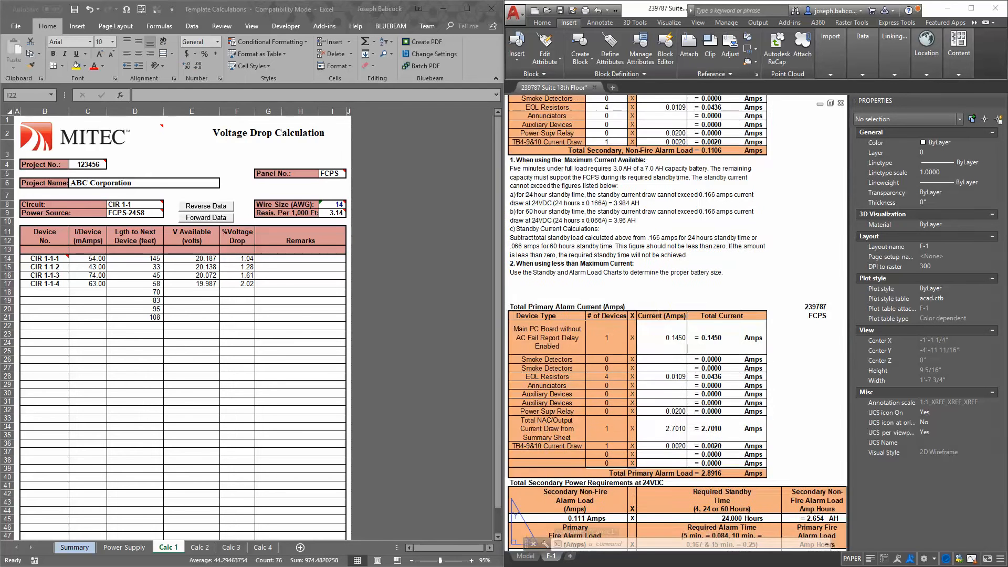
left_click_drag(659, 315, 683, 236)
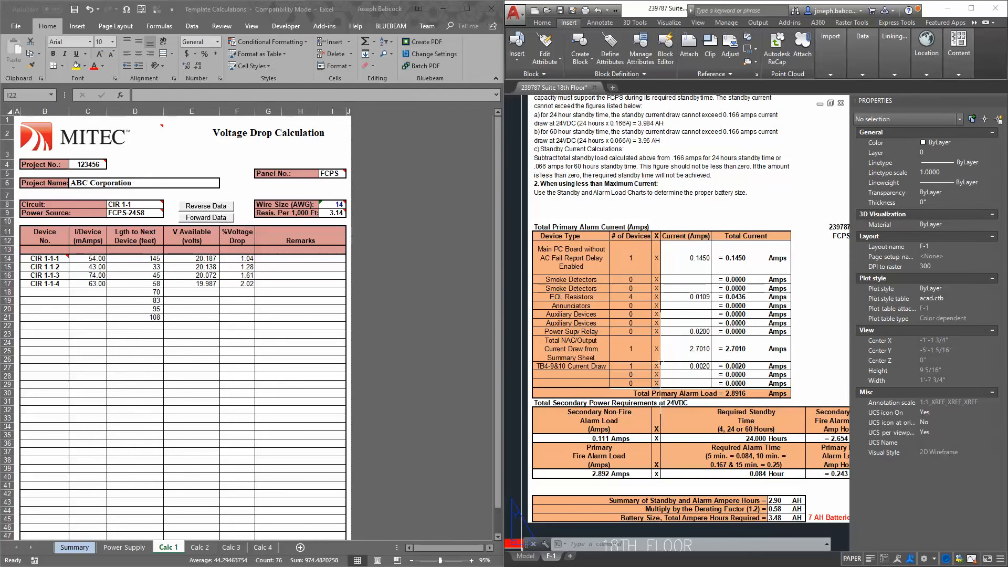
scroll(560, 356, "up", 2)
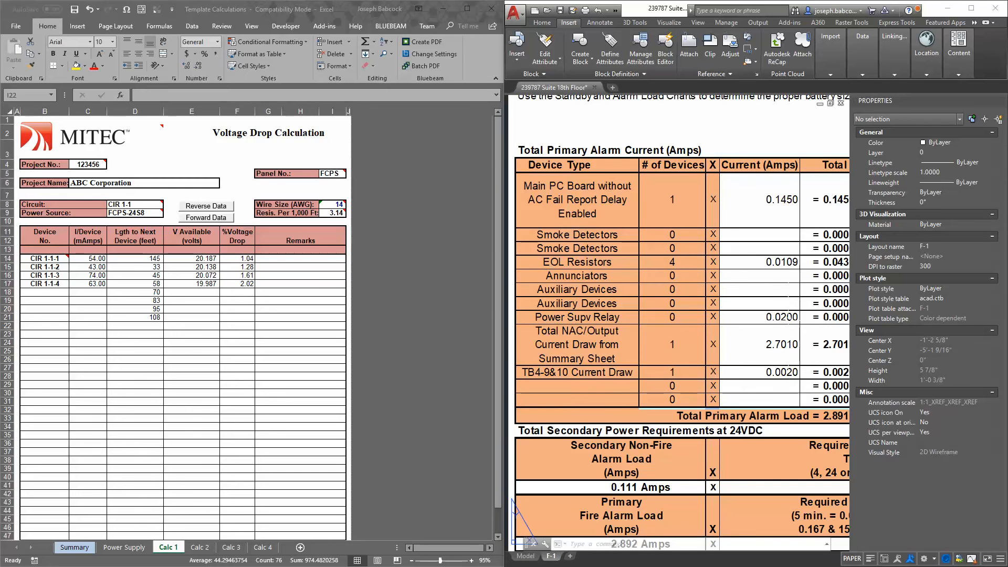
scroll(546, 368, "down", 6)
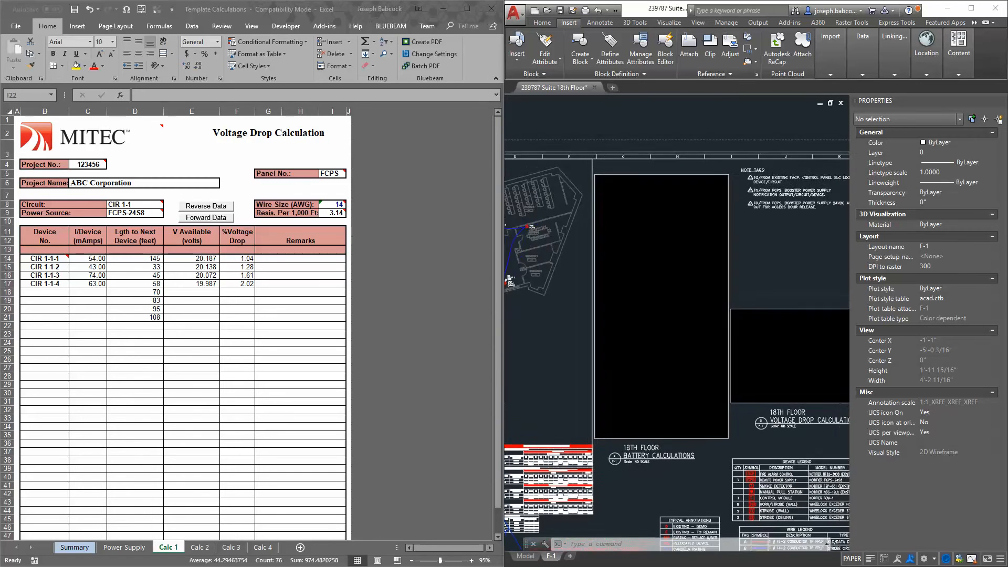
scroll(695, 377, "up", 4)
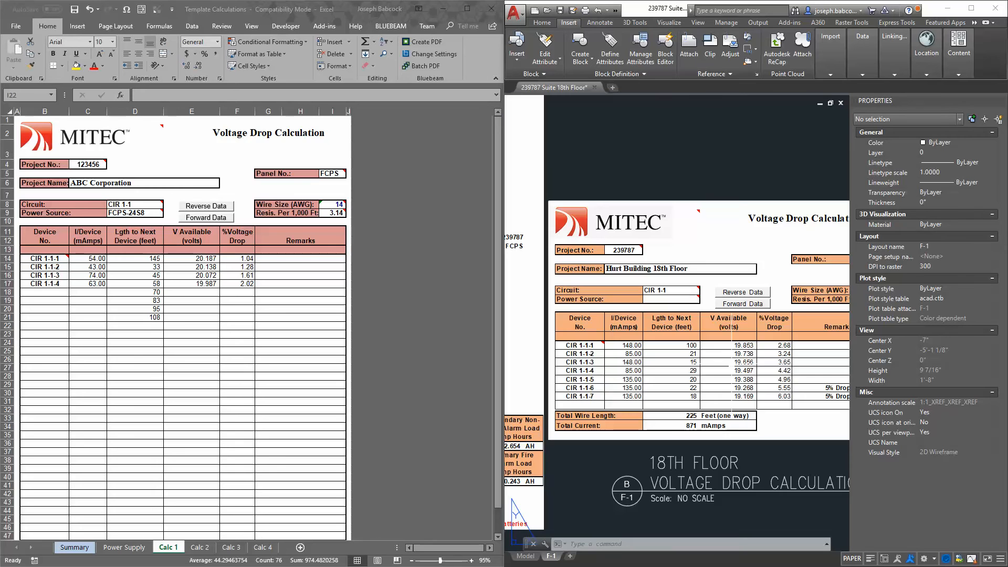
Switch from the F-1 drawing to the 2018 Voltage Drop Calculation workbook and examine its Calc 1 sheet, including the circuit details and device entry table
middle_click(680, 341)
middle_click(603, 261)
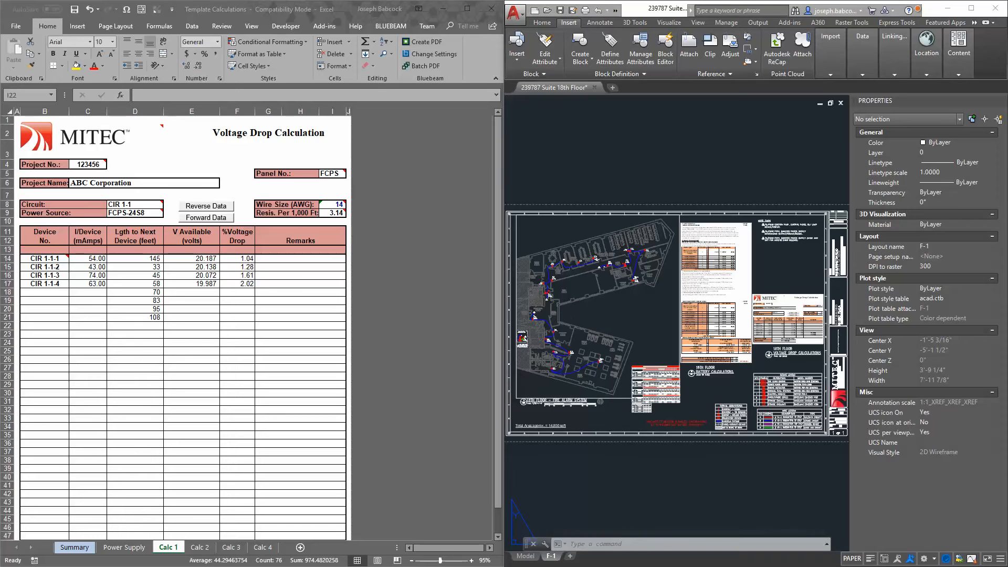
key("alt+Tab")
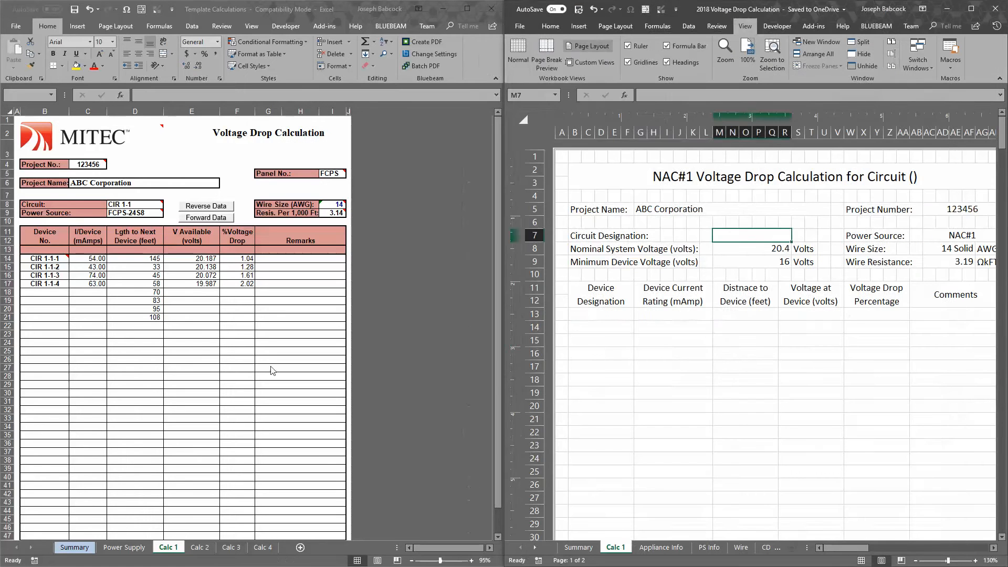
left_click(636, 336)
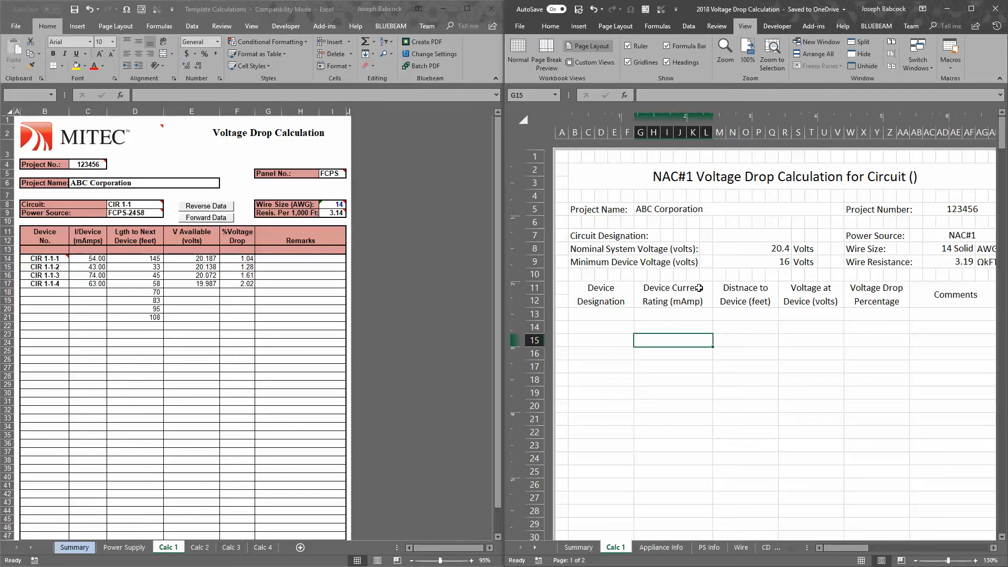
left_click(718, 277)
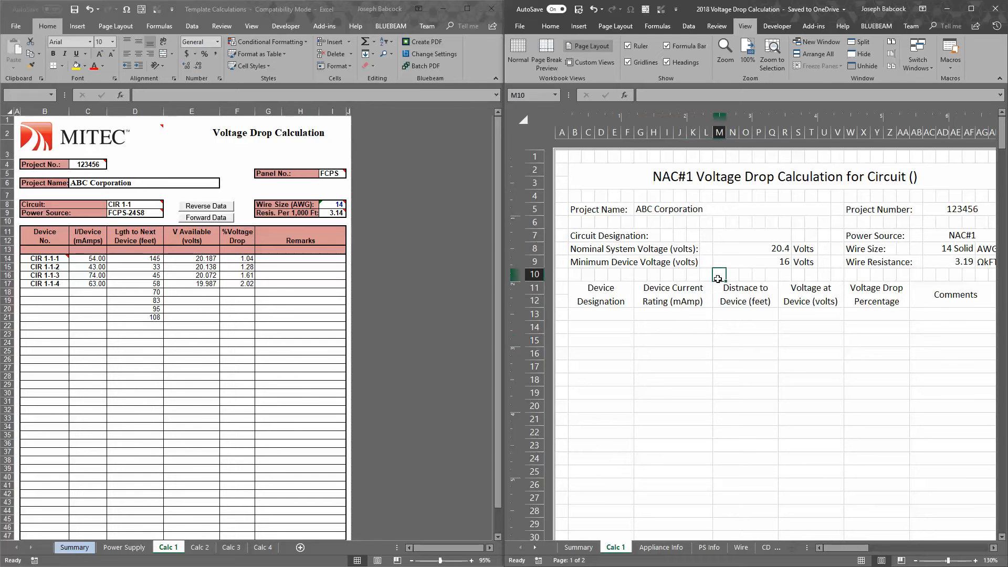
scroll(708, 349, "down", 4, "ctrl")
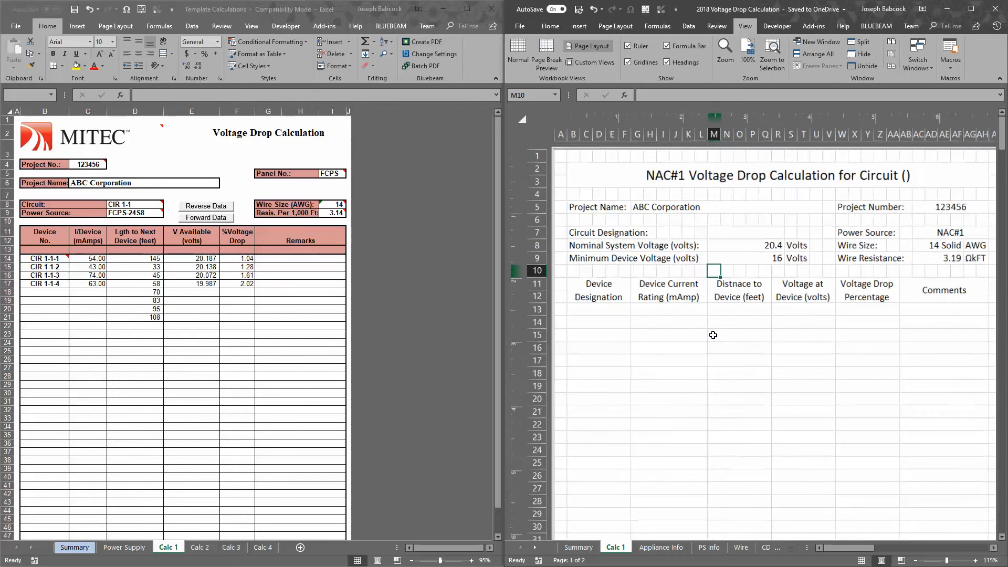
scroll(714, 335, "up", 2, "ctrl")
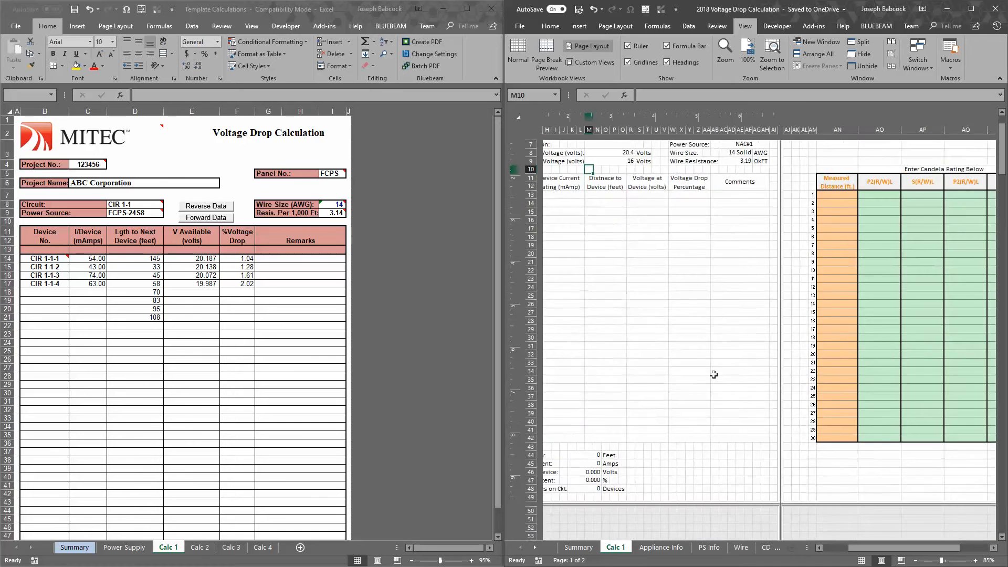
left_click_drag(880, 550, 923, 550)
scroll(851, 293, "up", 3)
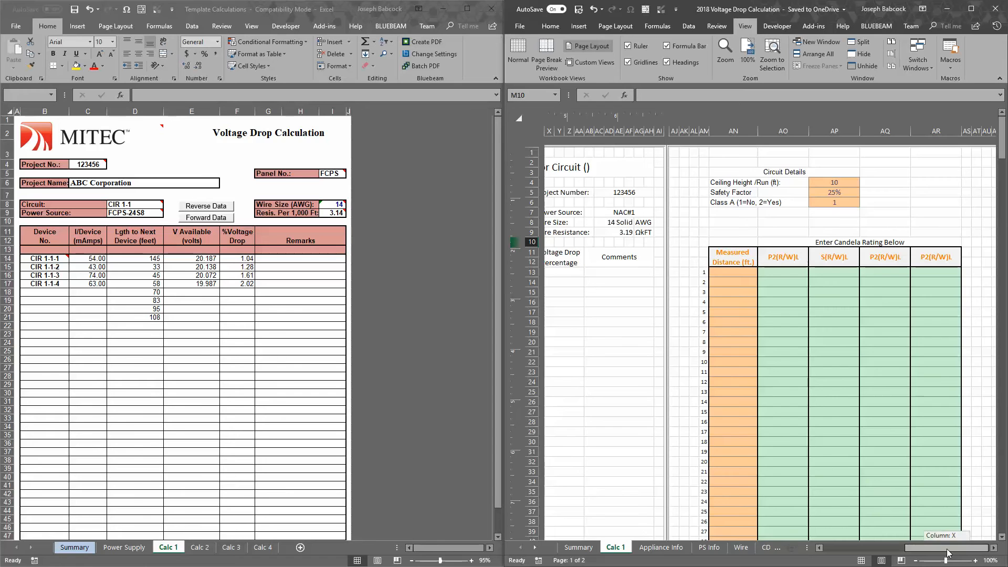
left_click_drag(946, 549, 831, 547)
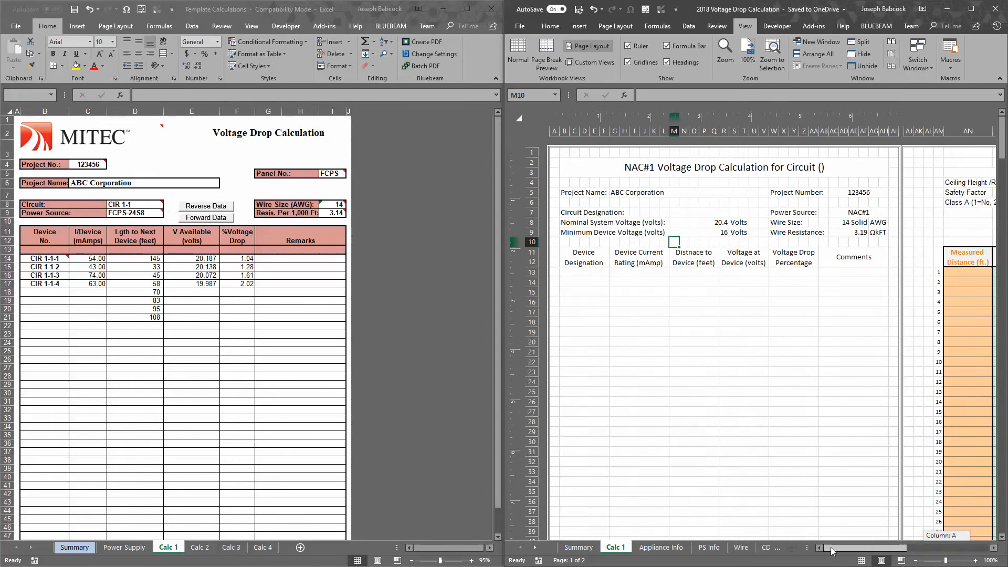
Examine the new workbook's Summary sheet, covering the project name, project number and available power source part numbers
left_click(579, 548)
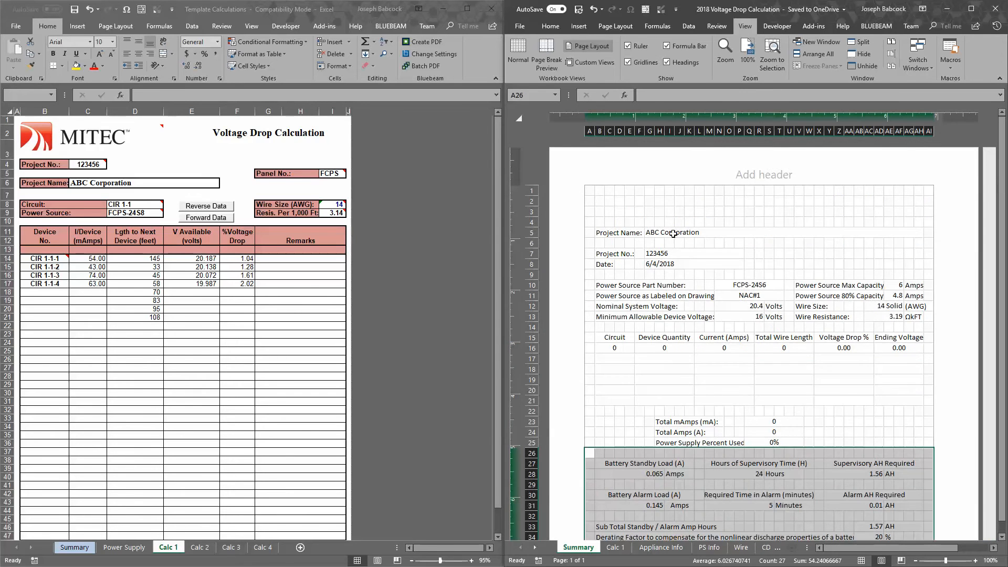
left_click(674, 234)
left_click(675, 254)
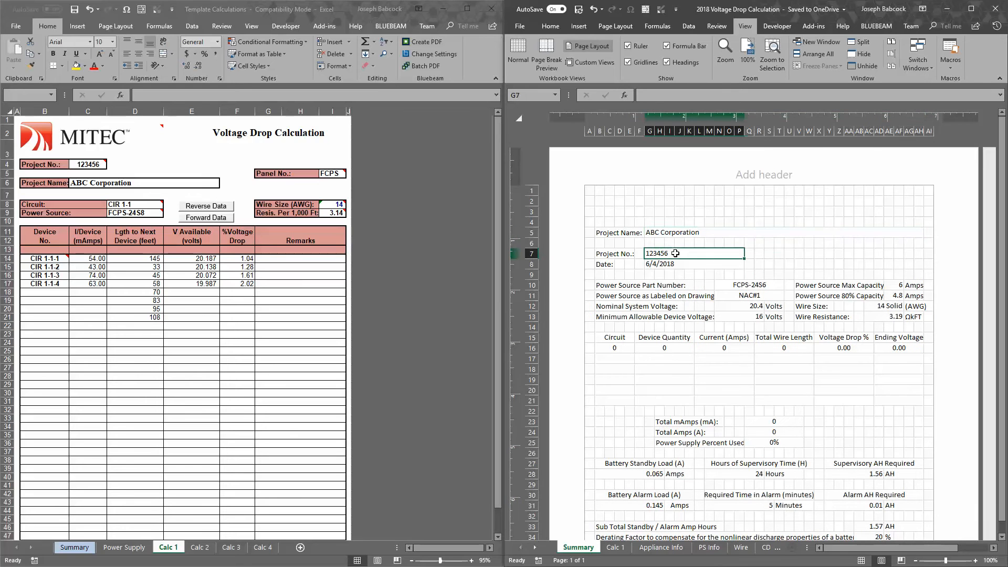
left_click(754, 287)
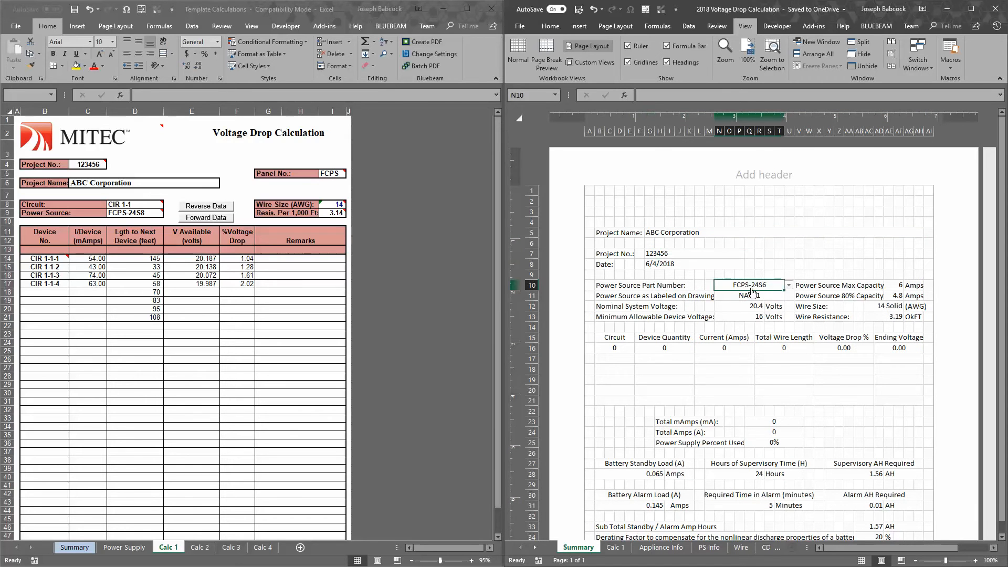
left_click(788, 287)
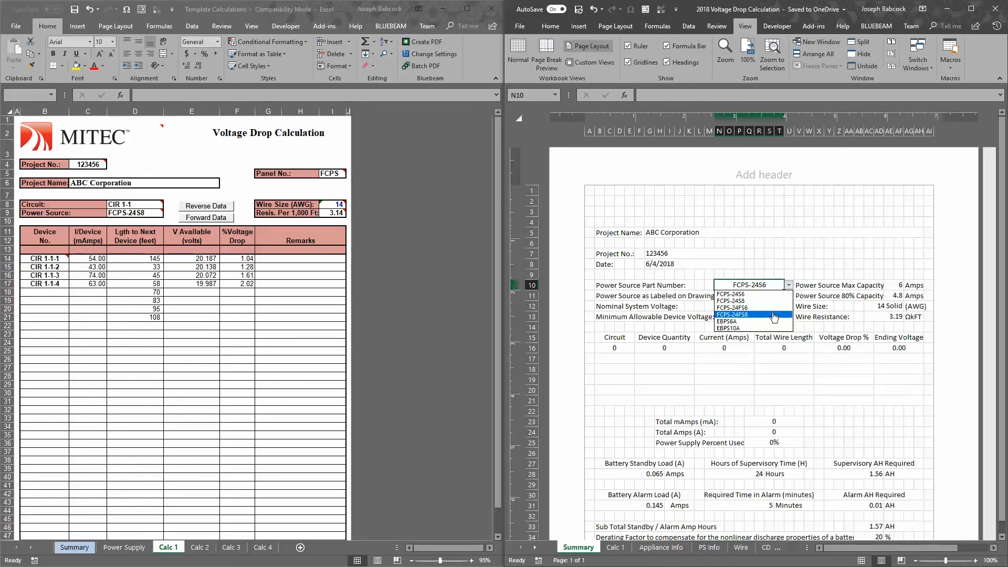
Review the old template's Summary sheet, covering its power supply lookup table, selected supply and every cell that repeats the power source name
left_click(483, 400)
left_click(74, 547)
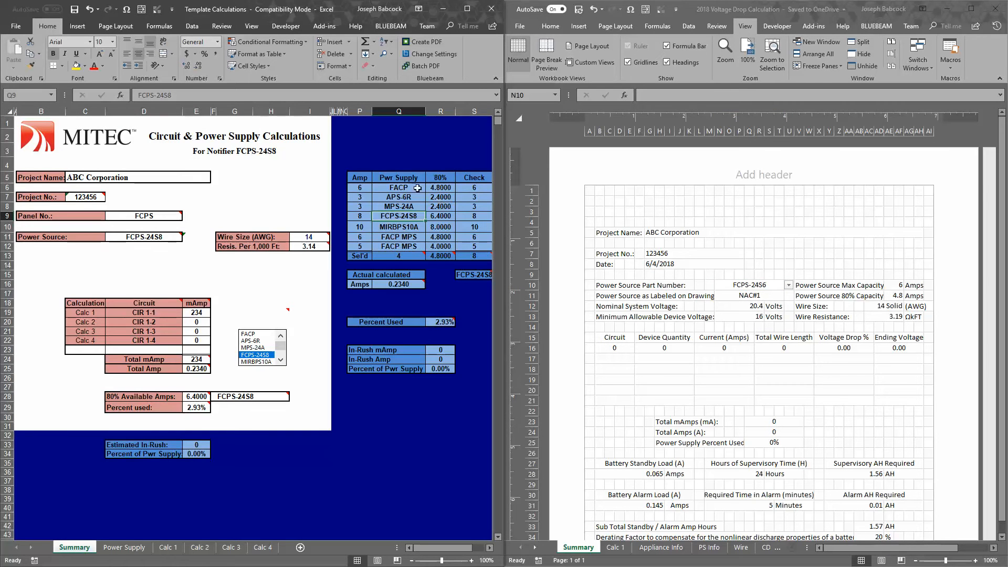
left_click_drag(408, 185, 420, 251)
left_click(418, 254)
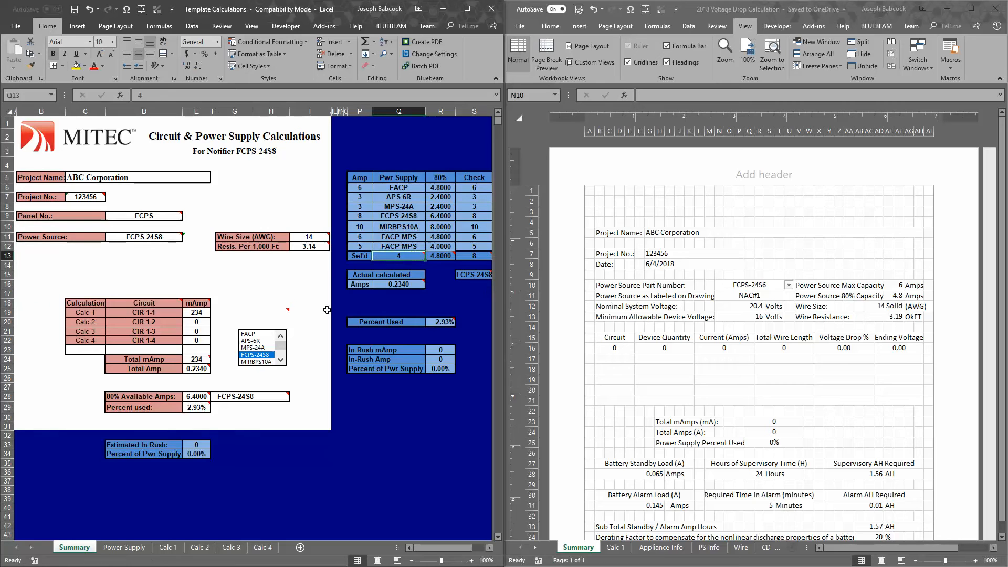
left_click(245, 396)
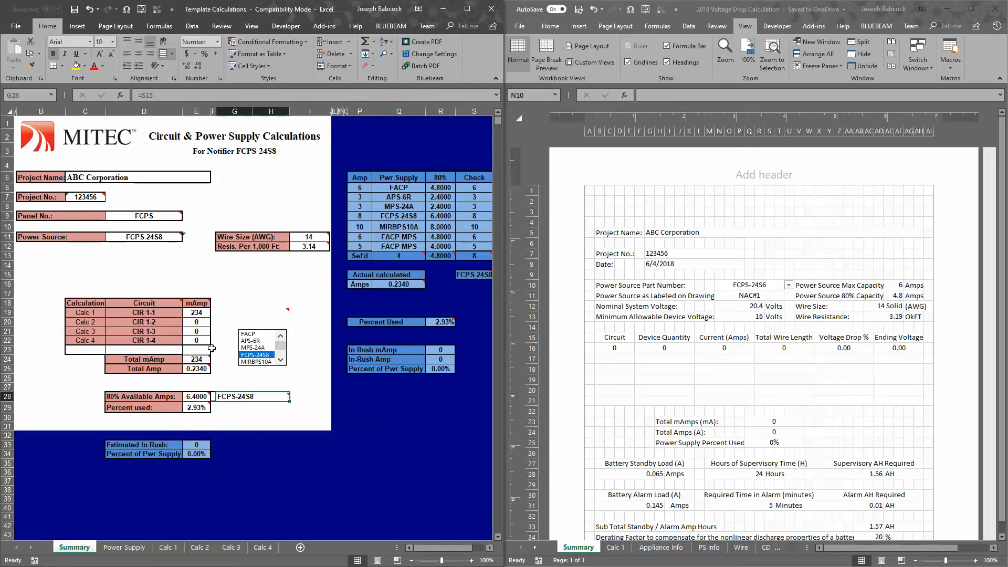
left_click(153, 237)
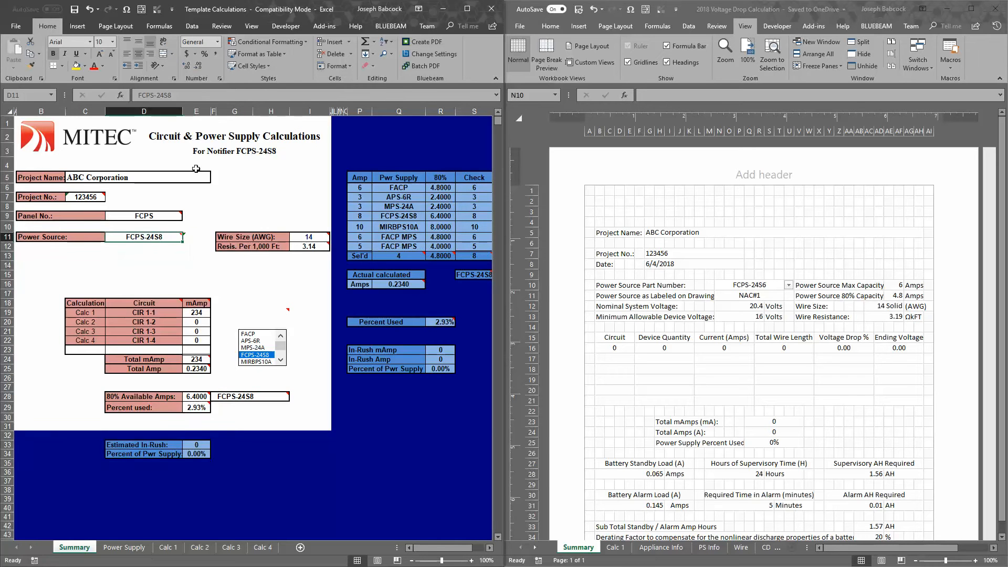
left_click(238, 152)
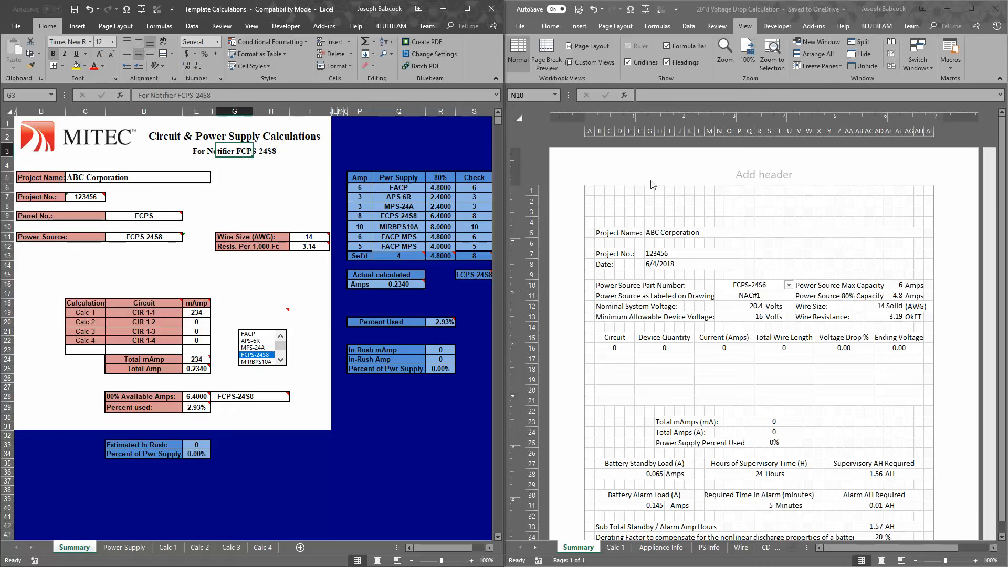
Set the new Summary sheet's power source part number to FCPS-24FS8 and view the battery calculations below
left_click(789, 285)
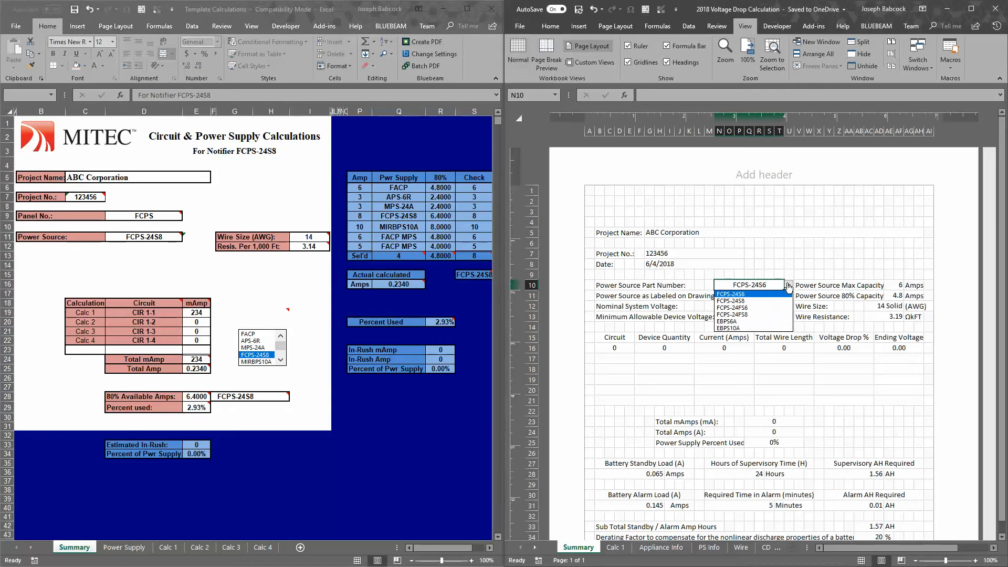
left_click(762, 314)
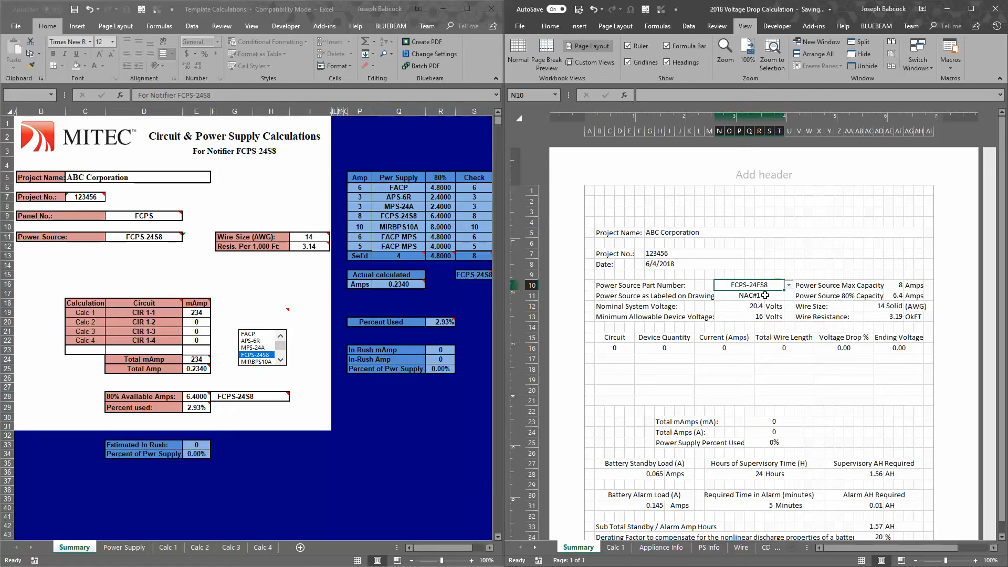
scroll(794, 272, "down", 2)
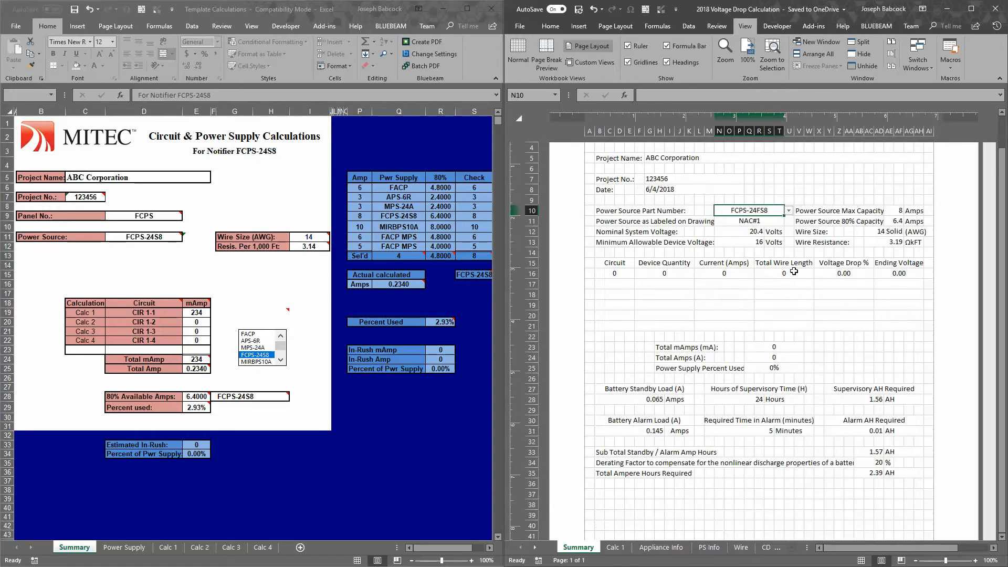
Change the power source part number to FCPS-24S6 and check the maximum and 80% capacity cells
left_click(789, 210)
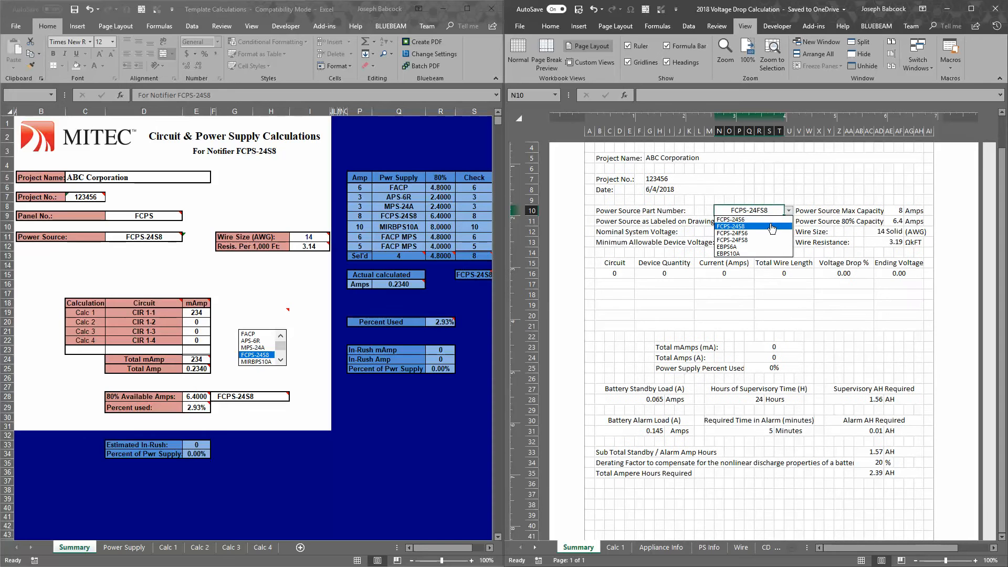
left_click(772, 220)
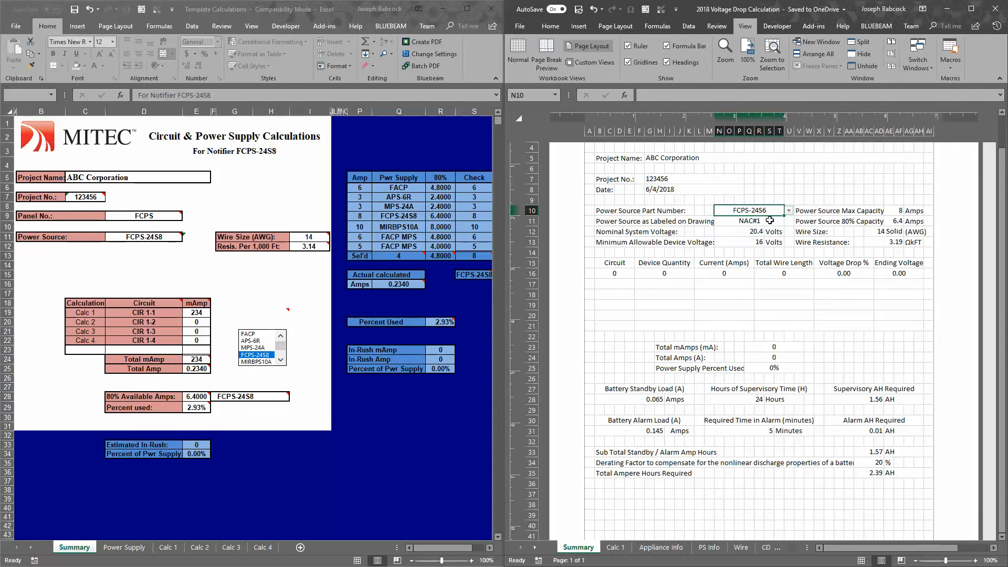
left_click(895, 212)
left_click(888, 223)
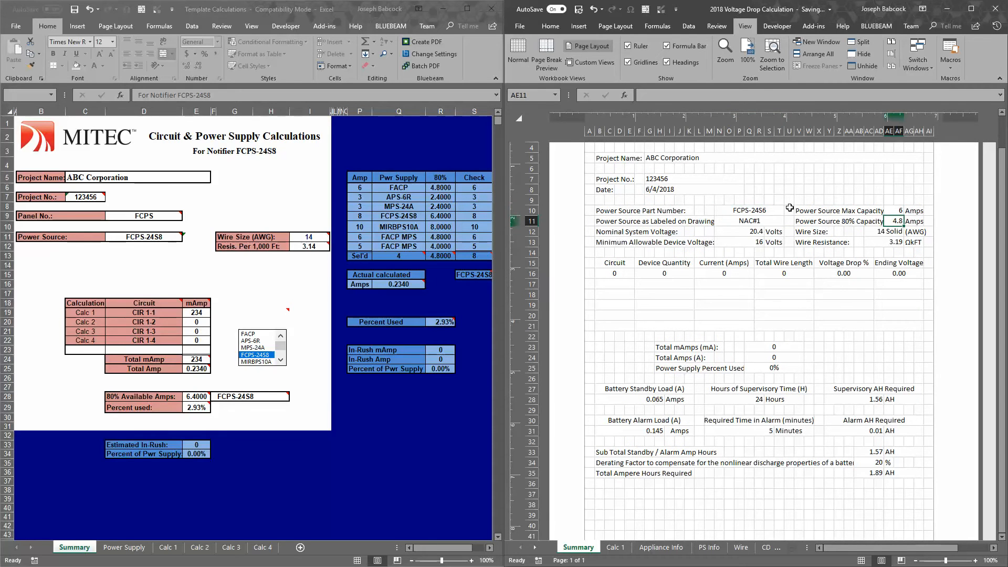
Check the battery alarm load, supervisory hours, required alarm time and alarm amp-hour cells on the Summary sheet
left_click(662, 430)
left_click(751, 400)
left_click(766, 431)
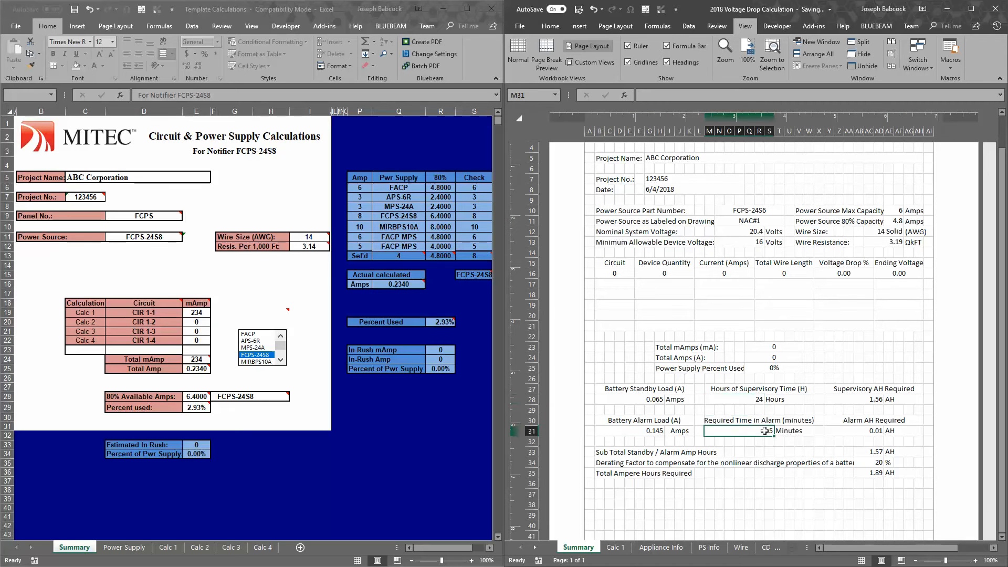
left_click(872, 431)
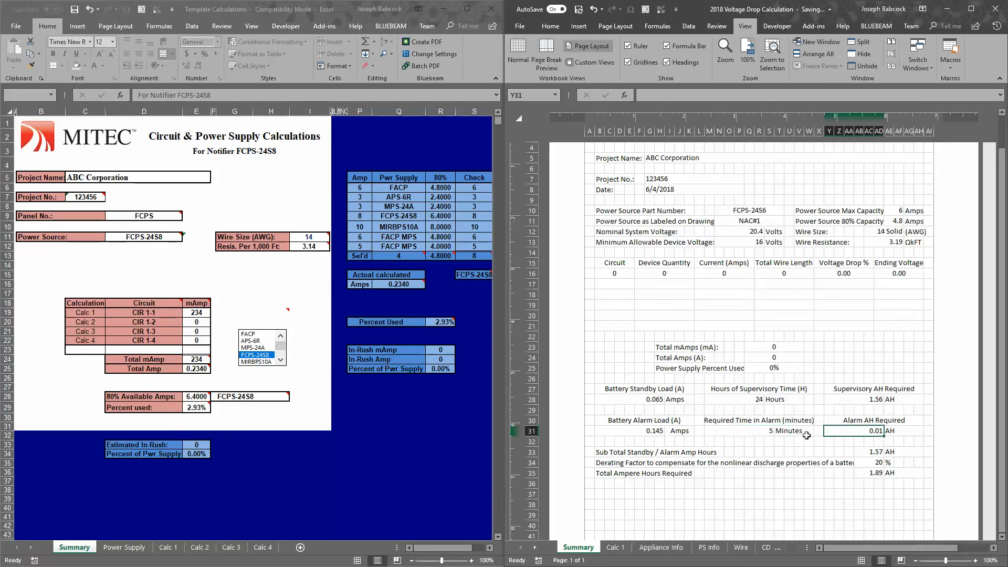
Set the power source part number to FCPS-24FS8 and check its maximum capacity plus the battery standby and alarm loads
left_click(781, 213)
left_click(789, 211)
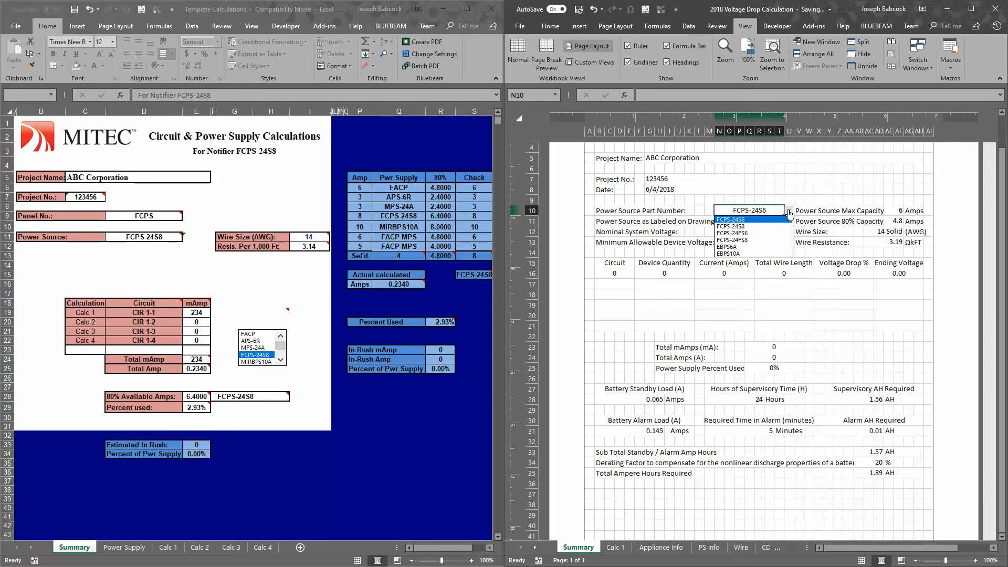
left_click(773, 240)
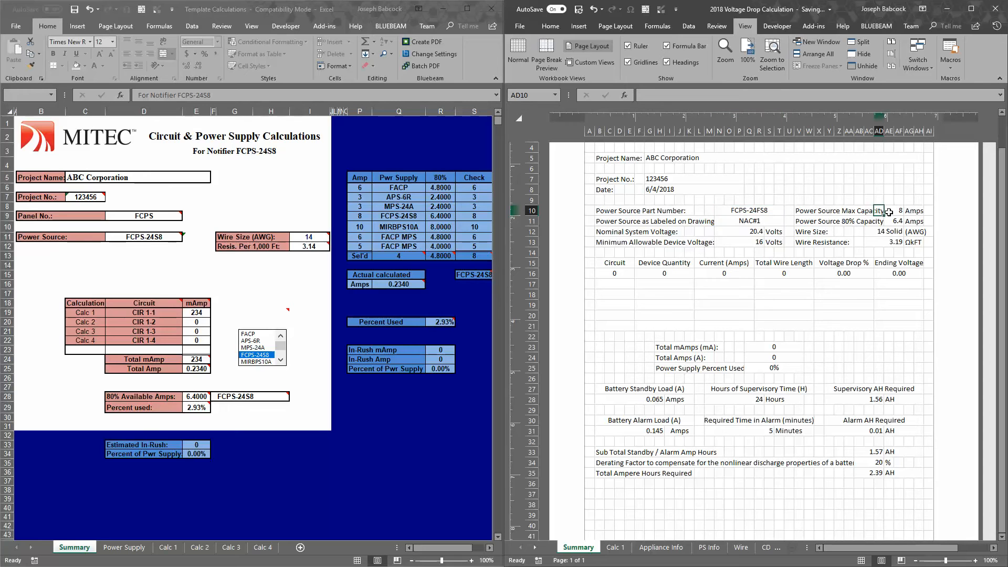
left_click(893, 211)
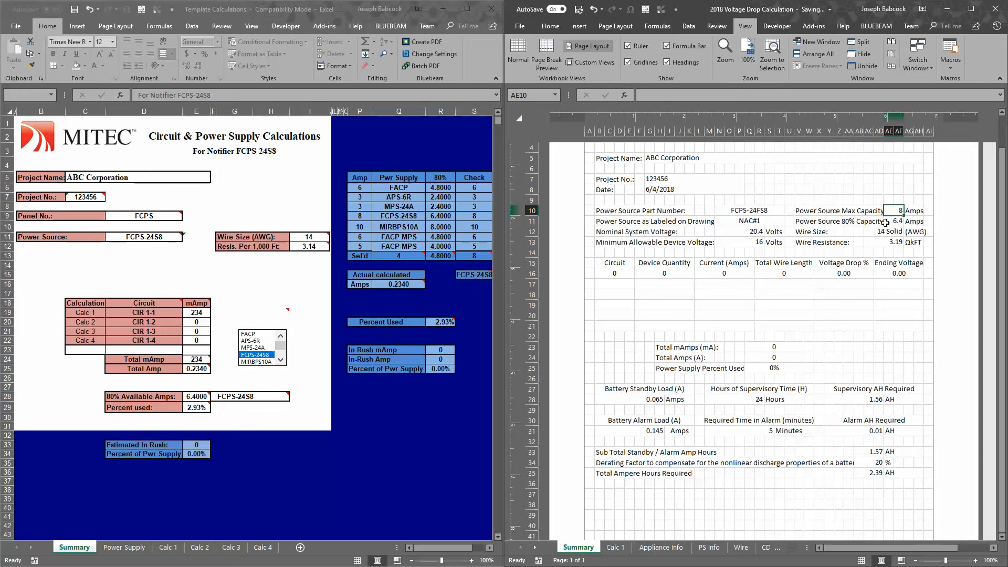
left_click(659, 430)
left_click(655, 402)
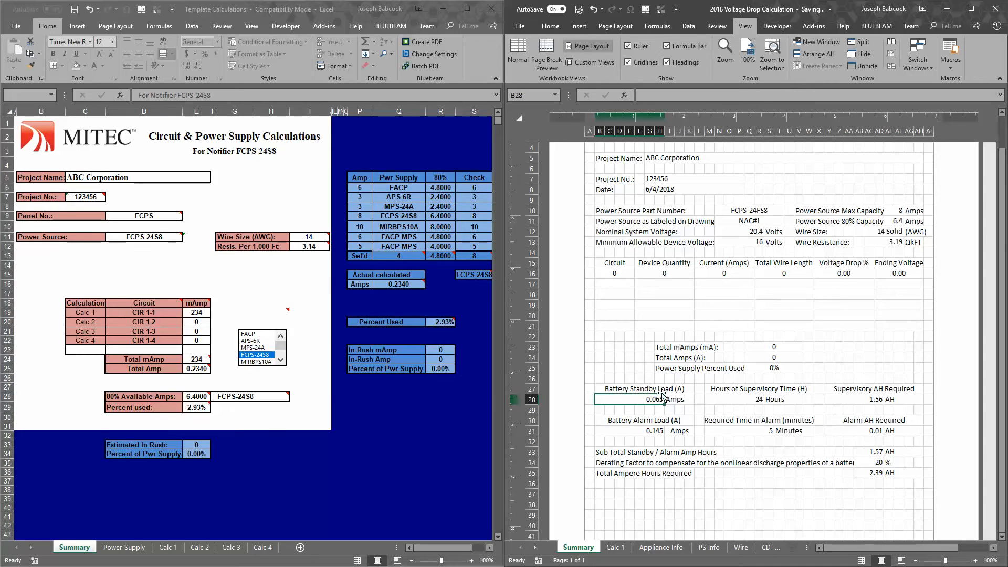
left_click(659, 430)
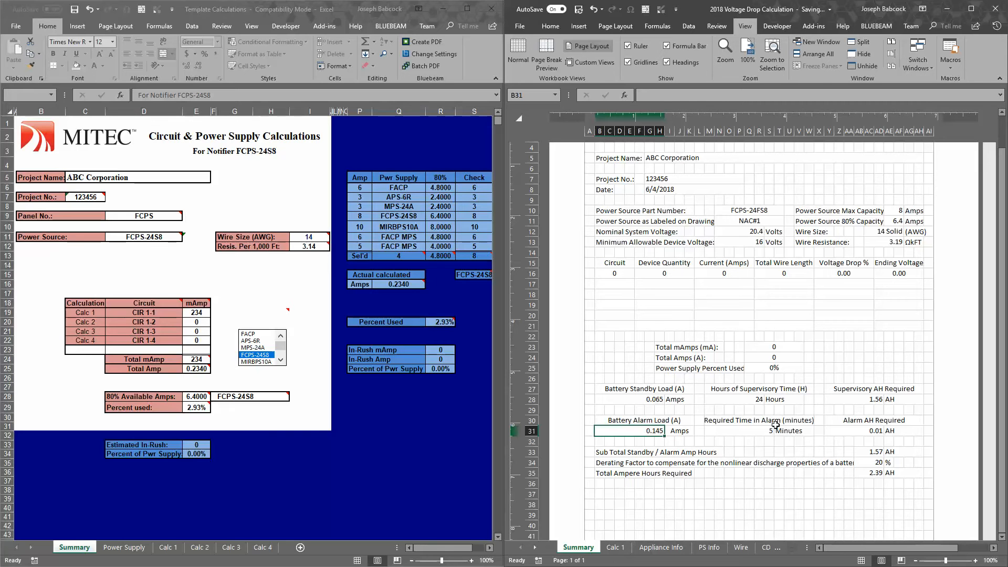
Look through the wire size options on the Summary sheet and select 14 Solid
scroll(864, 267, "up", 3)
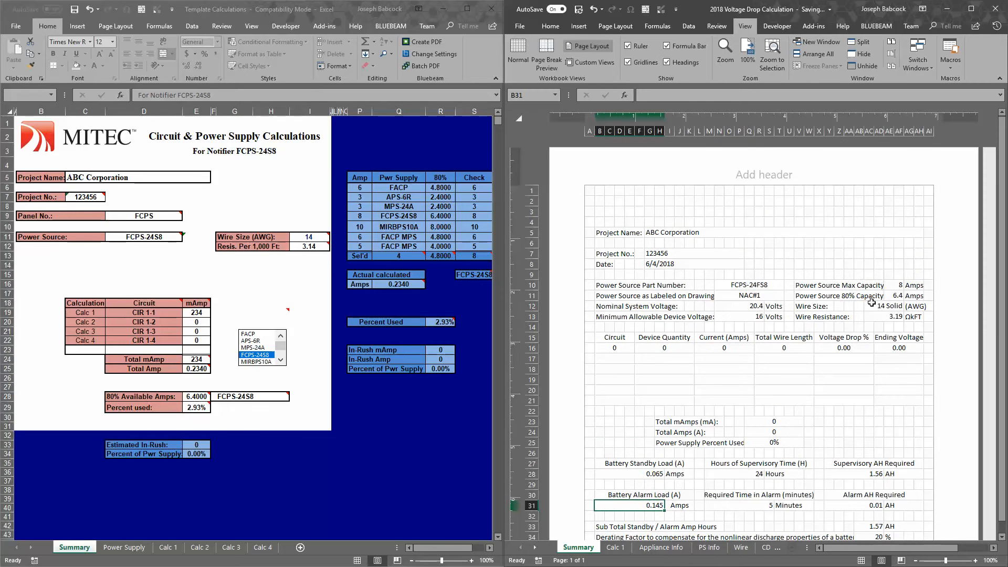
left_click(891, 306)
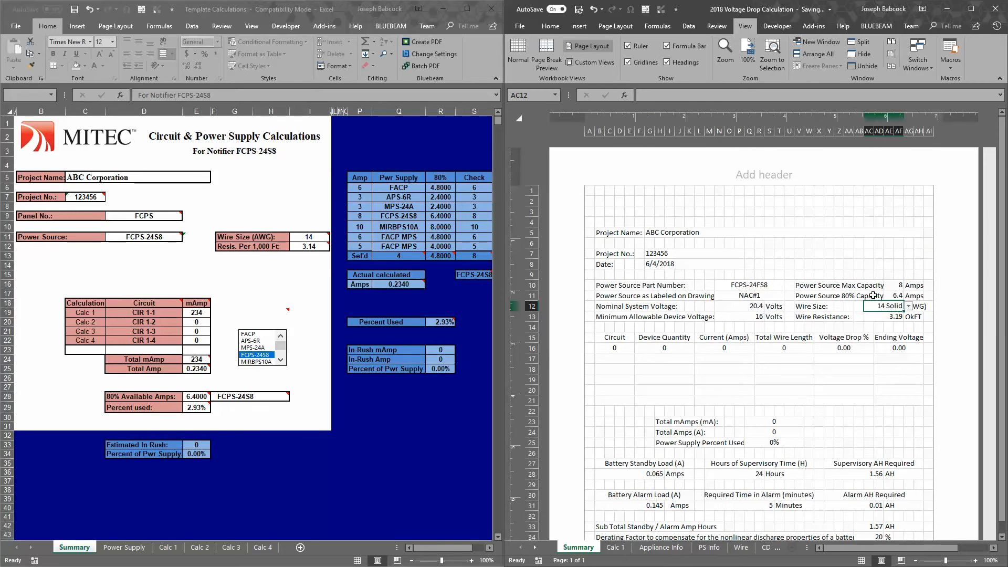
left_click(908, 308)
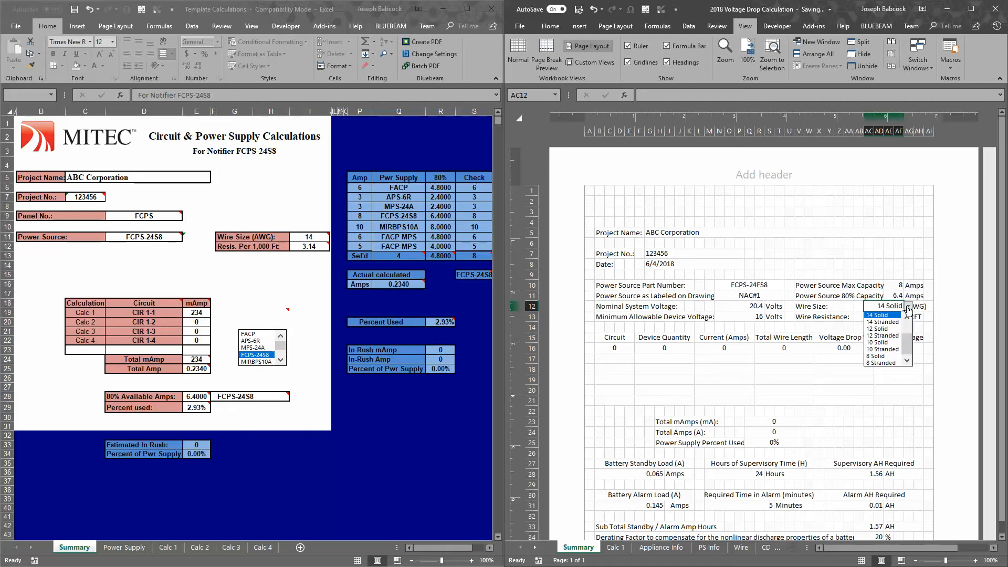
mouse_move(908, 349)
left_mouse_down()
mouse_move(909, 327)
mouse_move(909, 343)
left_mouse_up()
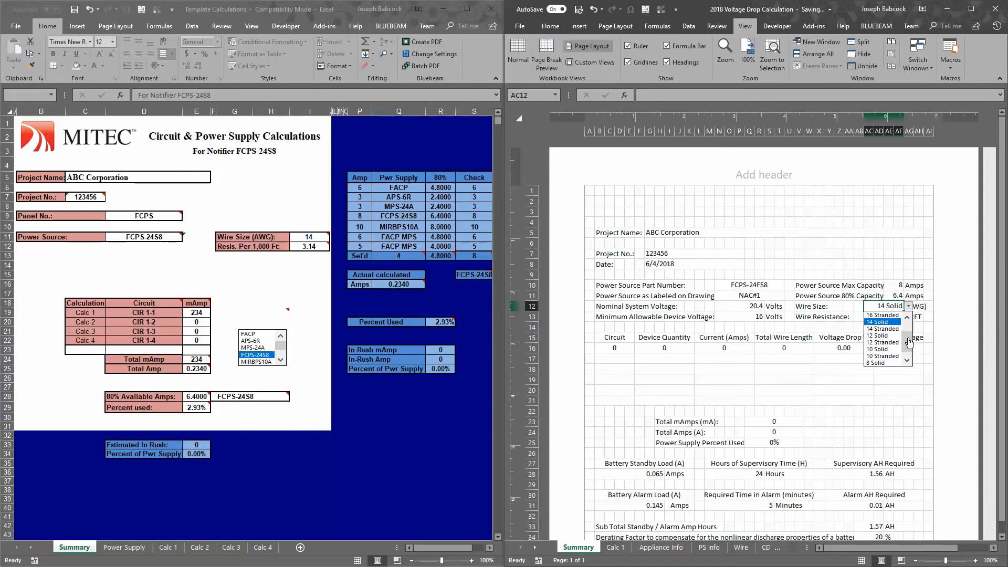
left_click(888, 322)
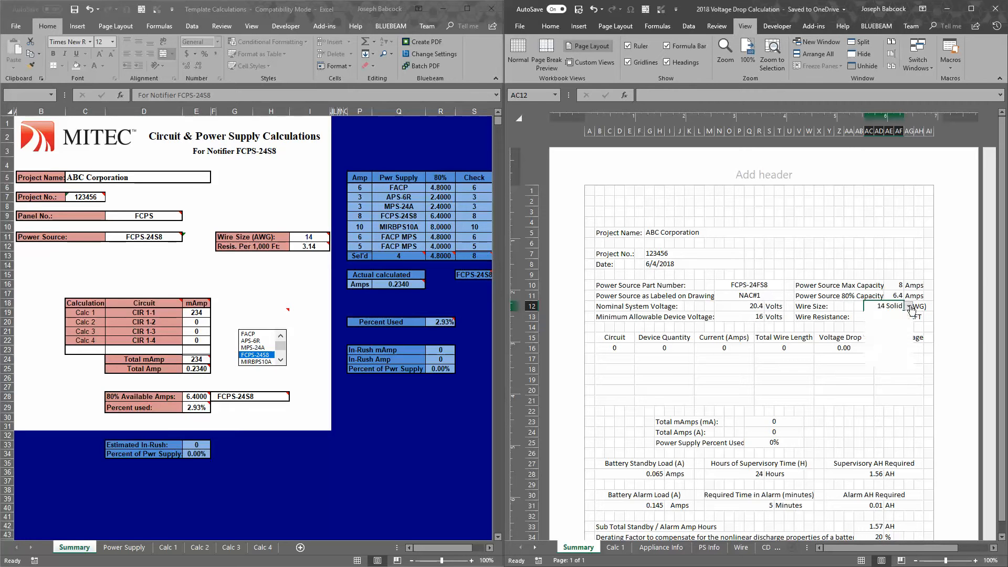
Review the conductor properties table on the Wire sheet, examining the coated copper Ω/kFT resistance column for all wire sizes
left_click(741, 547)
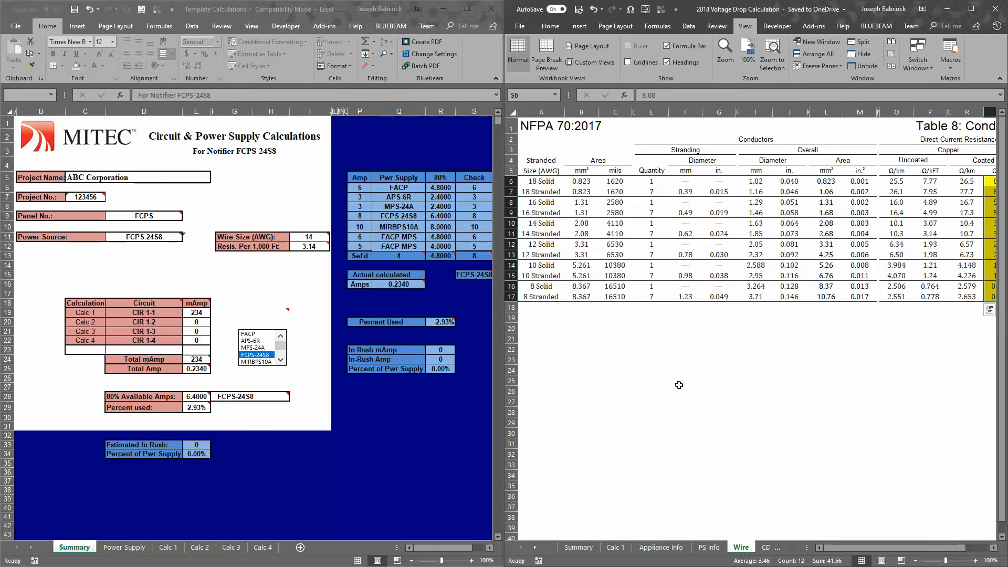
left_click(582, 126)
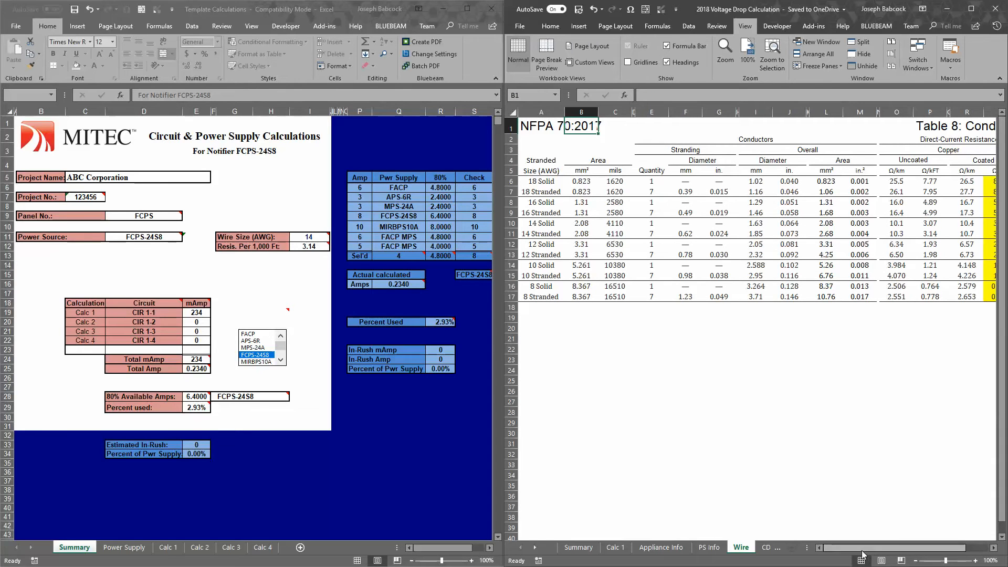
left_click_drag(866, 548, 919, 550)
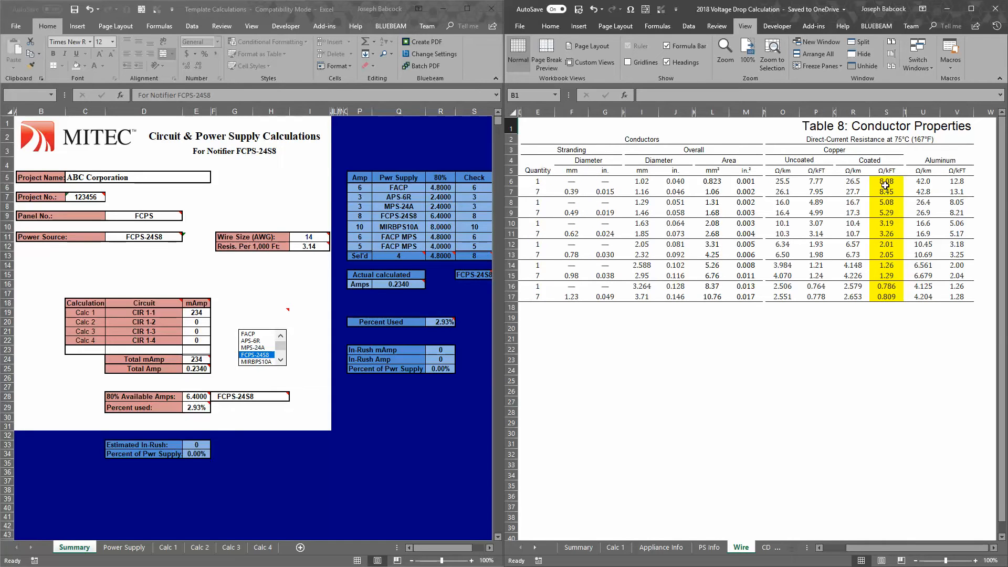
left_click_drag(886, 181, 896, 299)
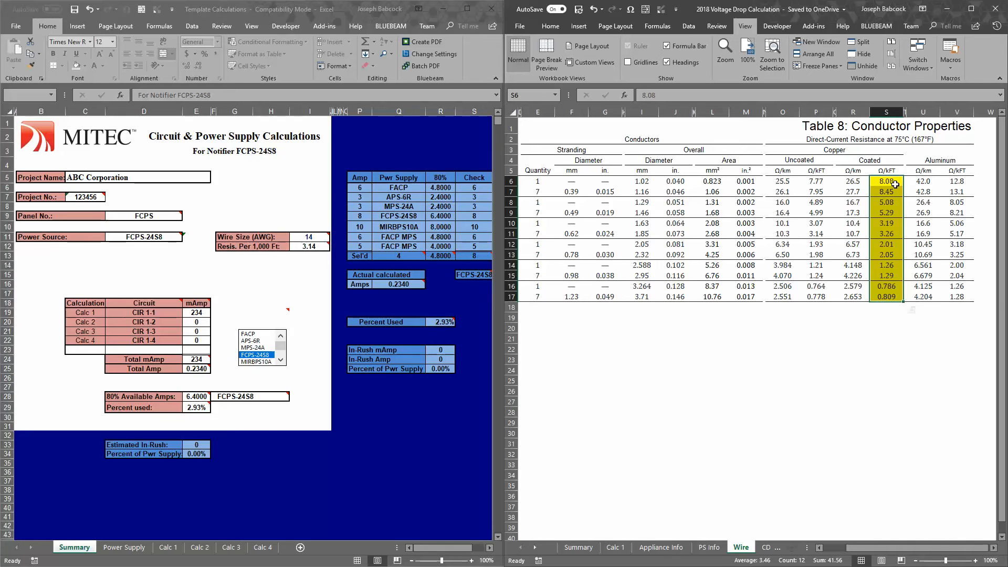
left_click(894, 183)
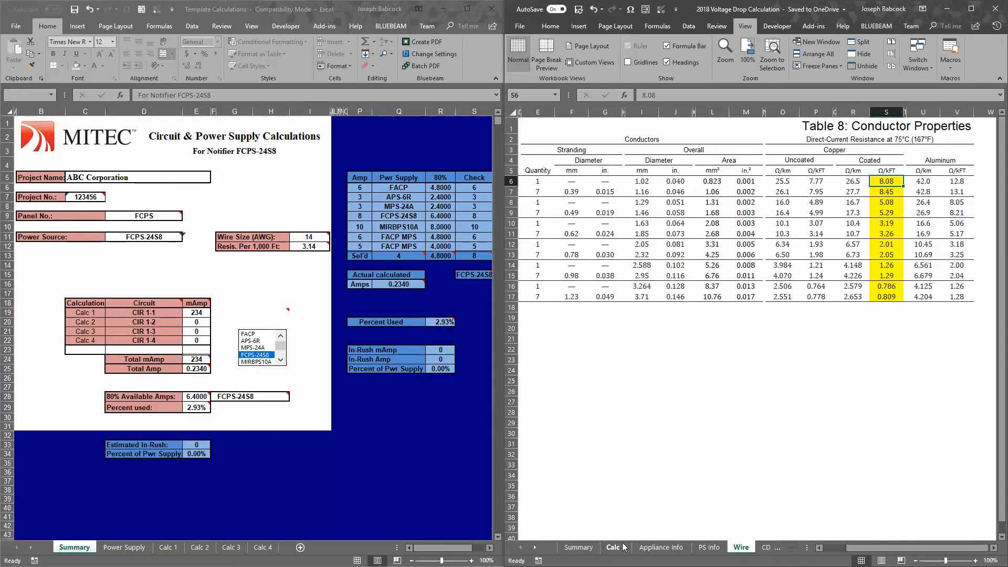
Return to the Summary sheet and check the wire resistance cell against the selected wire size
left_click(591, 548)
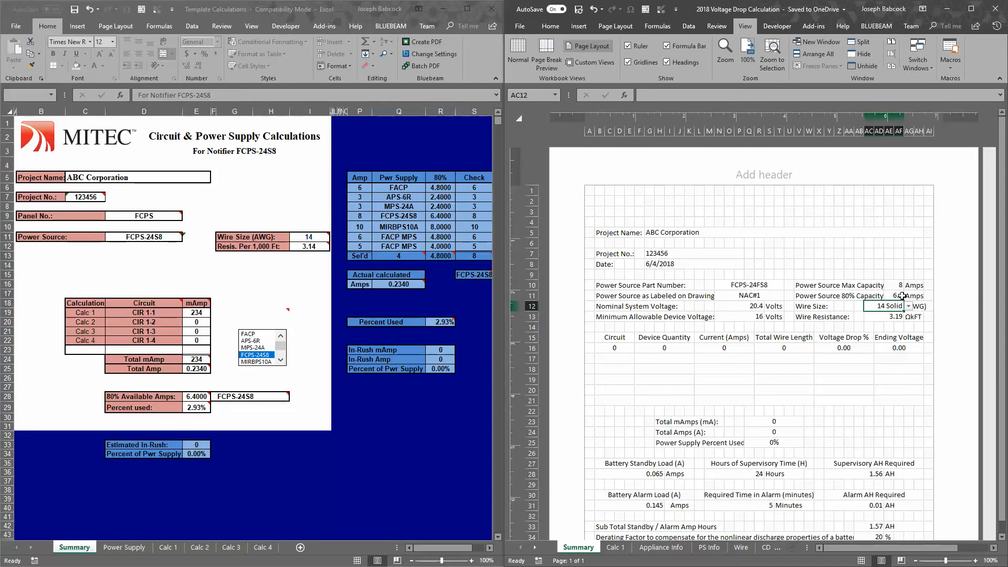
left_click(893, 316)
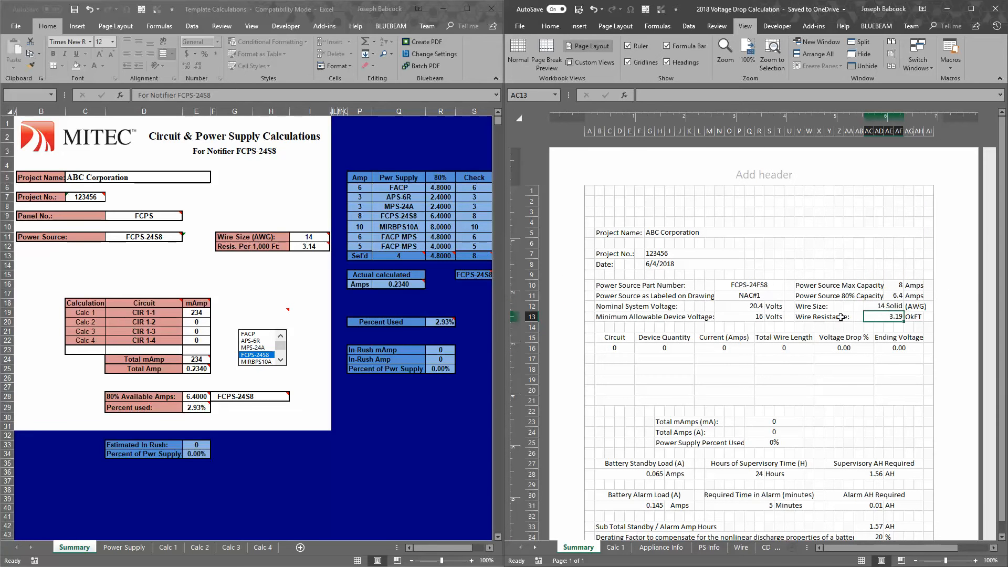
left_click(899, 307)
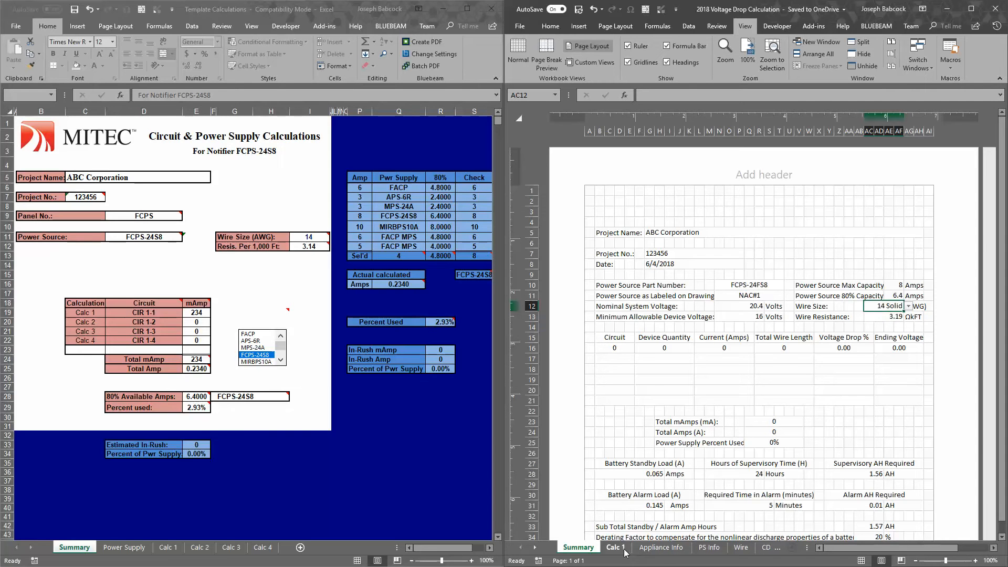
Check the power supply percent used and the battery standby and alarm calculation block on the Summary sheet
scroll(718, 460, "down", 3)
left_click(774, 337)
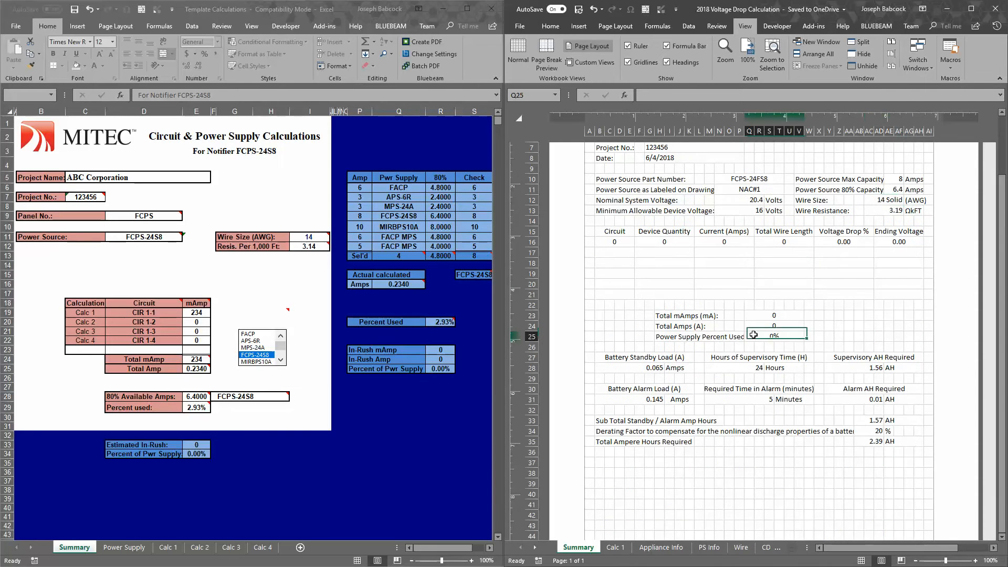
scroll(833, 254, "up", 1)
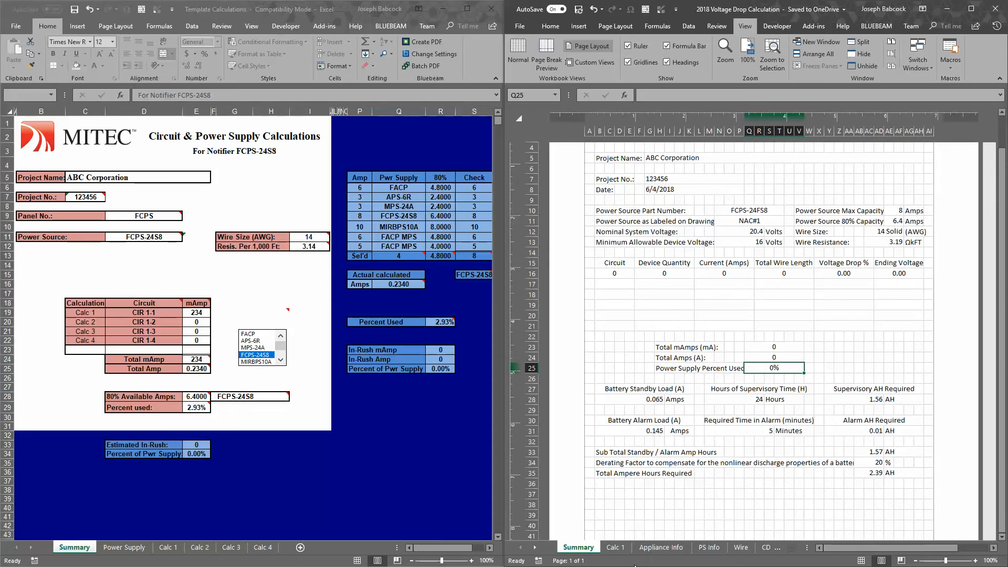
left_click_drag(626, 391, 878, 463)
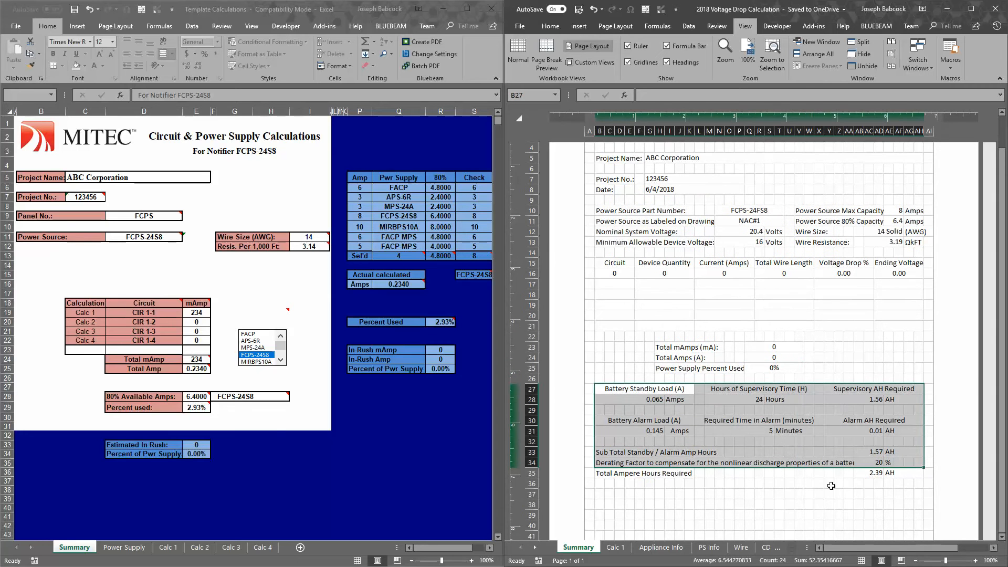
left_click(799, 494)
Examine the Calc 1 sheet's project name and its voltage drop calculation title
left_click(619, 547)
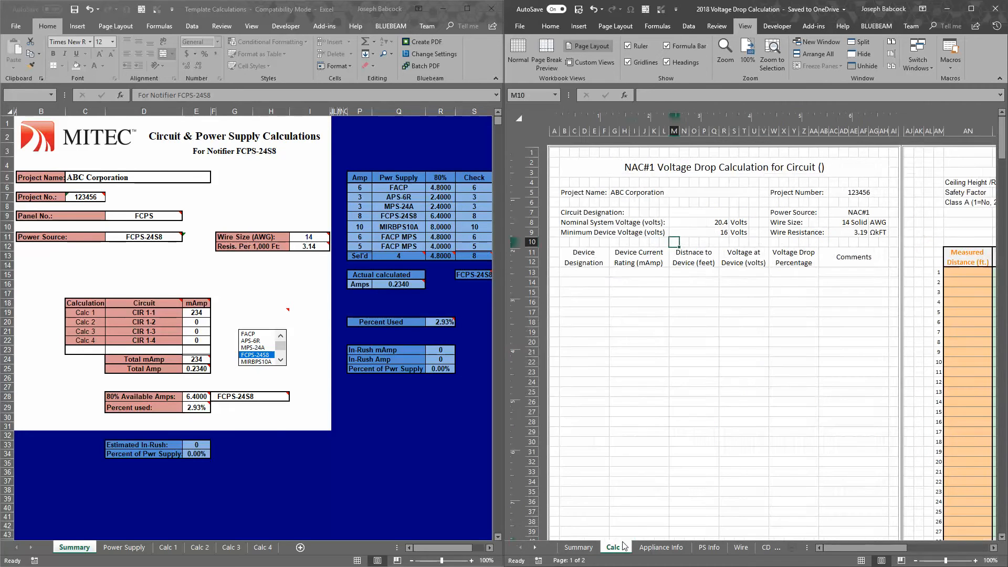
left_click(732, 348)
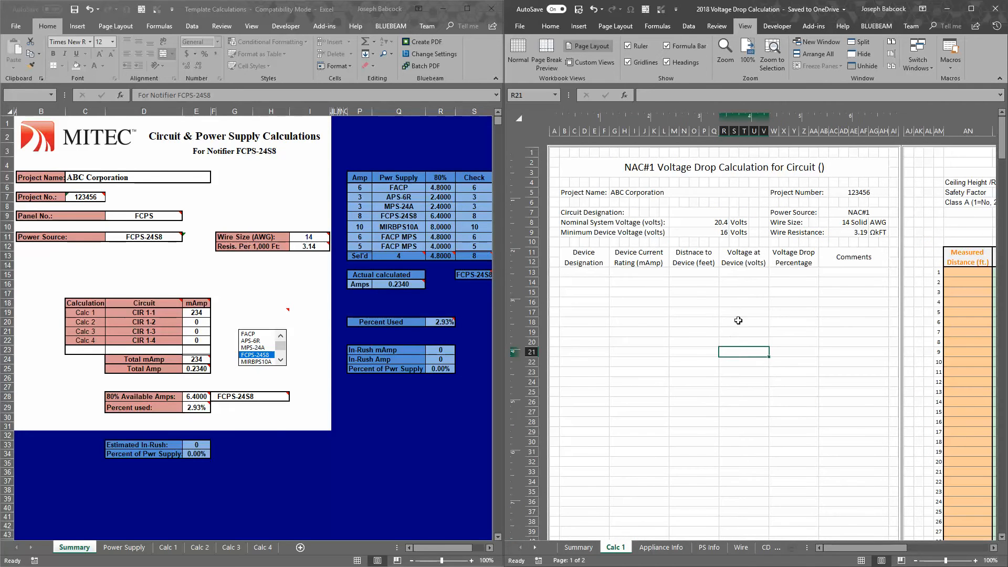
left_click(638, 192)
left_click(639, 170)
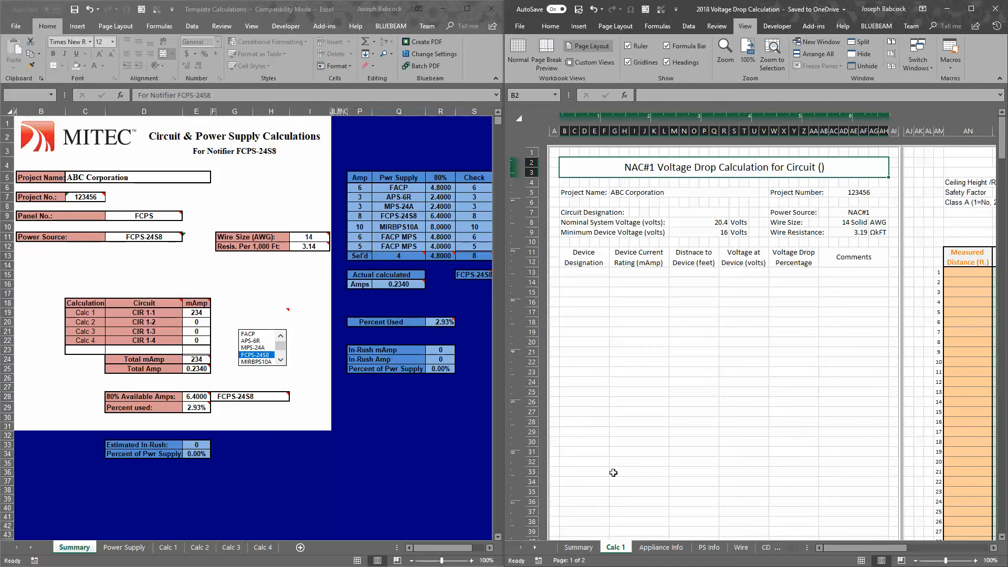
Set the power source as labeled on drawing to asdf234 on the Summary sheet
left_click(591, 547)
left_click(756, 221)
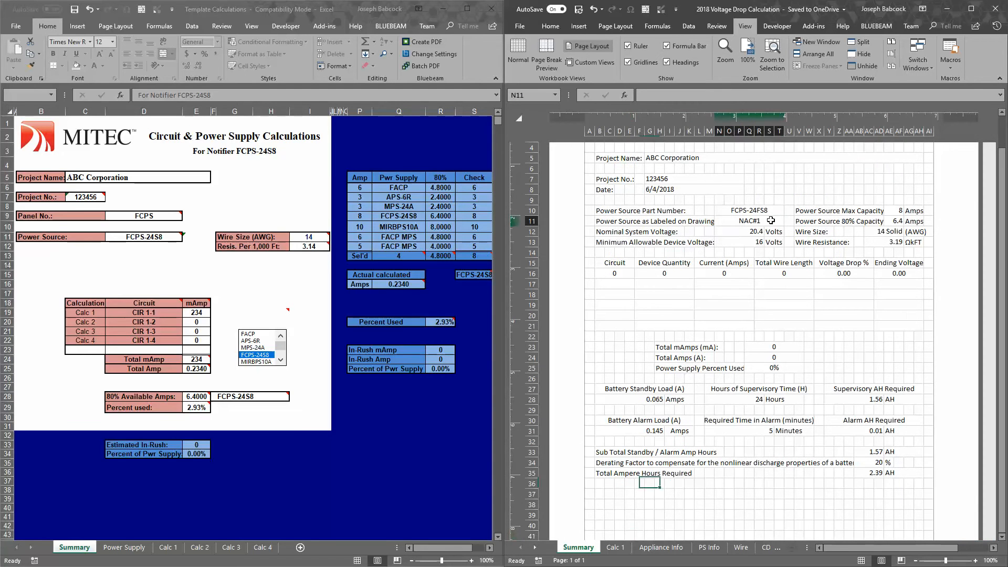
type("asdf234")
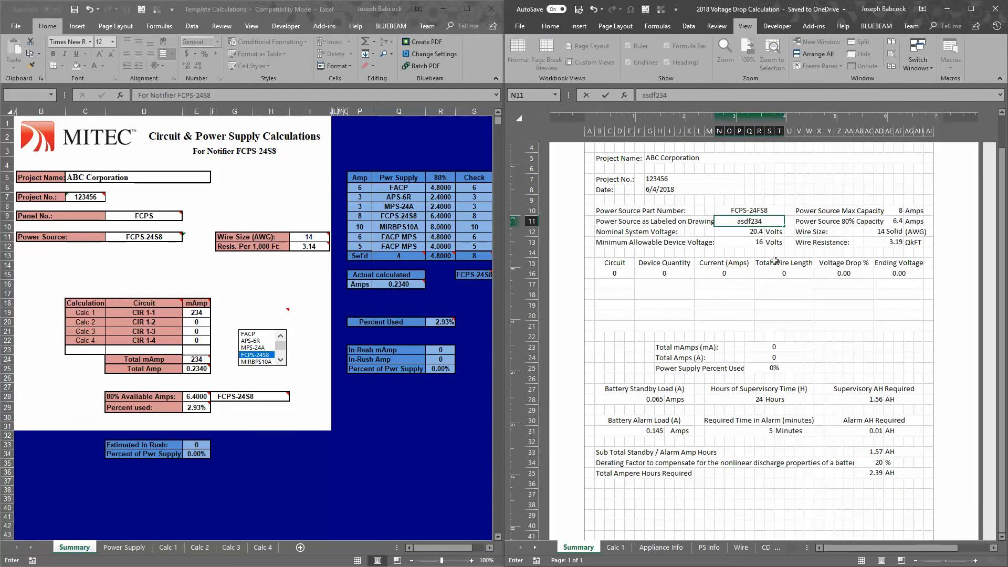
key("Return")
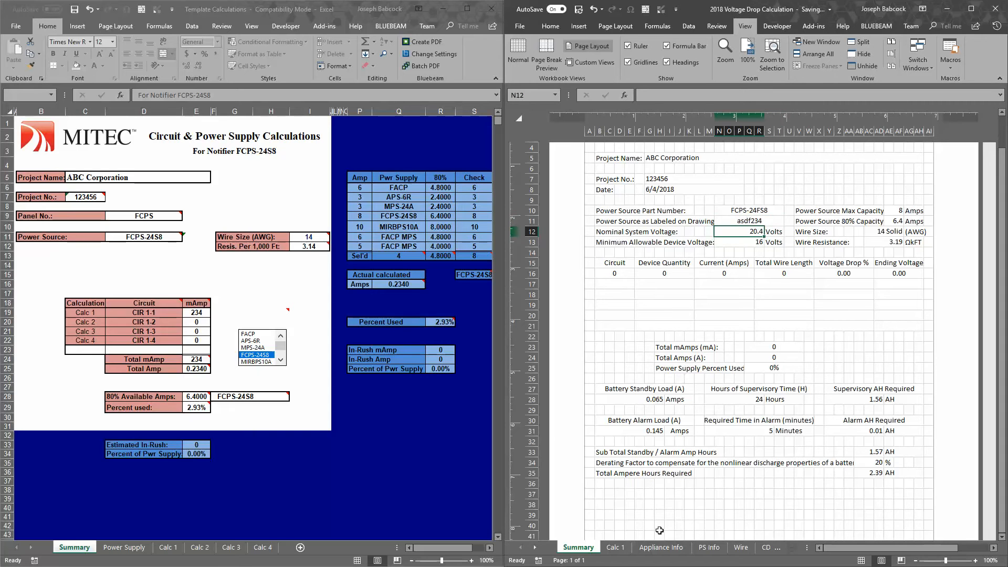
Check the title and power source on the Calc 1 sheet, then undo the power source label change
left_click(616, 548)
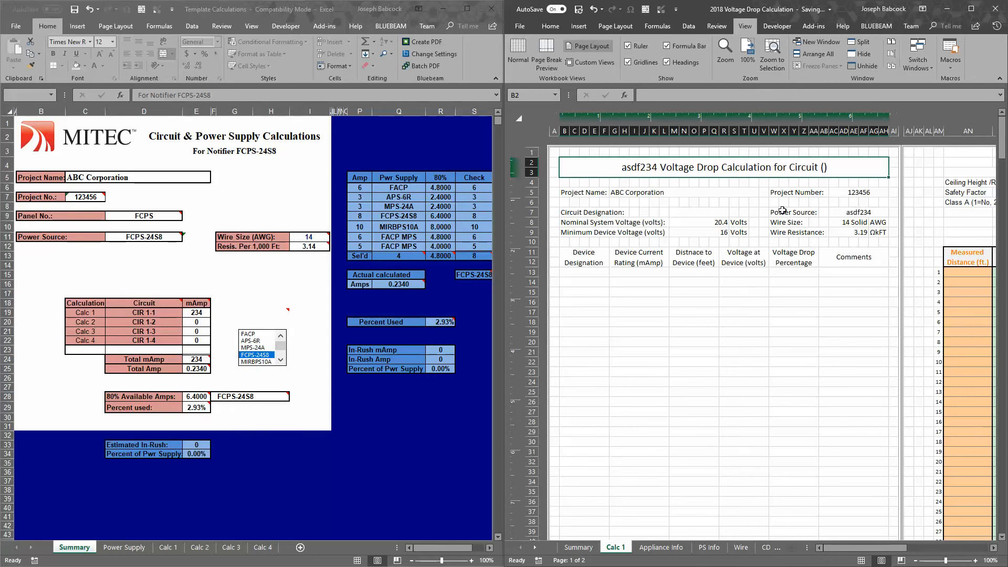
left_click(853, 213)
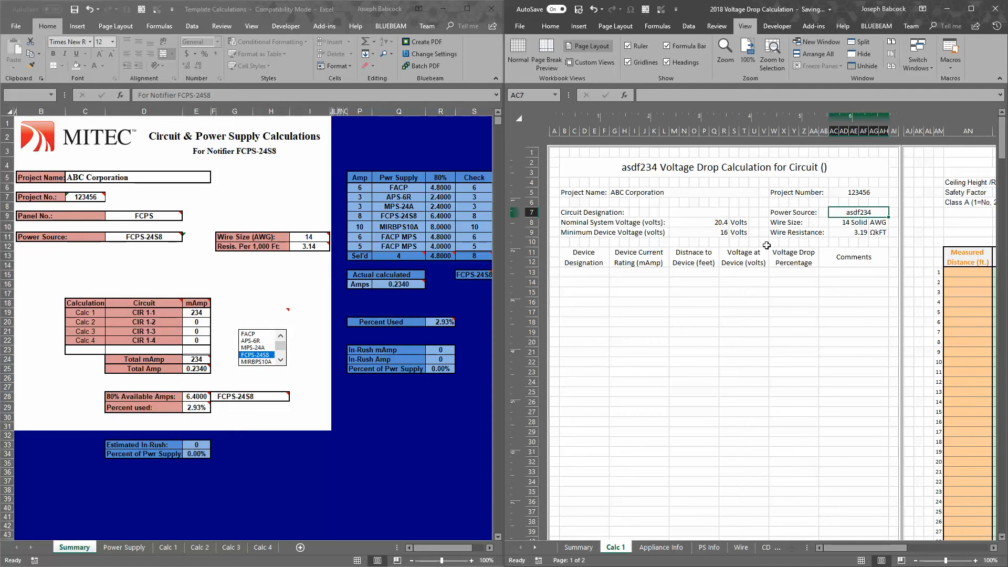
left_click(784, 221)
key("ctrl+z")
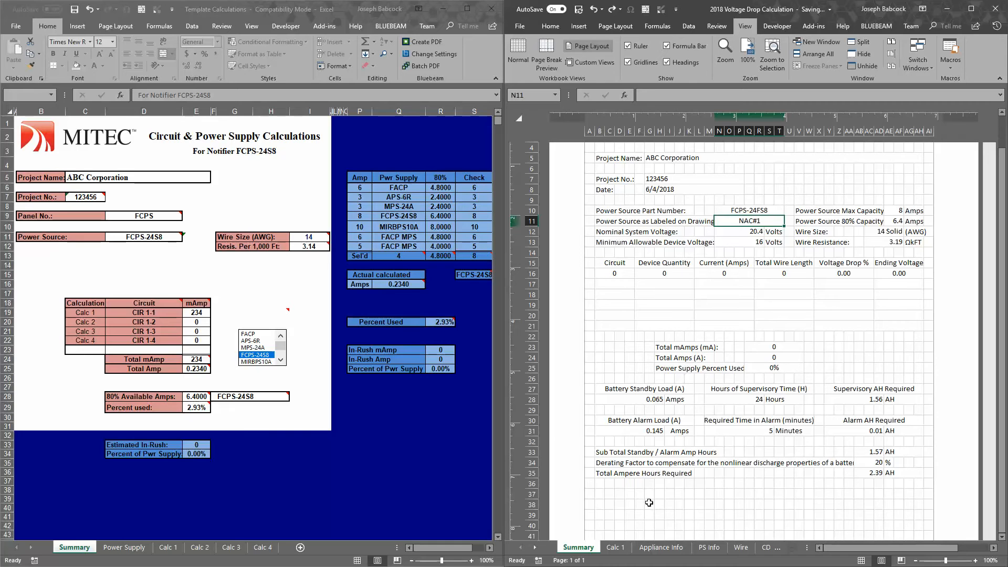
Go back to the Calc 1 sheet and compare the circuit designation cell with the circuit reference in the title
left_click(625, 547)
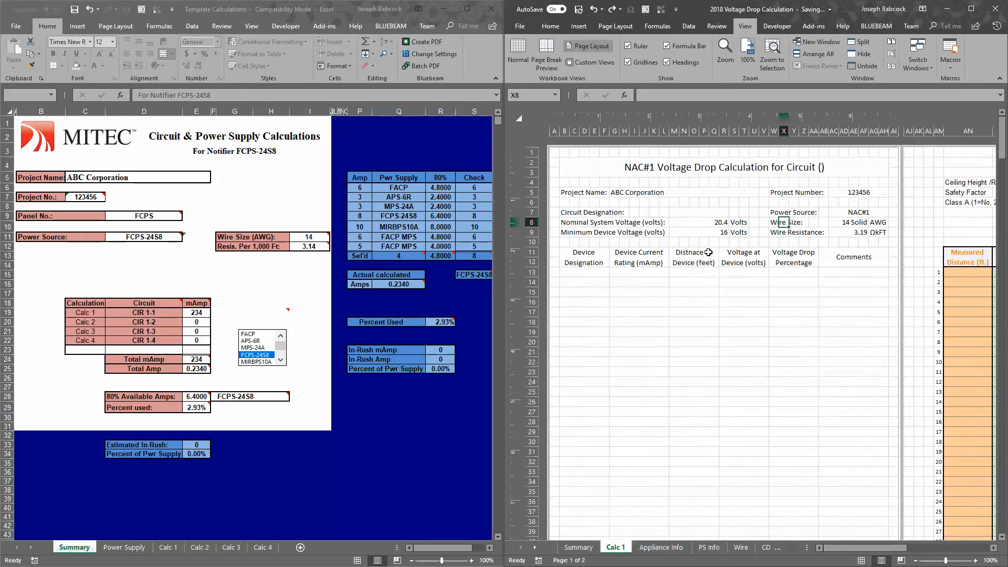
left_click(707, 214)
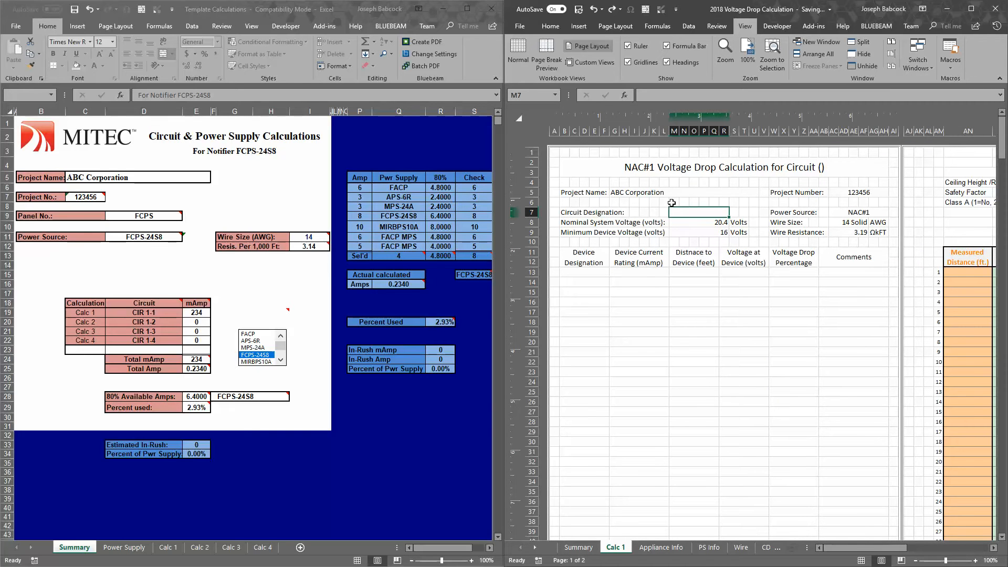
left_click(636, 168)
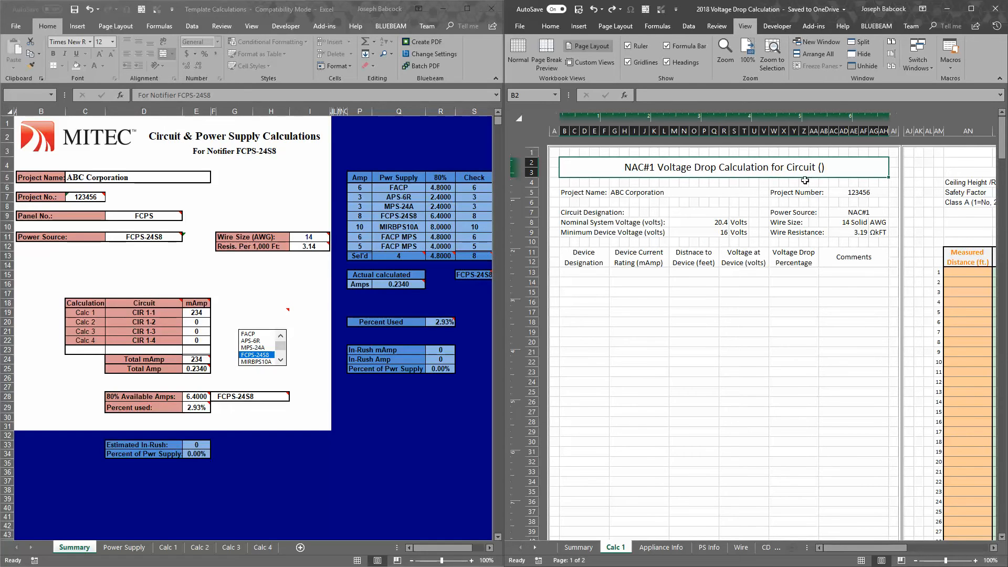
Set the circuit designation to 1-1 on the Calc 1 sheet
left_click(718, 213)
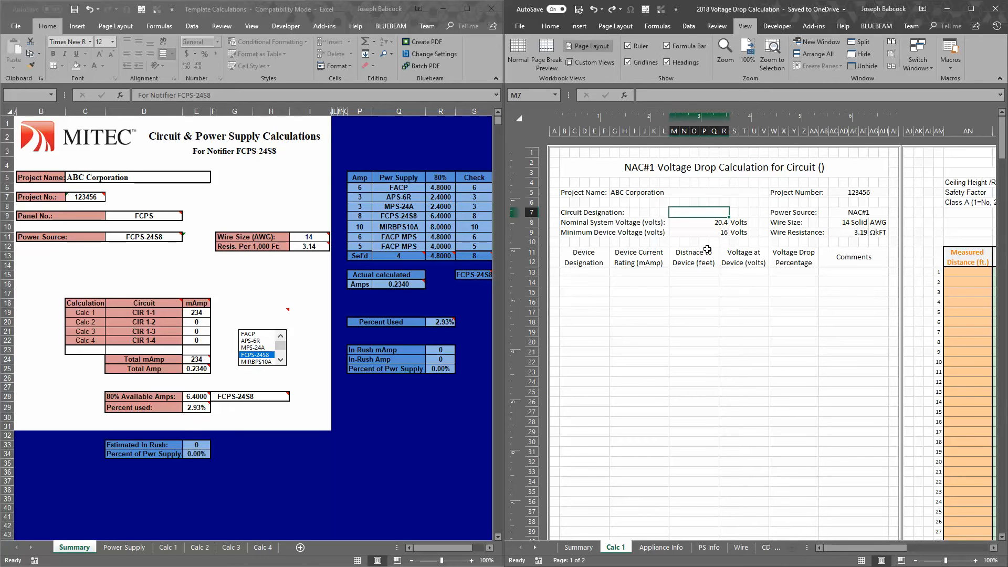
type("1-")
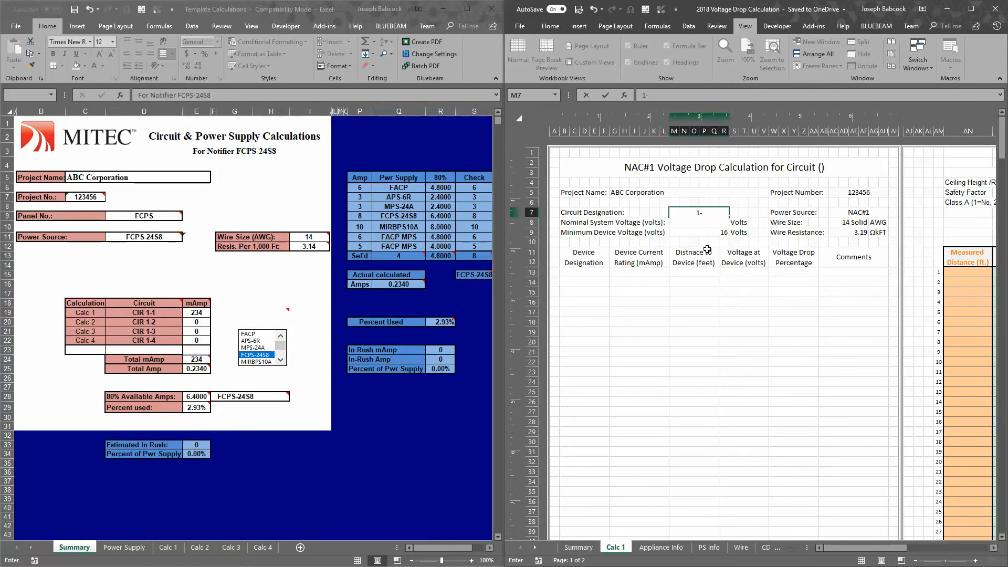
type("1")
key("Return")
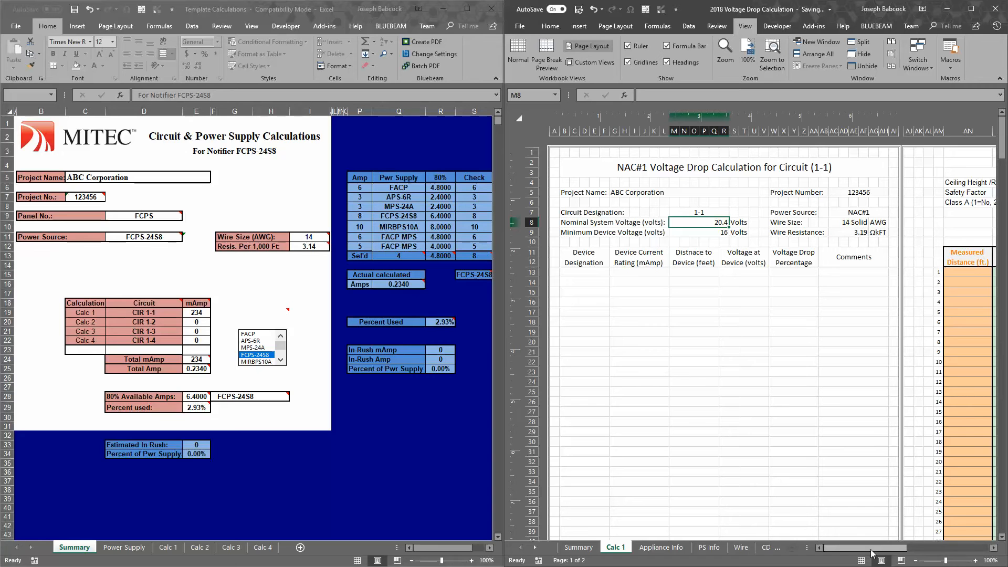
Minimize the old template window and maximize the 2018 Voltage Drop Calculation workbook
mouse_move(871, 553)
left_mouse_down()
mouse_move(881, 554)
mouse_move(872, 553)
left_mouse_up()
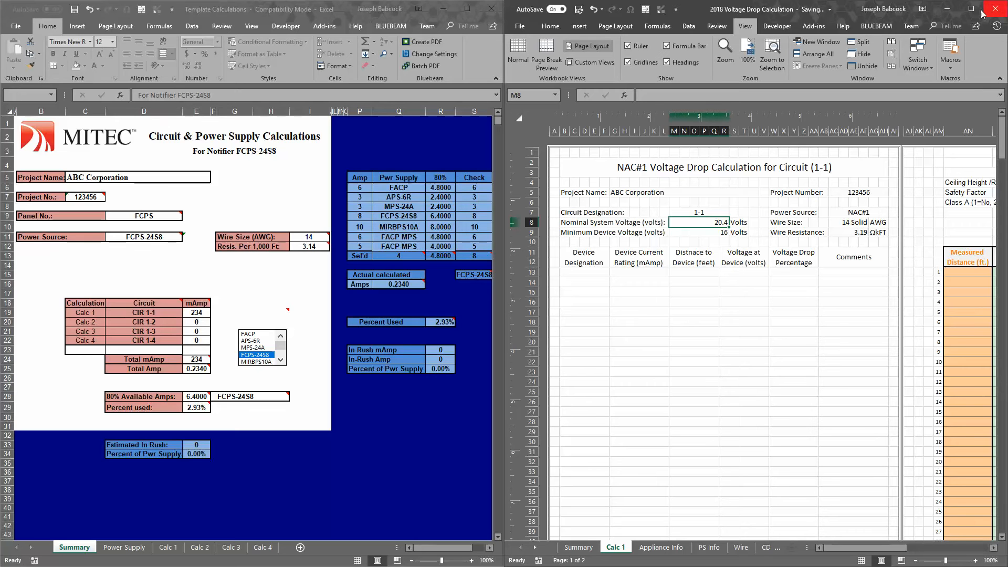
left_click(444, 9)
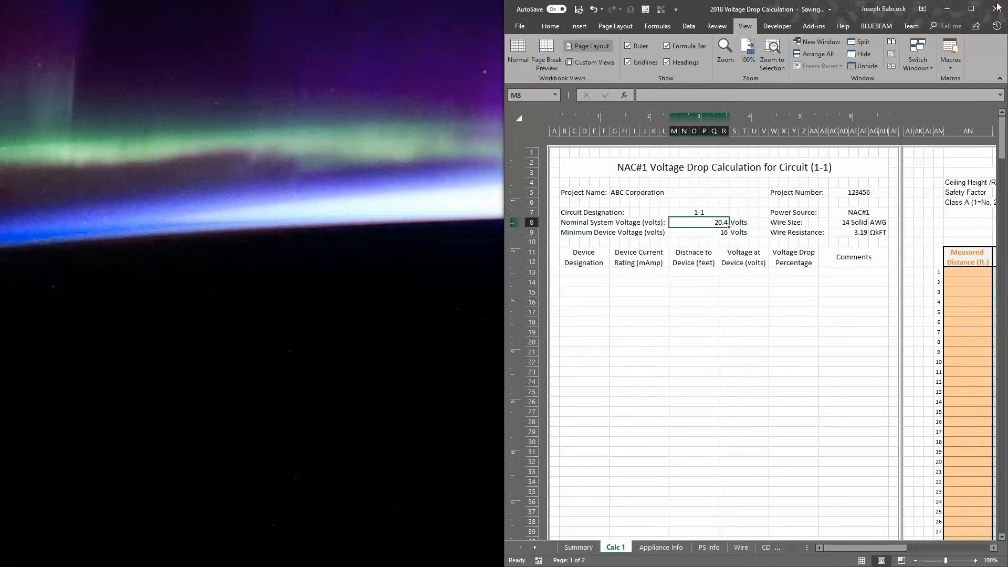
left_click(966, 9)
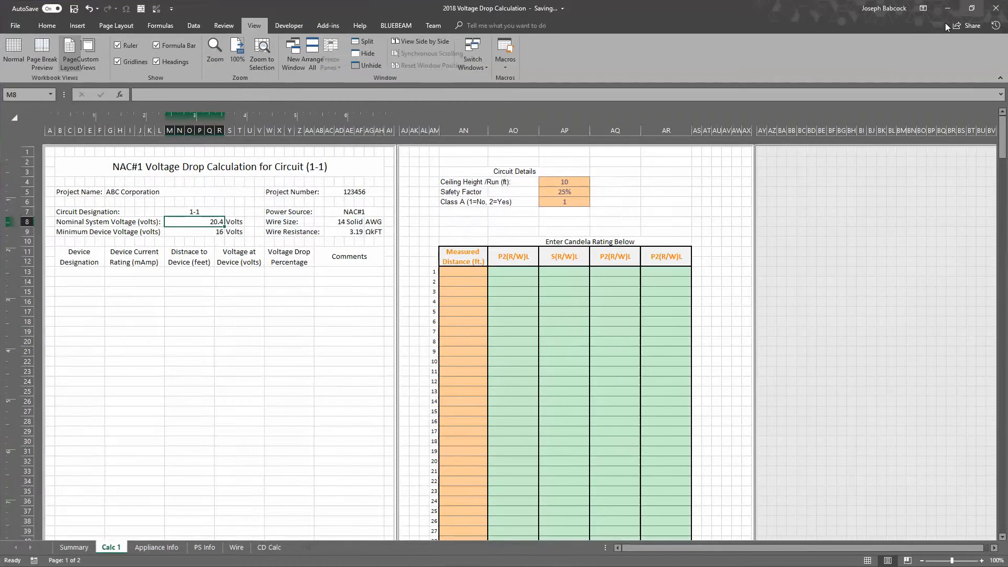
Enter measured distances of 100, 10 and 20 ft for devices 1 to 3 on the Calc 1 sheet
left_click(469, 273)
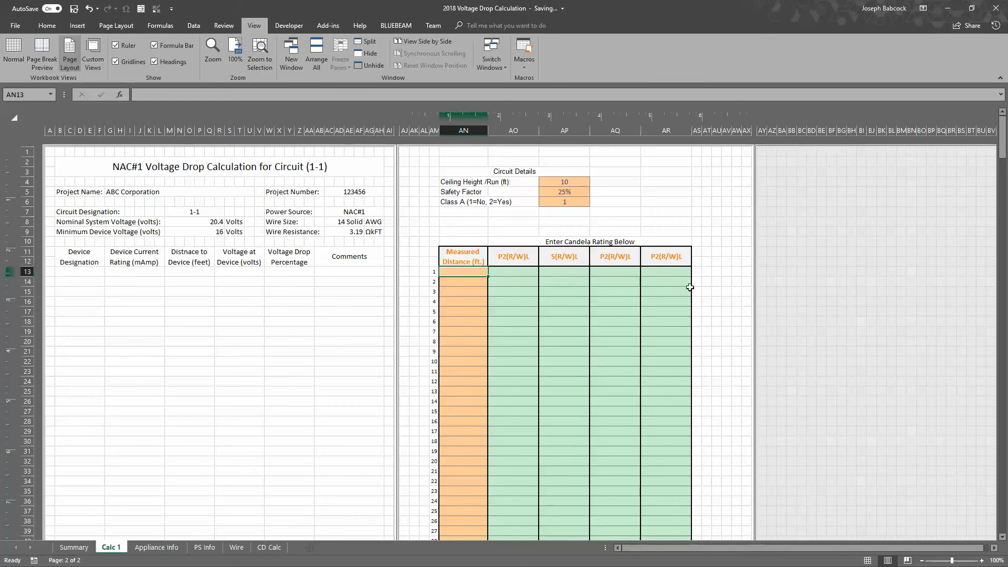
left_click_drag(685, 284, 495, 436)
left_click(470, 281)
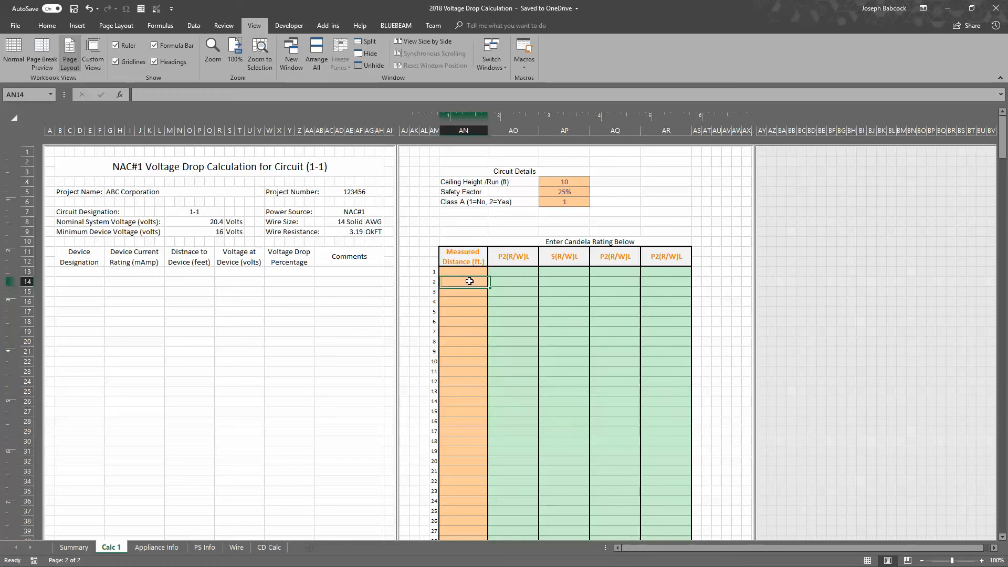
key("Up")
type("10")
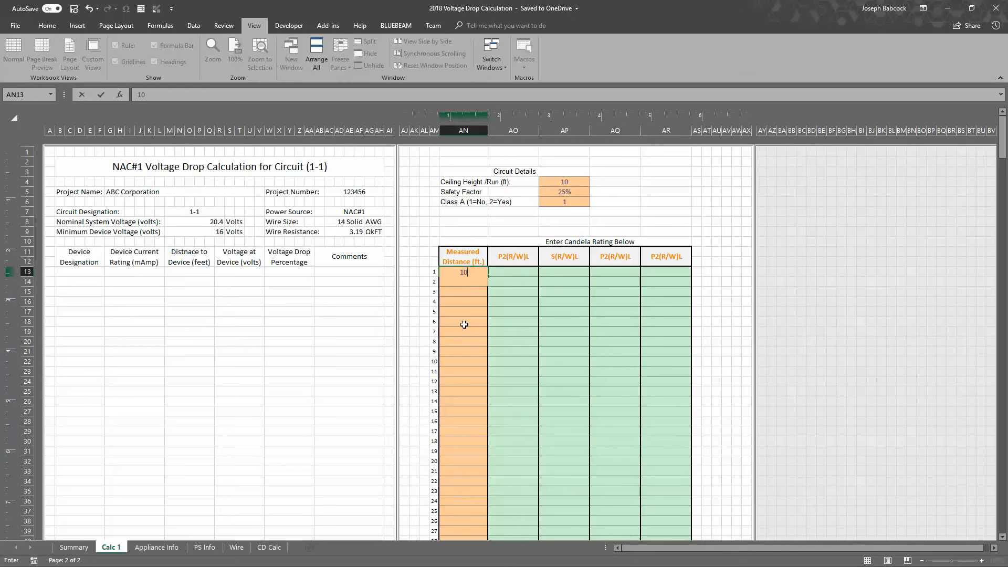
key("Return")
type("10")
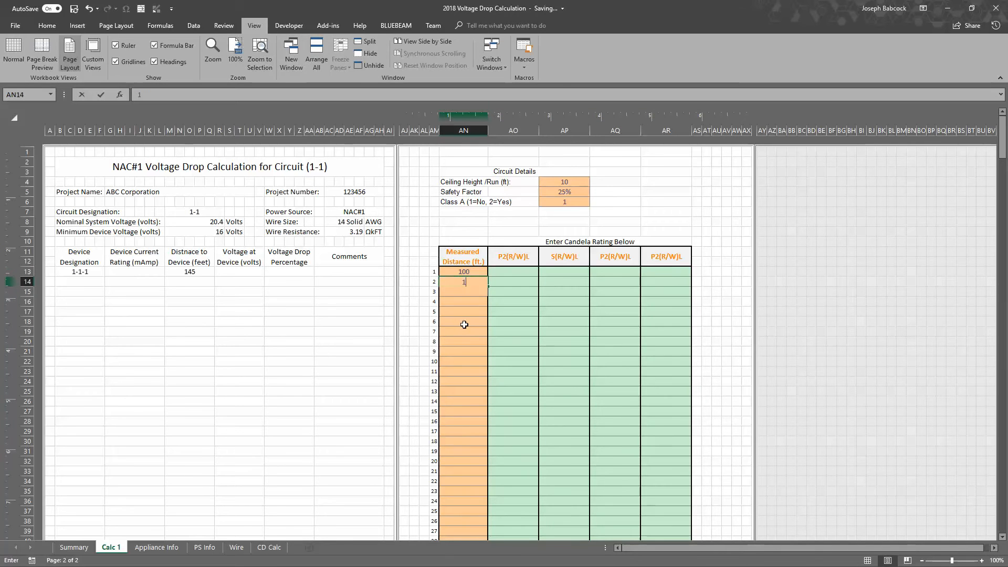
key("Return")
type("20")
key("Return")
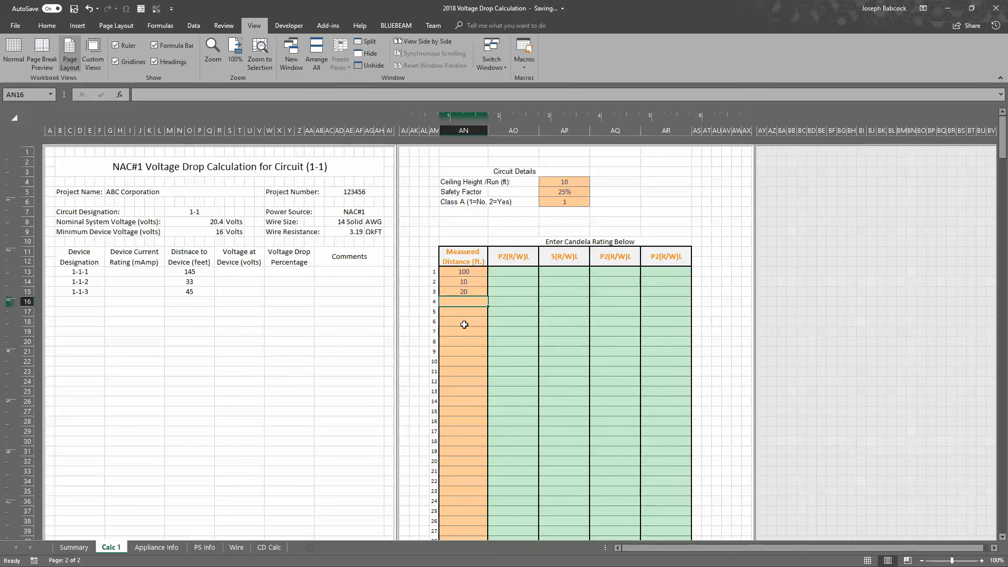
Enter measured distances of 30, 40, 50, 60 and 70 ft for devices 4 to 8
type("30")
key("Return")
type("40")
key("Return")
type("50")
key("Return")
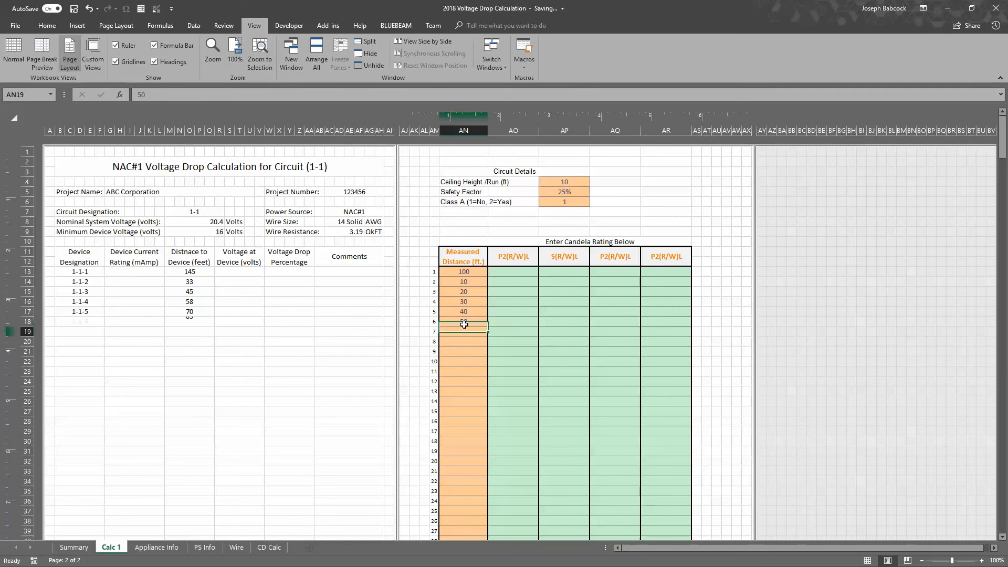
type("60")
key("Return")
type("70")
key("Return")
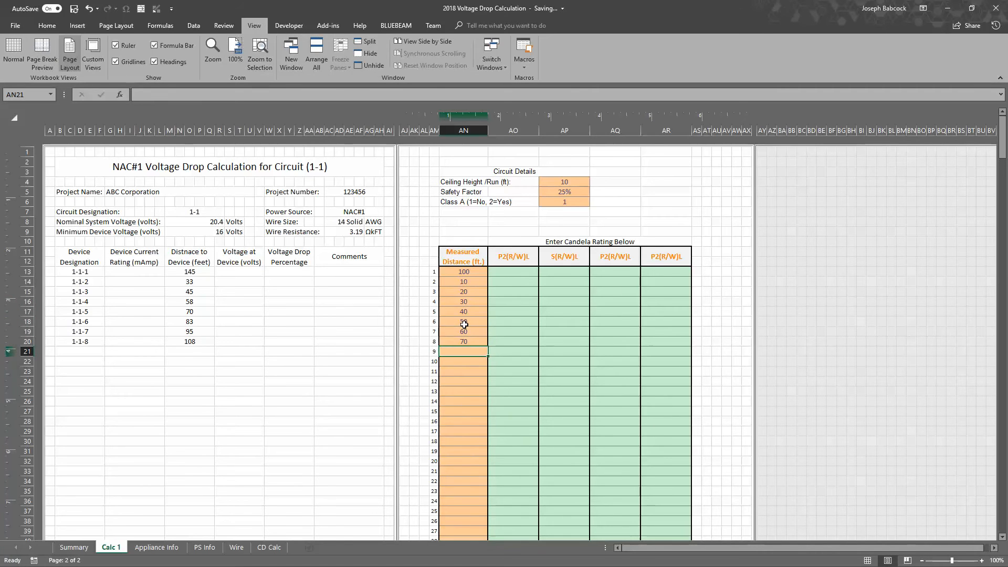
Compare the eight measured distances with the device designations and the first distance-to-device value
left_click_drag(477, 275, 476, 341)
left_click(475, 272)
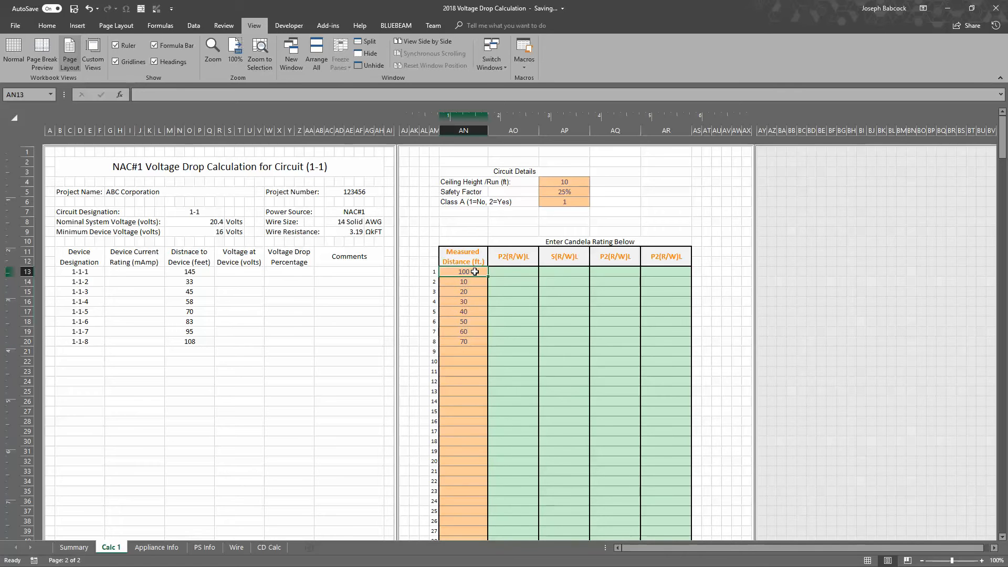
left_click(195, 272)
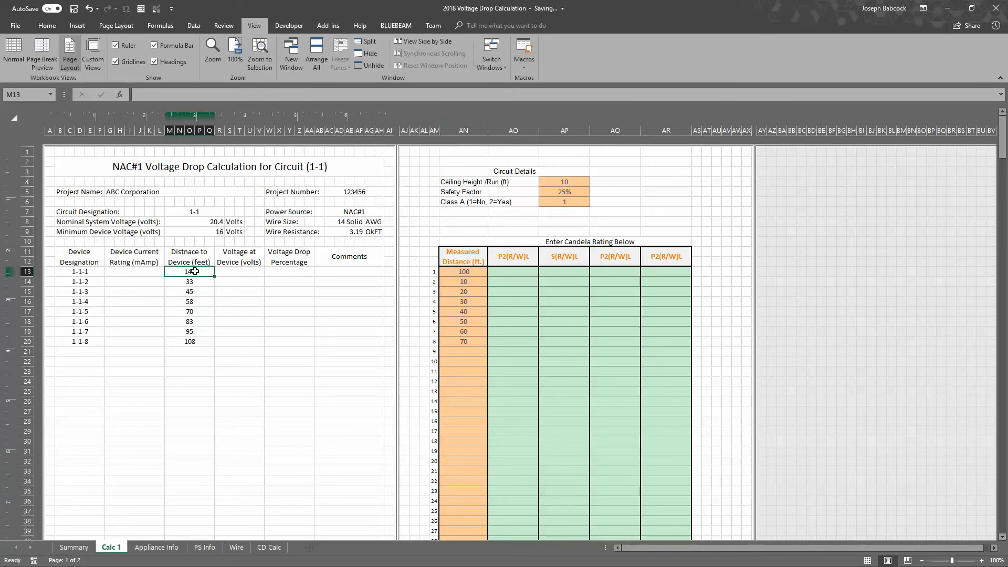
left_click(90, 274)
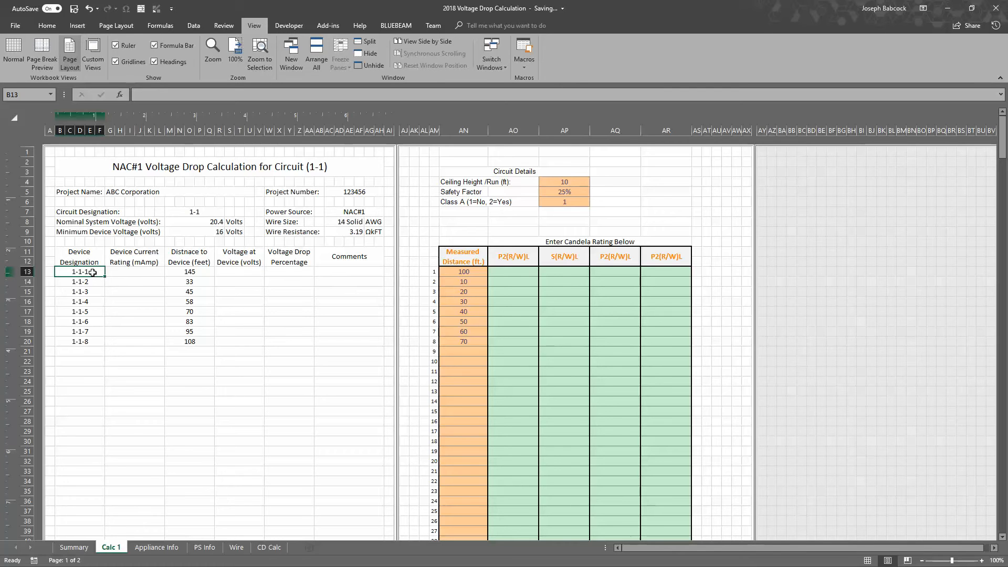
left_click_drag(94, 277, 96, 343)
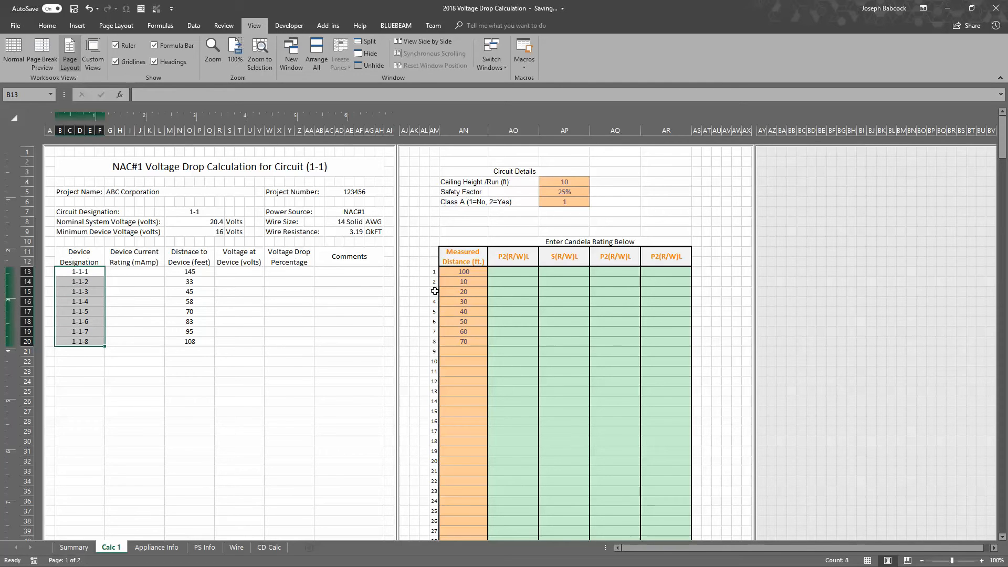
left_click_drag(432, 272, 441, 342)
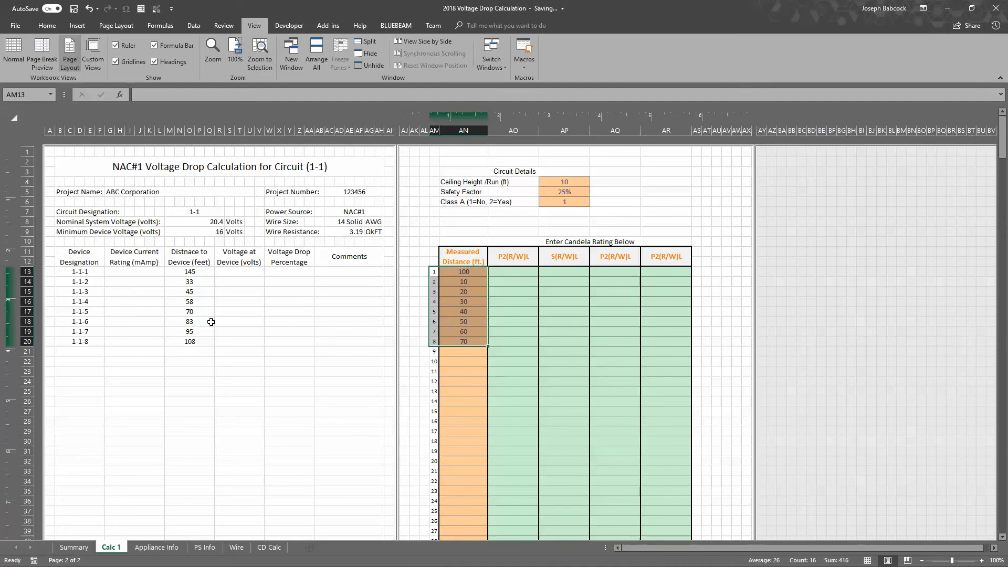
Check the first device's measured distance against its calculated distance to device
left_click(469, 332)
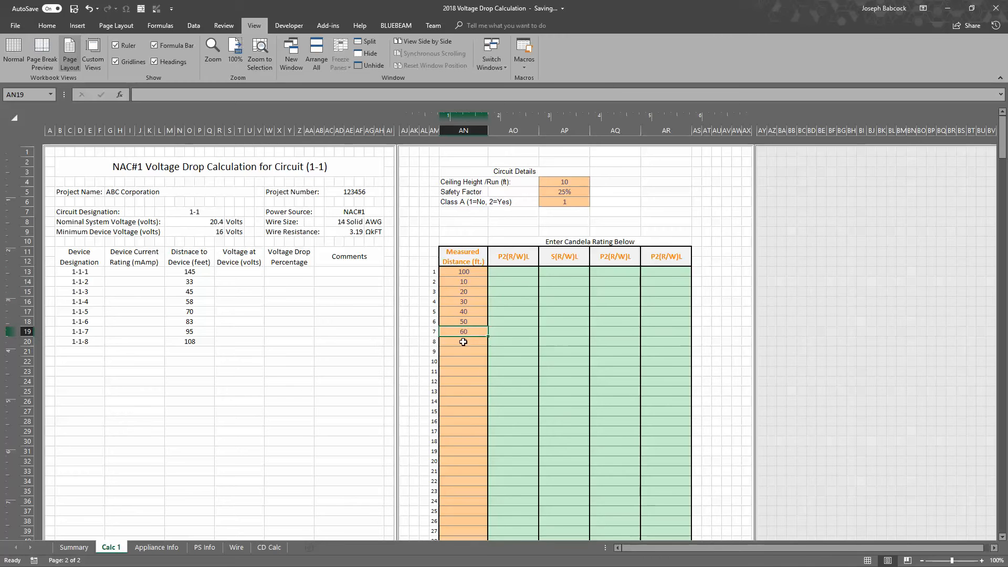
left_click(466, 272)
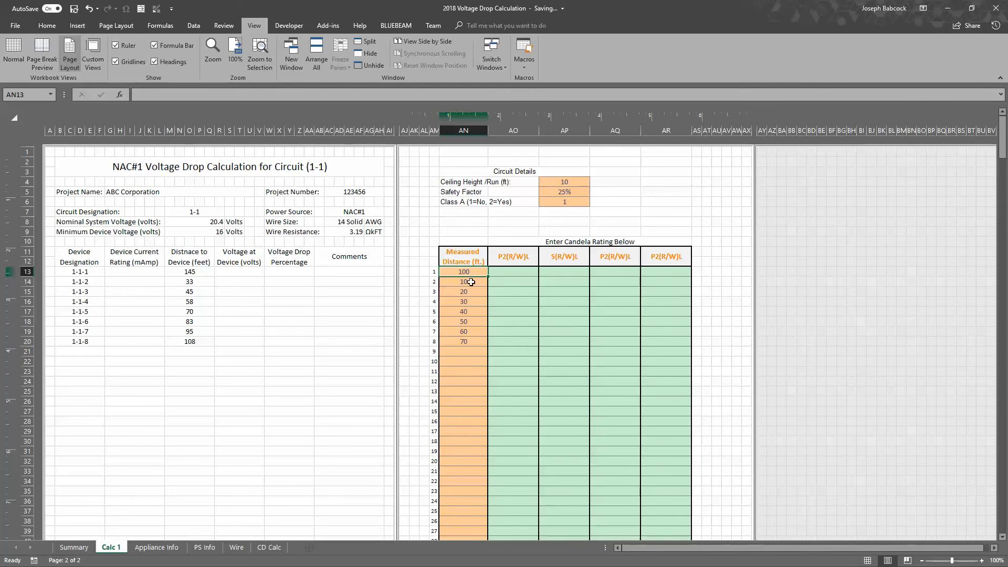
left_click(202, 274)
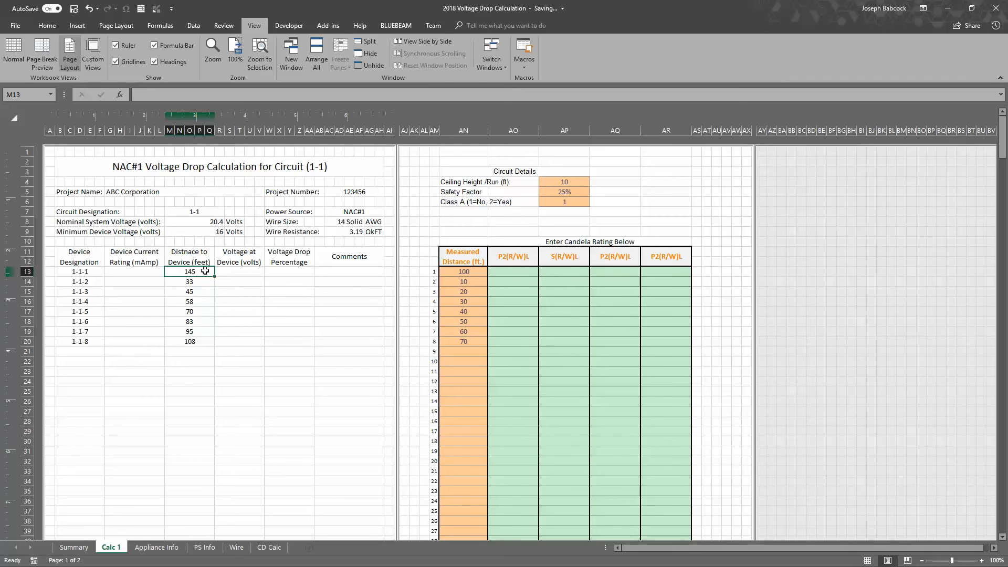
left_click(475, 274)
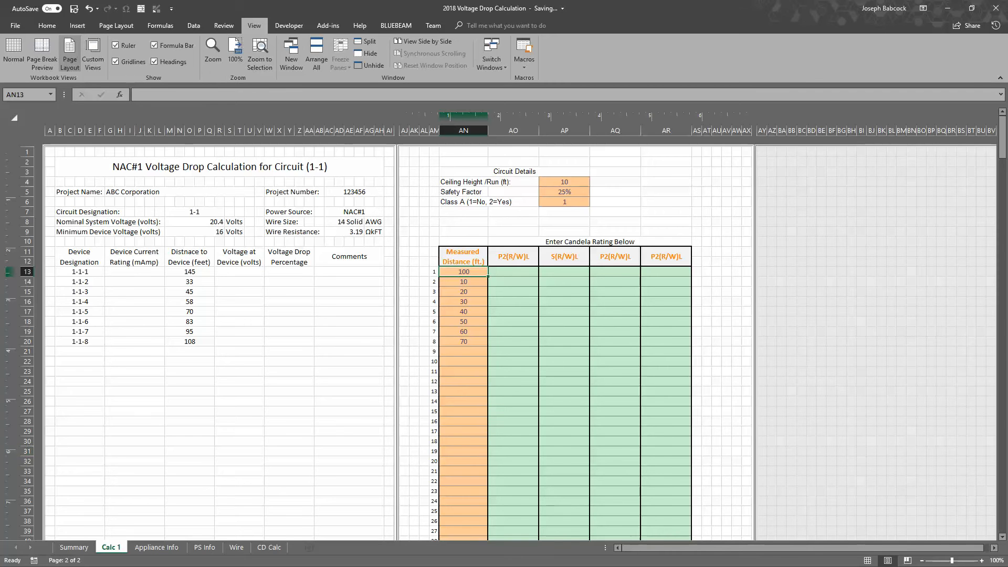
Switch to the AutoCAD floor plan, inspect the length of the wire polyline between devices 1-2-1 and 1-2-2, and return to the workbook
key("alt+Tab")
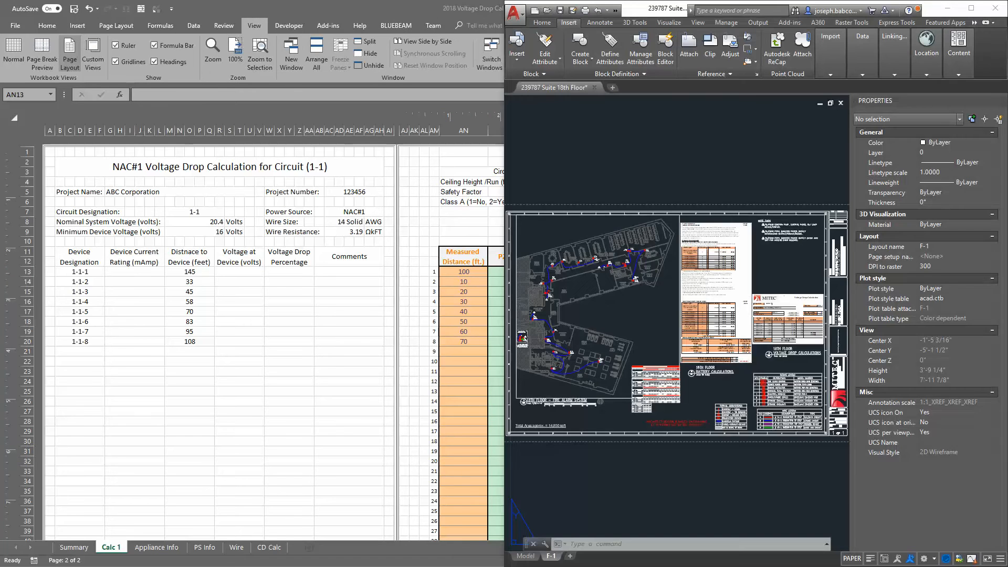
double_click(591, 283)
scroll(656, 319, "up", 8)
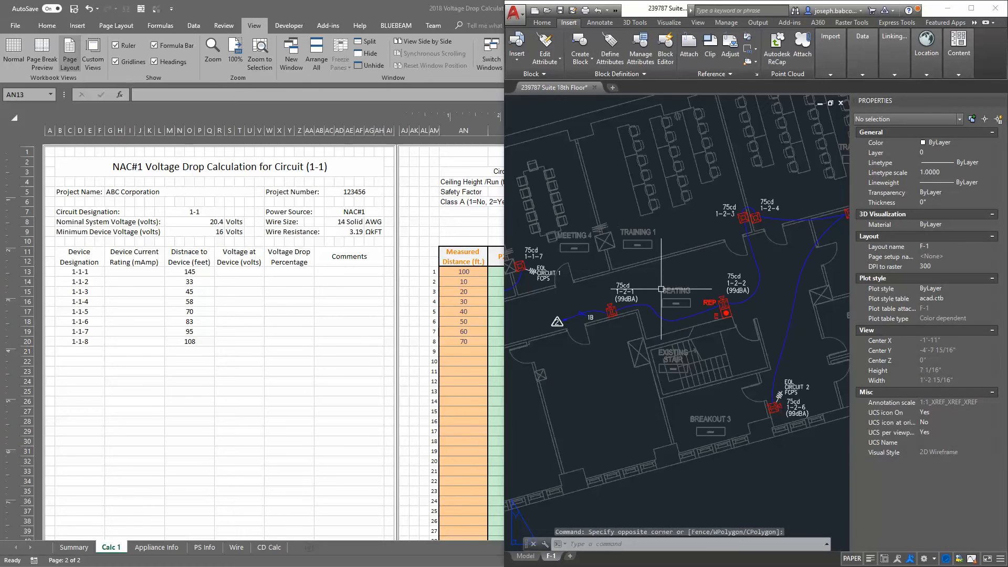
left_click(666, 327)
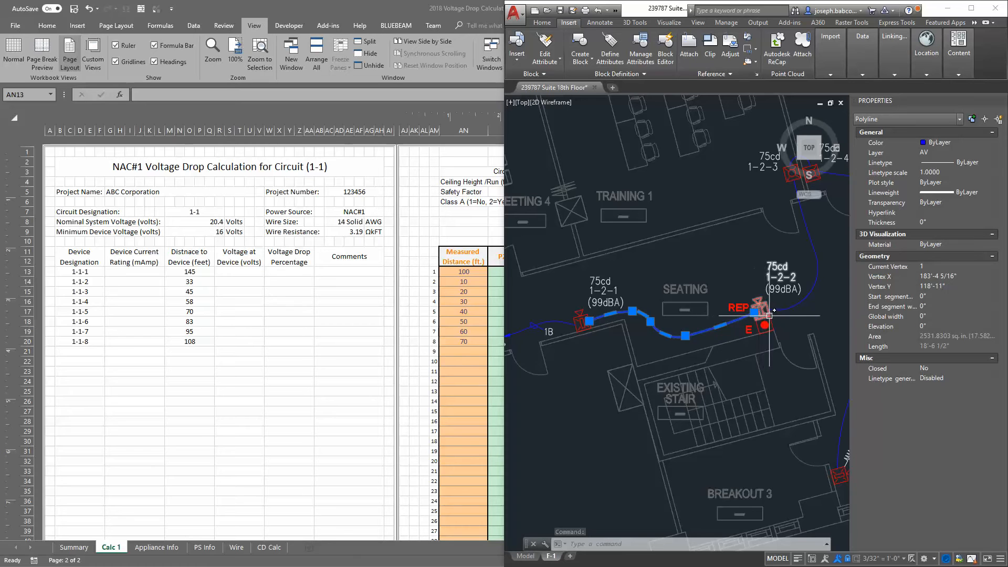
left_click(938, 345)
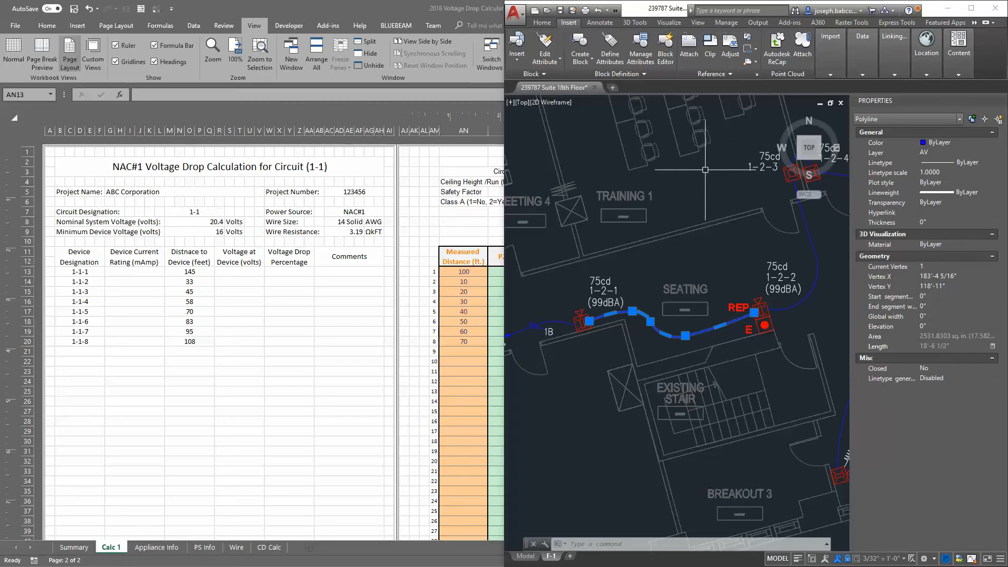
key("Escape")
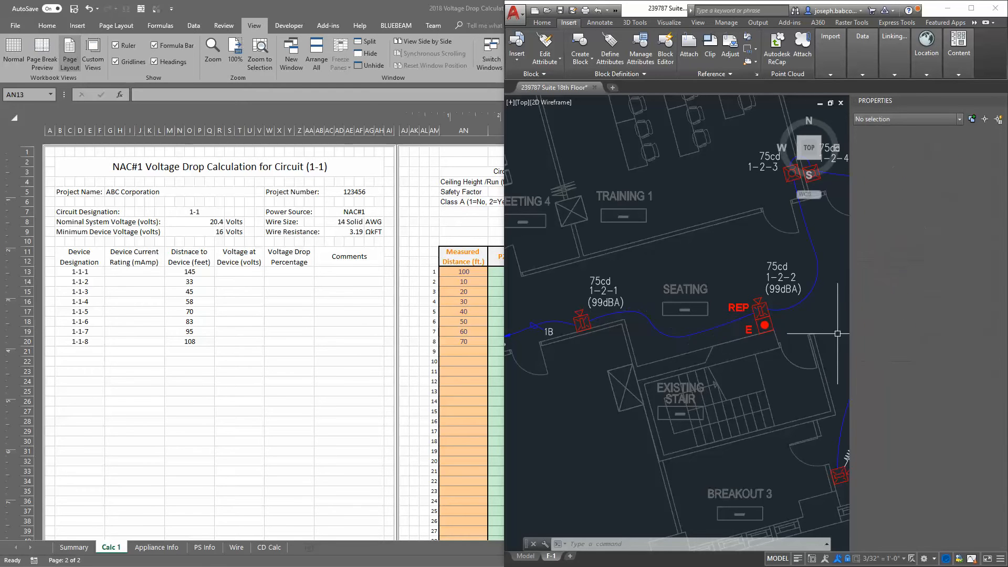
left_click(457, 190)
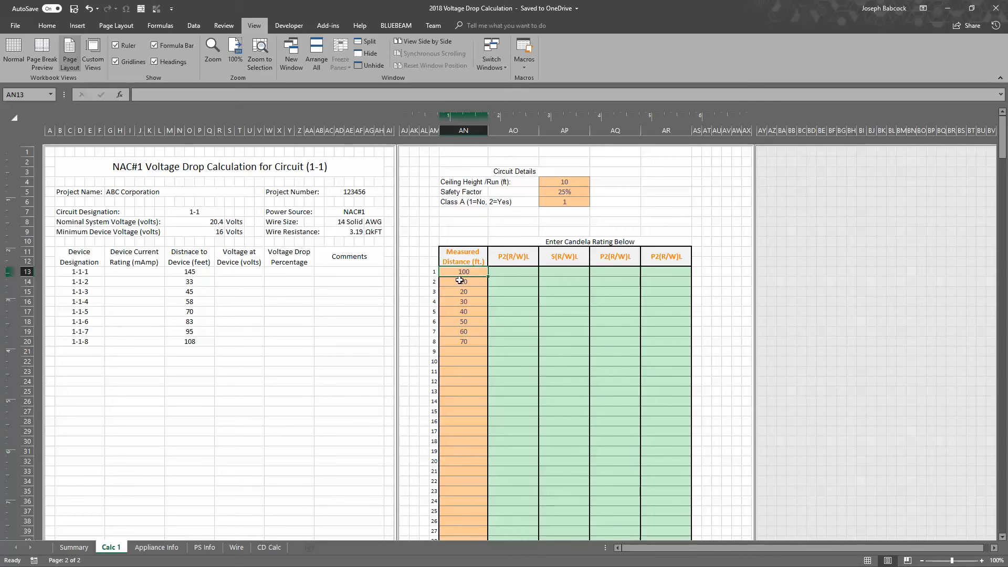
Set the ceiling height/run to 5 ft and check the calculated distance to device 1-1-1
left_click(561, 181)
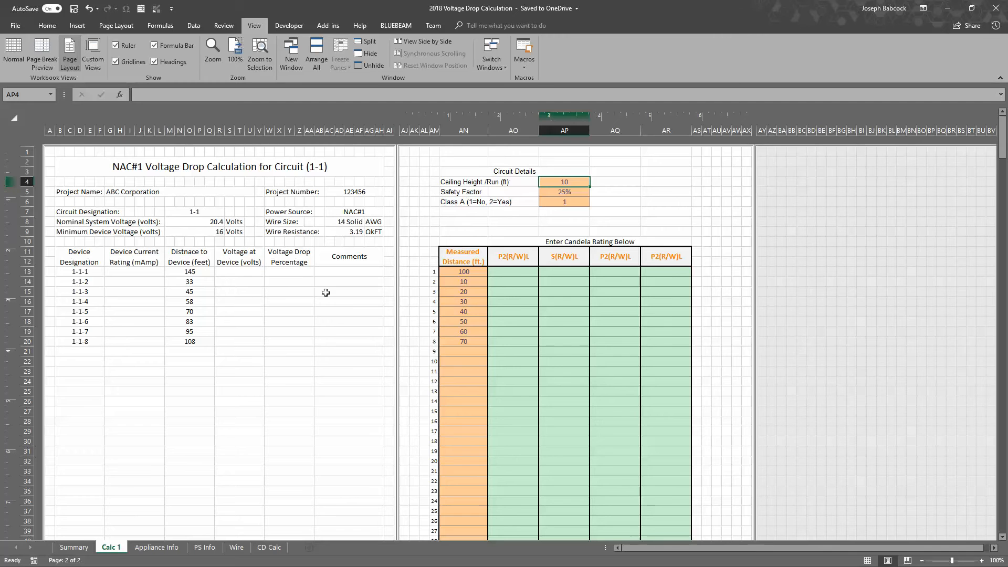
left_click(205, 279)
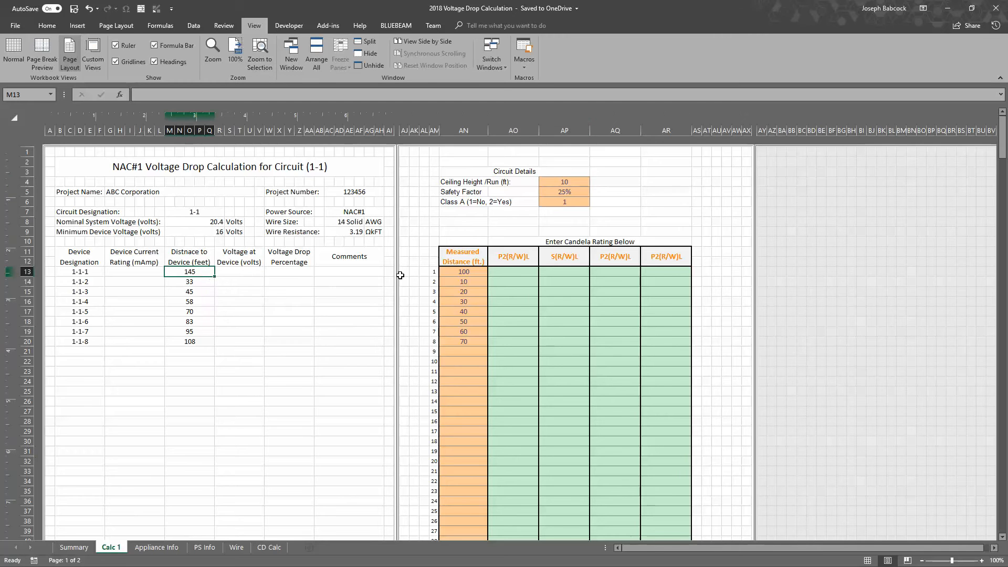
left_click(561, 183)
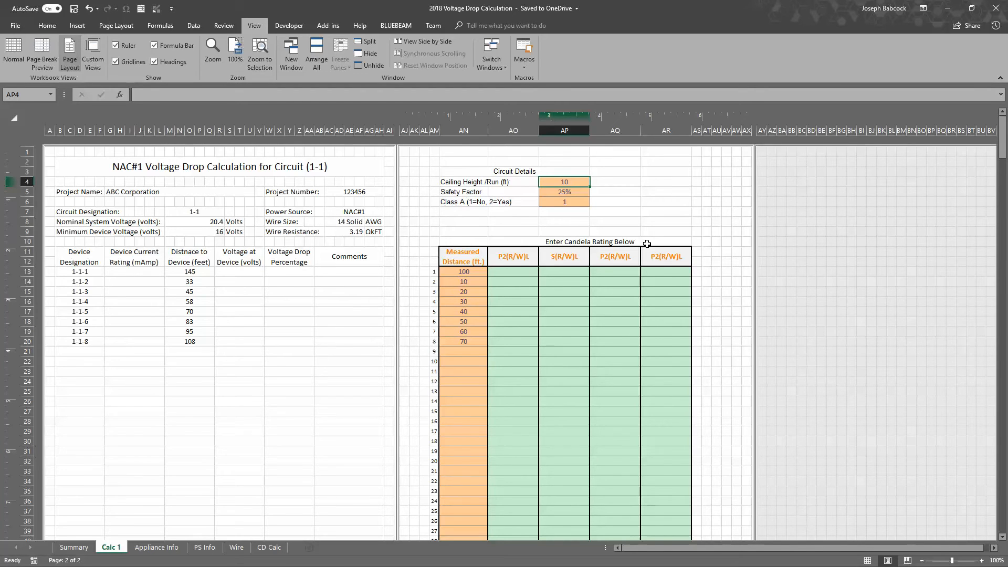
type("5")
key("Return")
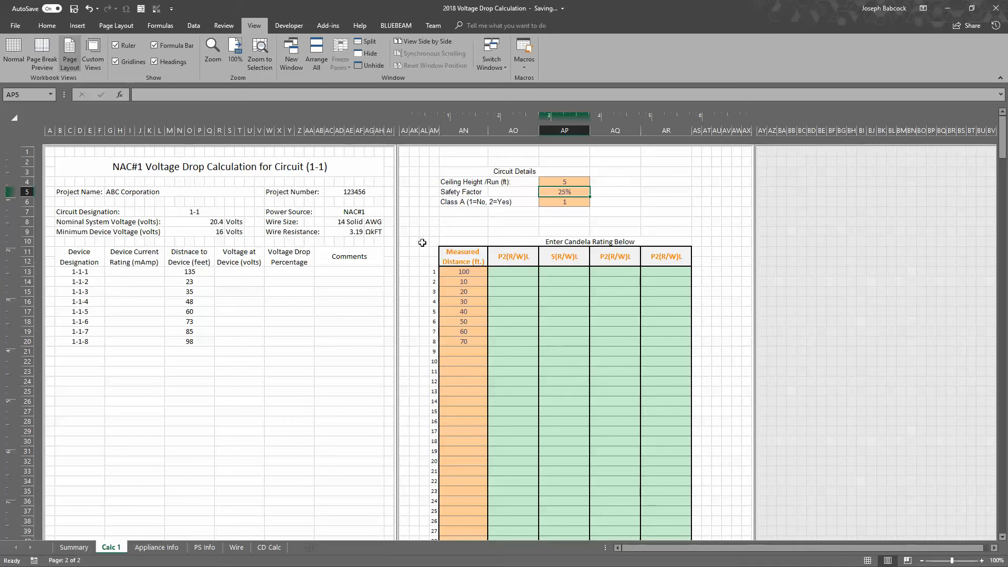
left_click(203, 275)
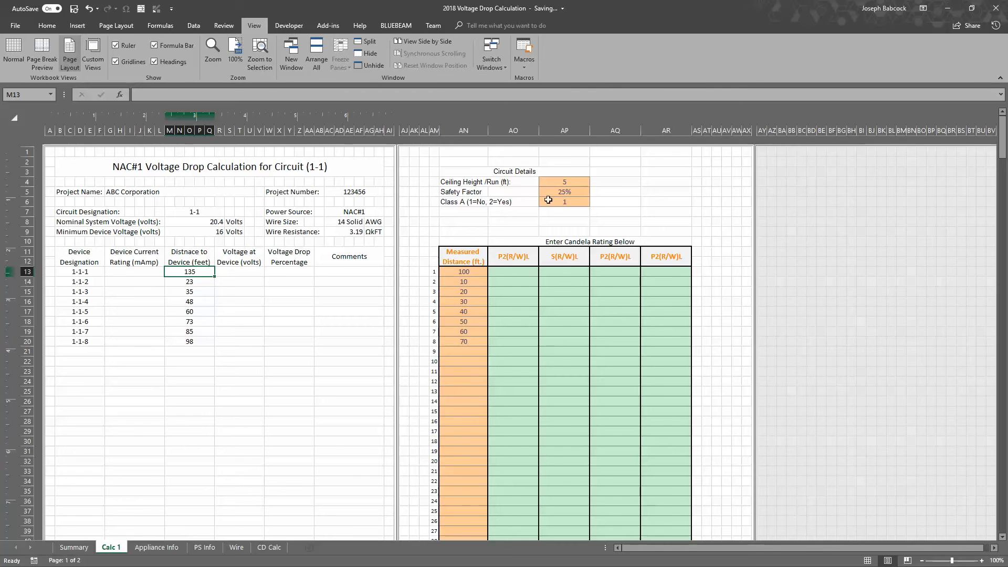
Set the ceiling height/run back to 10 ft in the circuit details
left_click(558, 184)
type("10")
key("Return")
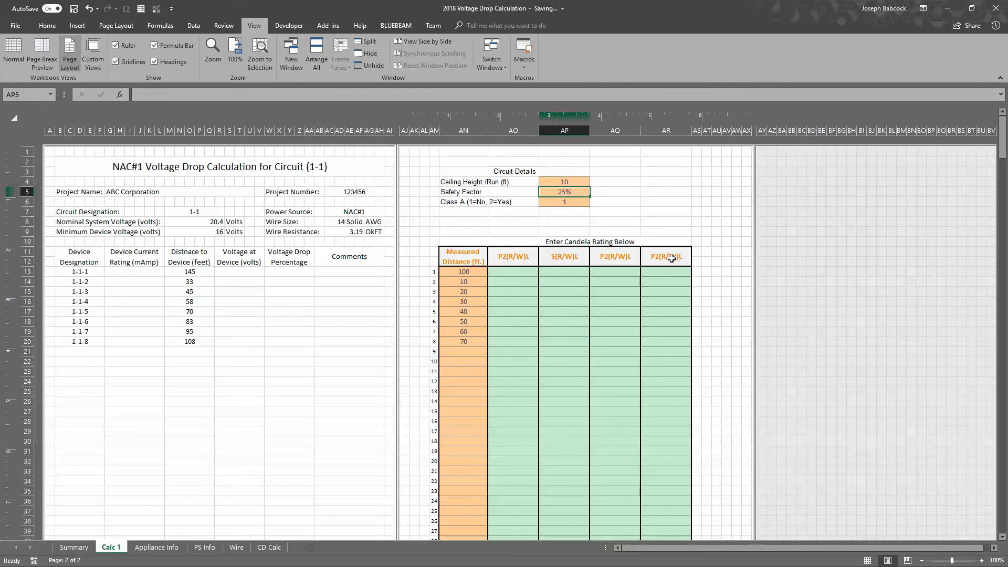
key("Up")
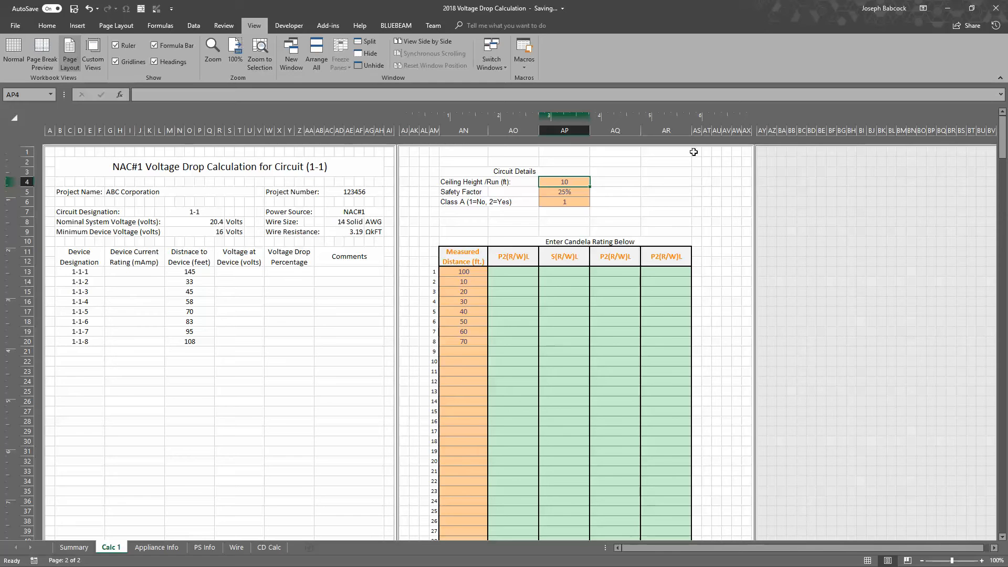
Compare the first device's measured distance with the ceiling height/run value
left_click(476, 273)
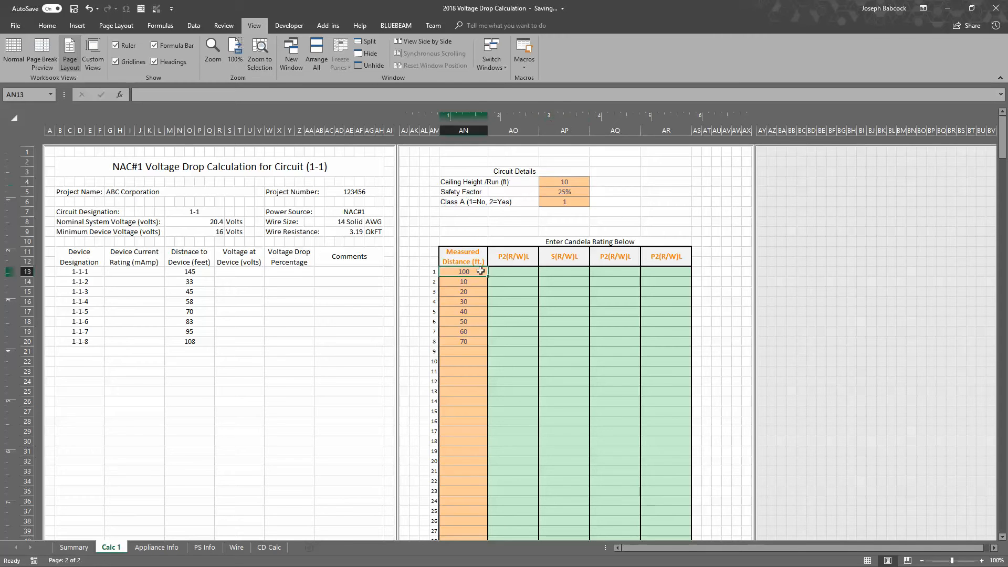
left_click(563, 182)
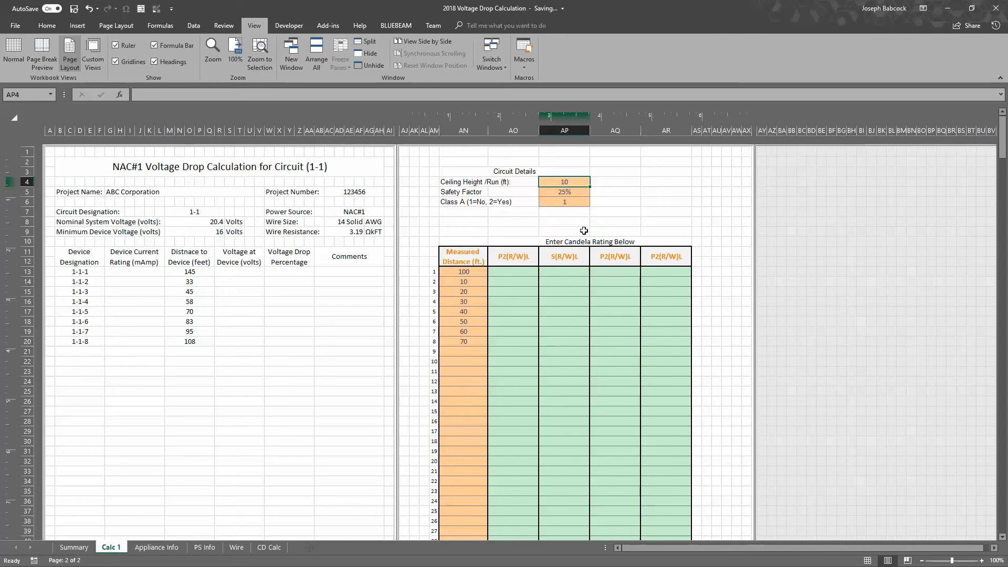
left_click(470, 272)
left_click(559, 183)
left_click(468, 273)
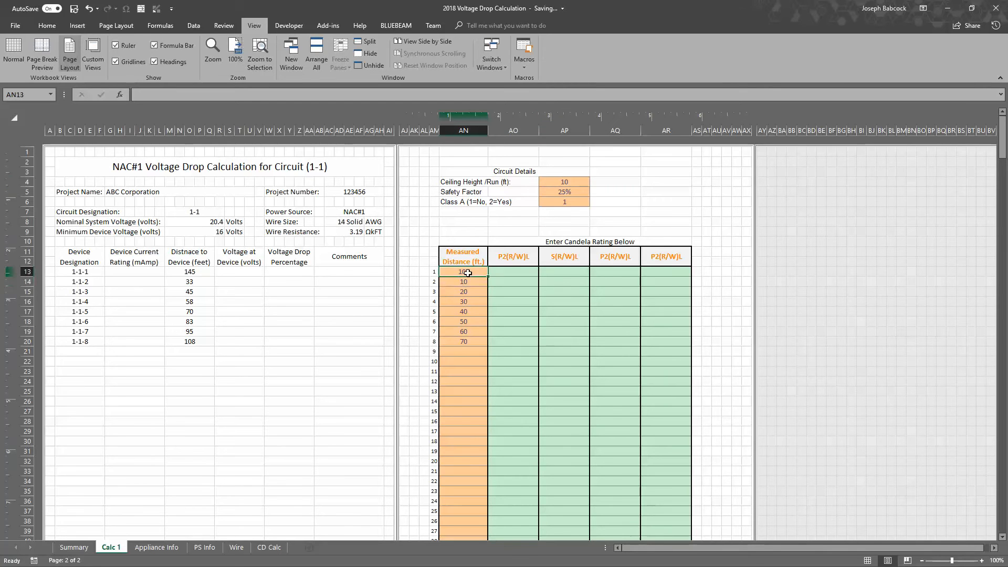
Open the Calculator, compute 120 × 1.25, and clear the result
key("XF86Calculator")
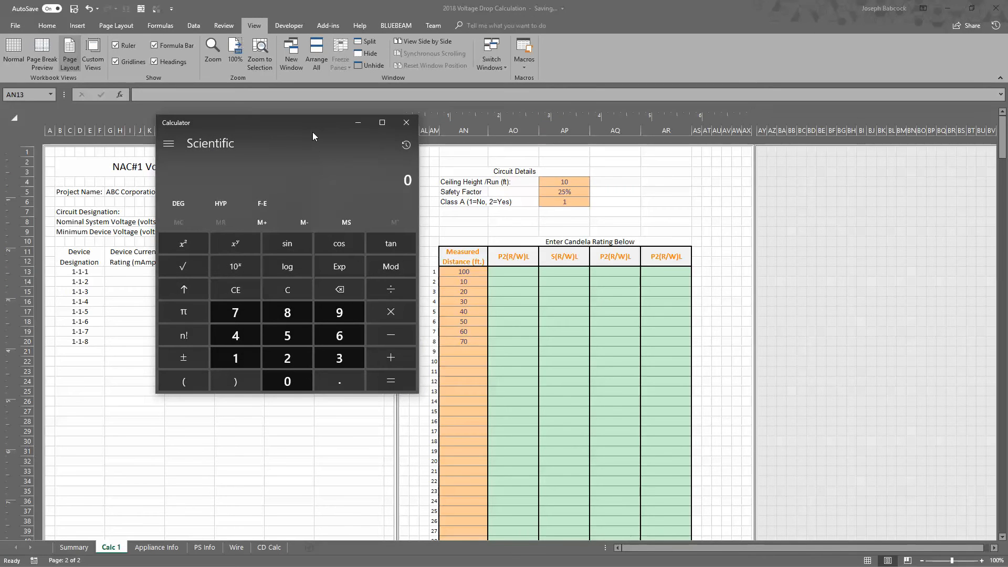
type("120 +")
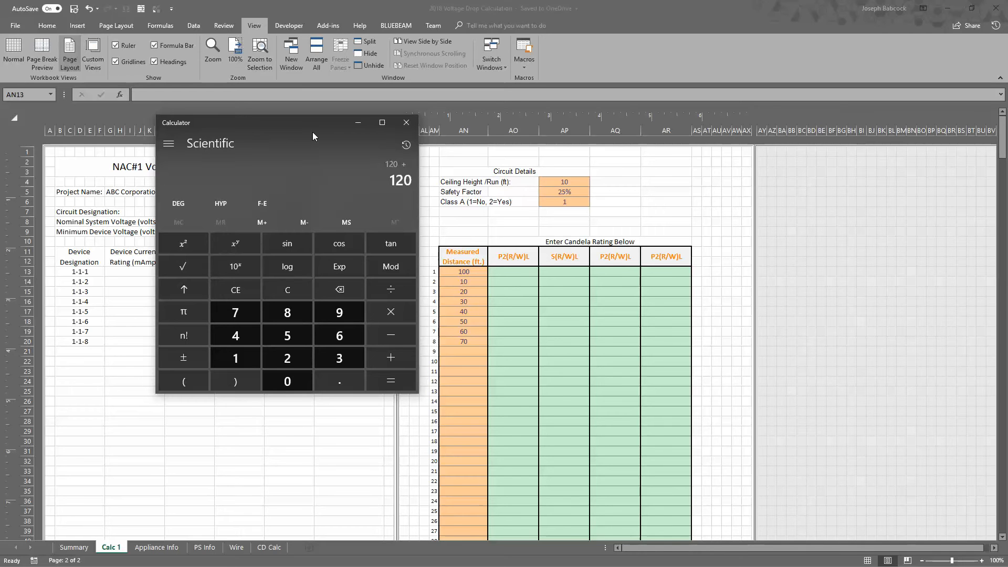
type("*")
type("1.25")
key("Return")
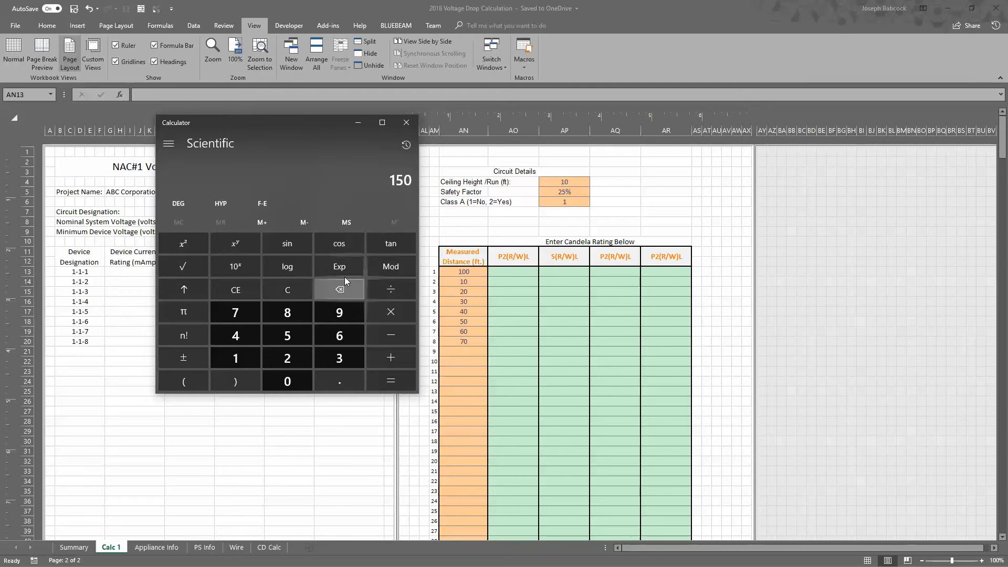
left_click(294, 291)
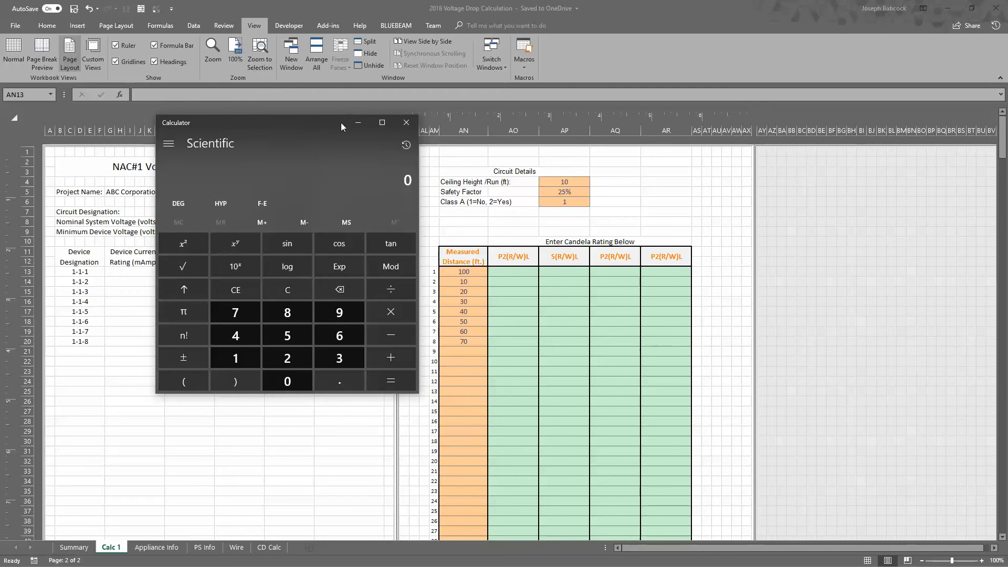
Move the Calculator clear of the calculation tables, compute 100 × 1.25 + 10 + 10, and close it
left_click_drag(341, 121, 822, 175)
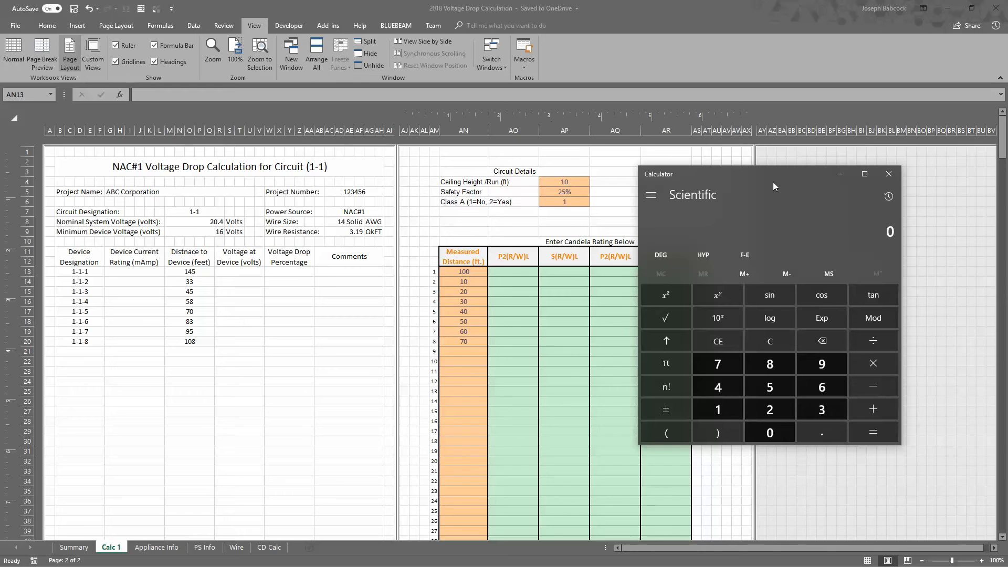
type("100")
key("asterisk")
type("1.25")
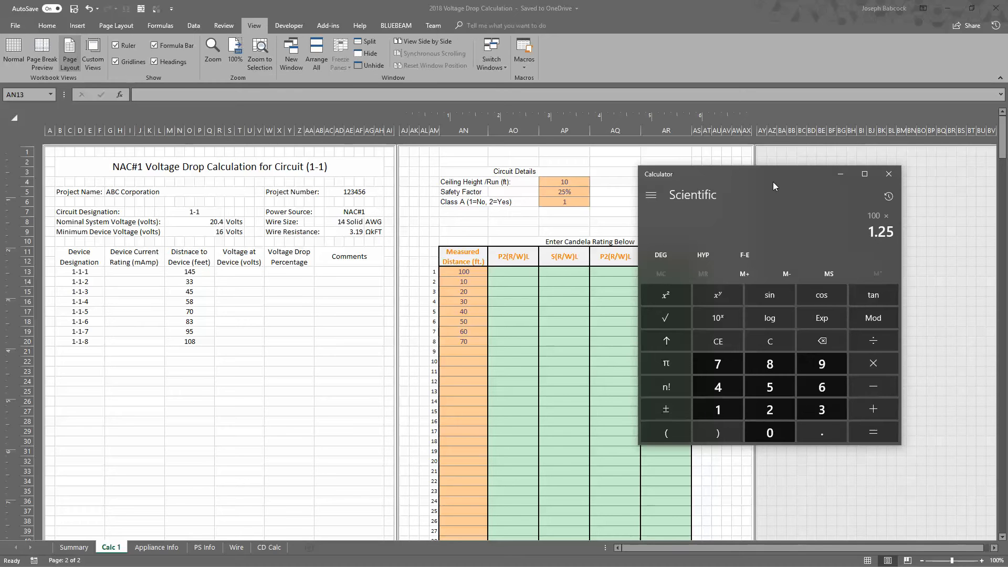
key("Return")
key("plus")
type("10")
key("plus")
type("10")
key("Return")
left_click(898, 177)
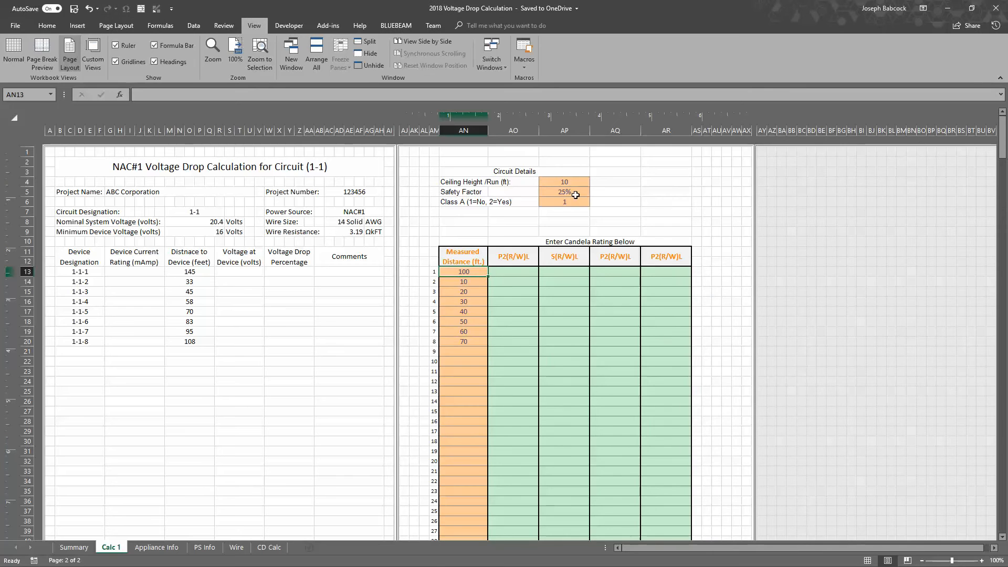
Review how the safety factor, ceiling height/run and first measured distance relate to the calculated distance to device 1-1-1
left_click(575, 192)
left_click(469, 272)
left_click(554, 183)
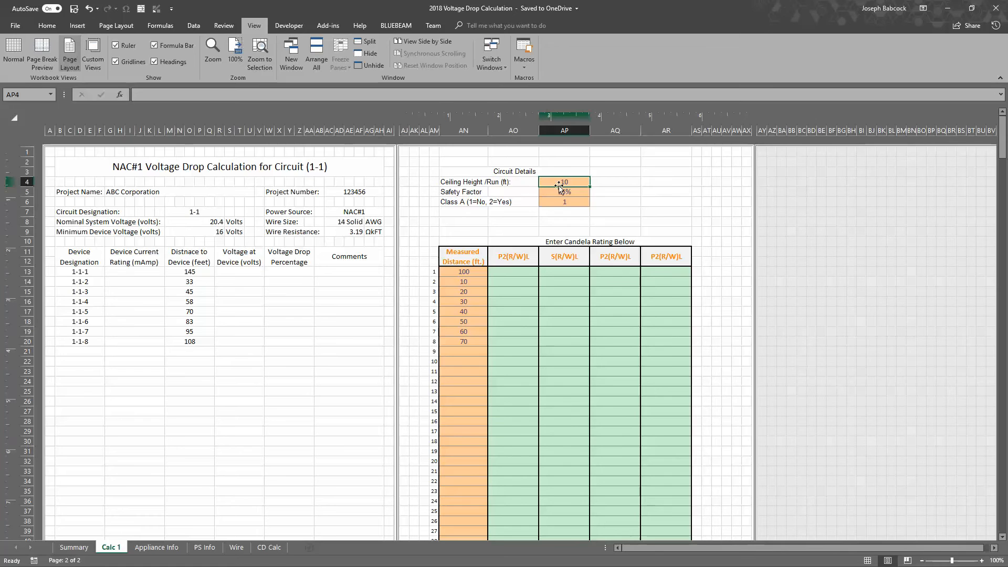
left_click(198, 265)
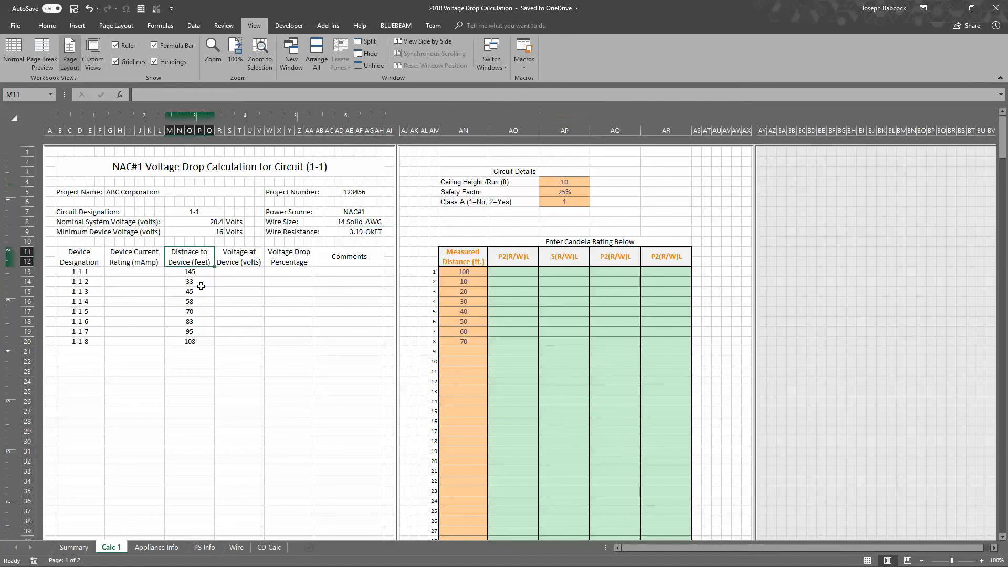
left_click(200, 274)
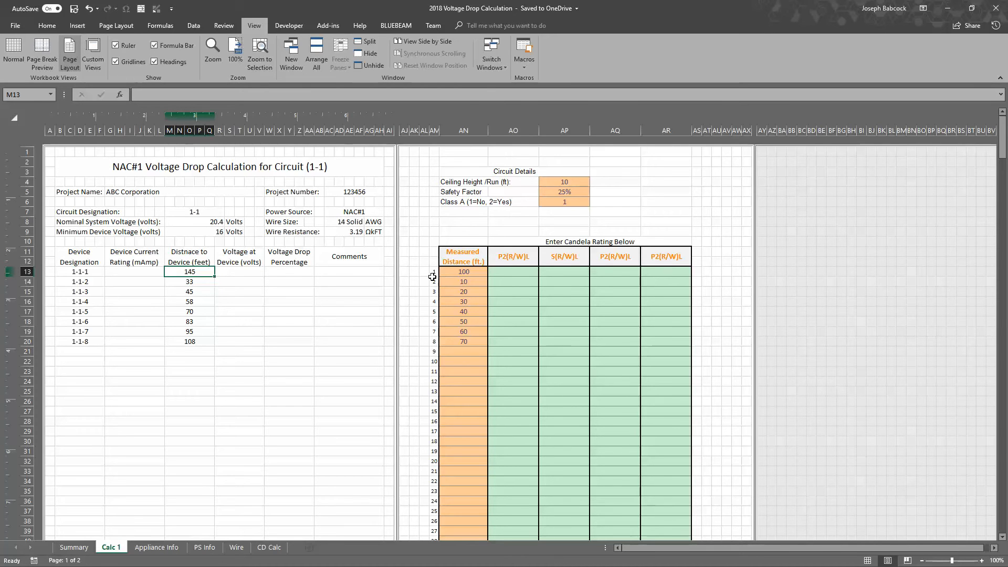
left_click(560, 191)
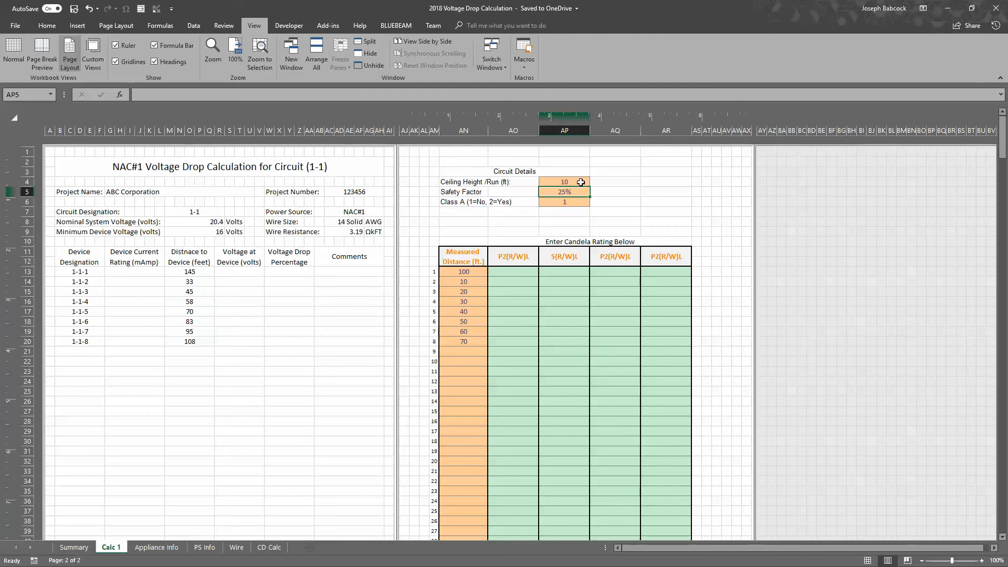
left_click(580, 182)
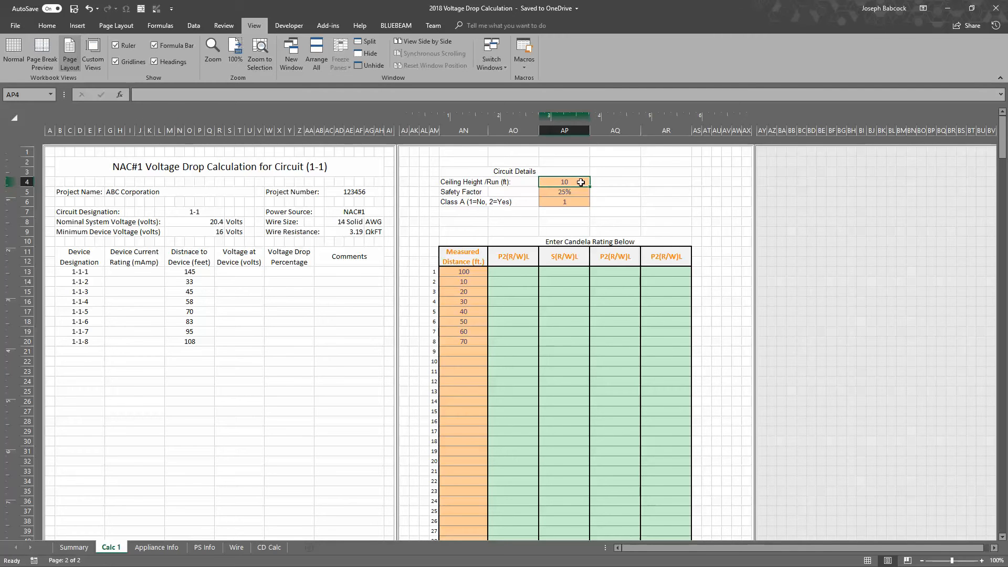
Set the Class A option to 2 (Yes) and check the calculated distance to the first device
key("Down")
key("Down")
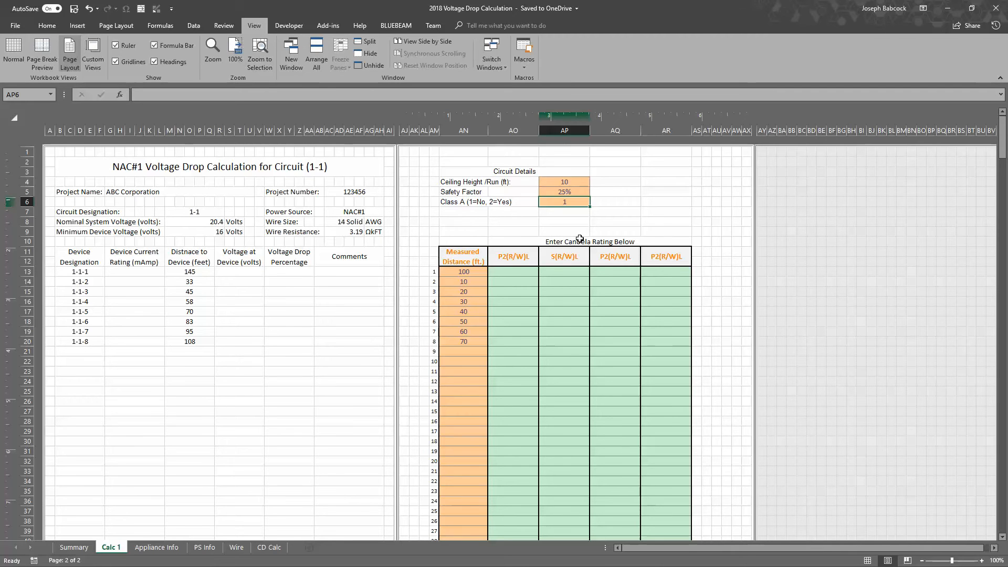
type("2")
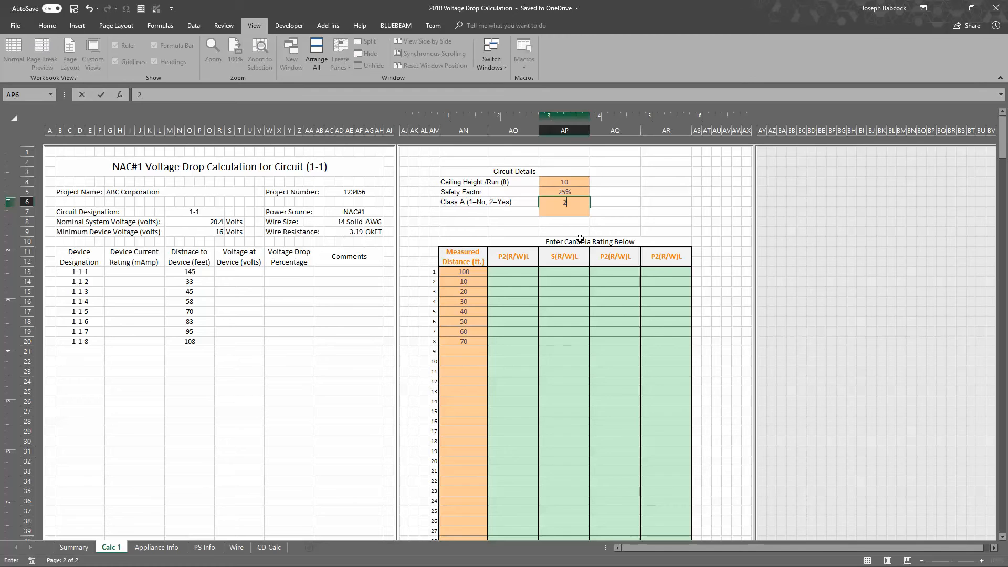
key("Return")
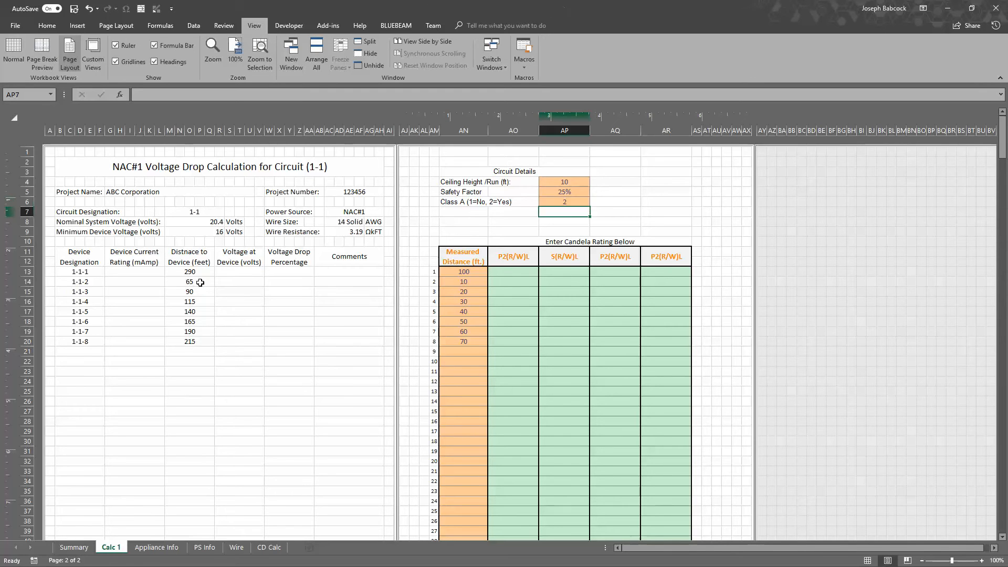
mouse_move(200, 271)
left_mouse_down()
mouse_move(214, 342)
mouse_move(208, 277)
left_mouse_up()
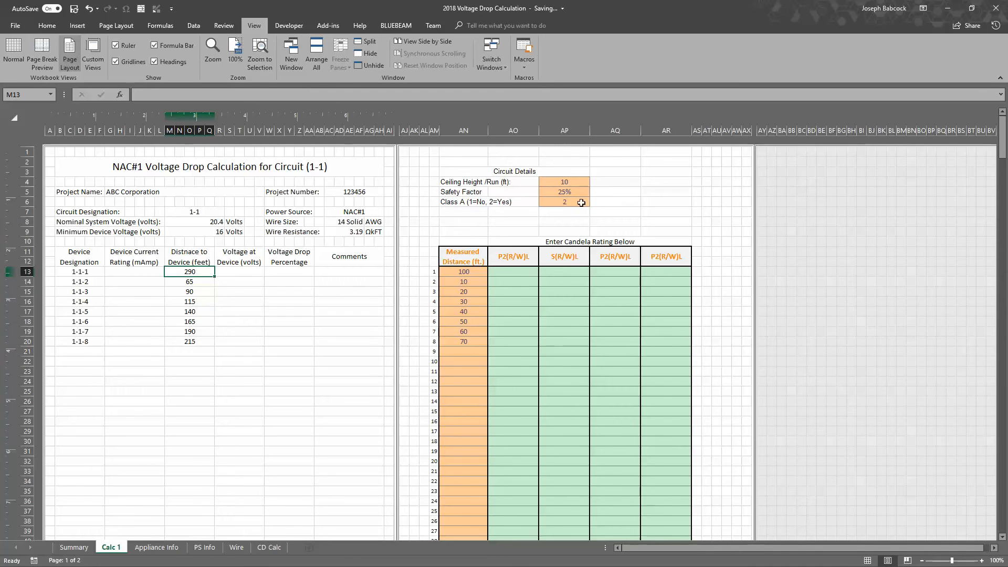
Set the Class A option back to 1 (No) and select the first measured distance
left_click(577, 202)
type("1")
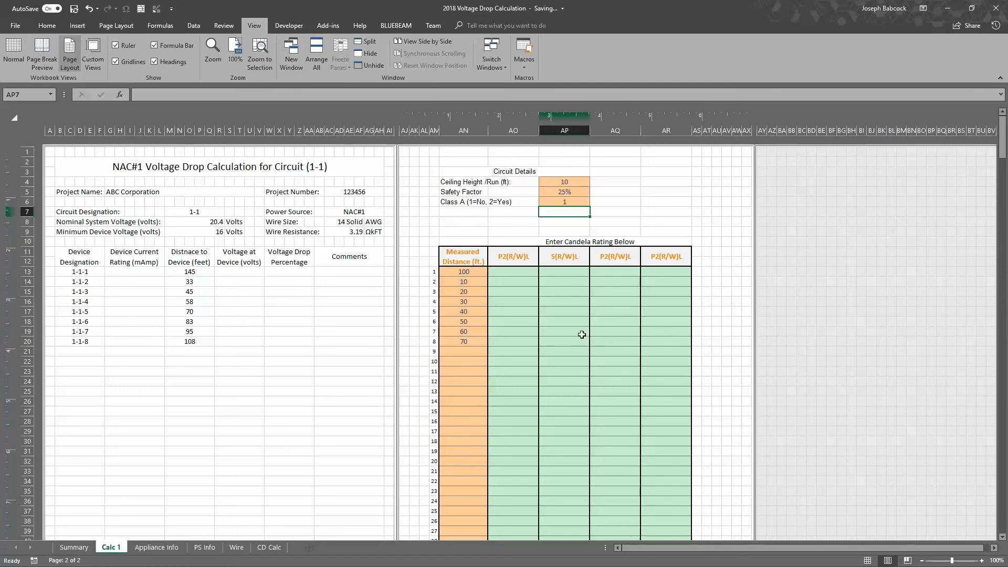
left_click(464, 274)
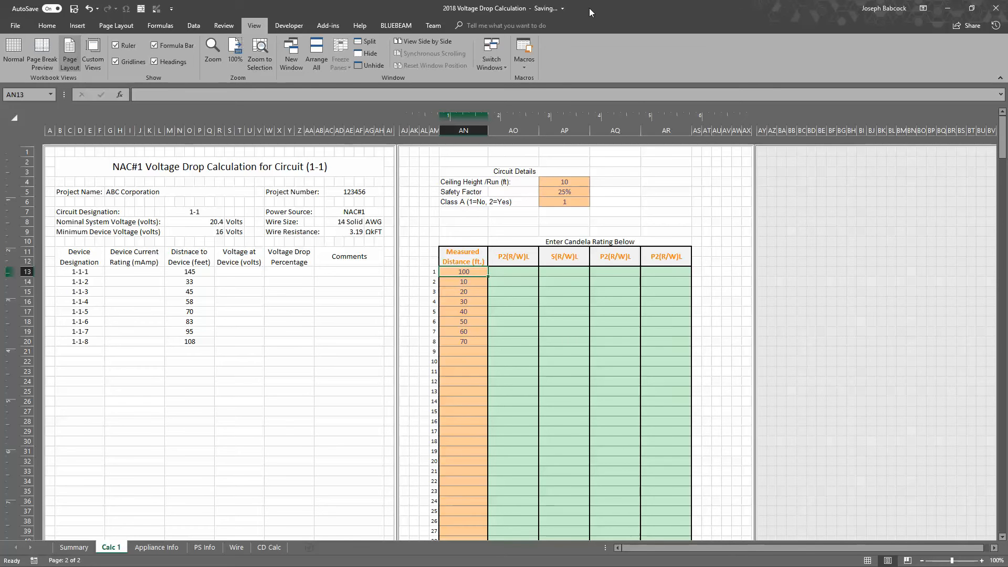
Arrange the workbook side by side with the AutoCAD floor plan, showing the candela rating columns
left_click_drag(589, 7, 0, 88)
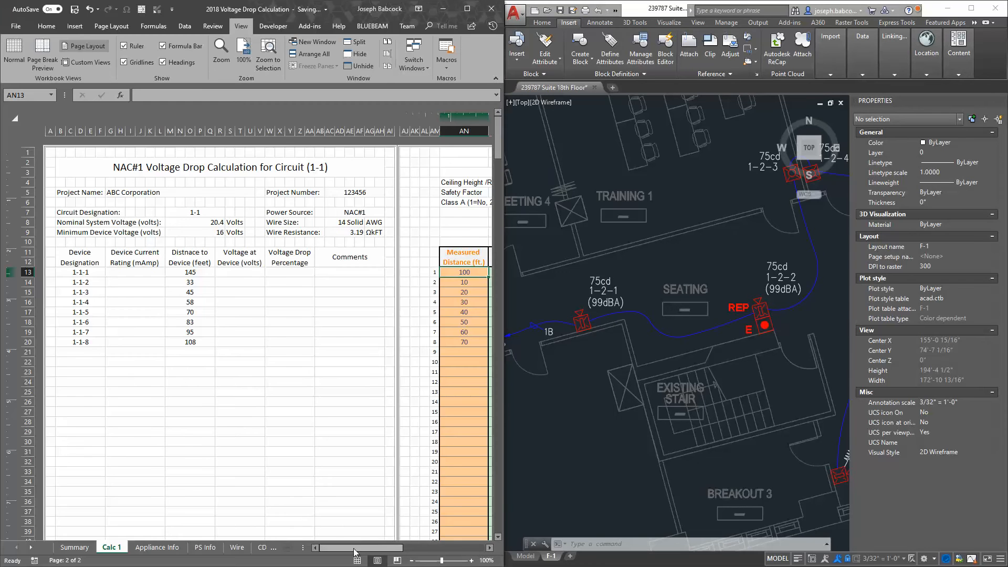
left_click_drag(357, 548, 413, 525)
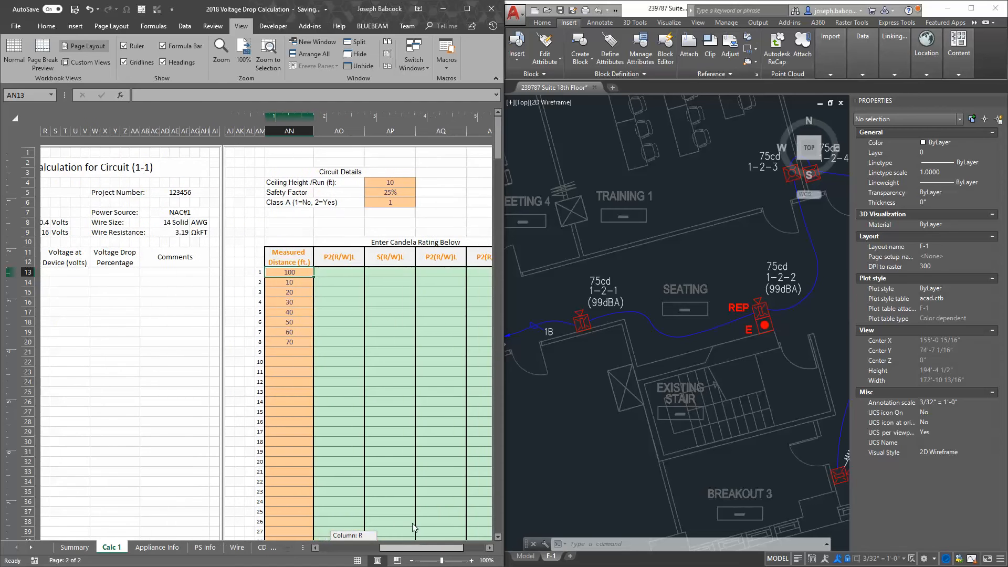
Choose P2(R/W)L as the appliance model for the first candela column and S(R/W)L for the second
left_click(360, 258)
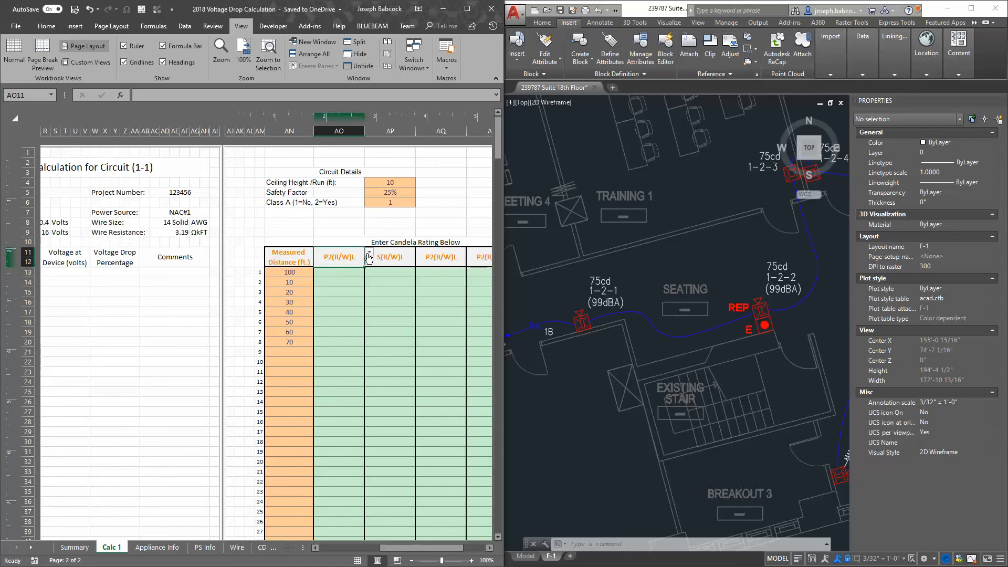
left_click(369, 253)
mouse_move(370, 281)
left_mouse_down()
mouse_move(372, 309)
mouse_move(370, 279)
left_mouse_up()
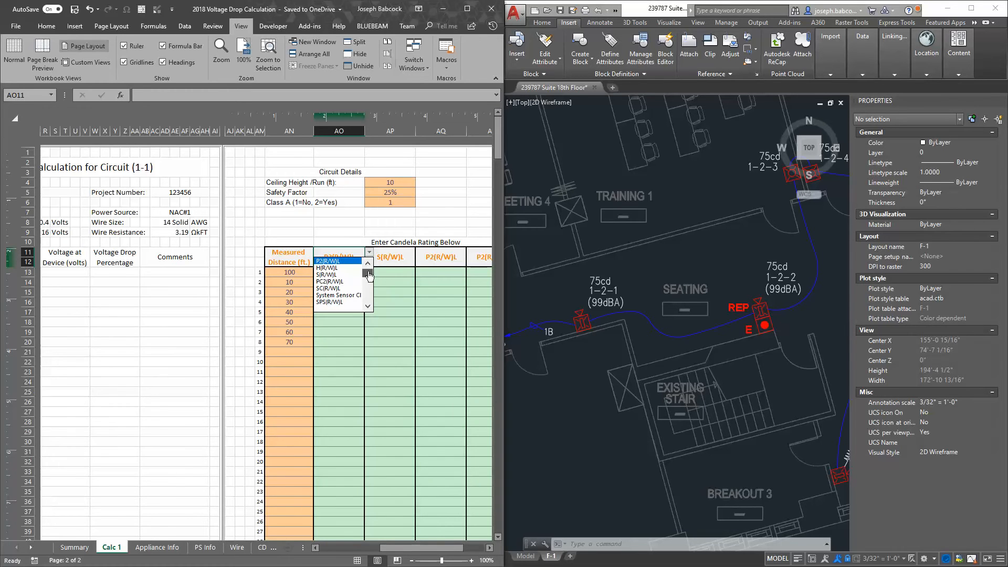
left_click(331, 262)
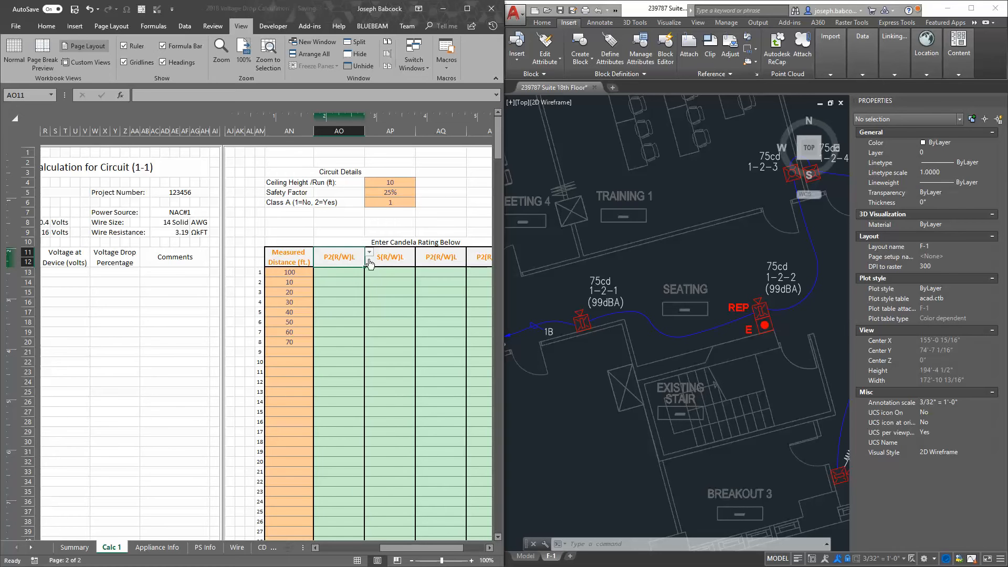
left_click(402, 257)
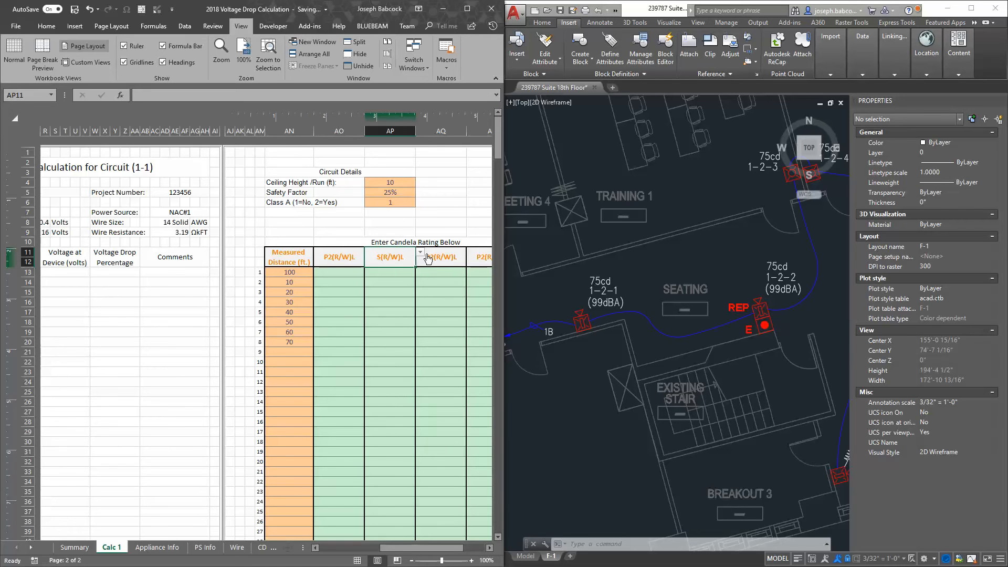
left_click(420, 253)
left_click(389, 274)
Select the first device's P2(R/W)L candela cell and show the calculated distance and voltage columns alongside
left_click(337, 273)
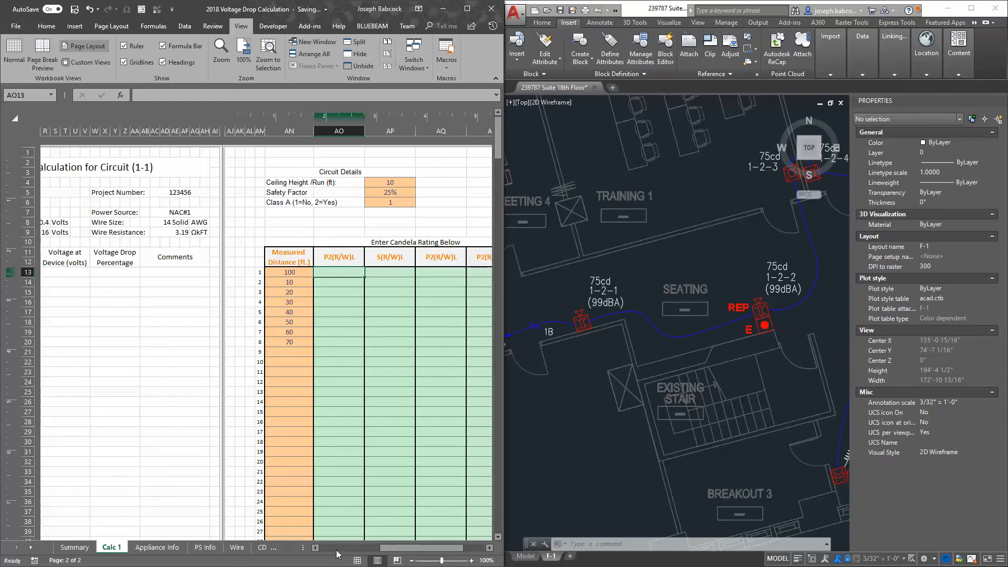
left_click(317, 548)
left_click(316, 548)
left_click(318, 548)
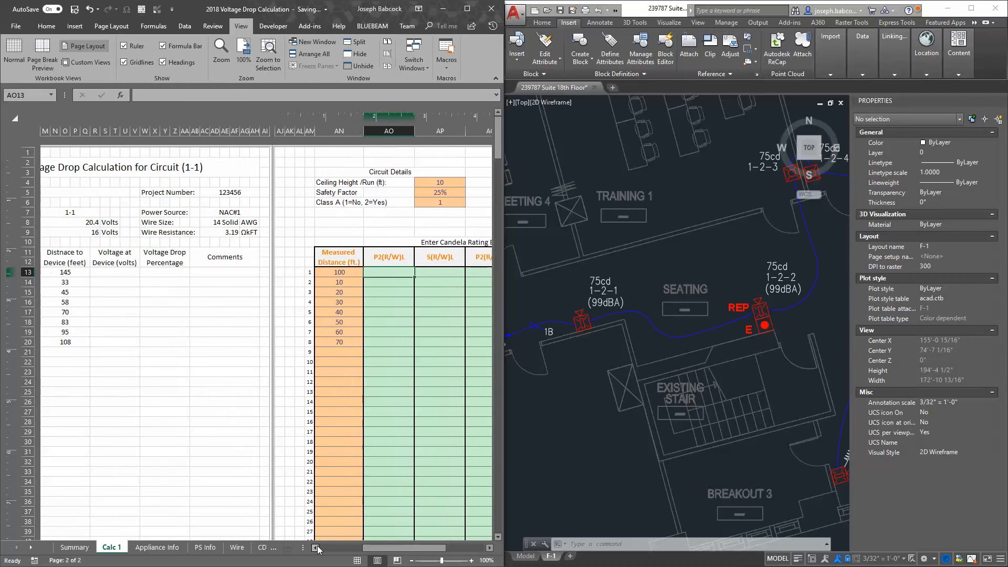
left_click(317, 549)
left_click(316, 548)
Consult the UL current draw tables in the P2RL & SRL appliance PDF and return to the workbook
left_click_drag(0, 294, 840, 0)
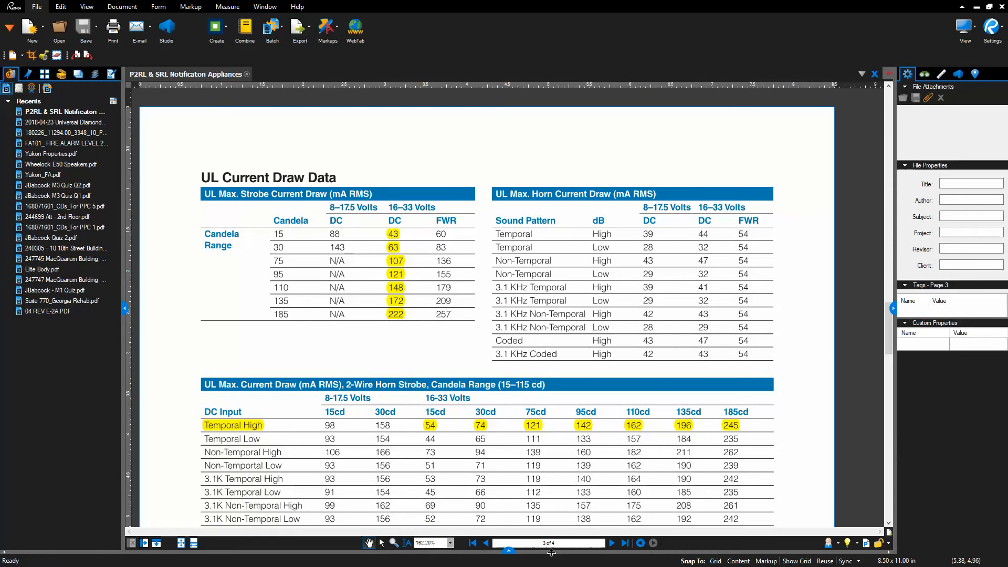
left_click(976, 7)
left_click(383, 279)
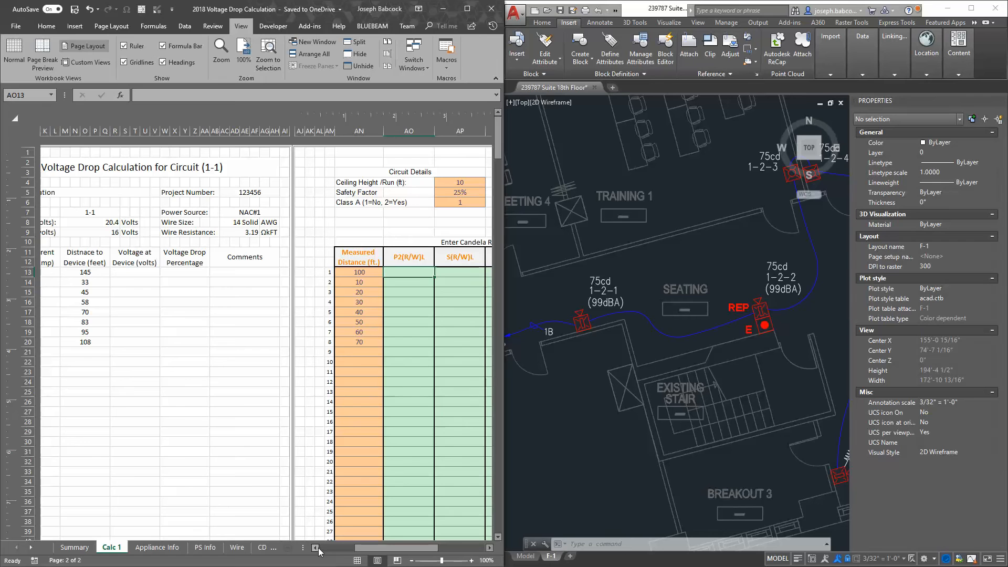
Locate devices 1-2-1 through 1-2-4 and their candela labels on the AutoCAD floor plan
left_click(578, 334)
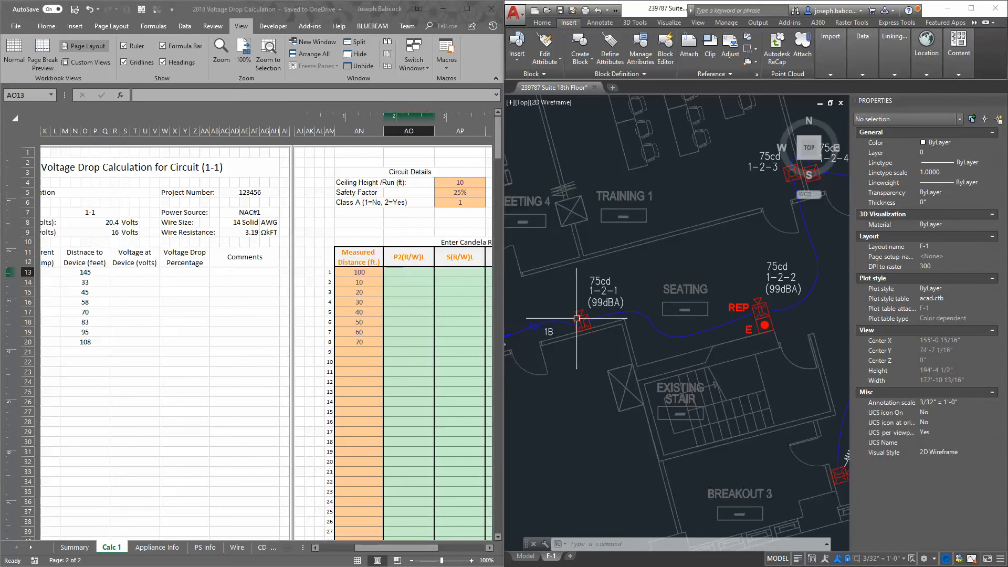
left_click(694, 273)
scroll(695, 273, "down", 3)
scroll(656, 294, "up", 3)
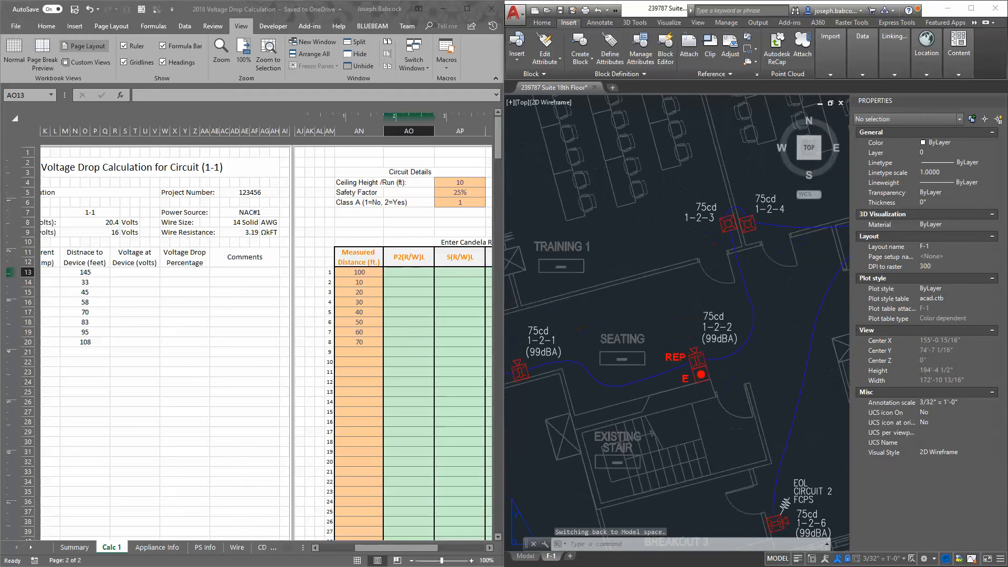
left_click_drag(653, 296, 704, 299)
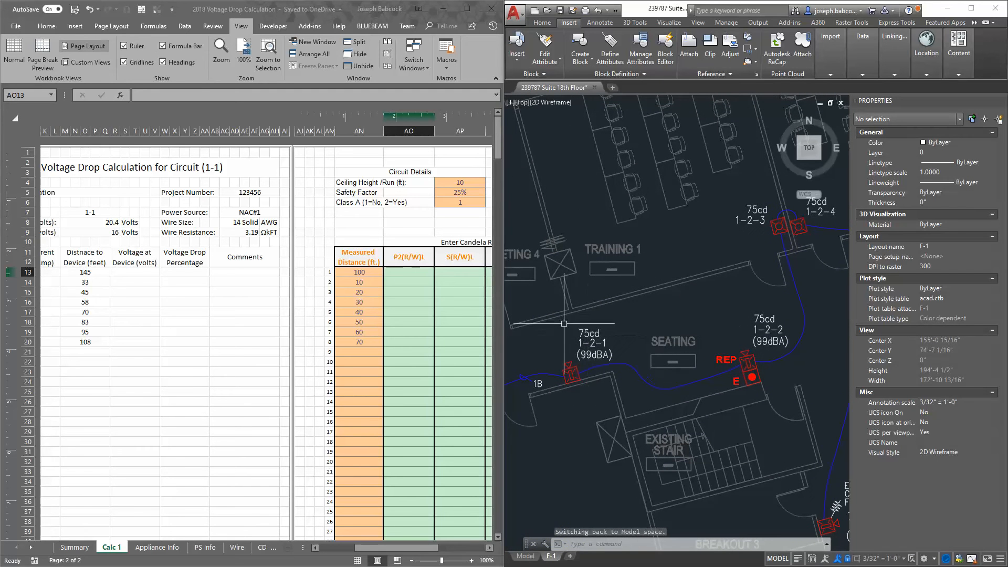
left_click(552, 419)
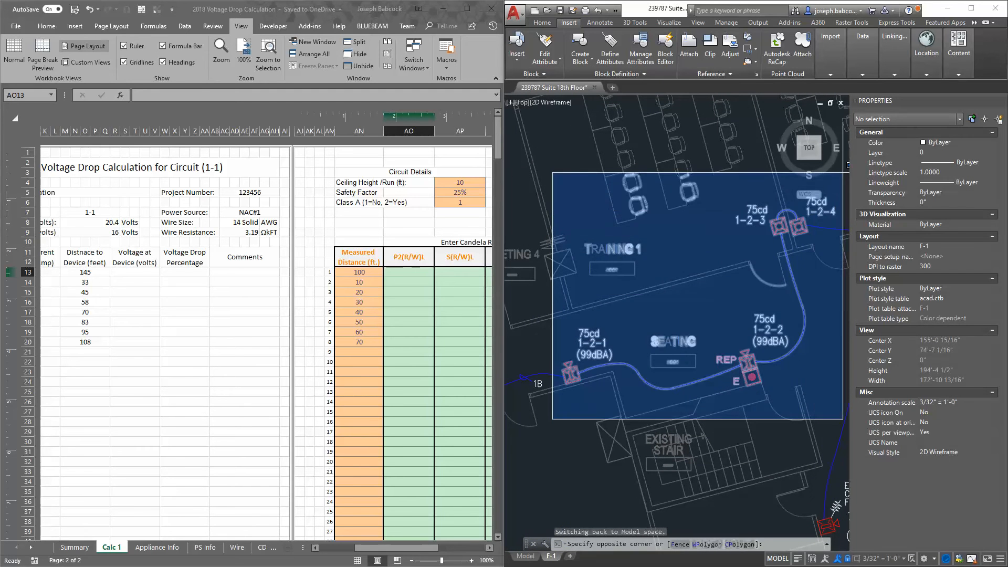
left_click(730, 304)
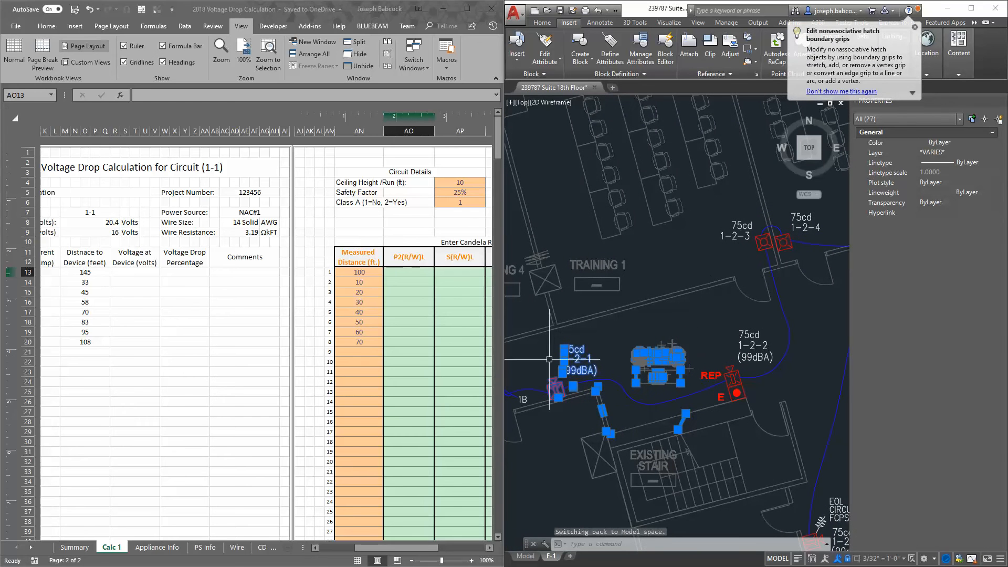
left_click(422, 270)
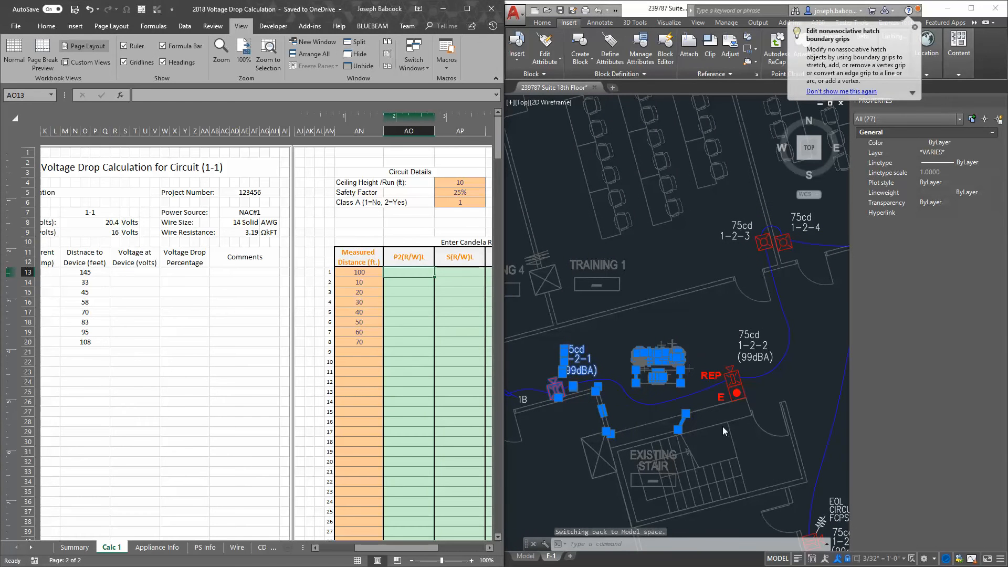
left_click(668, 338)
key("Escape")
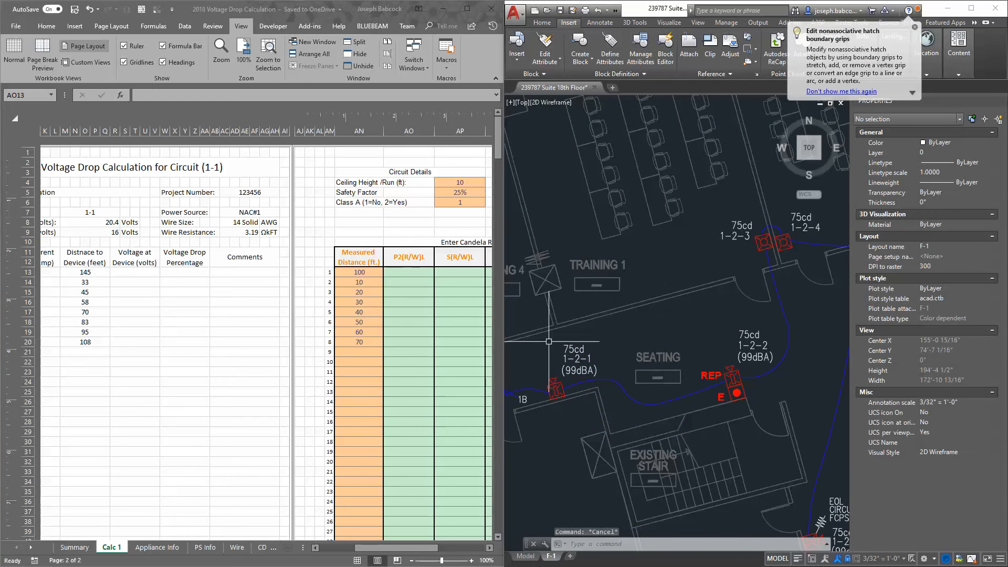
Enter a candela rating of 75 for the first and second devices in the P2(R/W)L column
left_click(389, 269)
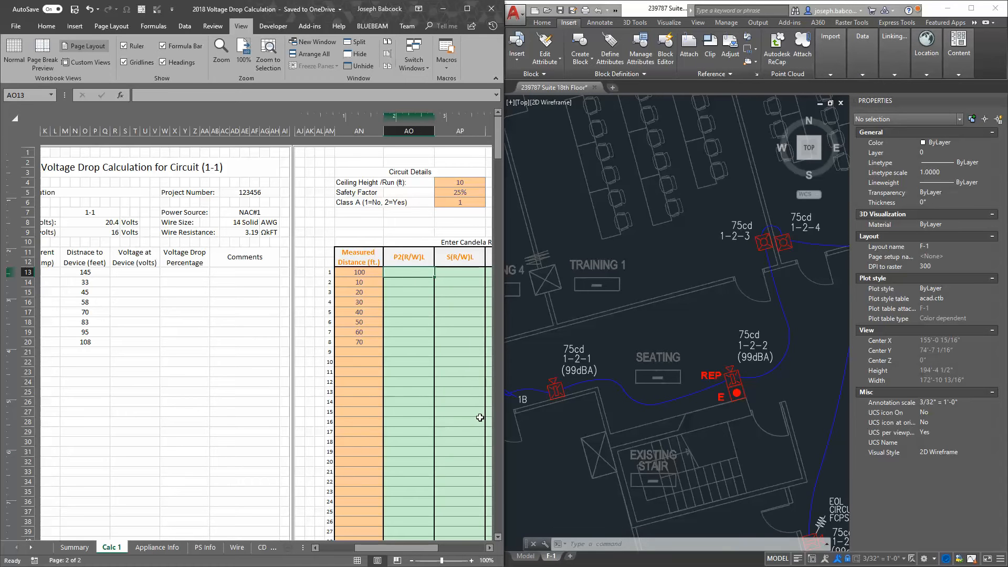
type("75")
key("Return")
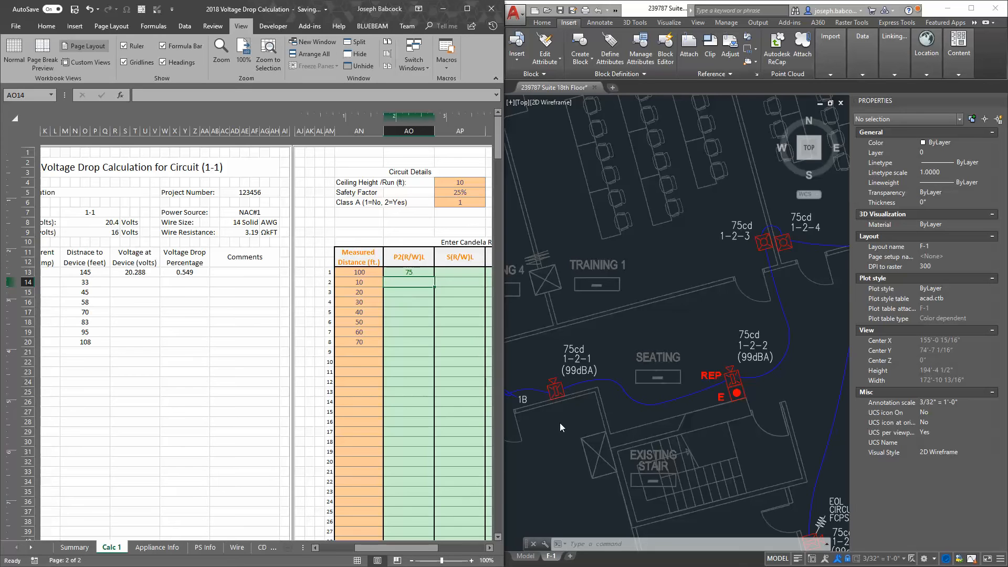
left_click(709, 408)
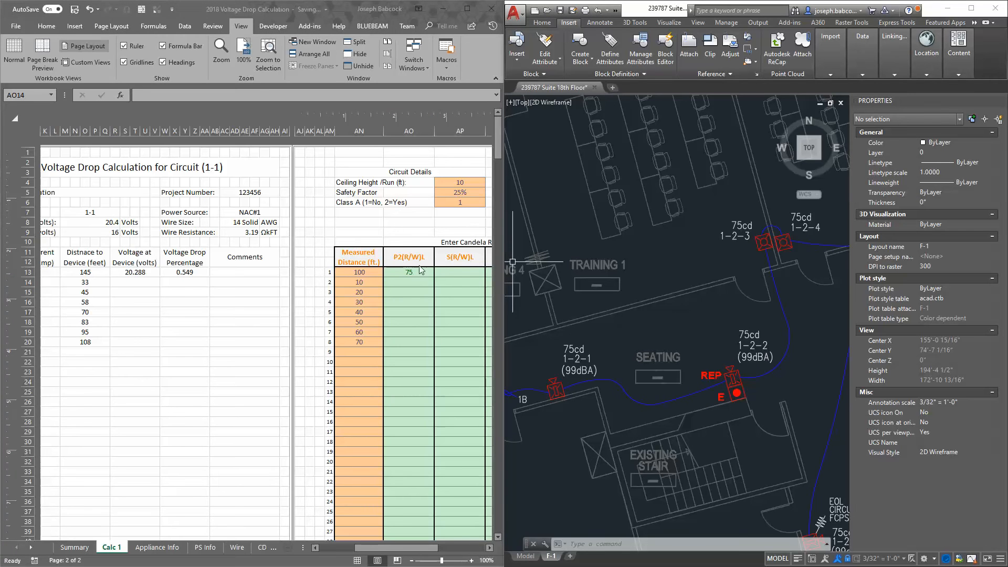
left_click(413, 282)
type("75")
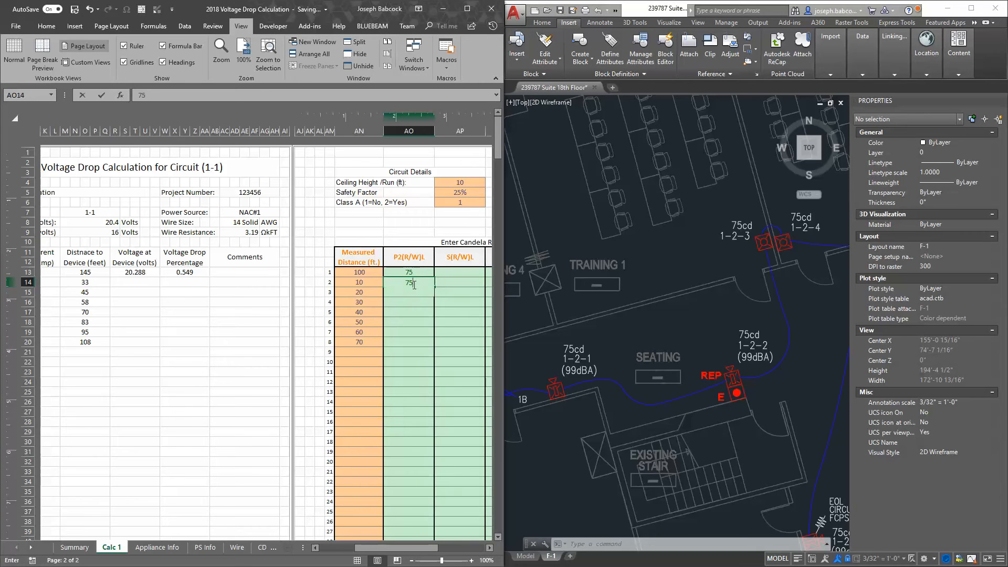
key("Return")
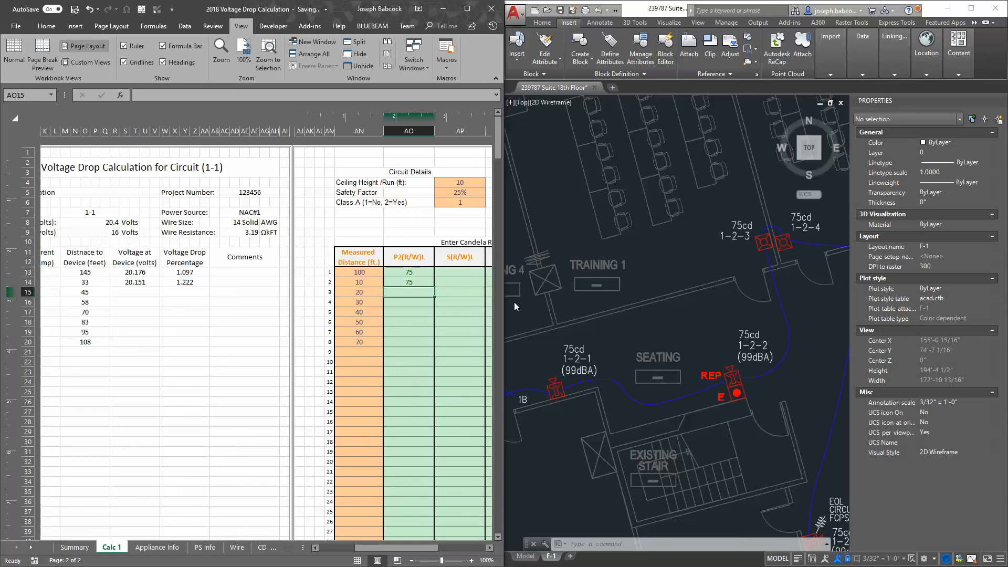
Enter a candela rating of 75 for the third and fourth devices in the S(R/W)L column
left_click(772, 249)
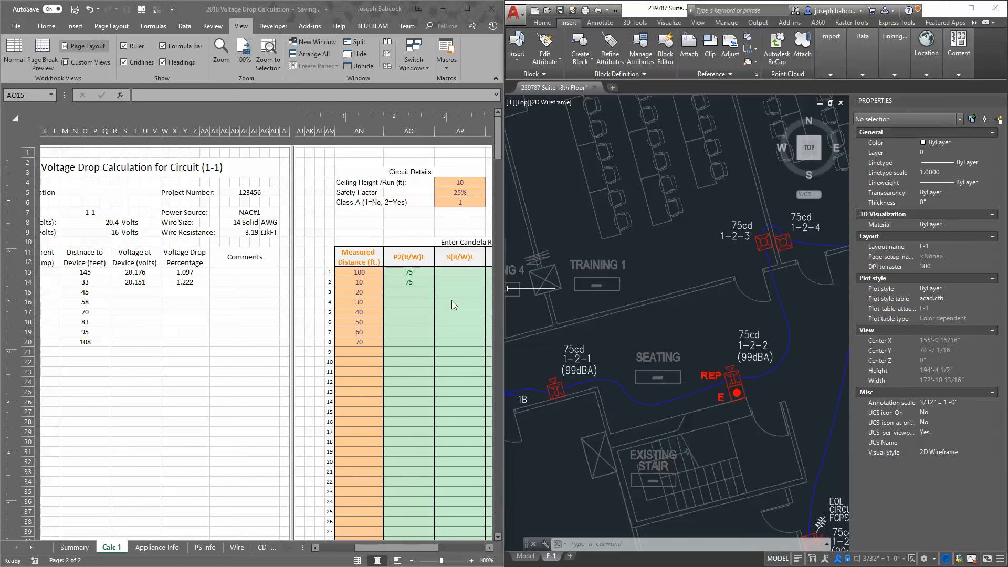
left_click(469, 294)
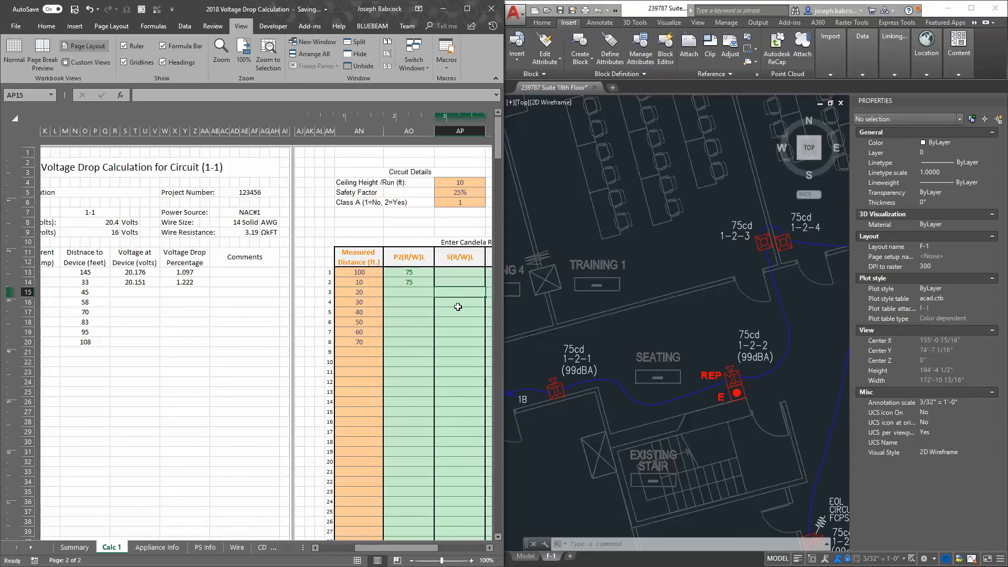
type("75")
key("Return")
type("7")
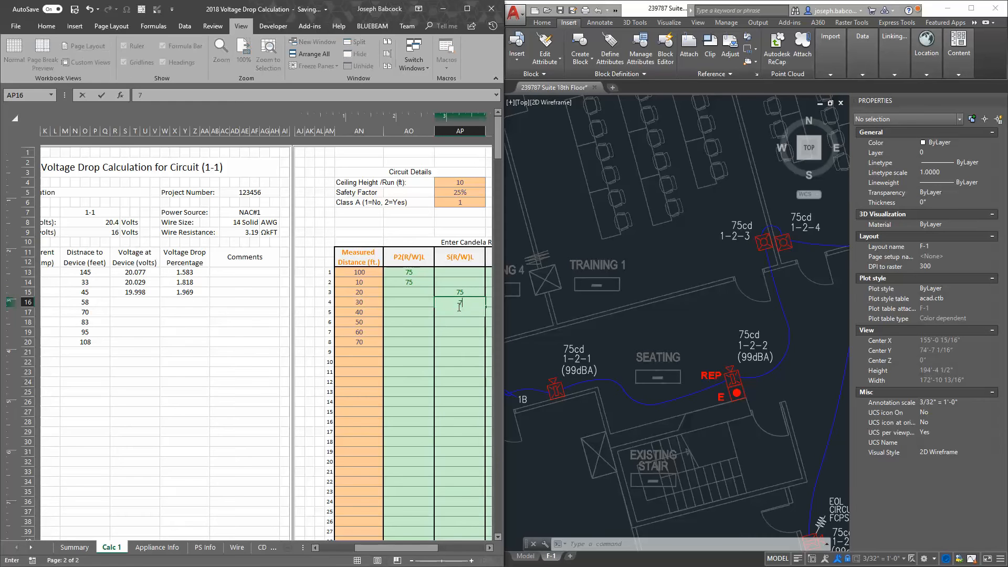
type("5")
key("Return")
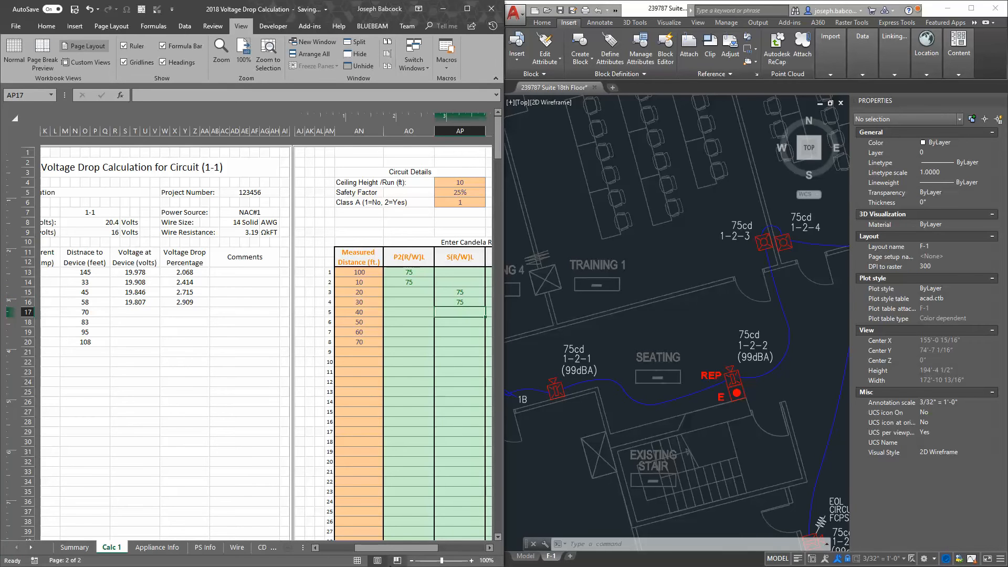
Maximize the workbook so the circuit calculation and the candela entry table are both fully in view
left_click_drag(408, 548, 408, 548)
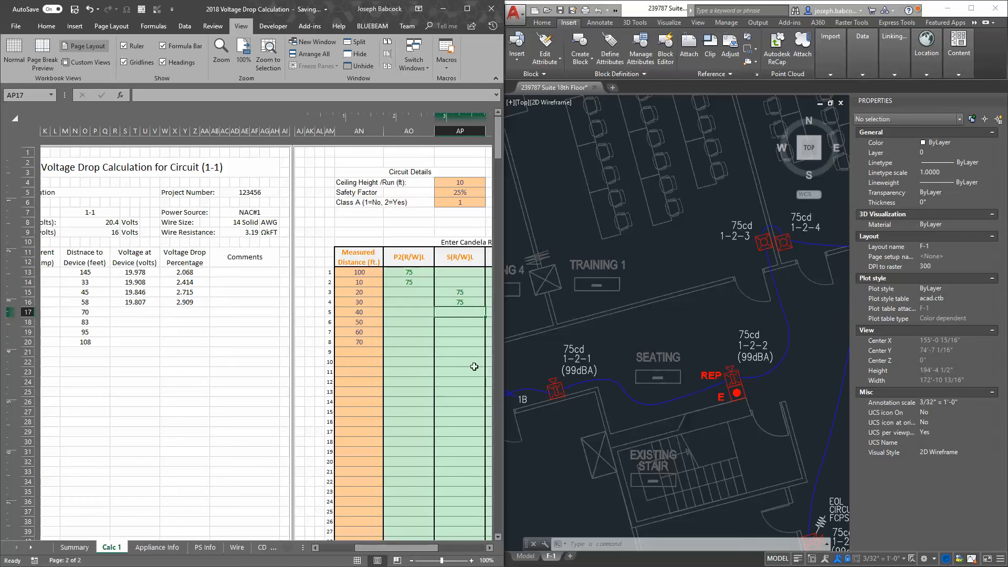
double_click(471, 15)
left_click_drag(677, 548, 633, 547)
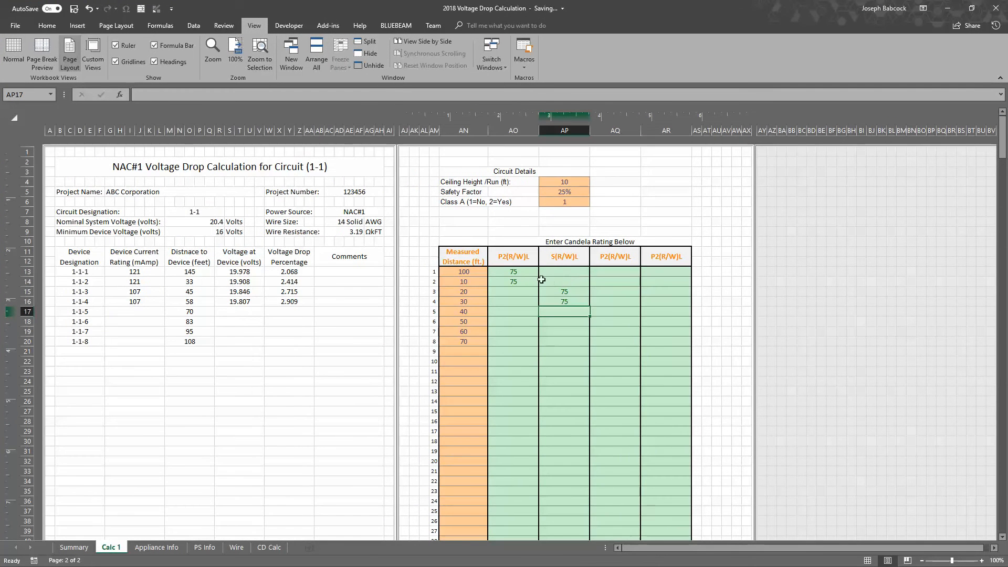
Compare the P2(R/W)L and S(R/W)L candela entries with the current rating calculated for device 1-1-1
left_click(518, 264)
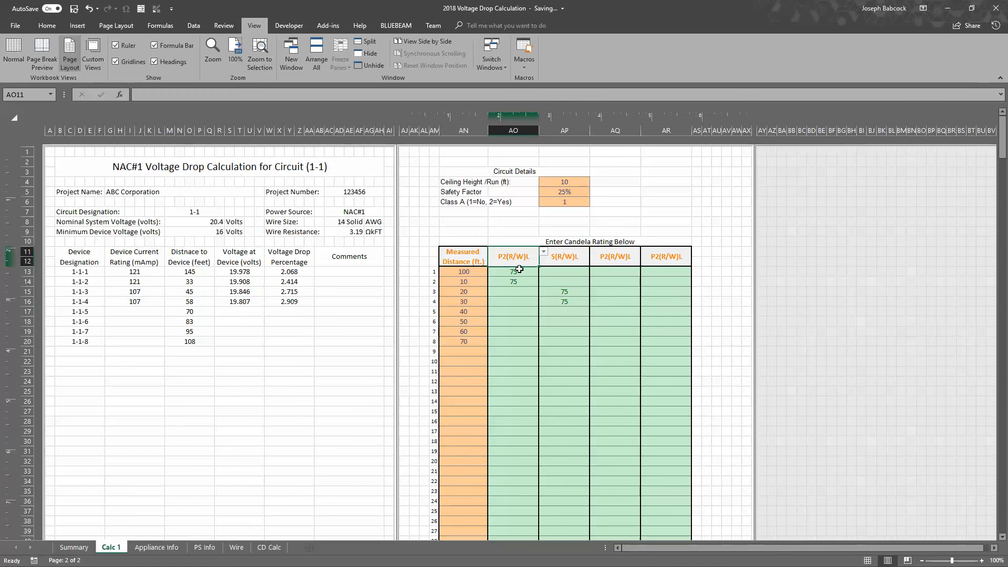
left_click_drag(519, 269, 531, 342)
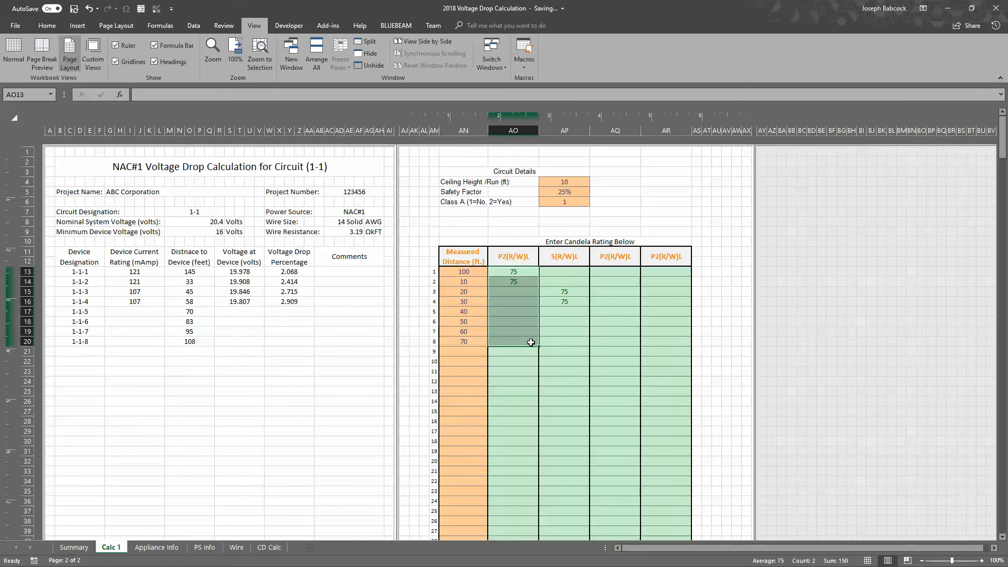
left_click_drag(570, 271, 567, 344)
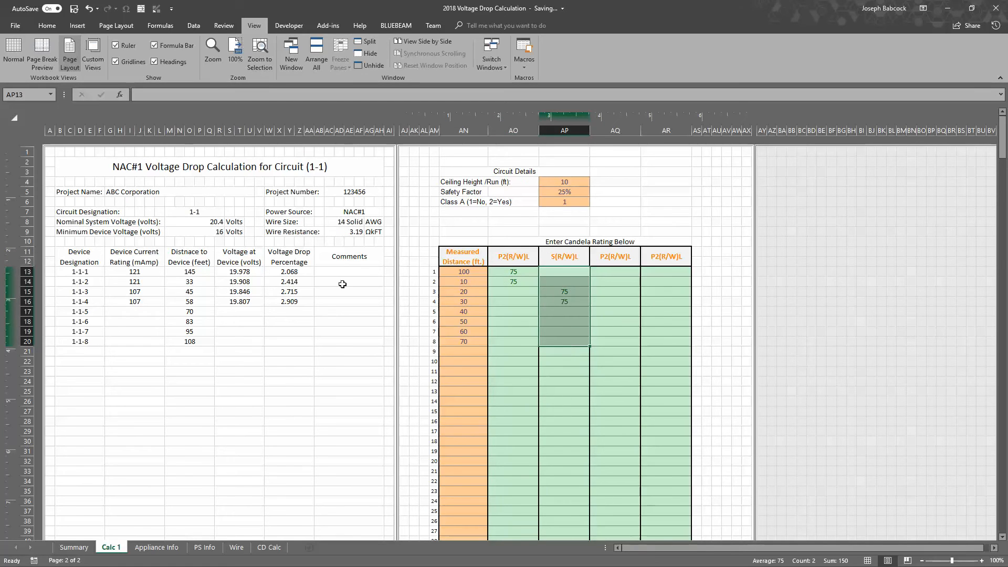
left_click(140, 274)
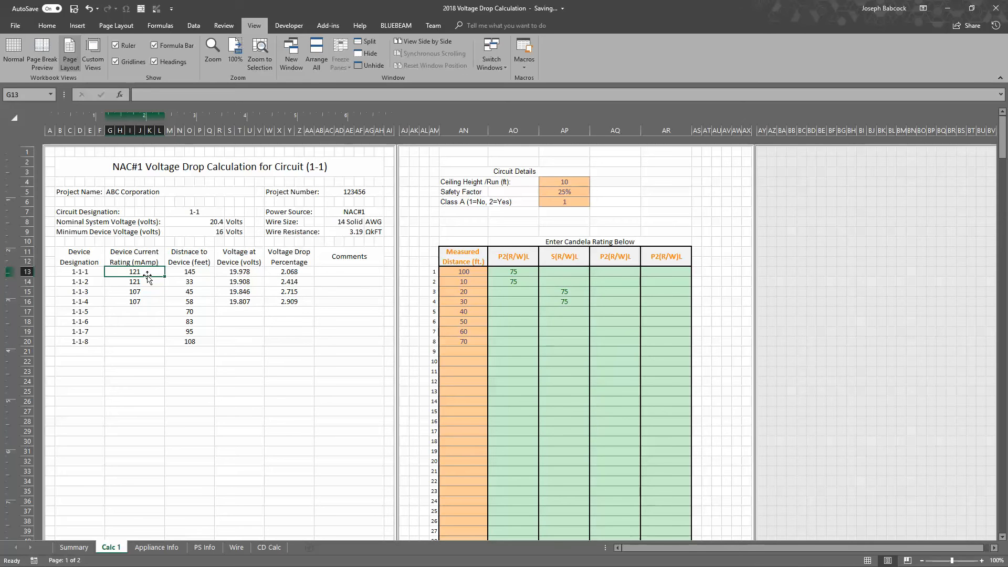
Examine the P2(R/W)L currents and candela headings on the Appliance Info sheet, and return to the second device's candela entry on Calc 1
left_click(175, 550)
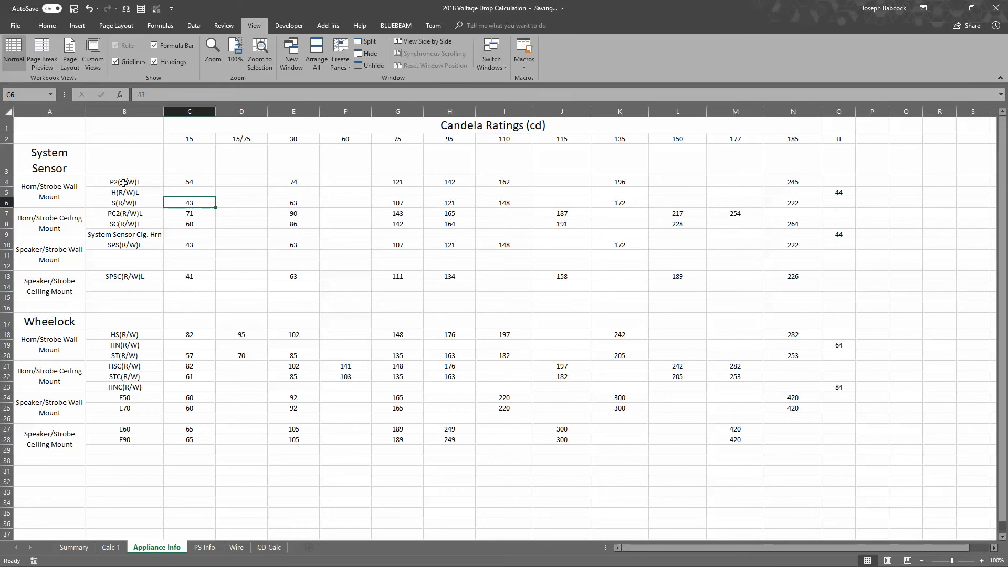
left_click_drag(123, 183, 851, 182)
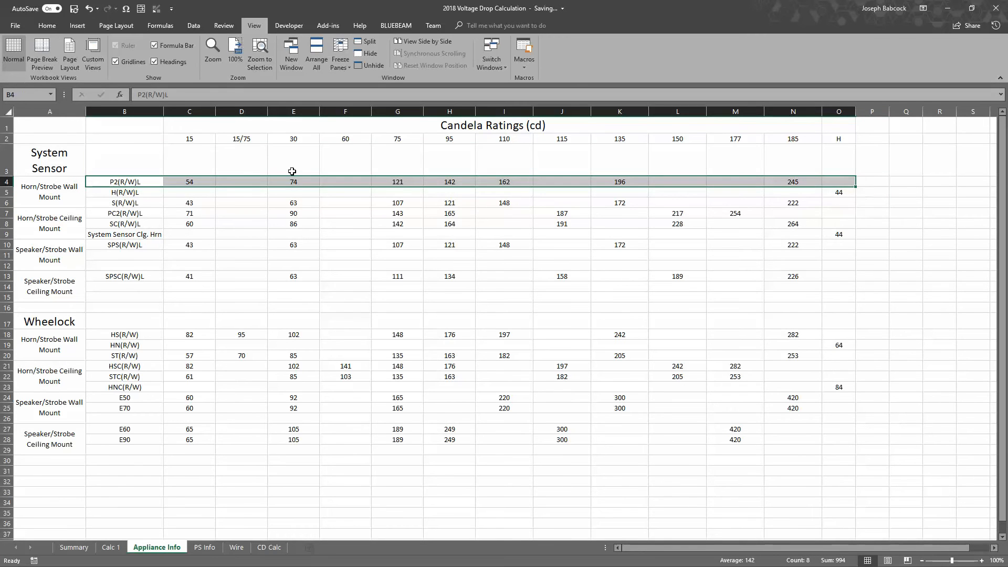
left_click_drag(197, 139, 846, 137)
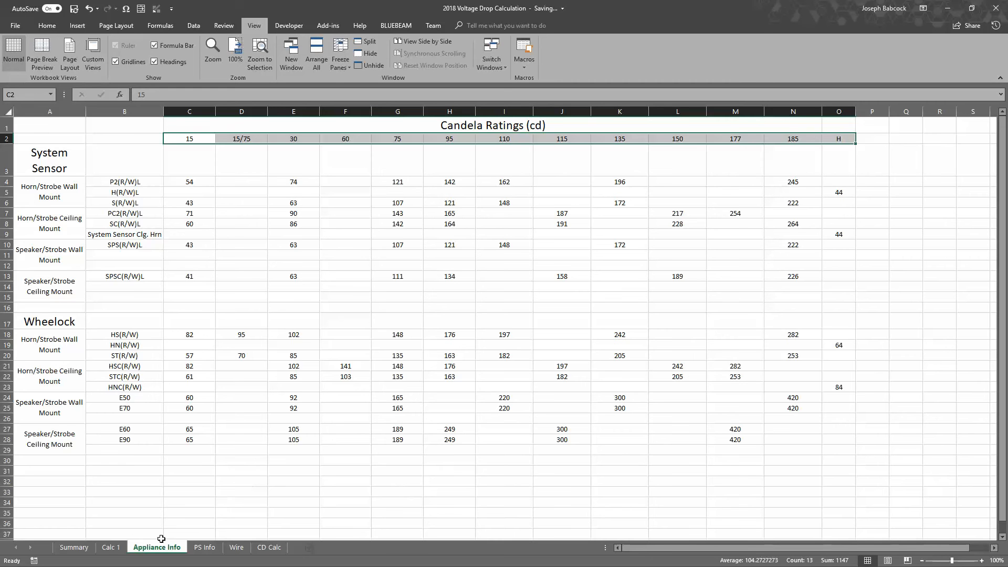
left_click(111, 547)
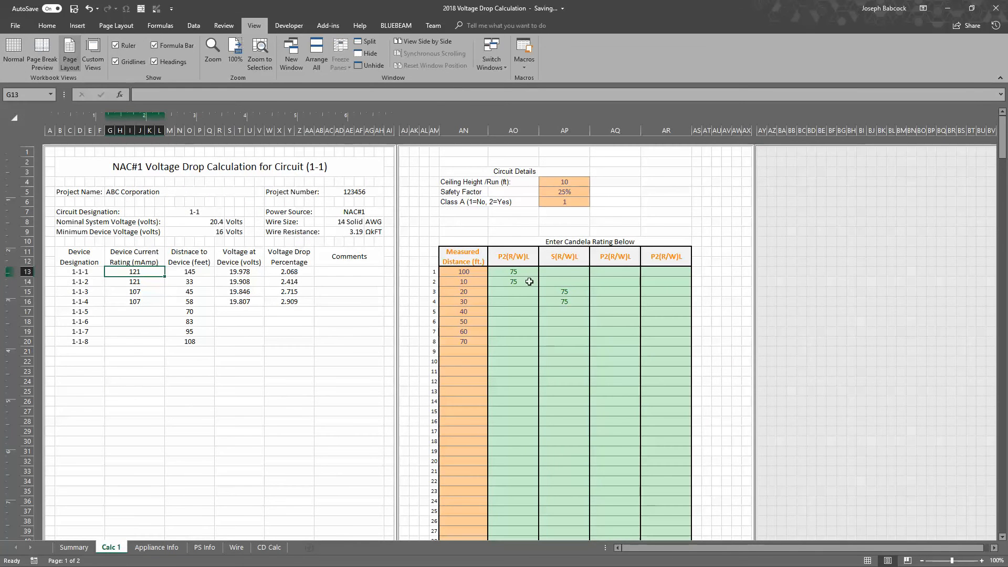
left_click(529, 282)
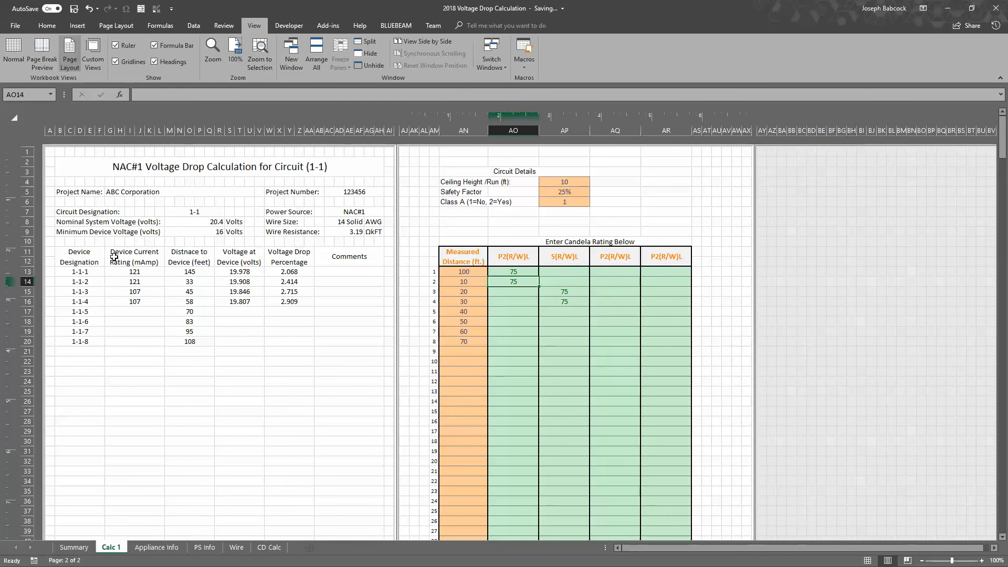
Compare the calculated device current ratings on Calc 1 with the highlighted currents in the UL Current Draw Data PDF in Bluebeam Revu
left_click(147, 273)
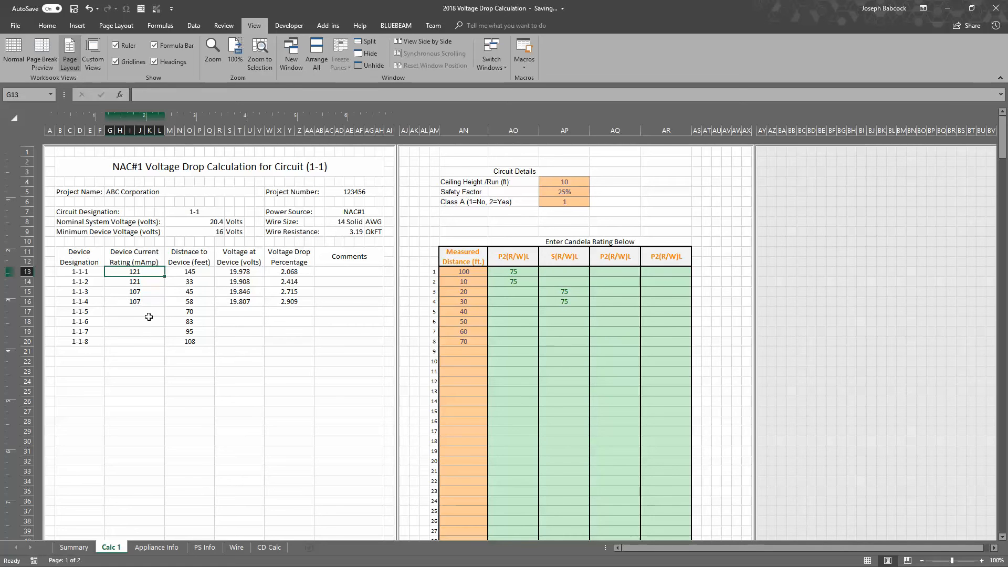
left_click_drag(150, 300, 153, 342)
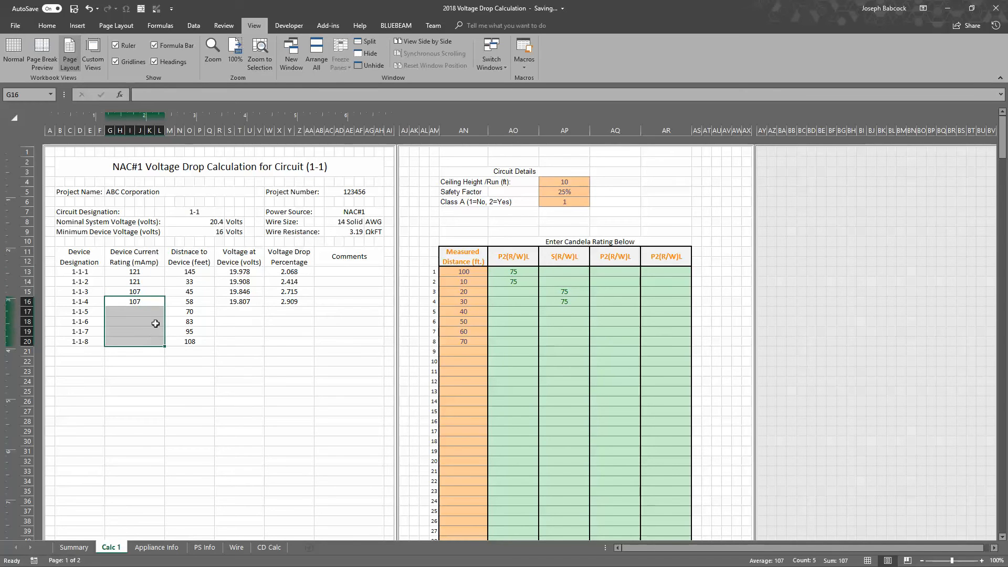
left_click_drag(154, 272, 149, 336)
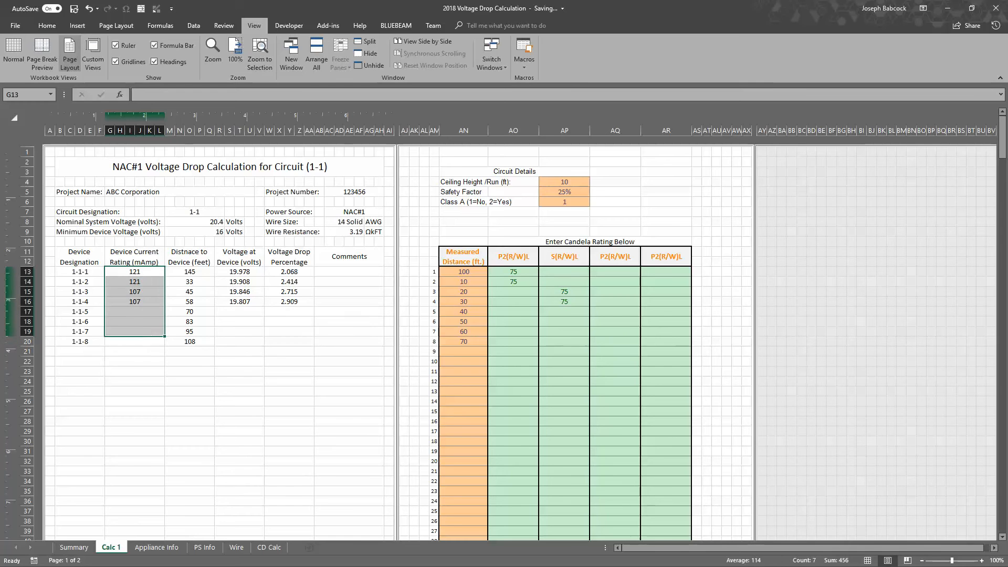
key("alt+Tab")
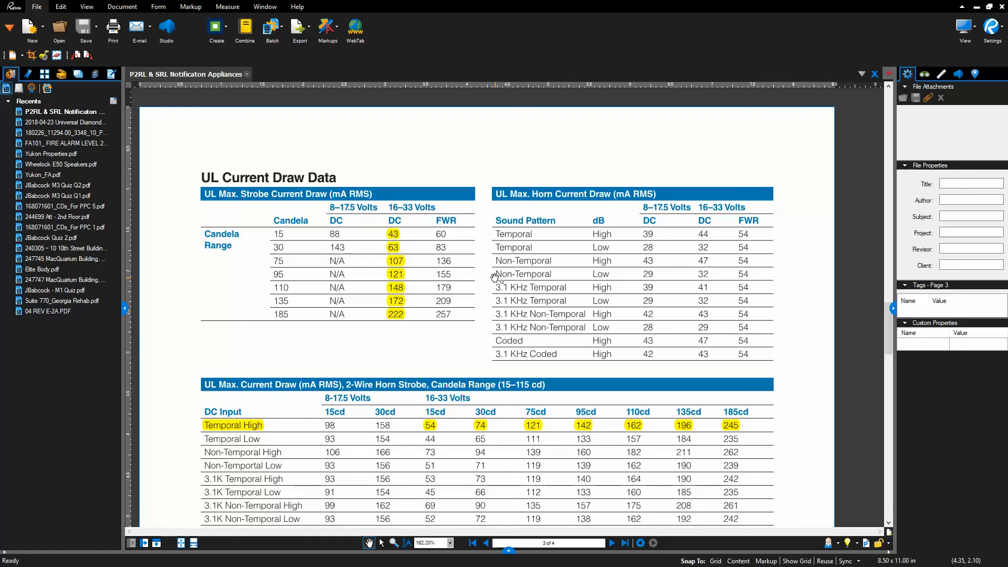
left_click(978, 9)
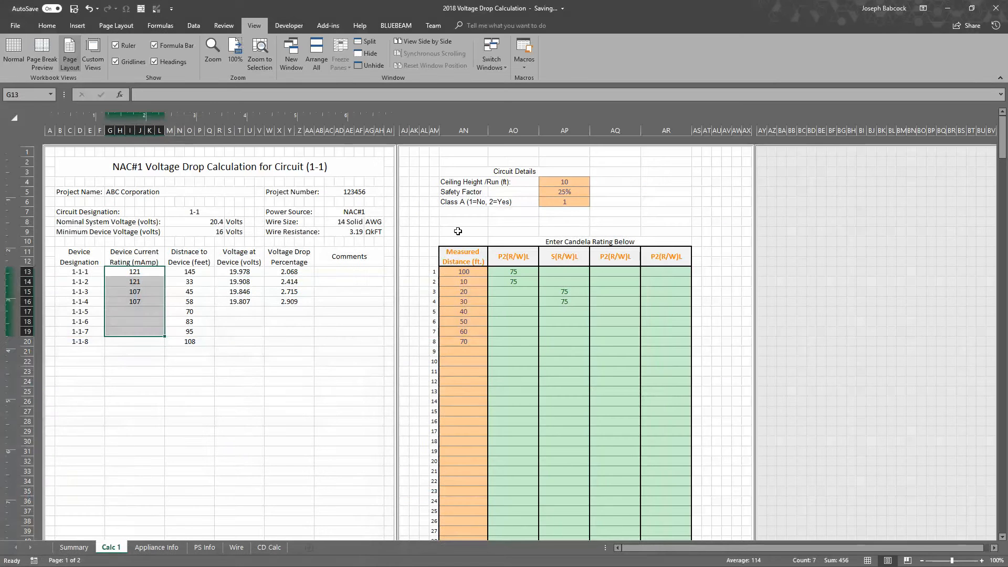
left_click(206, 351)
left_click(135, 300)
left_click(137, 280)
left_click(136, 272)
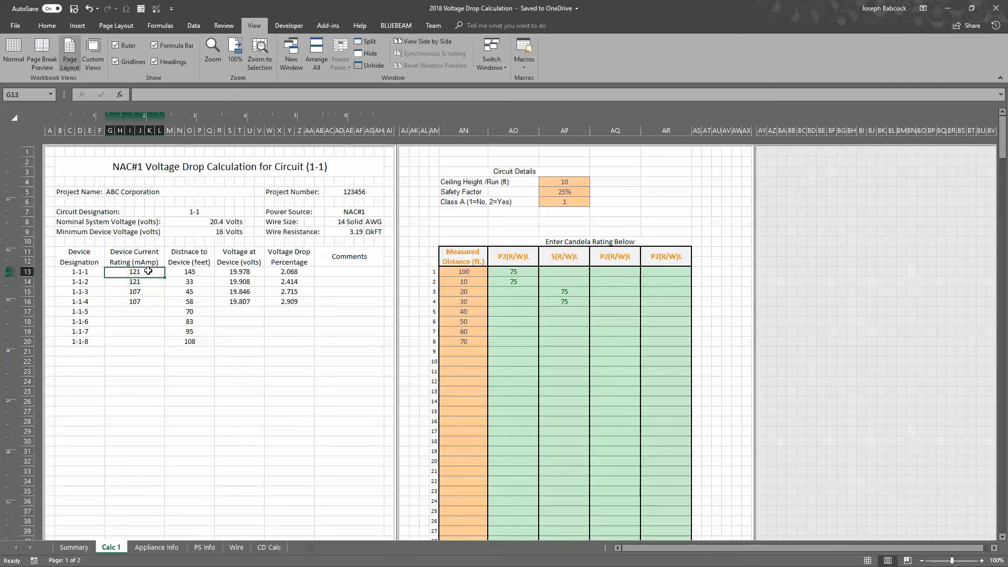
Set the first device's P2(R/W)L candela rating to 15, and replace the second device's P2(R/W)L rating with 15 under S(R/W)L
left_click(511, 274)
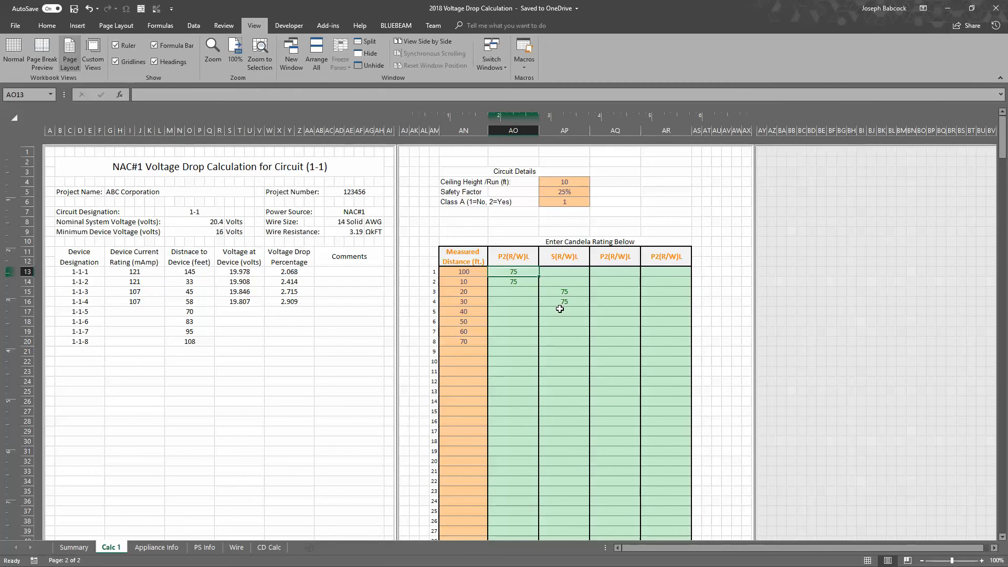
type("1")
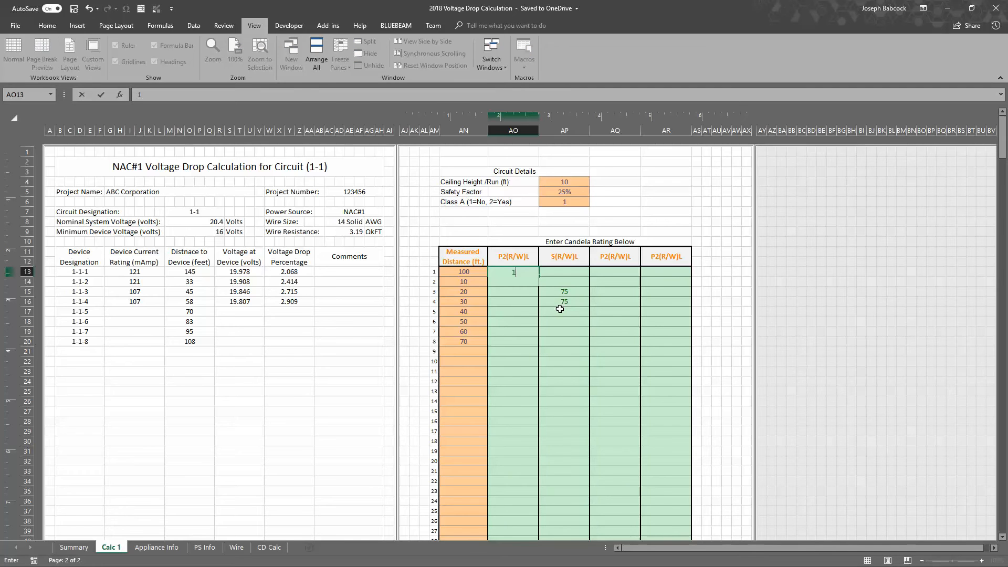
key("Return")
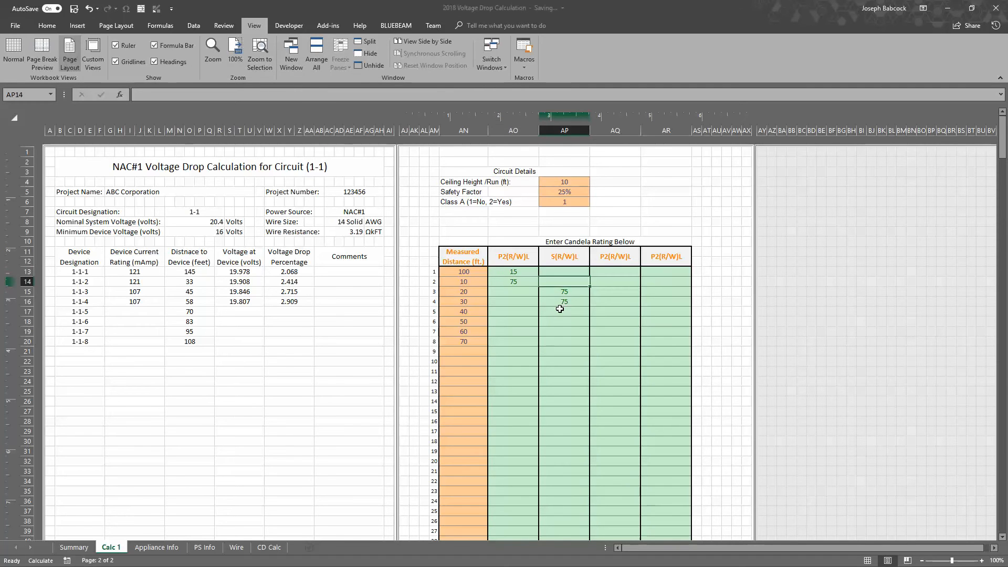
key("Return")
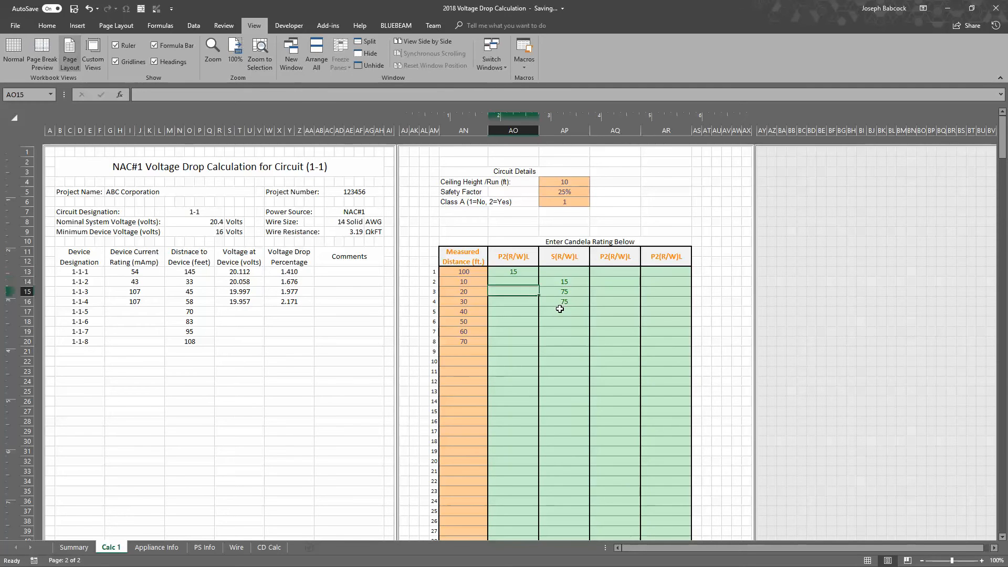
Move the third device's rating to P2(R/W)L as 30, clearing its S(R/W)L entry, and set the fourth device's S(R/W)L rating to 30
type("30")
key("Tab")
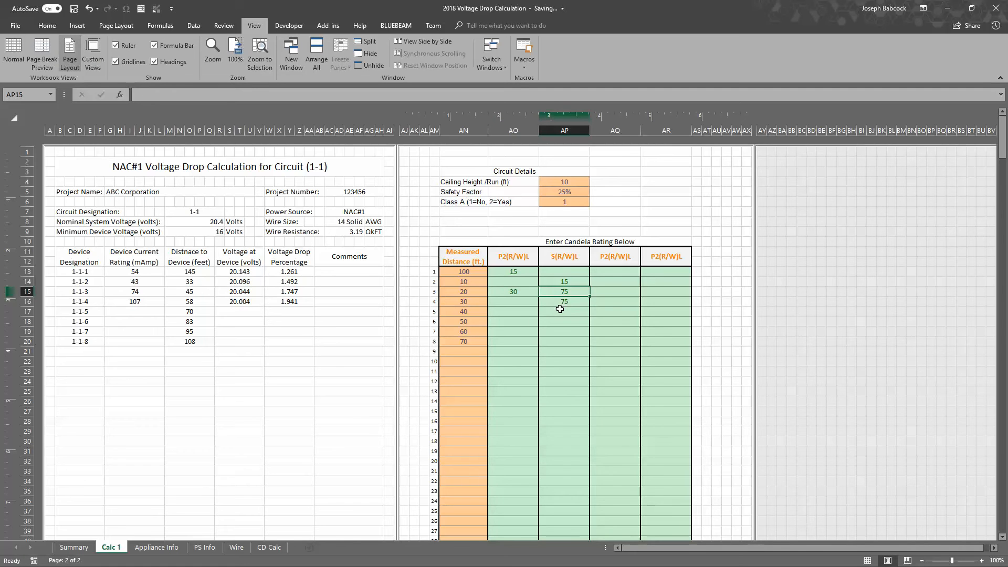
key("Delete")
key("Down")
type("30")
key("Left")
key("Down")
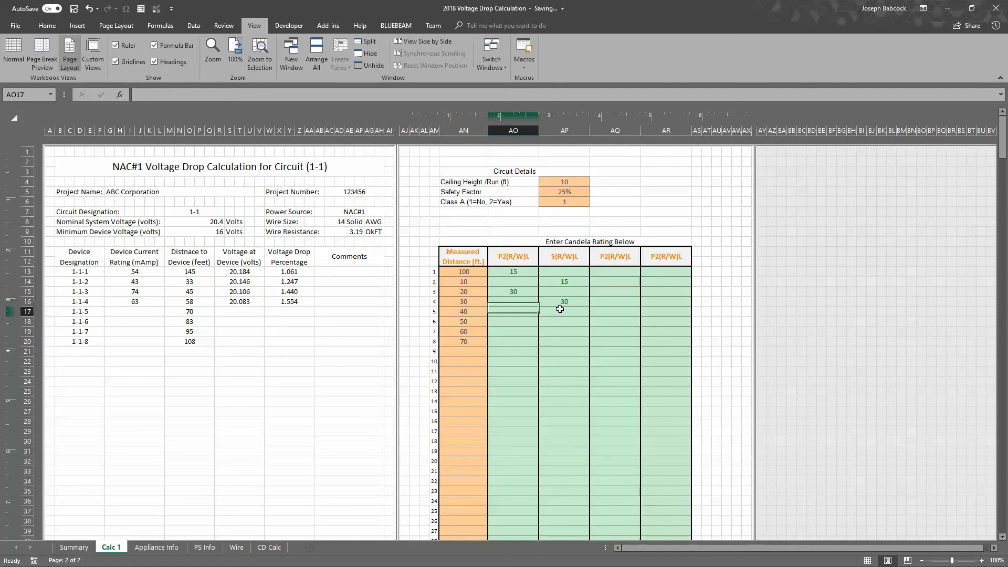
Enter a candela rating of 75 for the fifth device under P2(R/W)L and for the sixth device under S(R/W)L
type("75")
key("Right")
key("Down")
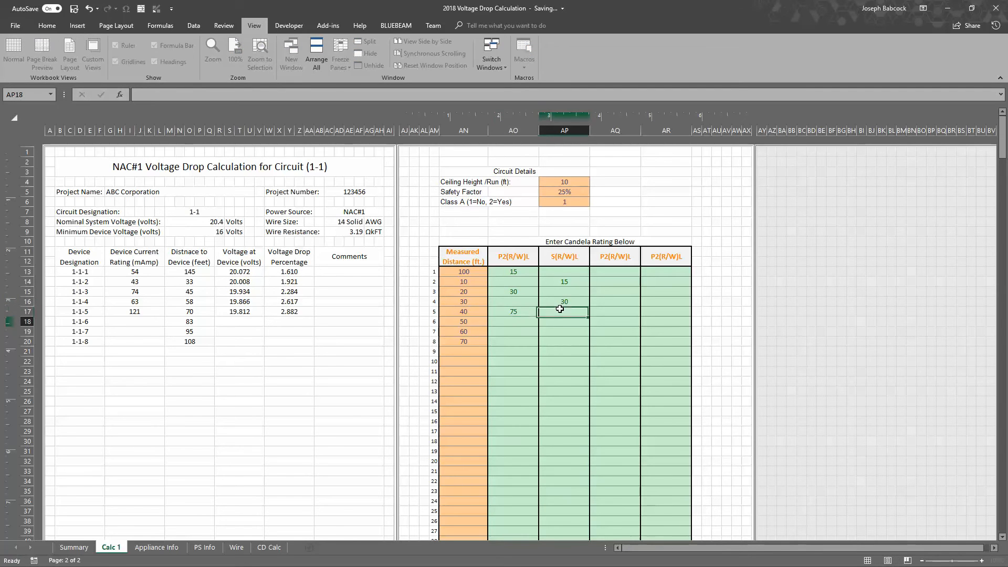
type("75")
key("Left")
key("Down")
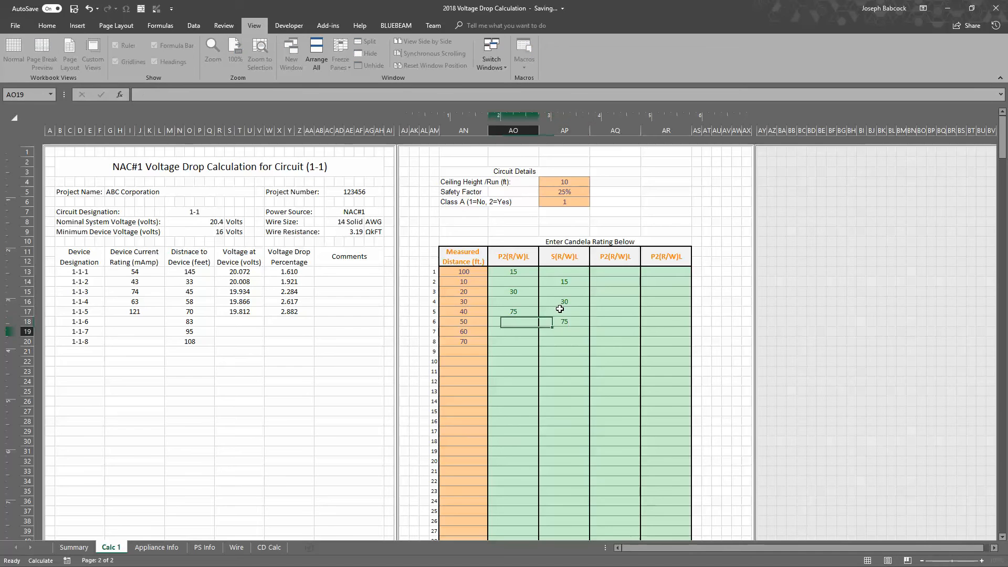
Enter a candela rating of 110 for the seventh device under P2(R/W)L and for the eighth device under S(R/W)L
type("1")
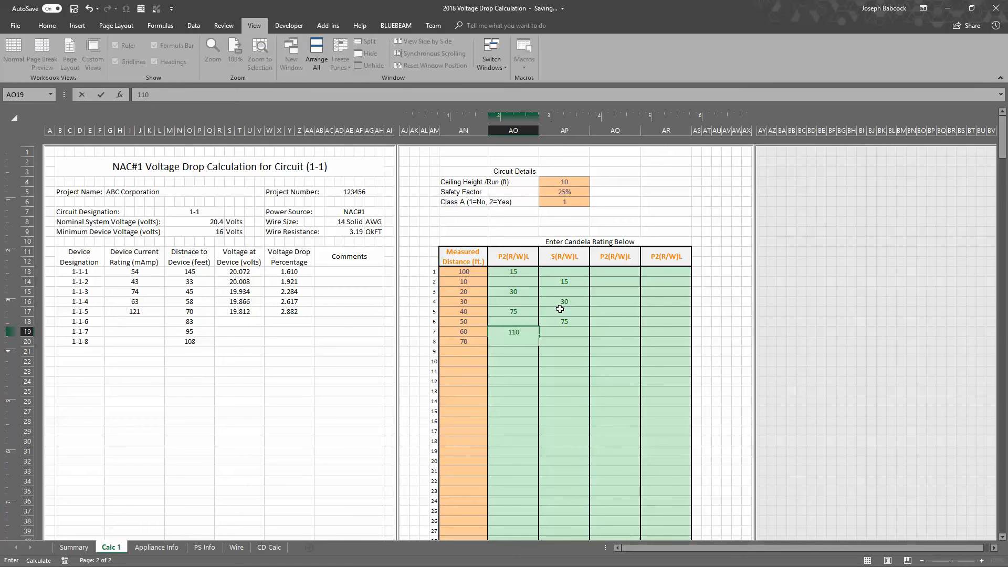
type("10")
key("Right")
key("Down")
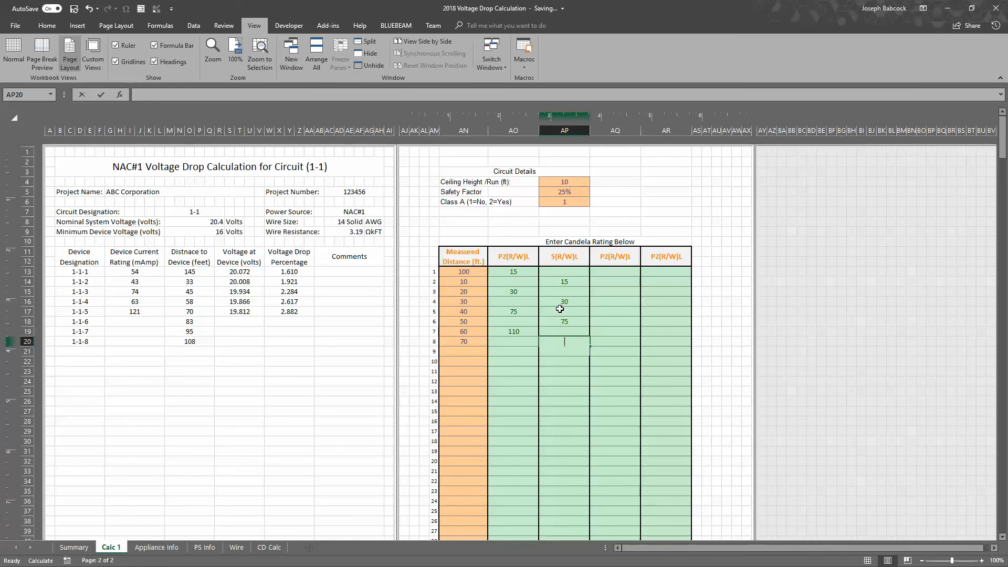
type("110")
key("Return")
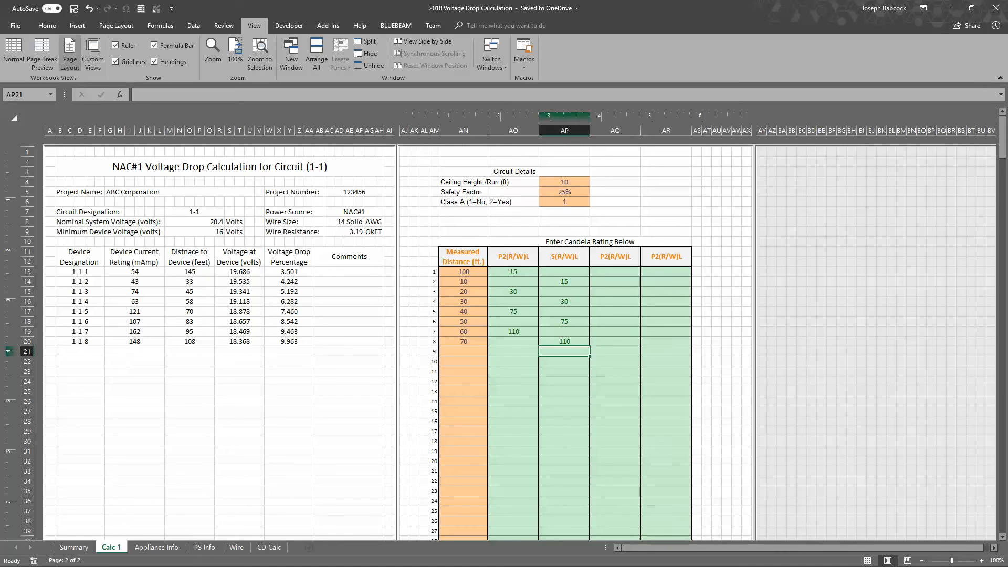
Check the first device's P2(R/W)L candela entry against the current rating calculated for device 1-1-1
left_click(517, 270)
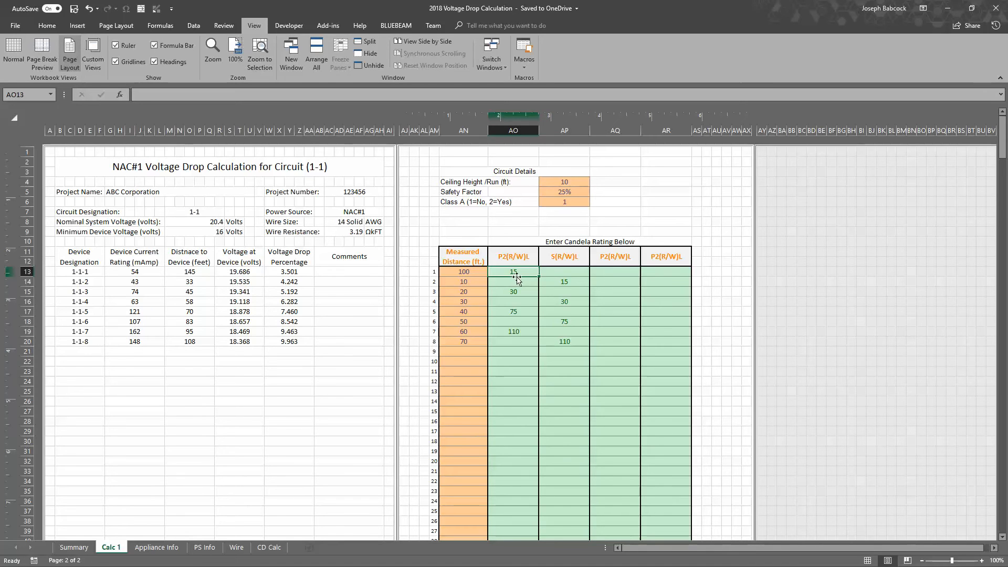
left_click(132, 274)
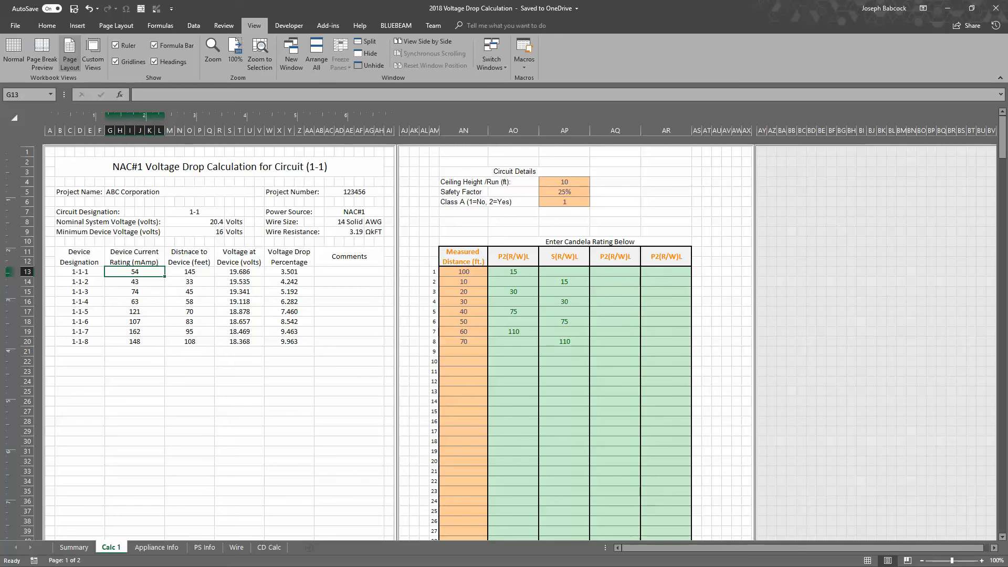
key("alt+Tab")
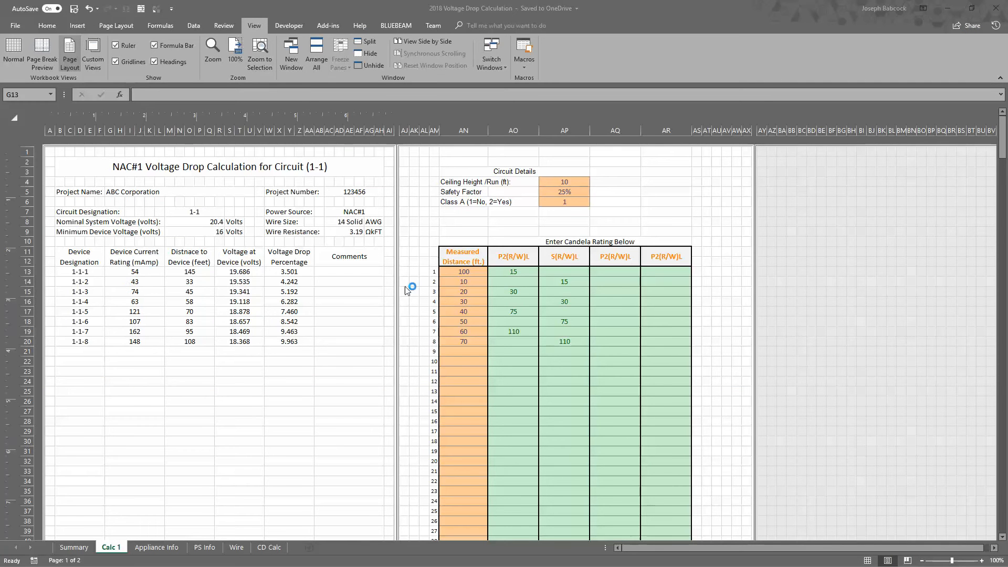
left_click(519, 268)
left_click(514, 273)
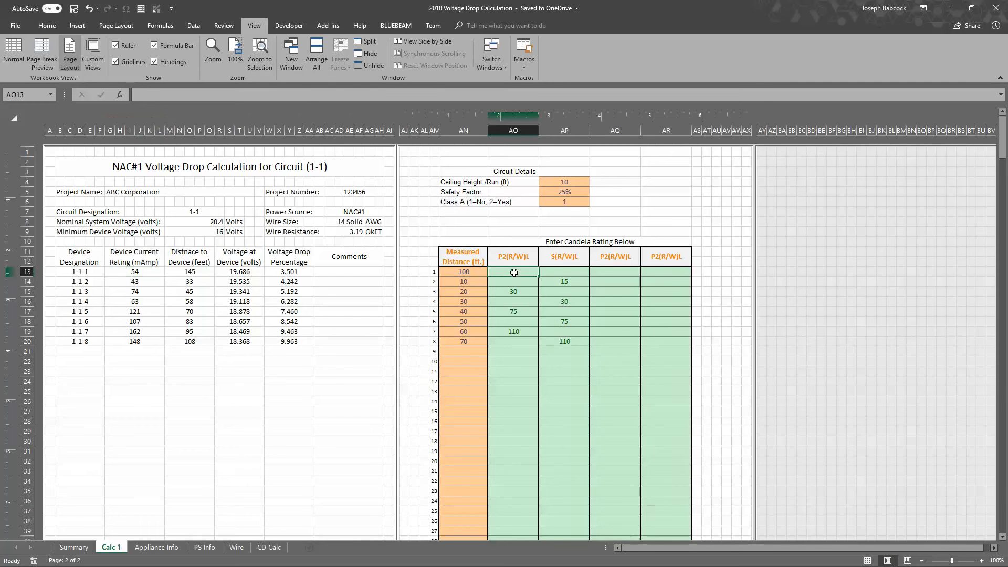
left_click(133, 272)
Compare the currents calculated for devices 1-1-3, 1-1-5 and 1-1-7 with the horn strobe current draw table in the Bluebeam Revu PDF
left_click(515, 292)
key("Delete")
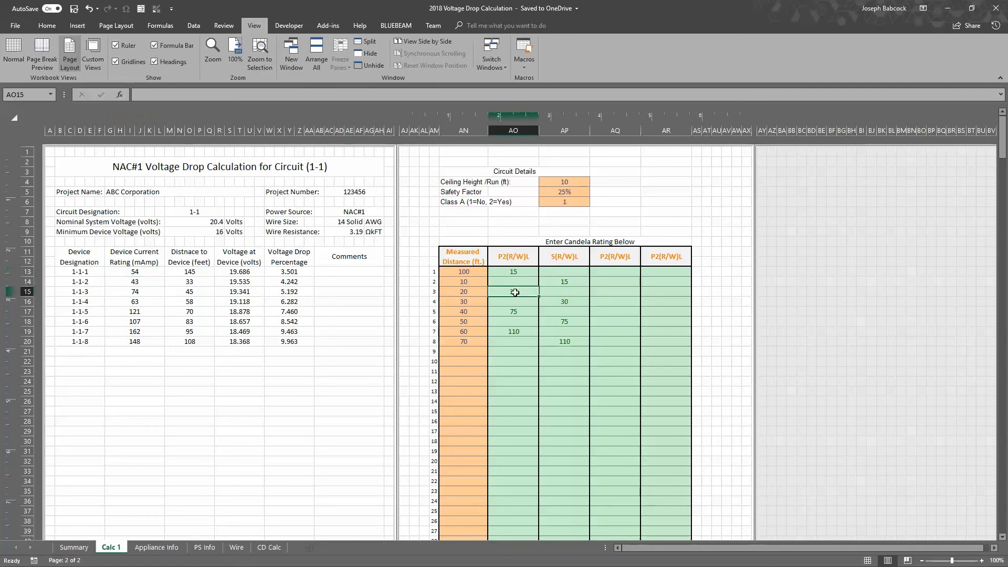
left_click(141, 293)
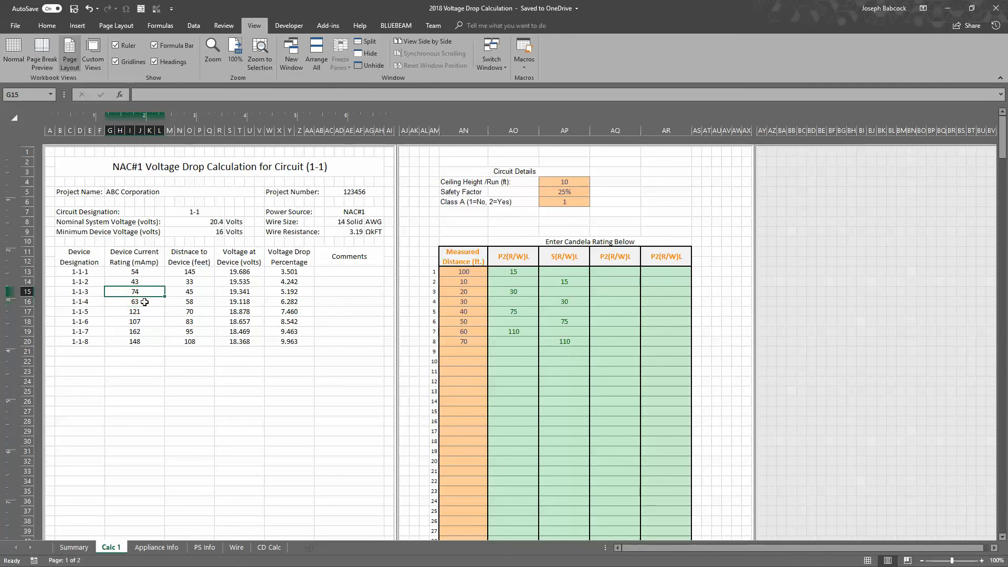
left_click(145, 312)
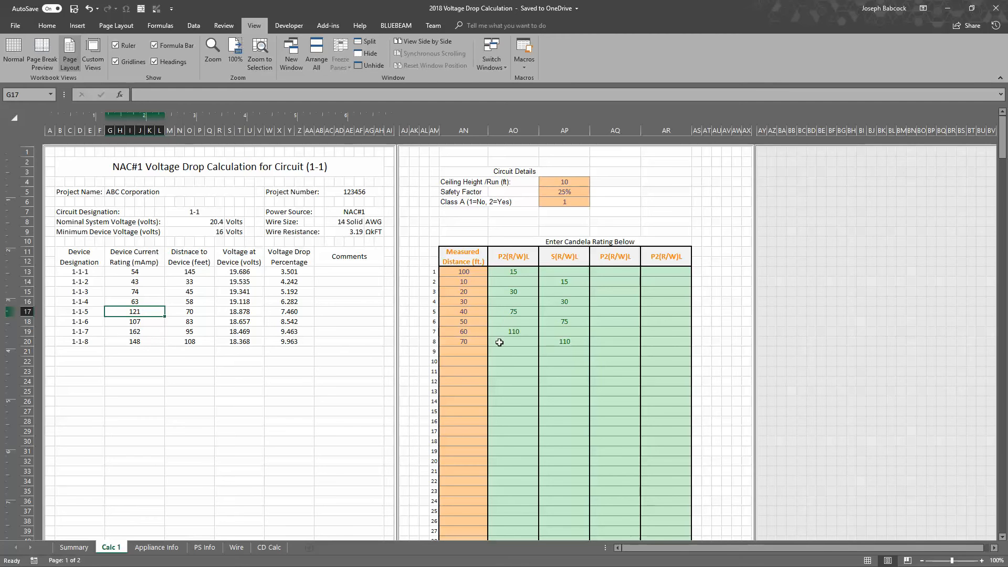
left_click(146, 334)
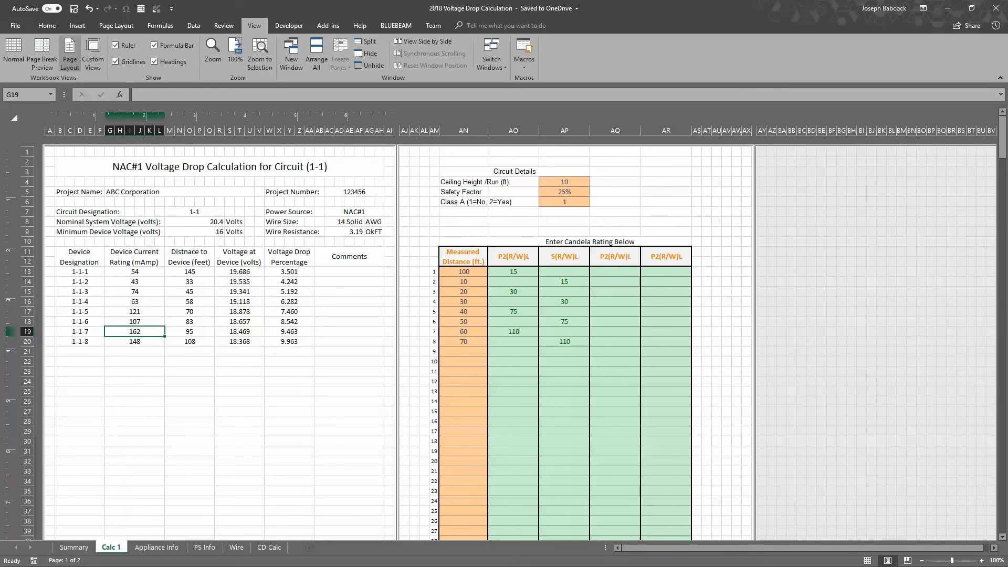
key("alt+Tab")
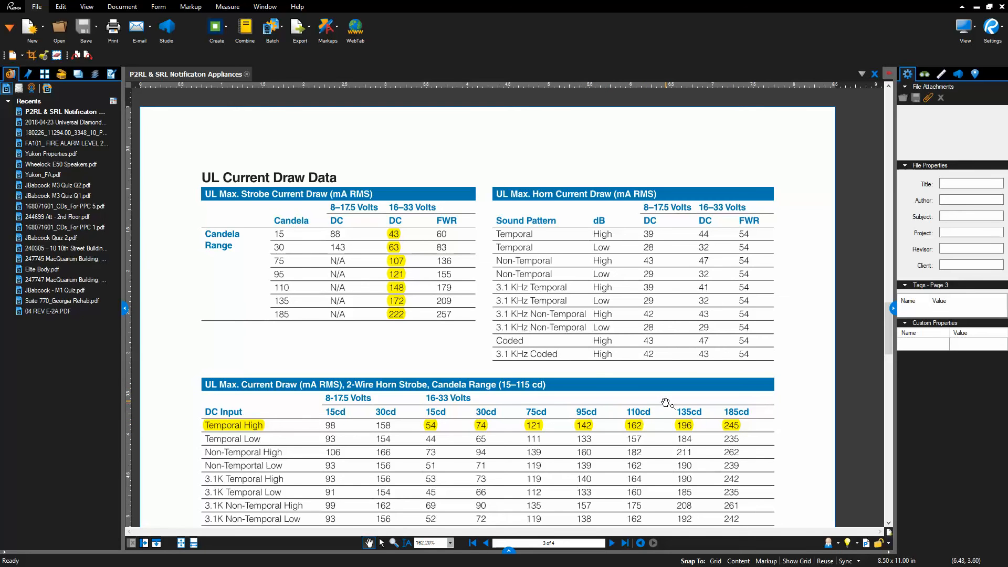
left_click(976, 7)
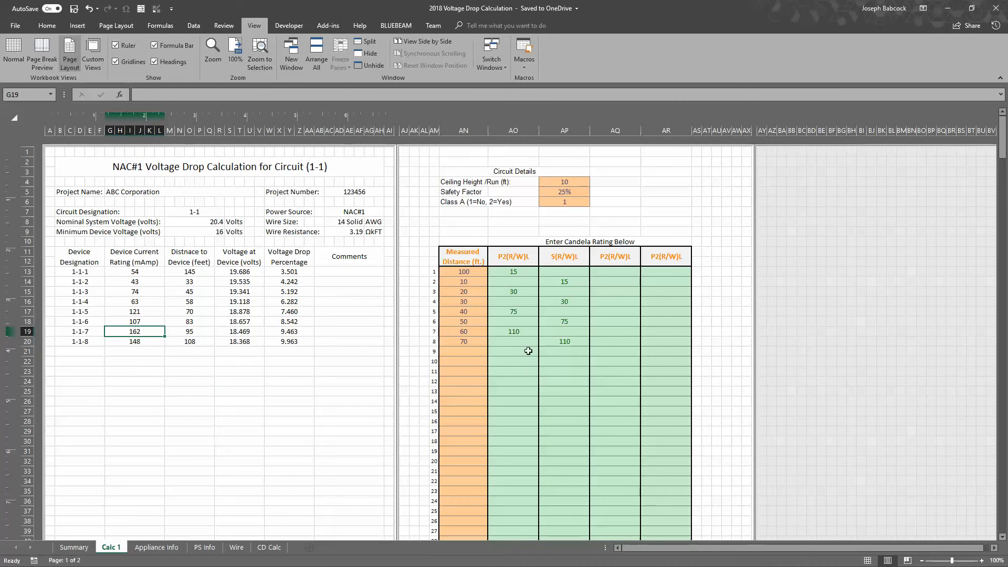
Set the seventh device's P2(R/W)L candela rating to 95 and check the current rating calculated for device 1-1-7
left_click(518, 332)
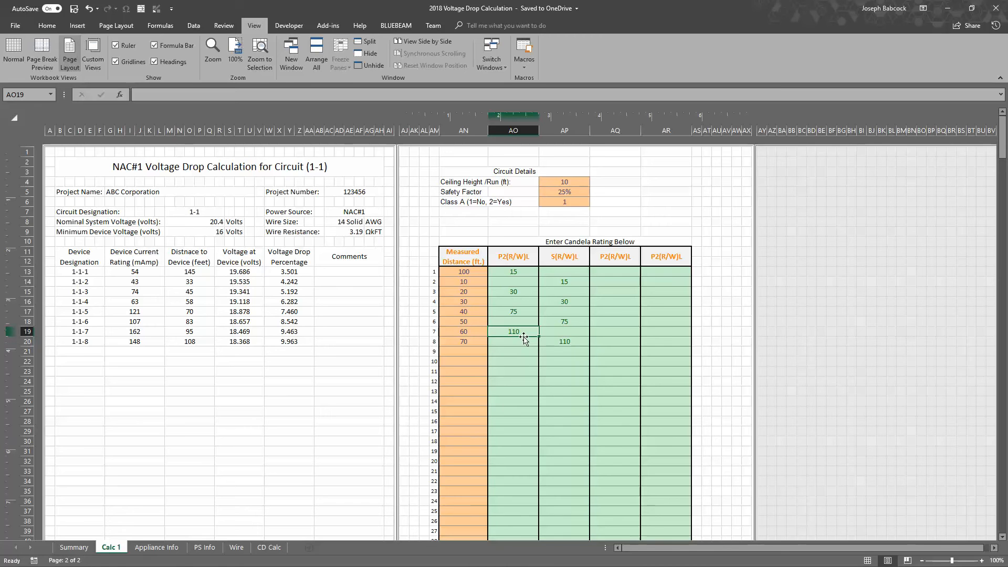
type("95")
key("Return")
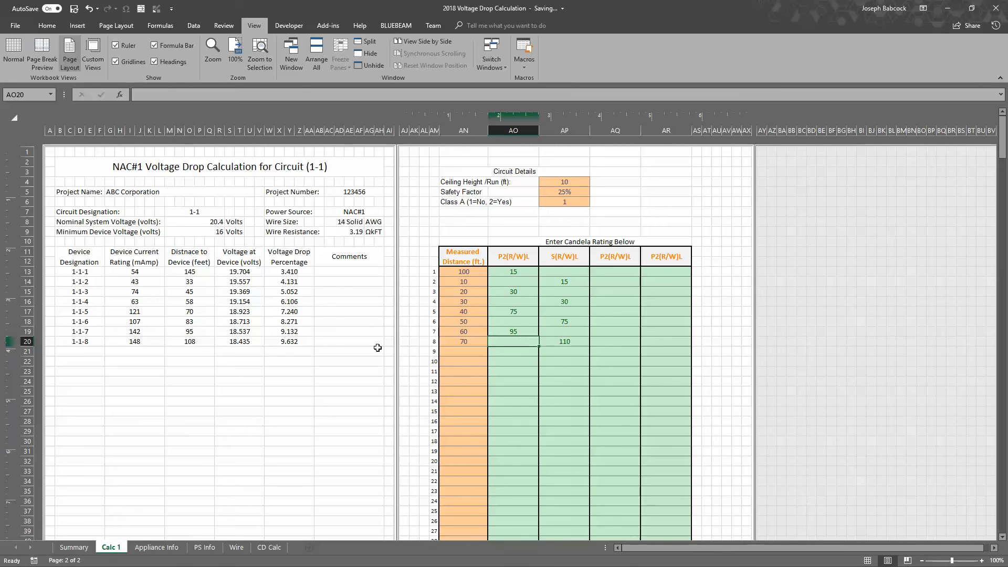
left_click(155, 331)
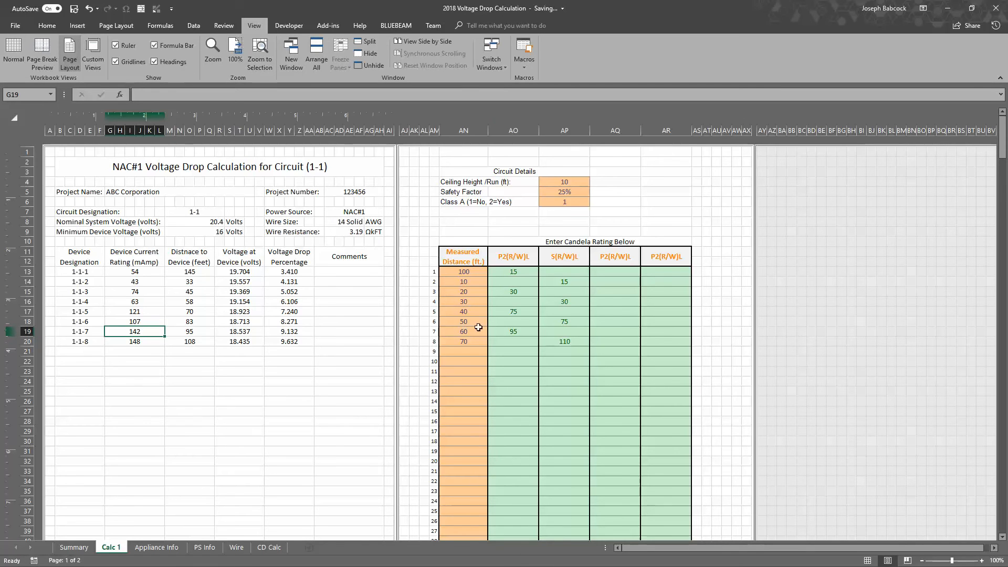
Set the seventh device's P2(R/W)L candela rating back to 110
left_click(512, 331)
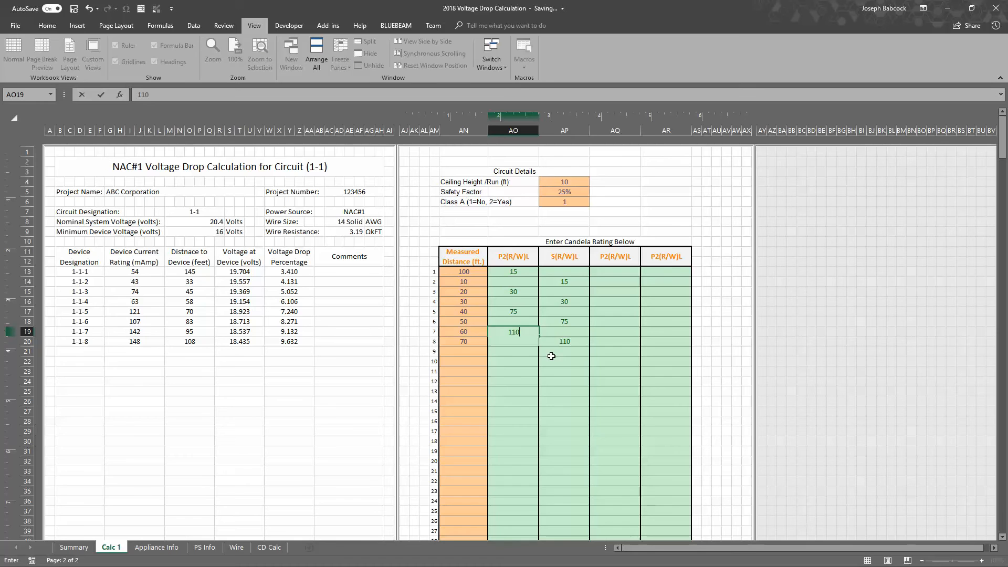
type("110")
key("Return")
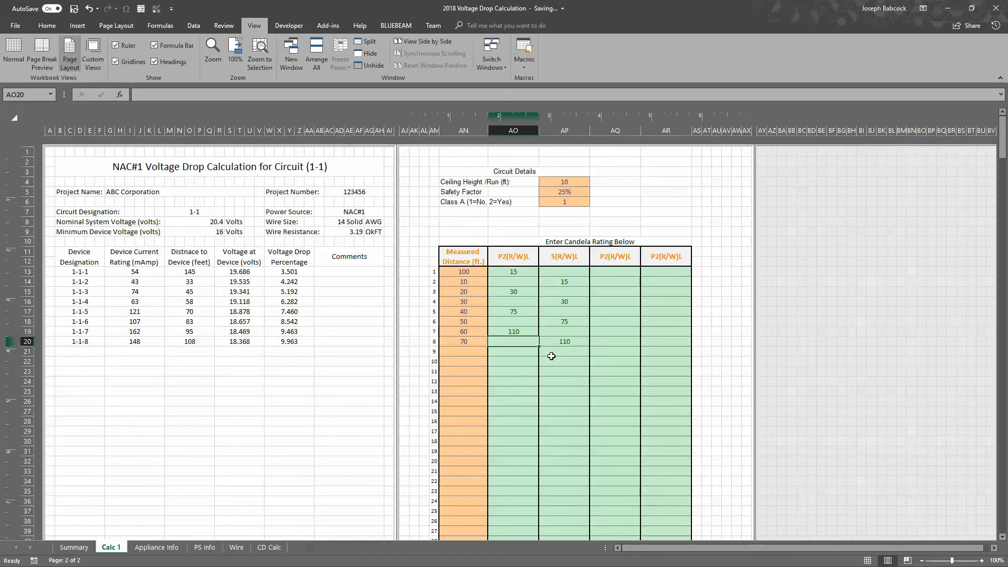
Review the eighth device's S(R/W)L candela entry and the P2(R/W)L entries for the first seven devices
left_click(554, 343)
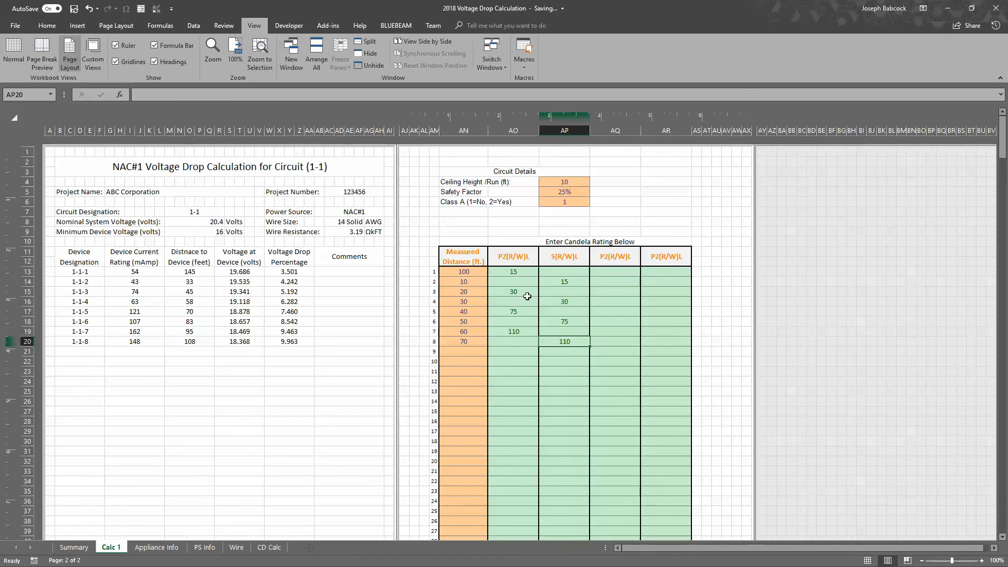
left_click_drag(520, 272, 519, 332)
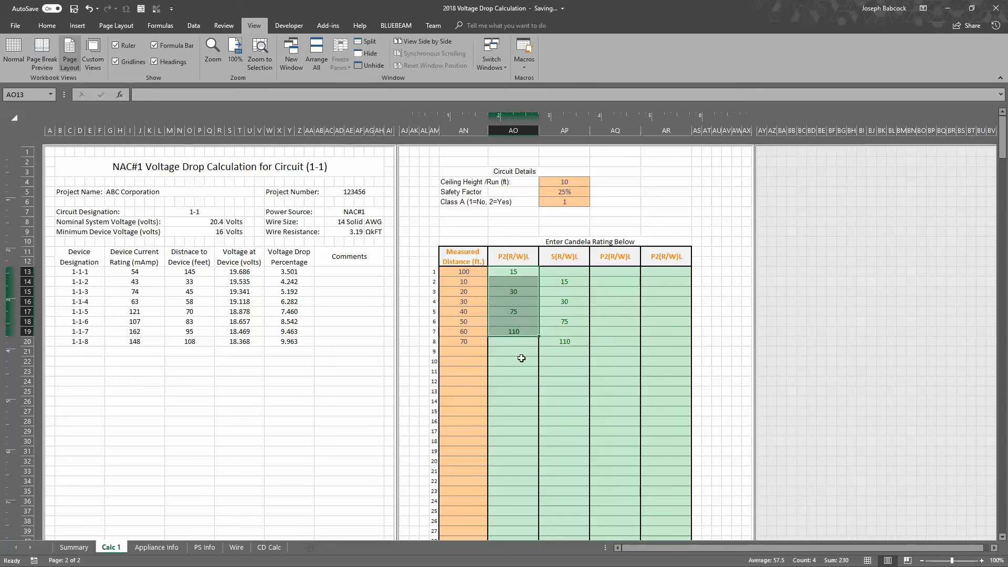
left_click(529, 322)
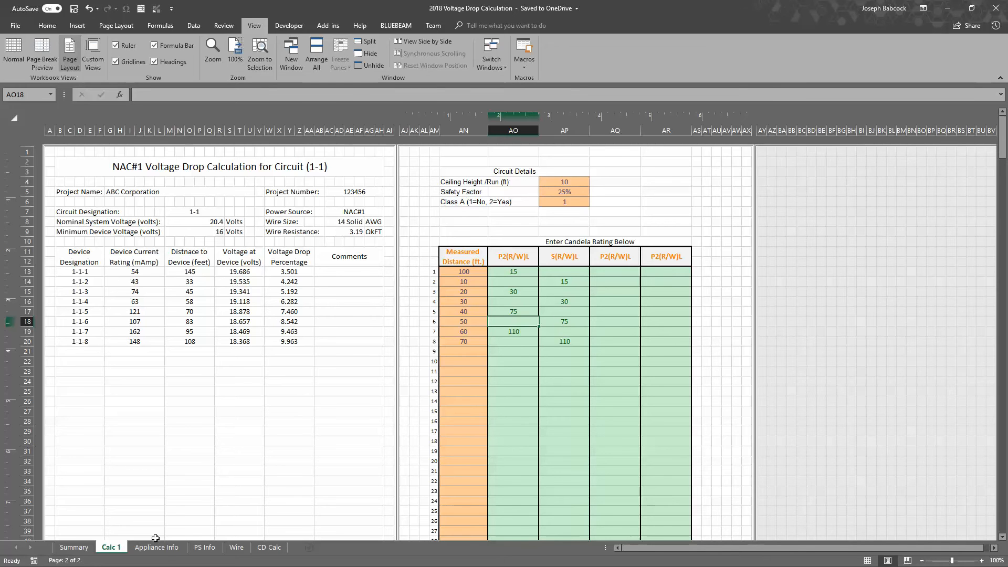
Review the Wheelock HS(R/W) currents and the System Sensor current table on the Appliance Info sheet
left_click(174, 547)
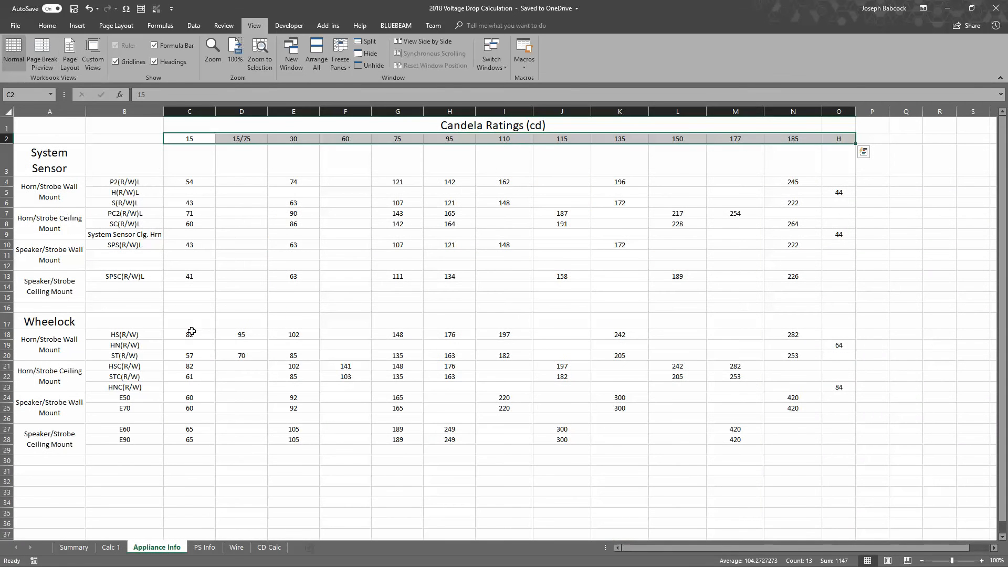
left_click_drag(192, 332, 803, 336)
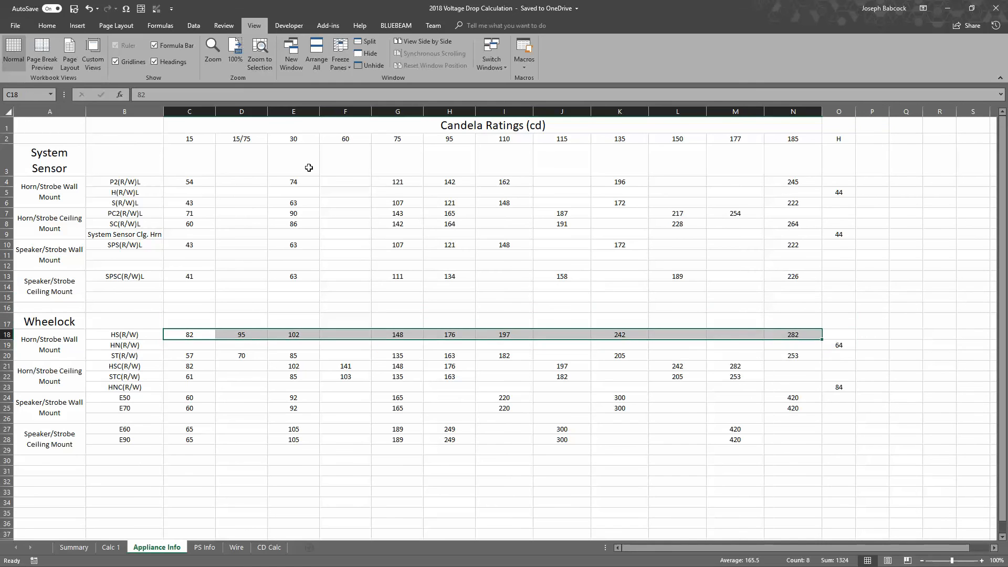
left_click_drag(175, 165, 463, 310)
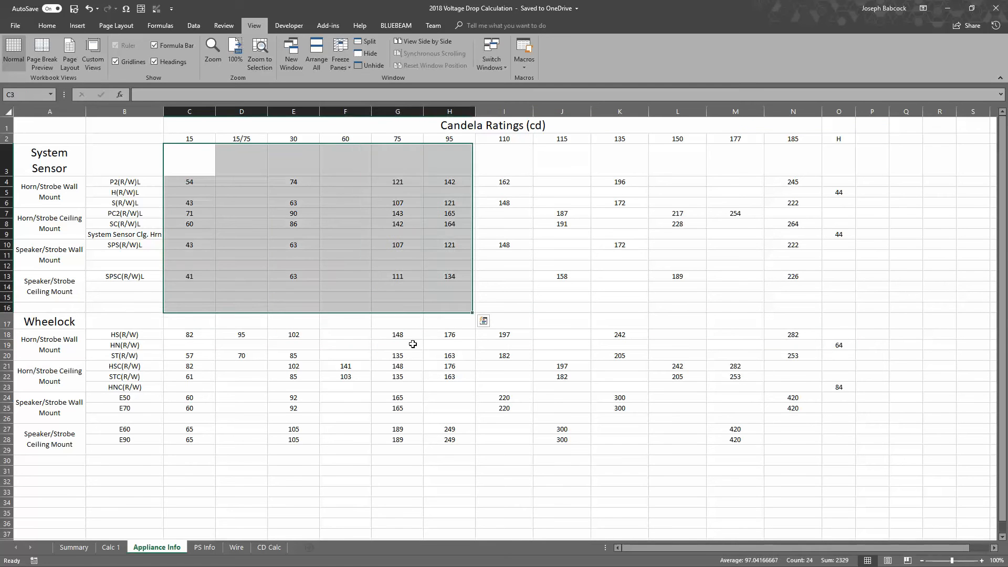
Return to Calc 1 and review the measured distances and the candela entries of the eight devices
left_click(110, 548)
left_click(620, 323)
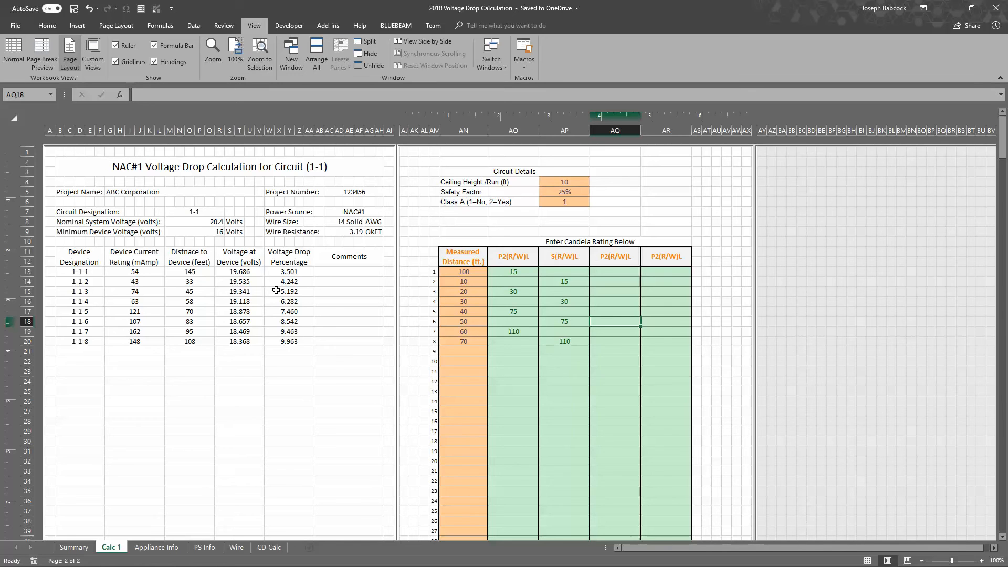
left_click_drag(472, 270, 478, 343)
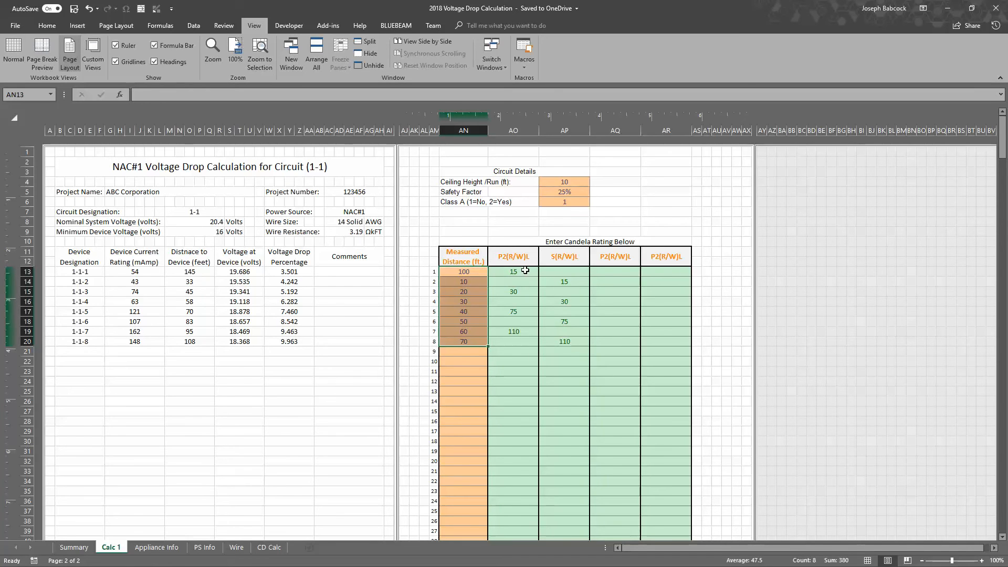
left_click_drag(526, 269, 549, 340)
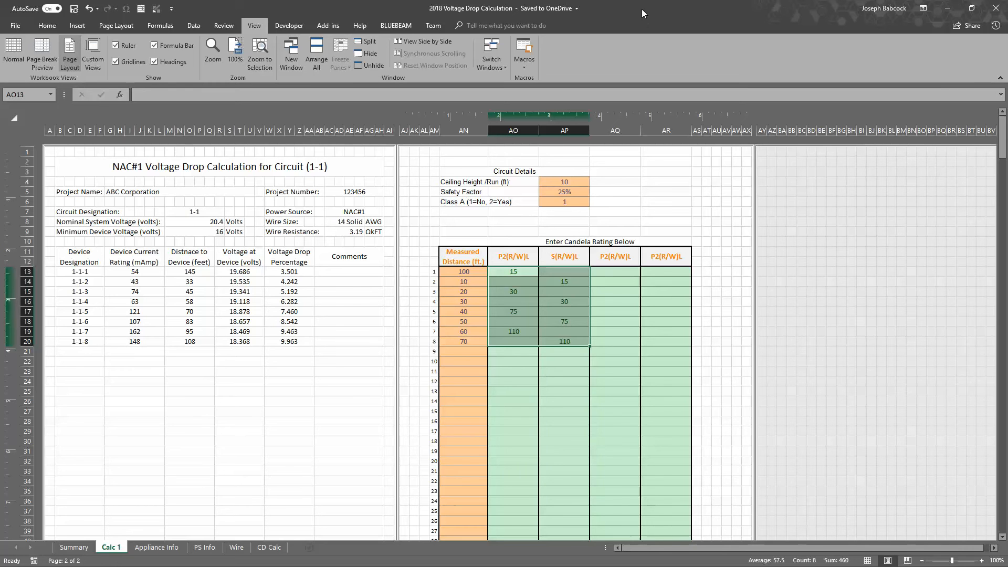
Show the Summary sheet side by side with the fcpsFS6&8batterycalc workbook, with the total milliamps cell selected
left_click(73, 548)
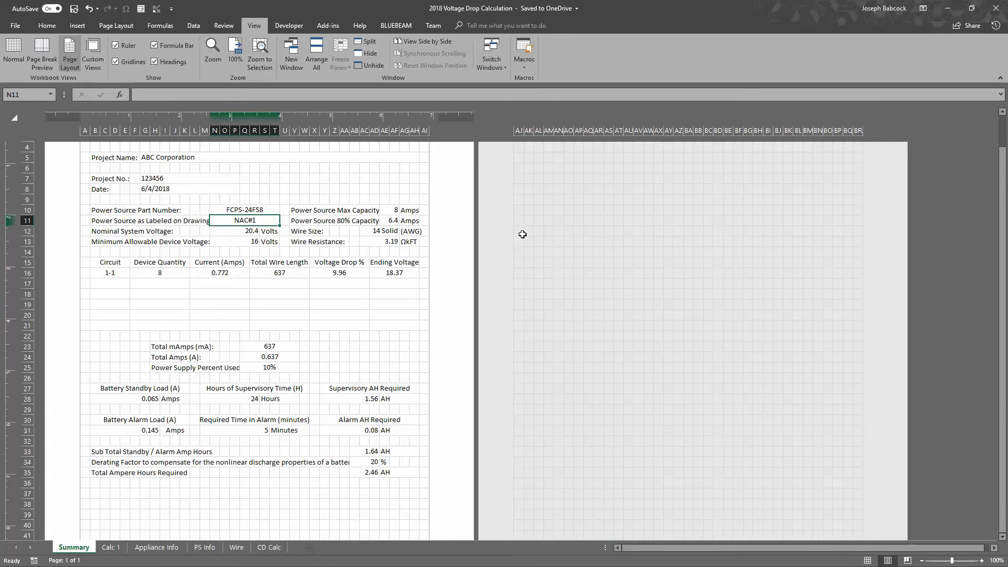
left_click_drag(521, 8, 1, 92)
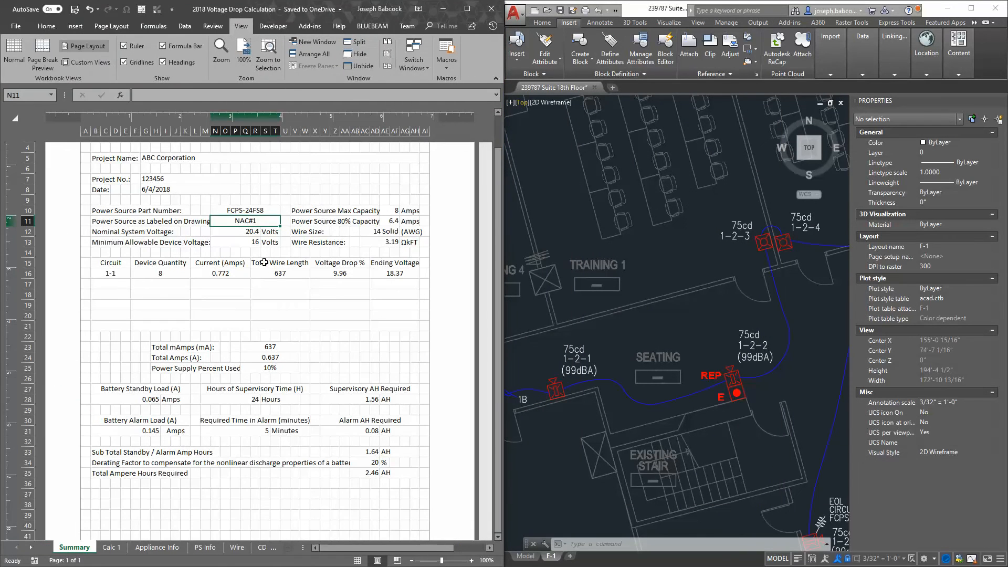
left_click(265, 347)
scroll(253, 357, "down", 1)
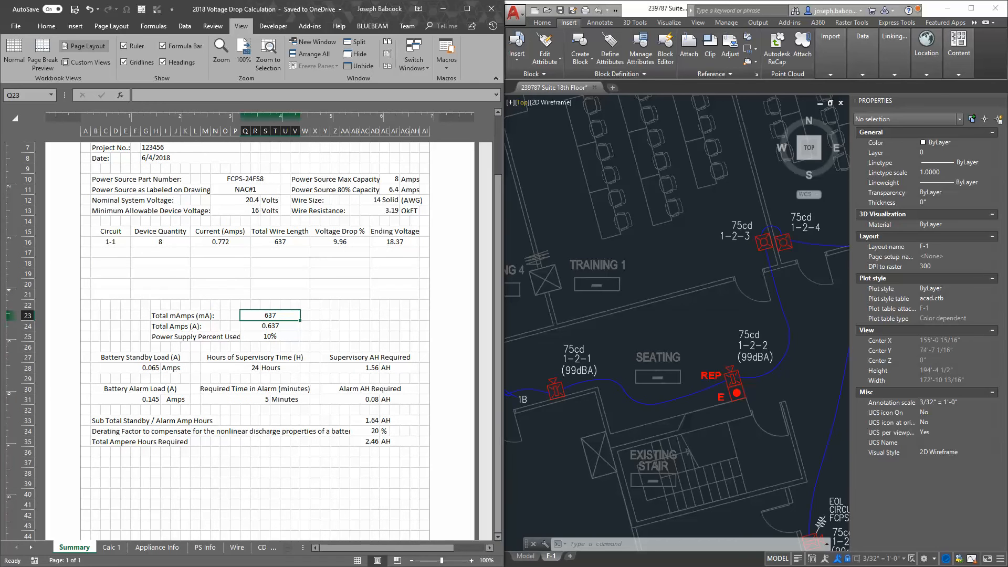
left_click_drag(1007, 179, 1007, 99)
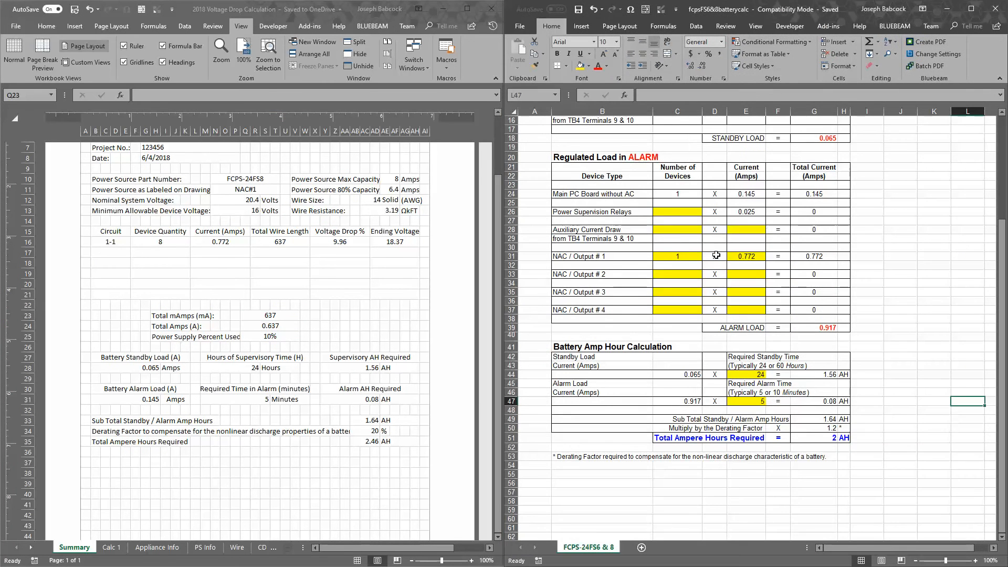
Look over the FCPS-24FS6 / 8 Battery Calculation sheet, from its title through the standby, alarm and amp hour sections
left_click(716, 251)
scroll(716, 251, "up", 5)
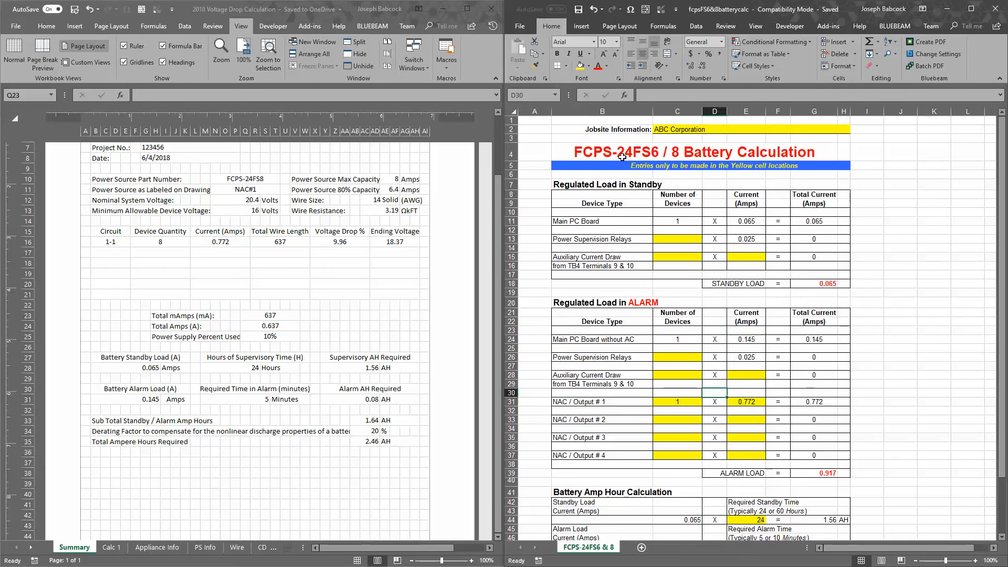
scroll(623, 157, "down", 1)
scroll(620, 158, "up", 1)
left_click(612, 159)
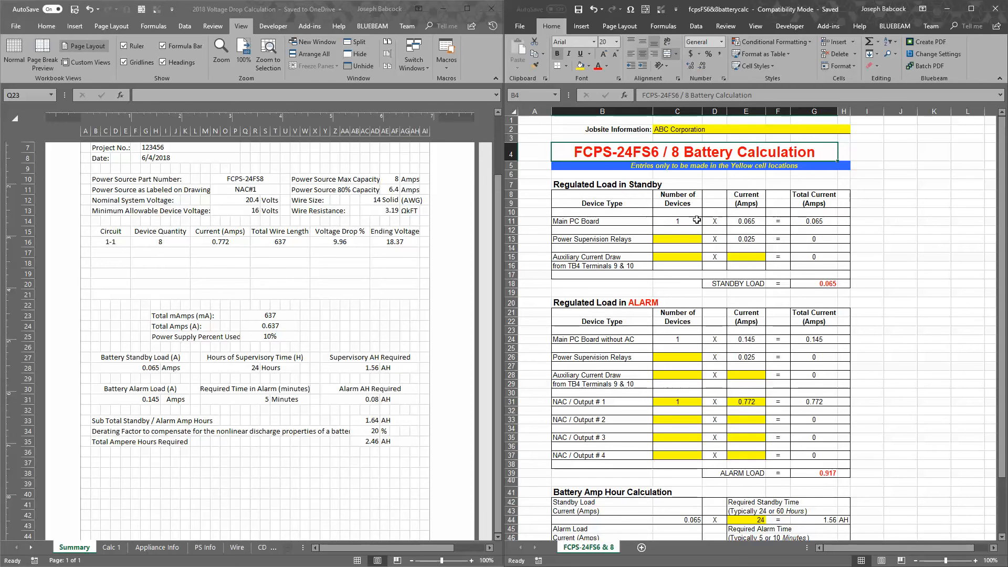
scroll(698, 223, "down", 1)
left_click(423, 354)
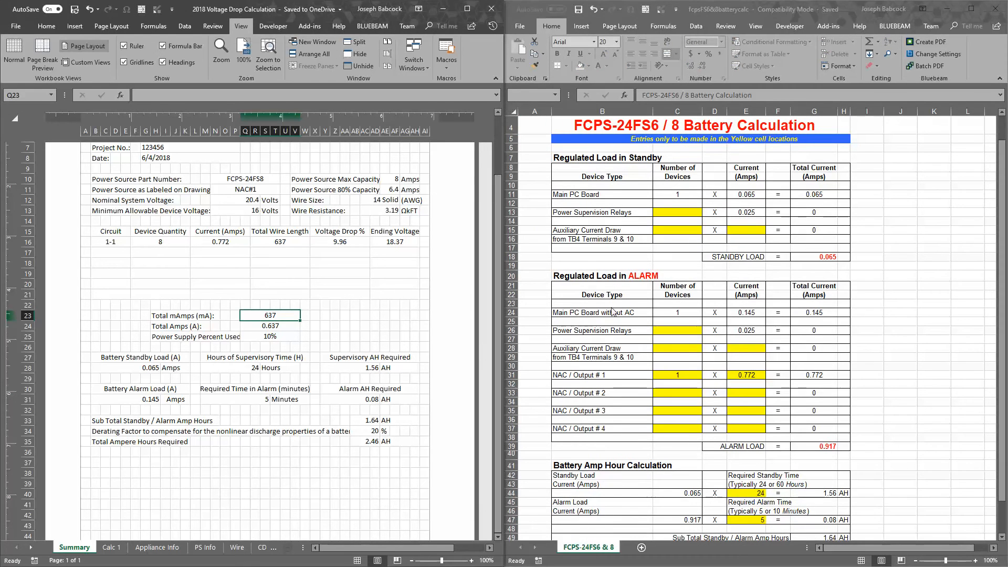
left_click(730, 371)
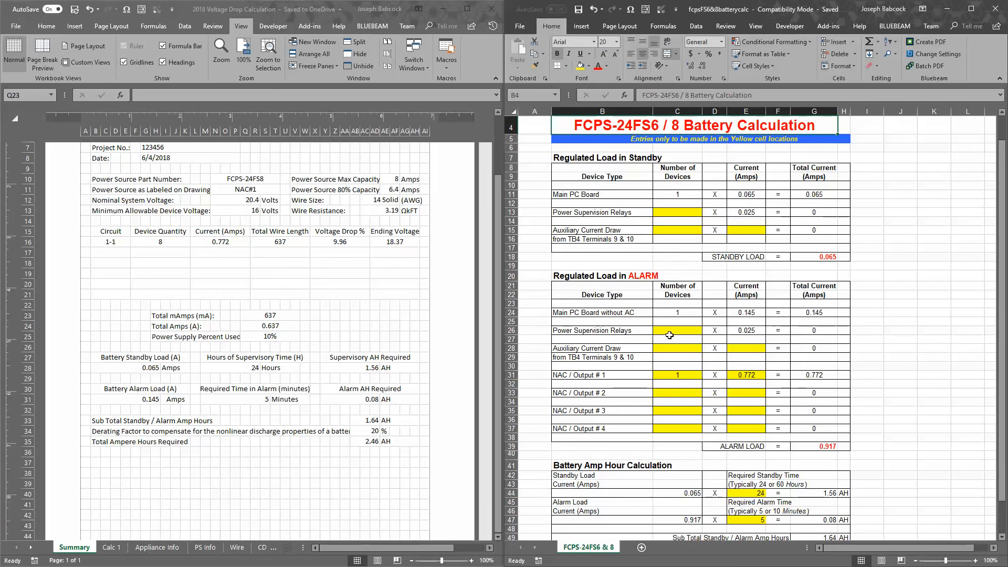
scroll(689, 358, "up", 1)
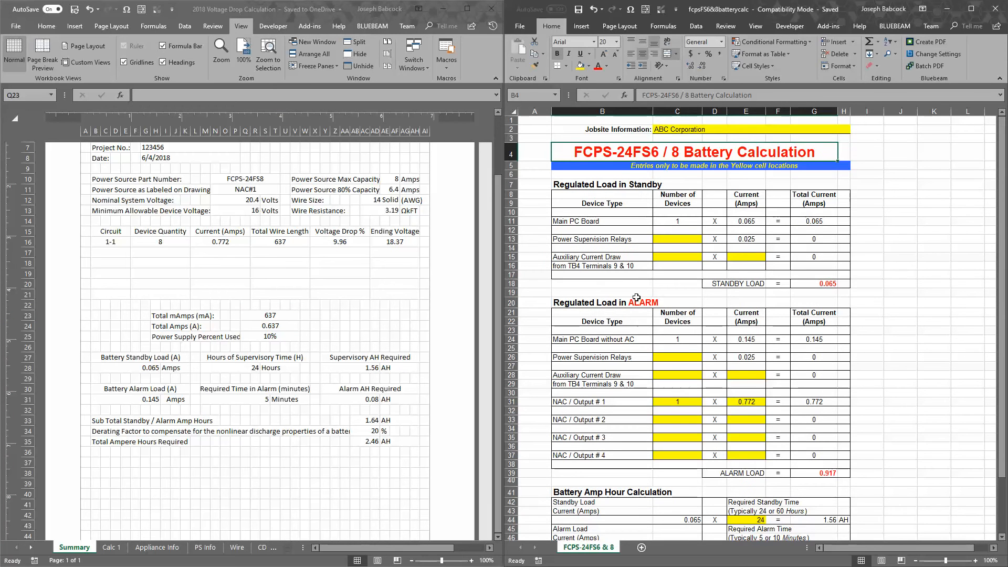
scroll(657, 281, "down", 1)
scroll(674, 257, "up", 1)
Examine the main PC board, power supervision relay and auxiliary current draw rows under Regulated Load in Standby
left_click(685, 222)
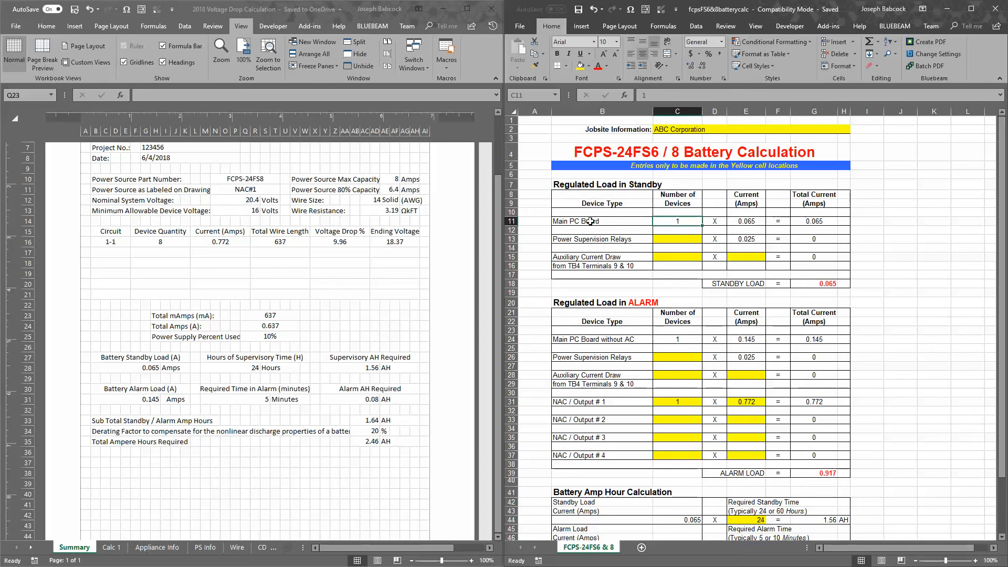
left_click(685, 239)
left_click(681, 256)
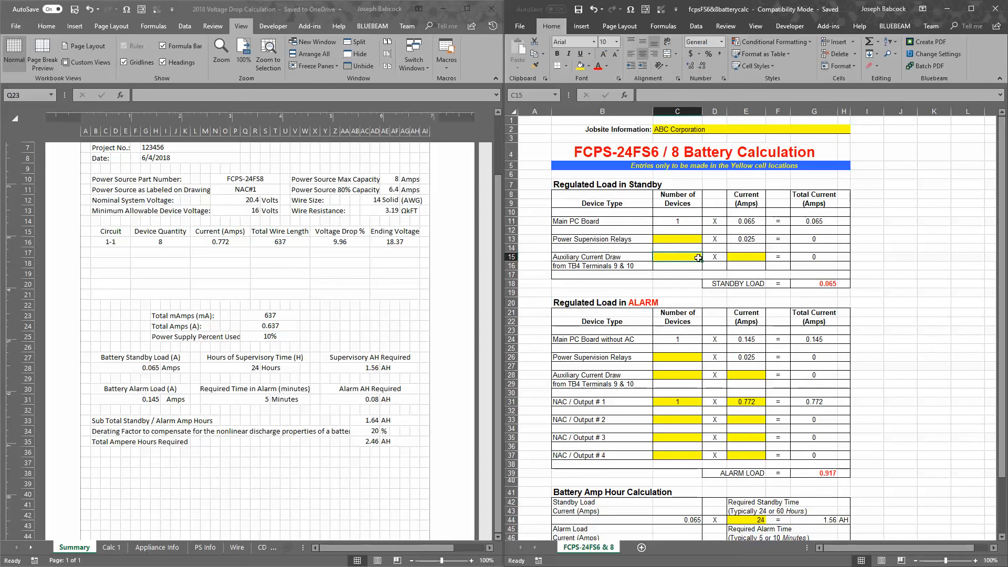
scroll(704, 315, "down", 1)
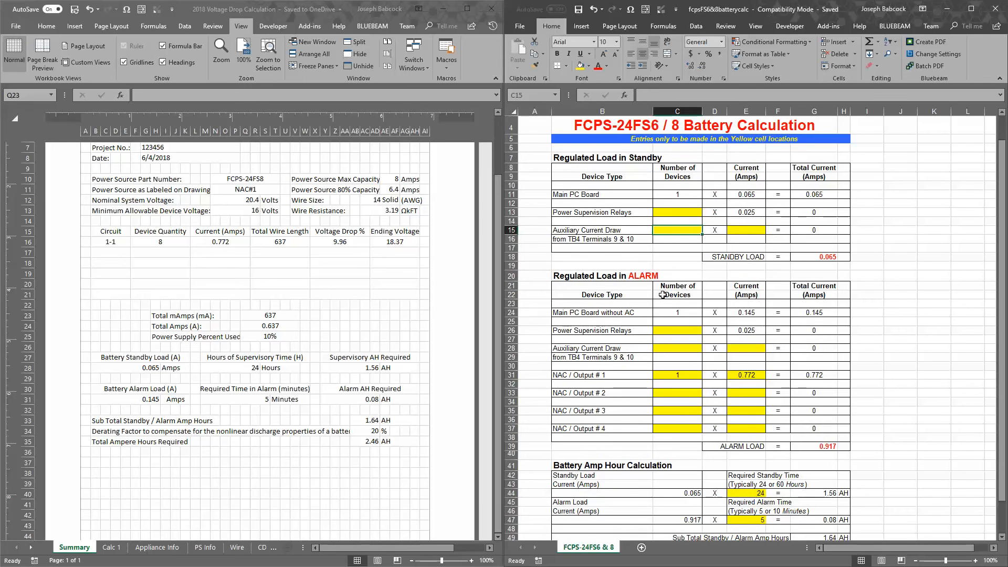
left_click(570, 229)
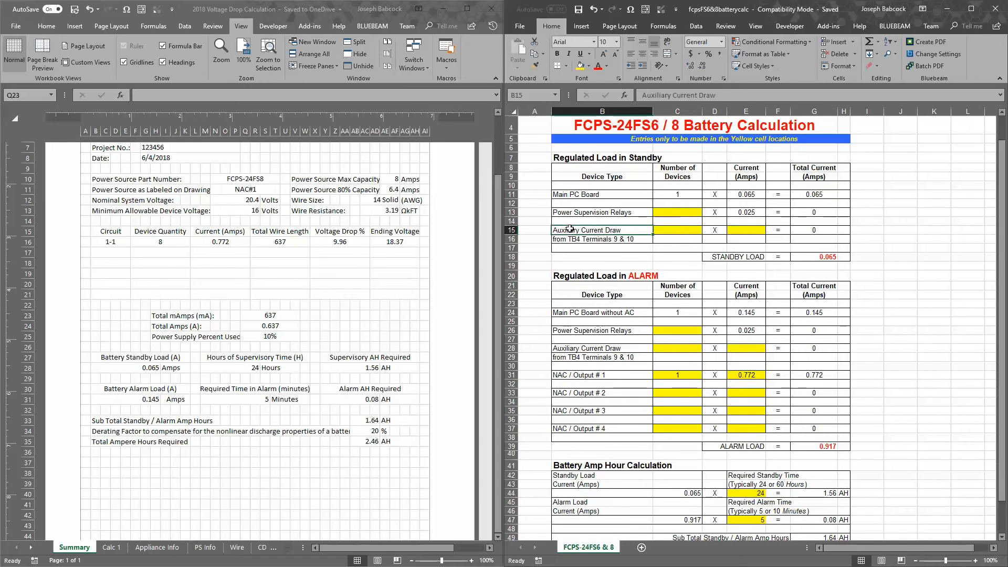
left_click(595, 216)
Examine the auxiliary current draw and NAC / Output # 1 entries under Regulated Load in Alarm
scroll(665, 319, "down", 1)
scroll(665, 319, "down", 1)
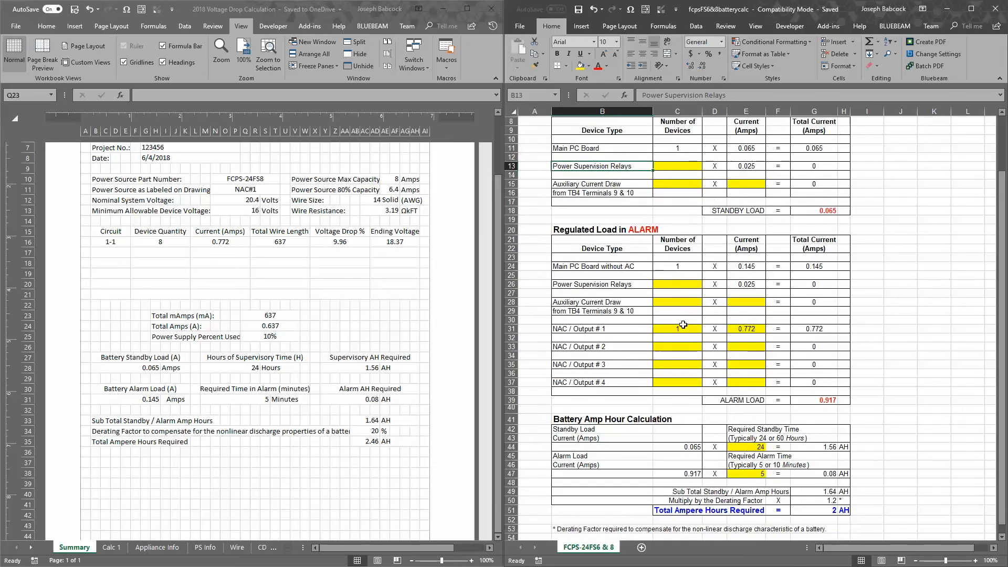
left_click_drag(681, 265, 693, 277)
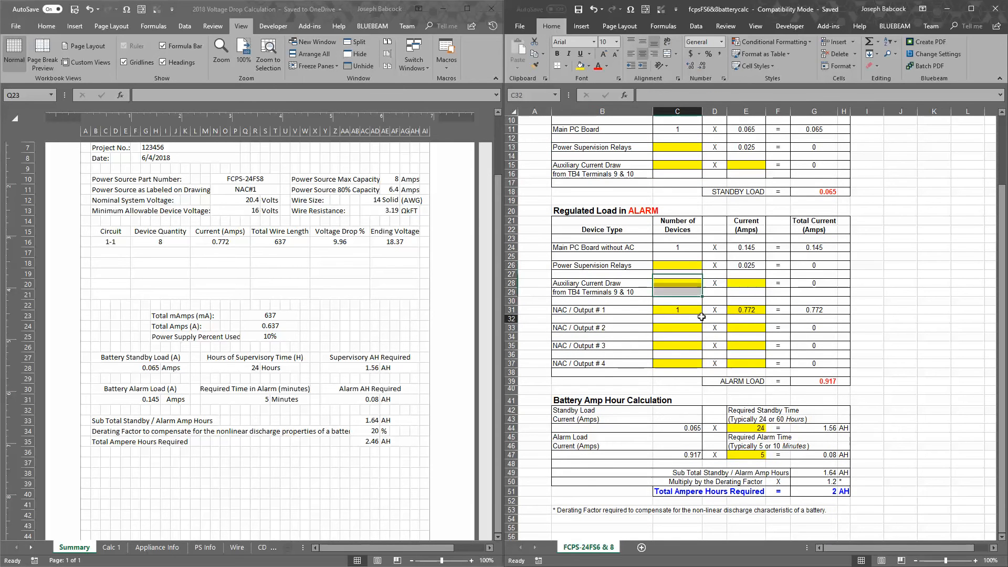
left_click(692, 311)
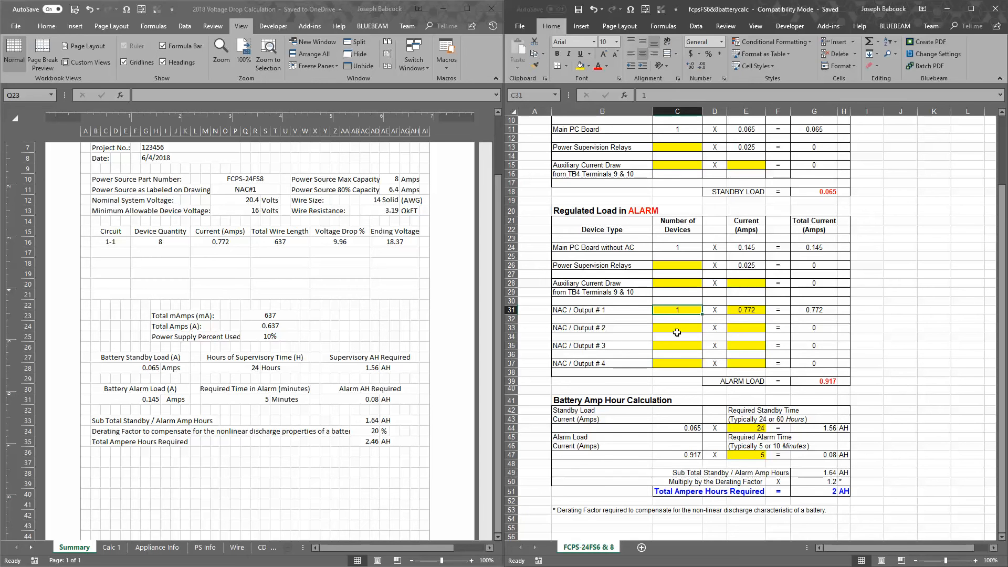
left_click(750, 311)
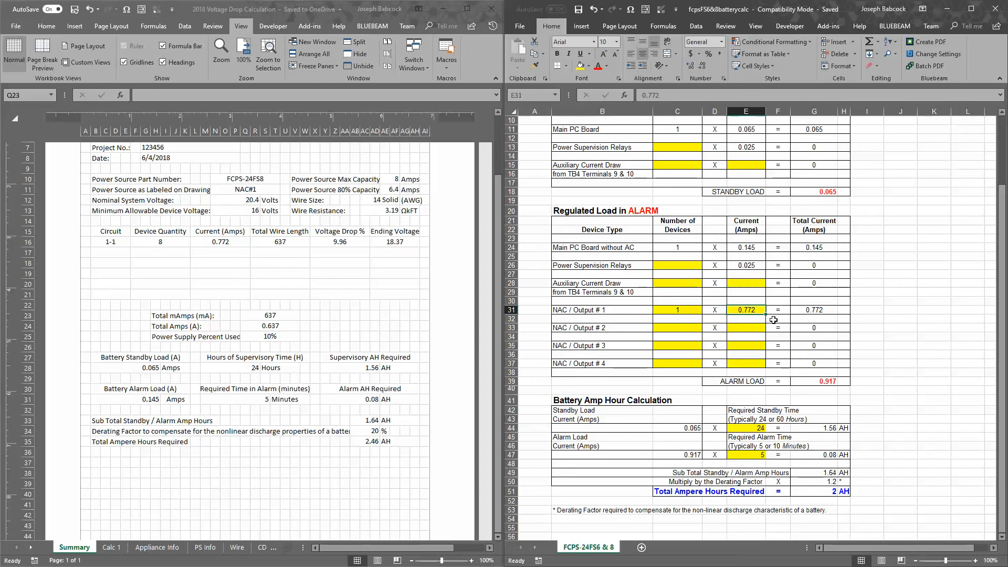
Compare circuit 1-1's current on the Summary sheet with the NAC / Output # 1 current and the alarm load total
left_click(309, 302)
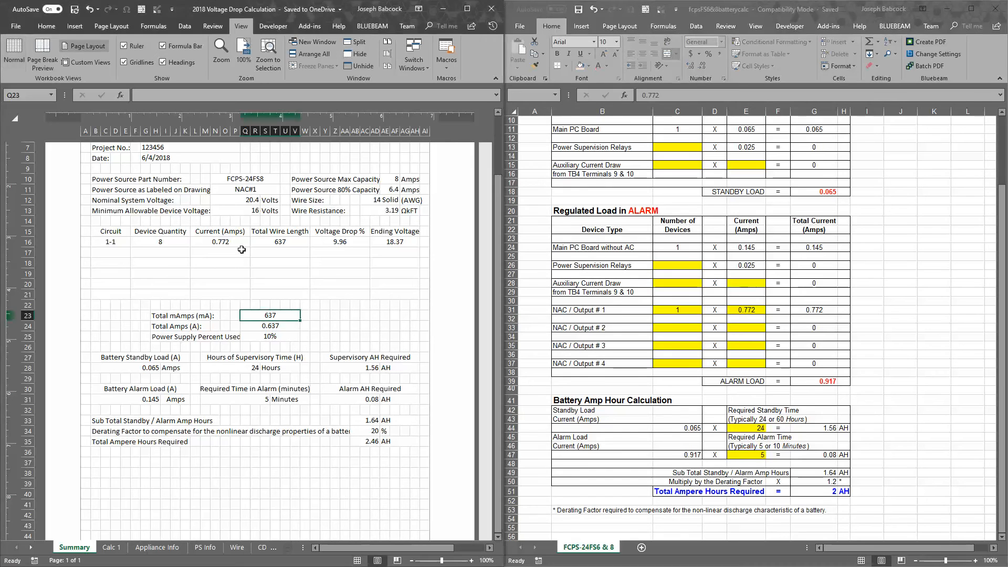
left_click(230, 243)
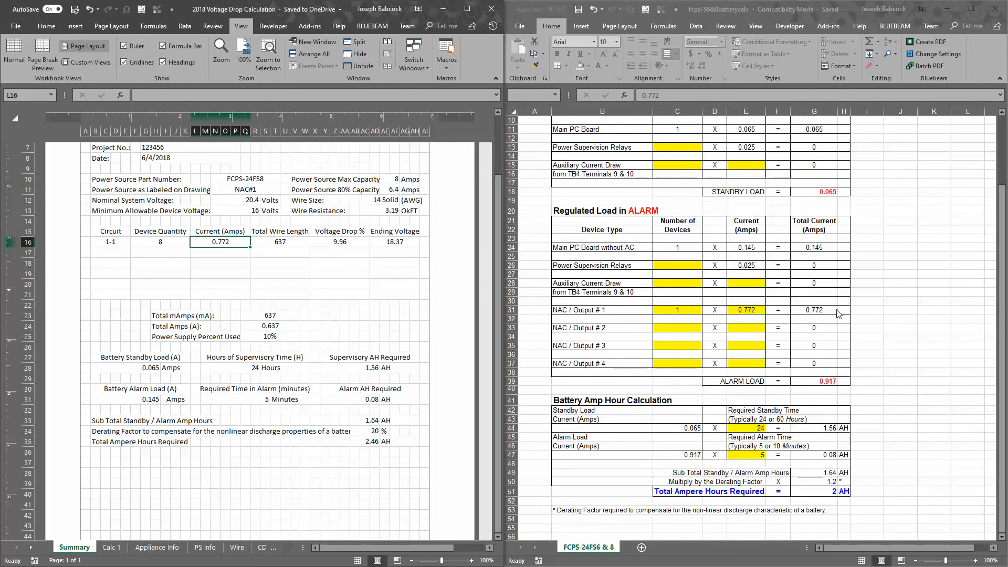
left_click(821, 383)
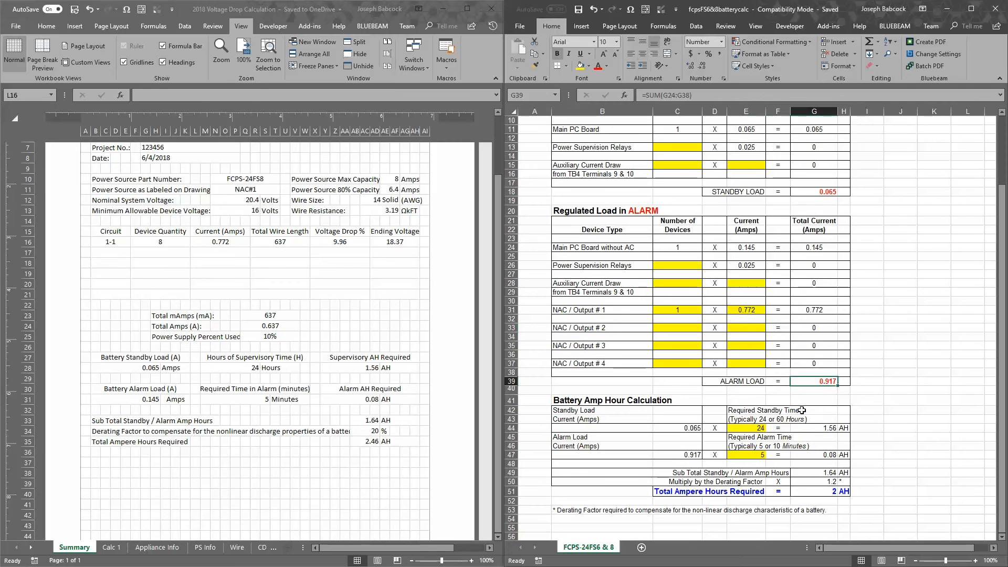
Compare the Battery Amp Hour Calculation section with the battery standby and alarm calculation block on the Summary sheet
scroll(806, 397, "down", 2)
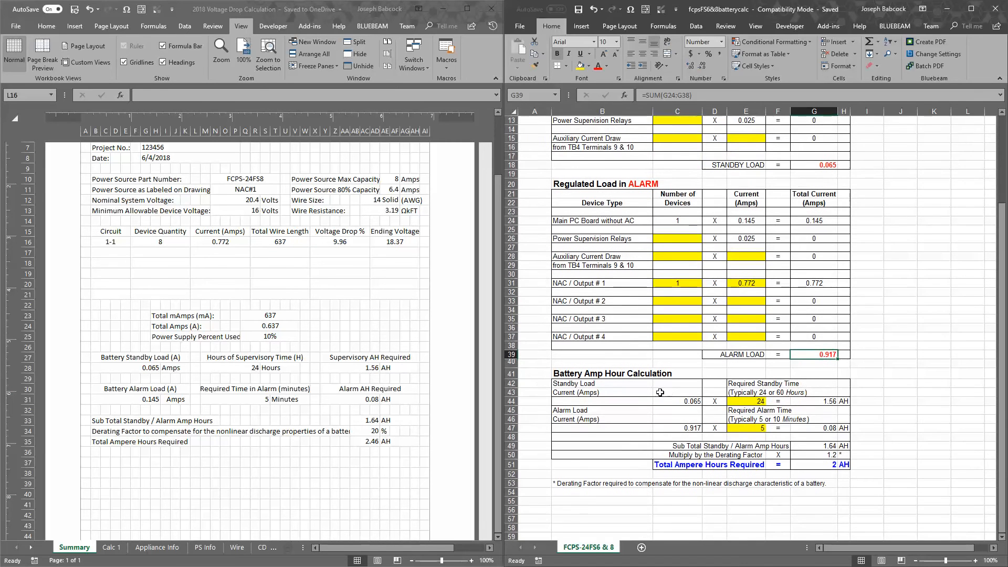
scroll(599, 355, "down", 1)
scroll(864, 323, "down", 1)
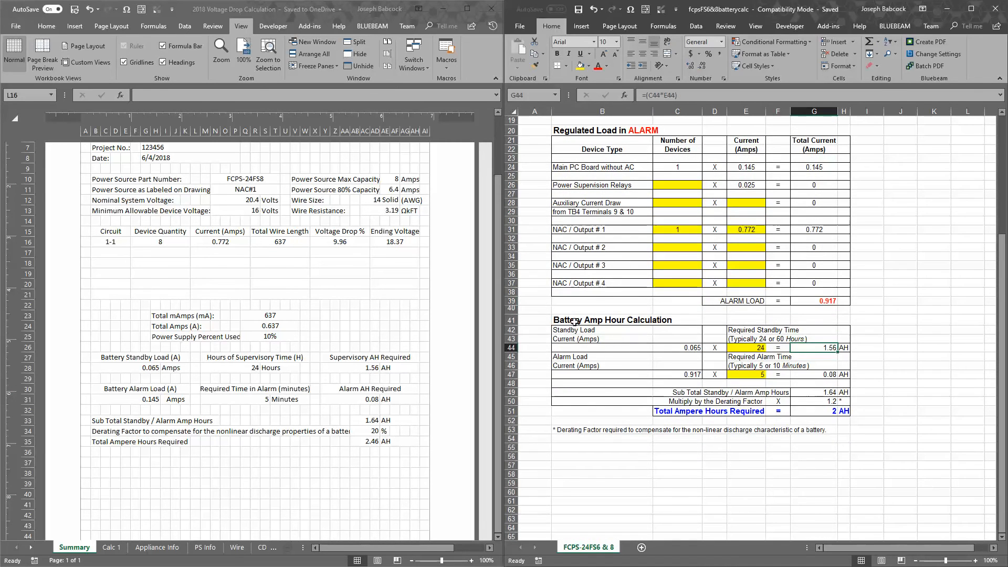
left_click_drag(572, 322, 847, 415)
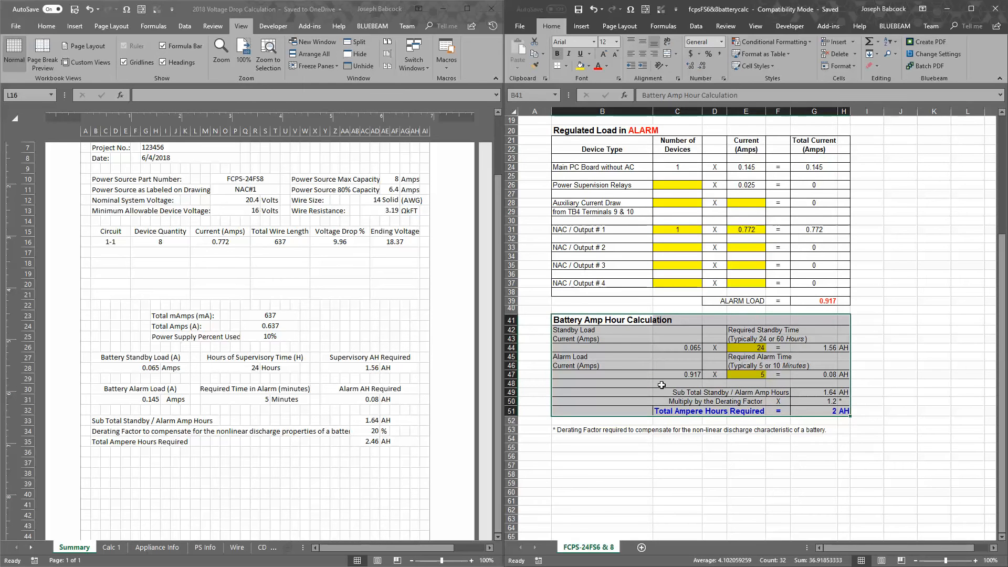
left_click(417, 356)
scroll(120, 415, "down", 1)
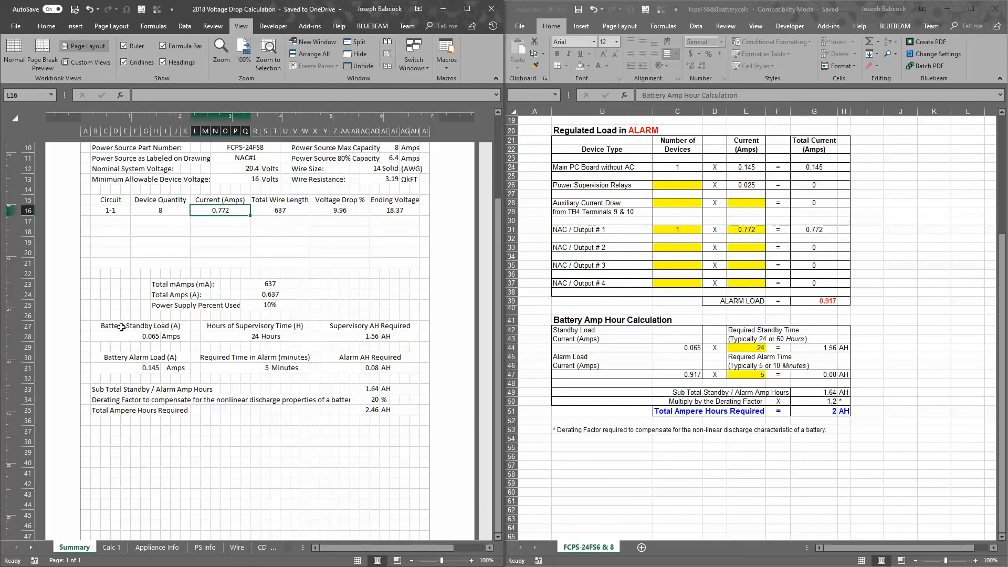
left_click_drag(120, 326, 408, 412)
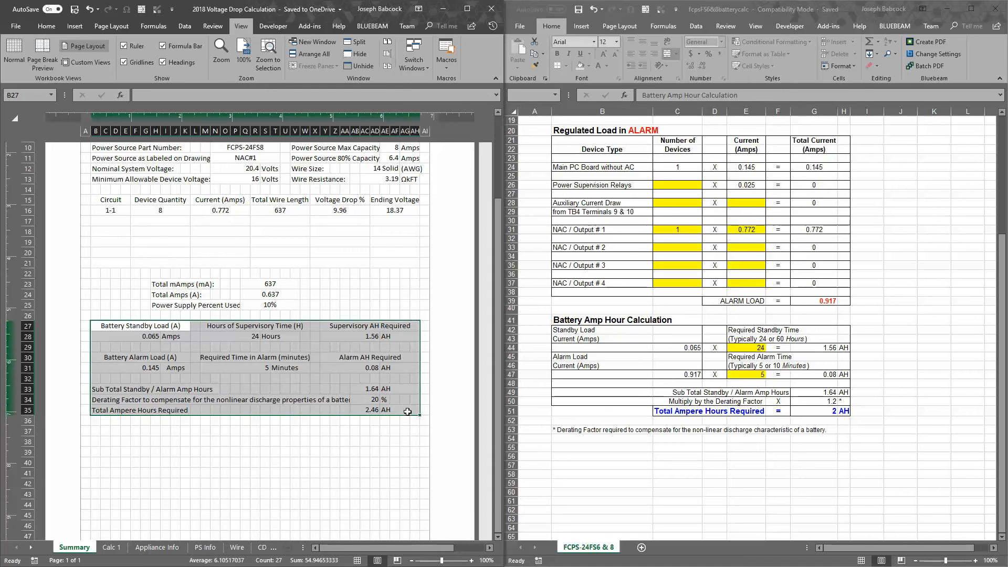
Set the Summary sheet's hours of supervisory time to 60
left_click(157, 337)
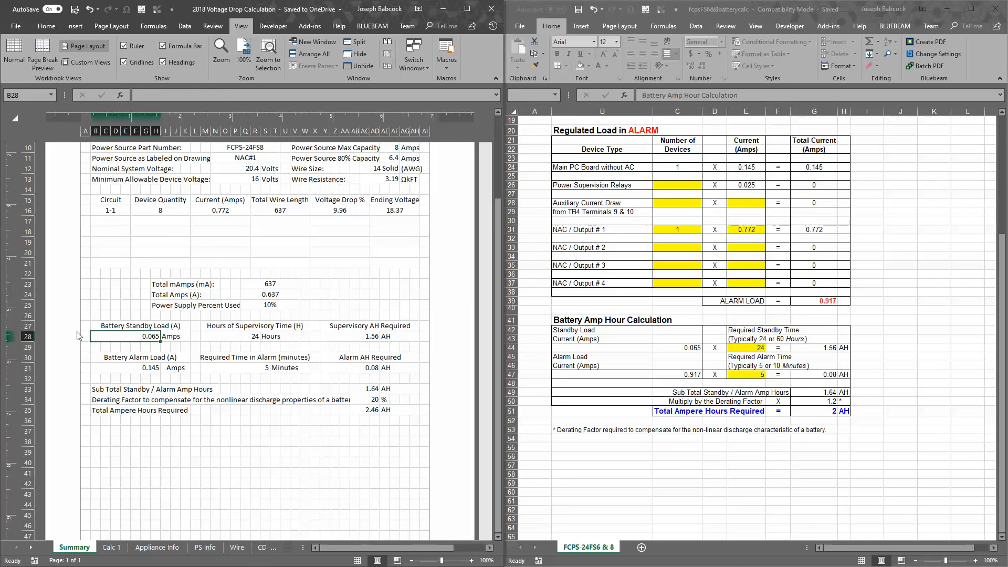
left_click(246, 337)
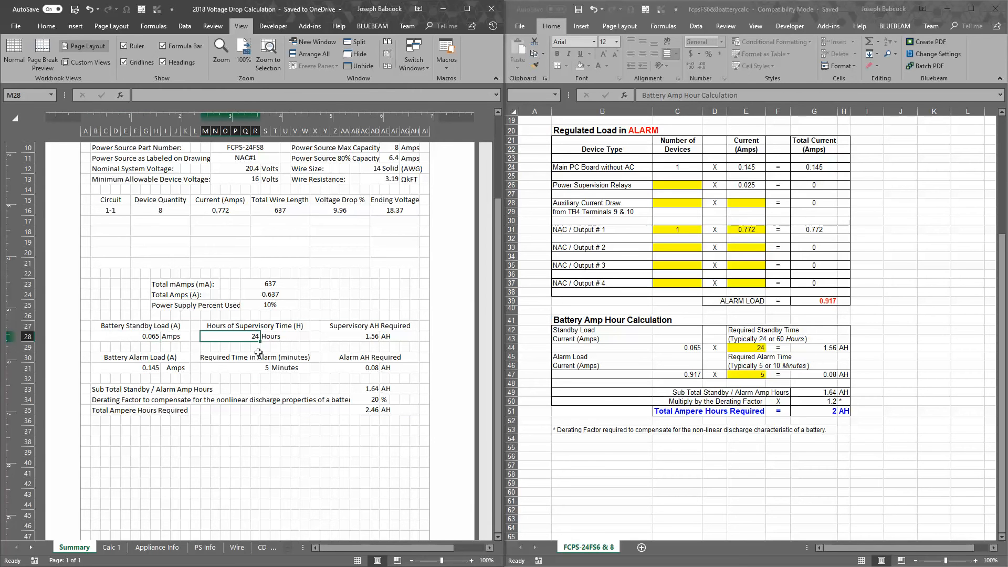
type("60")
key("Return")
Set the Summary sheet's hours of supervisory time to 24
key("Up")
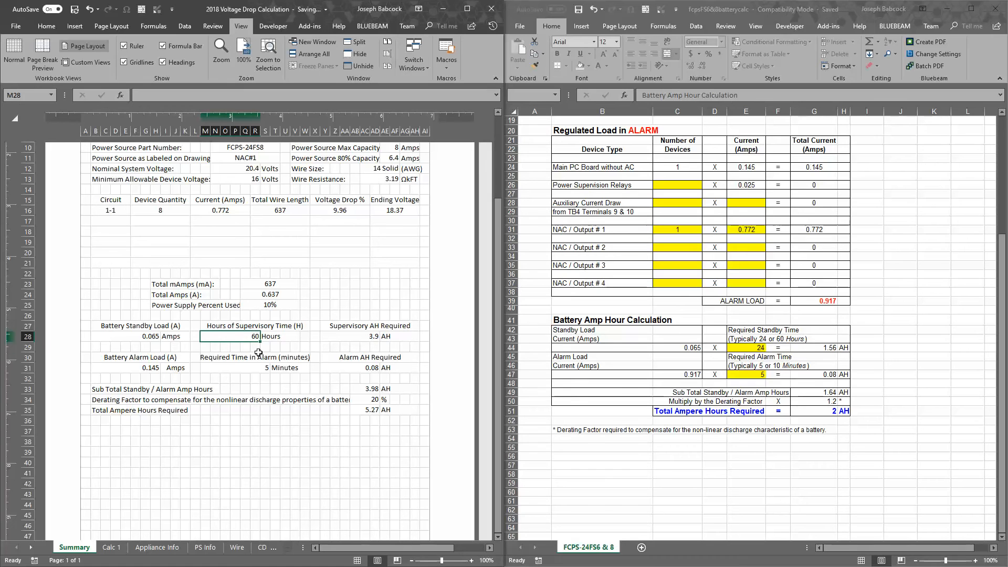
type("2")
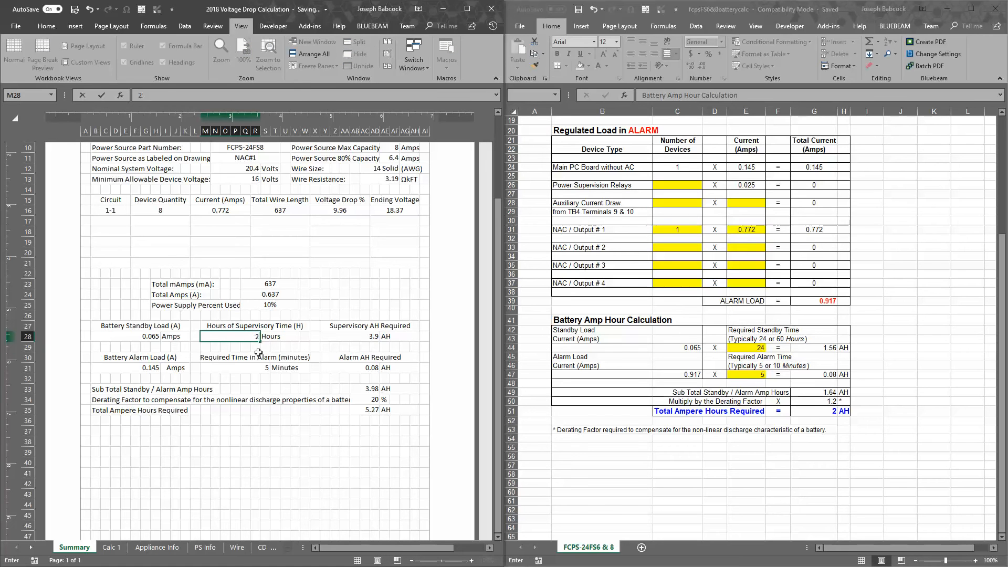
type("54")
key("Return")
key("Up")
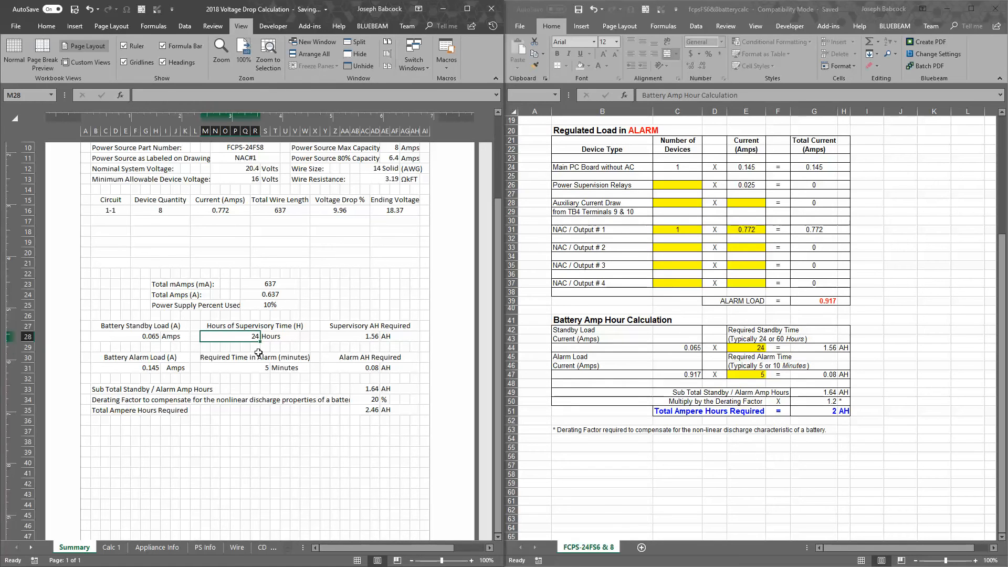
Compare the Summary sheet's supervisory AH required with the standby amp hours in the battery calculation workbook
key("Right")
key("Right")
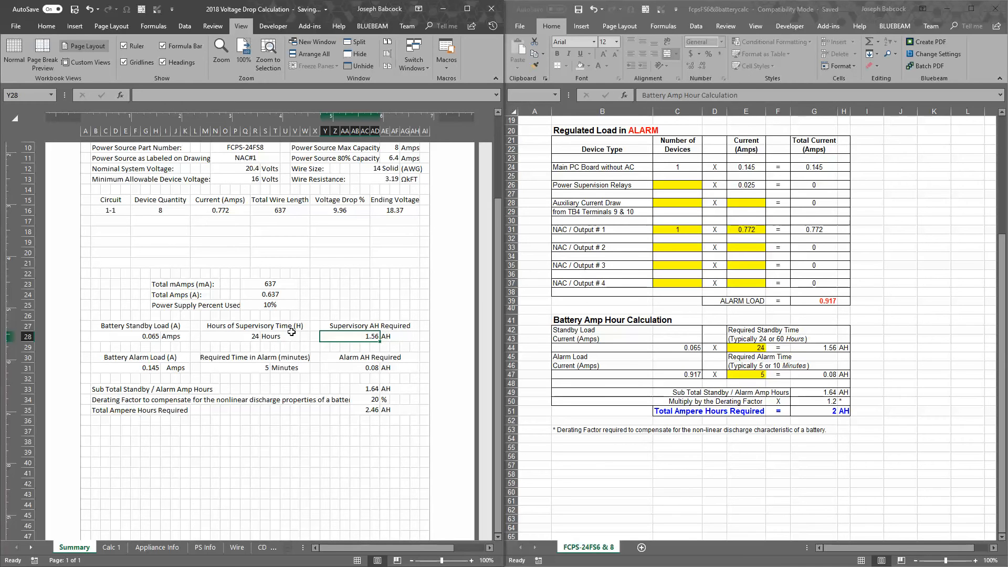
double_click(372, 339)
left_click(507, 318)
left_click(826, 348)
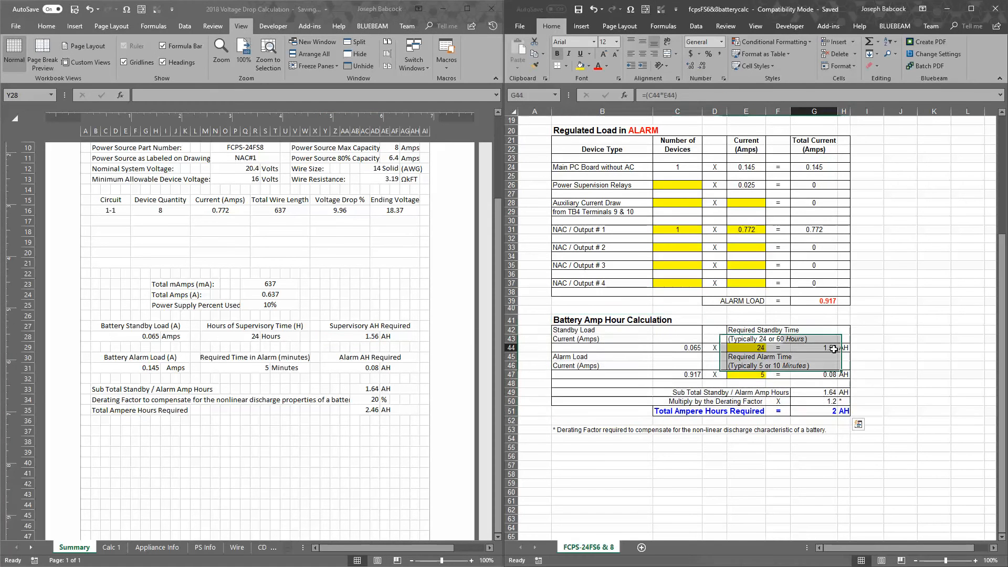
Compare the Summary sheet's battery alarm load, required alarm time and alarm AH with the alarm row in the battery calculation workbook
left_click(141, 368)
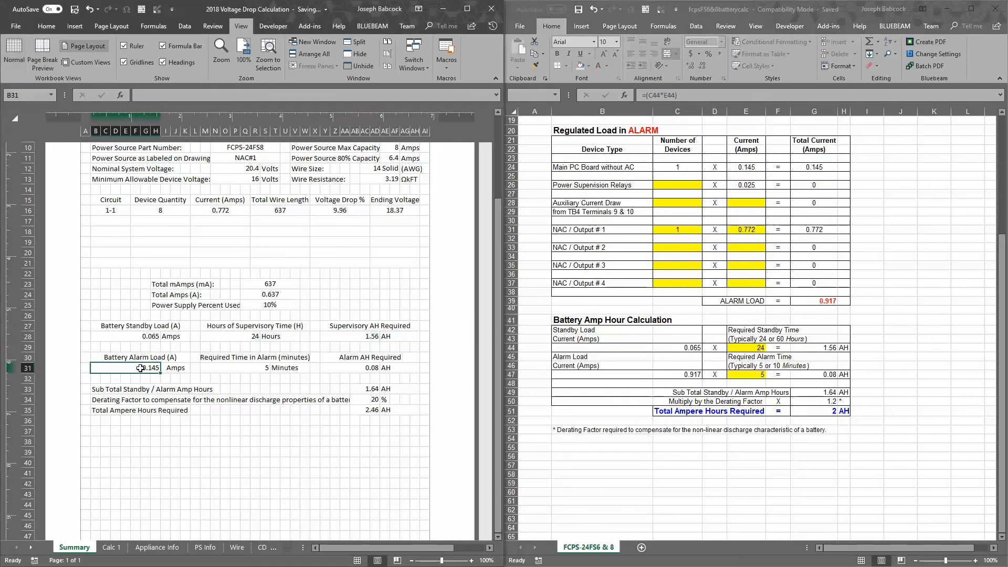
left_click(694, 375)
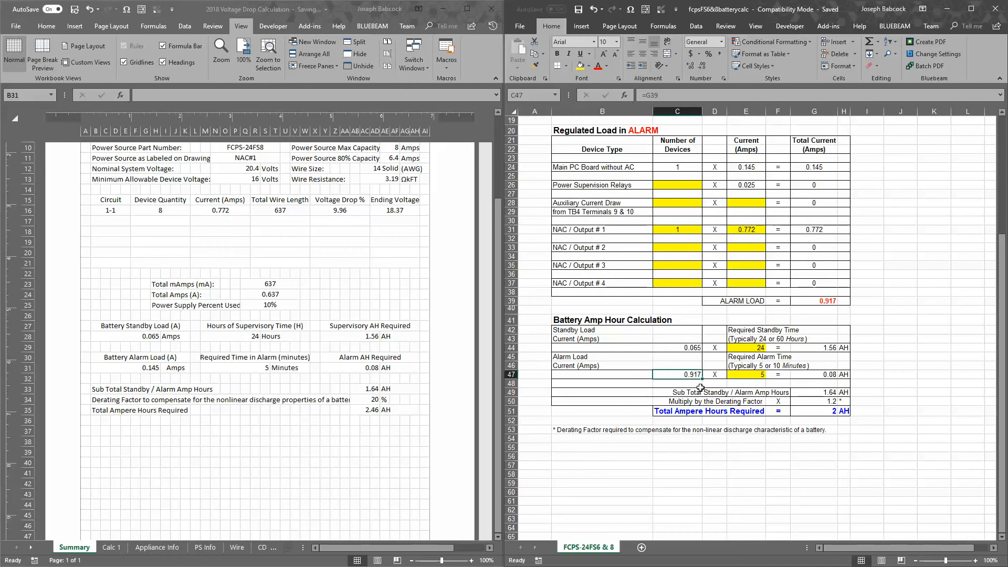
left_click(756, 375)
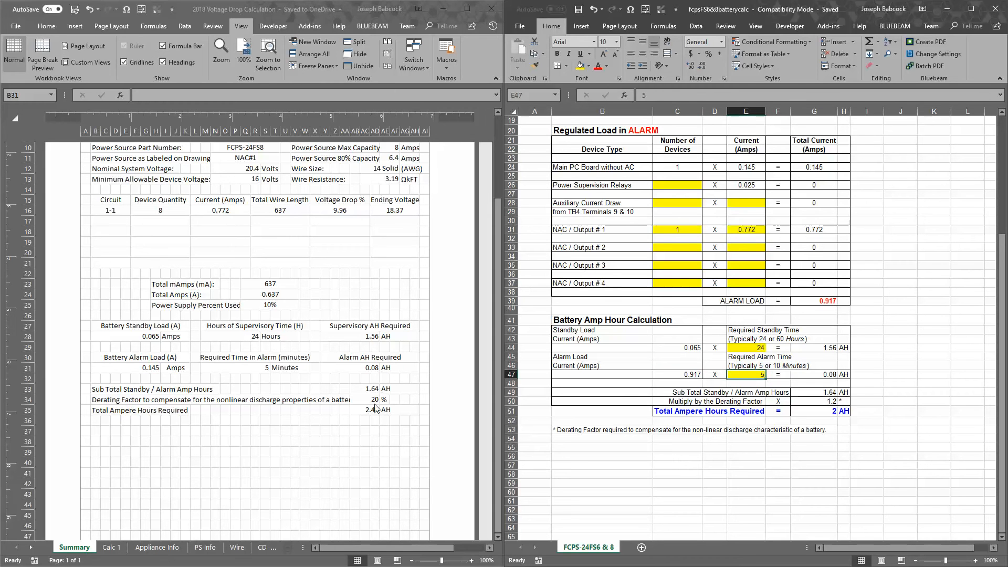
left_click(161, 368)
left_click(233, 360)
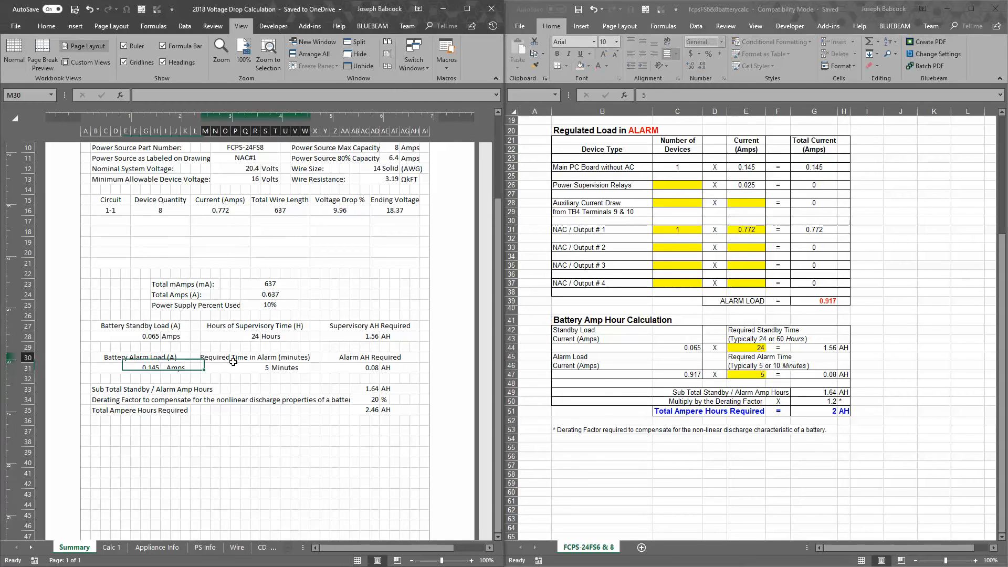
left_click(367, 370)
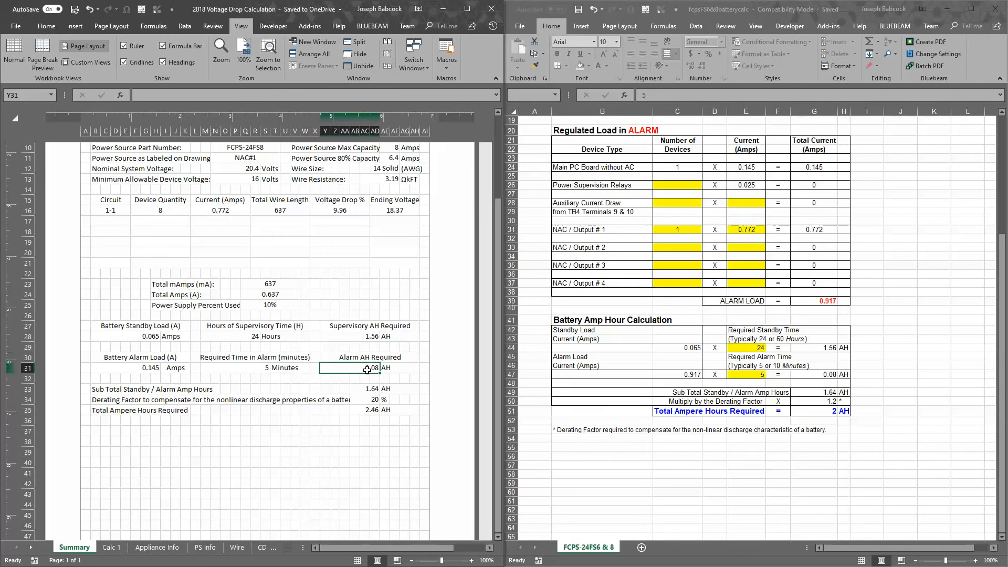
left_click(698, 372)
left_click(829, 376)
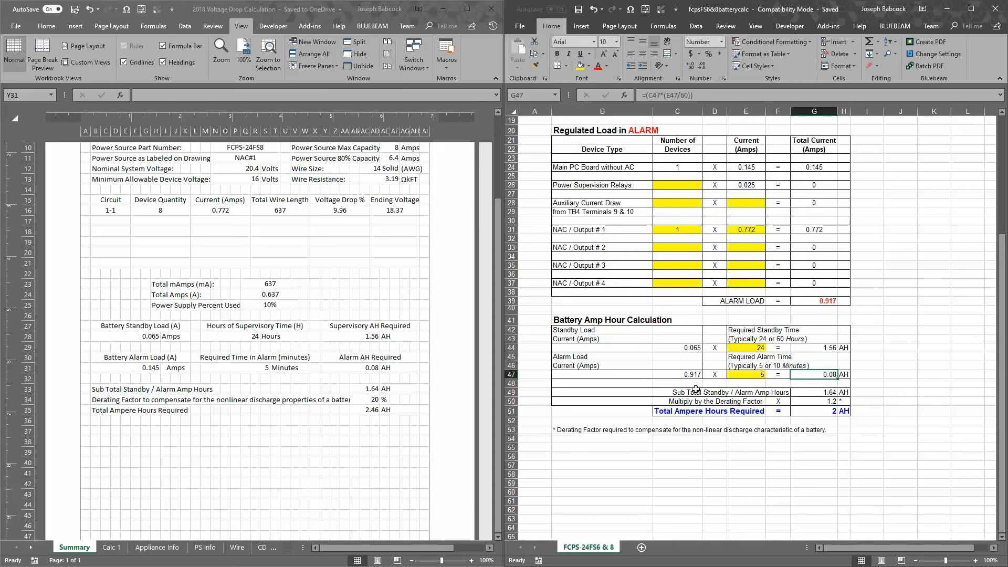
left_click(164, 369)
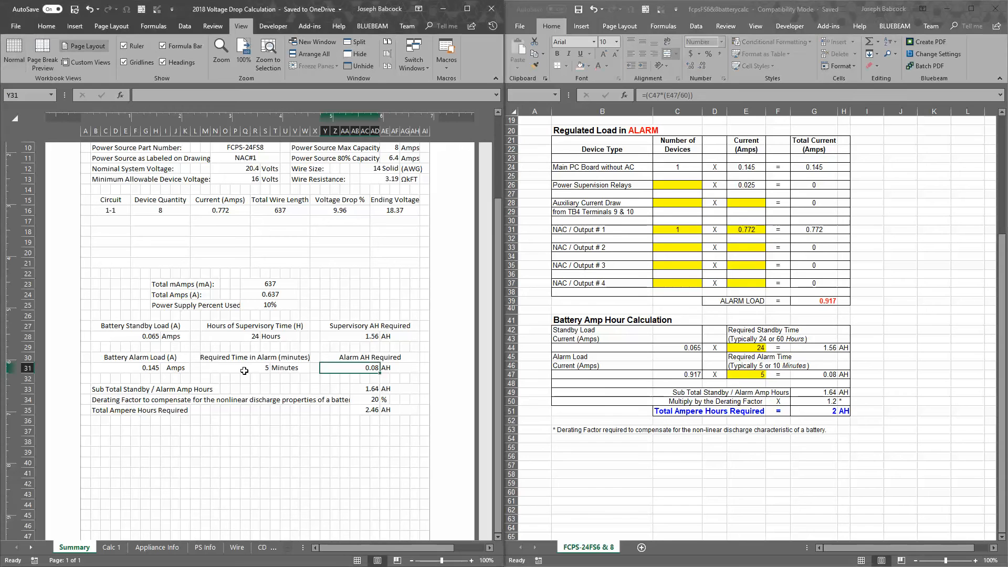
left_click(256, 369)
left_click(359, 369)
Examine how the battery calculation workbook derives alarm amp hours from the alarm load current and required alarm time
left_click(827, 364)
left_click(687, 374)
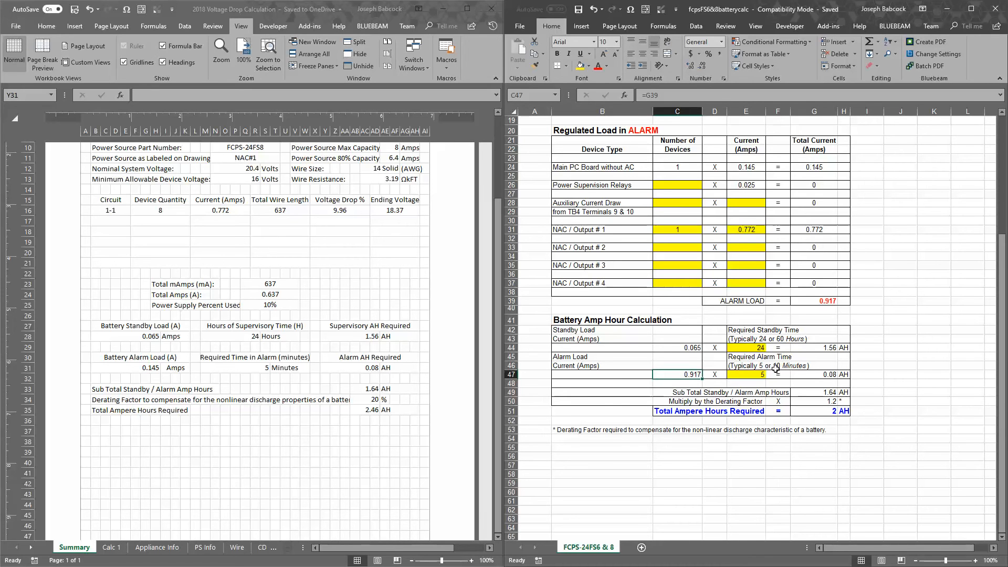
left_click(760, 376)
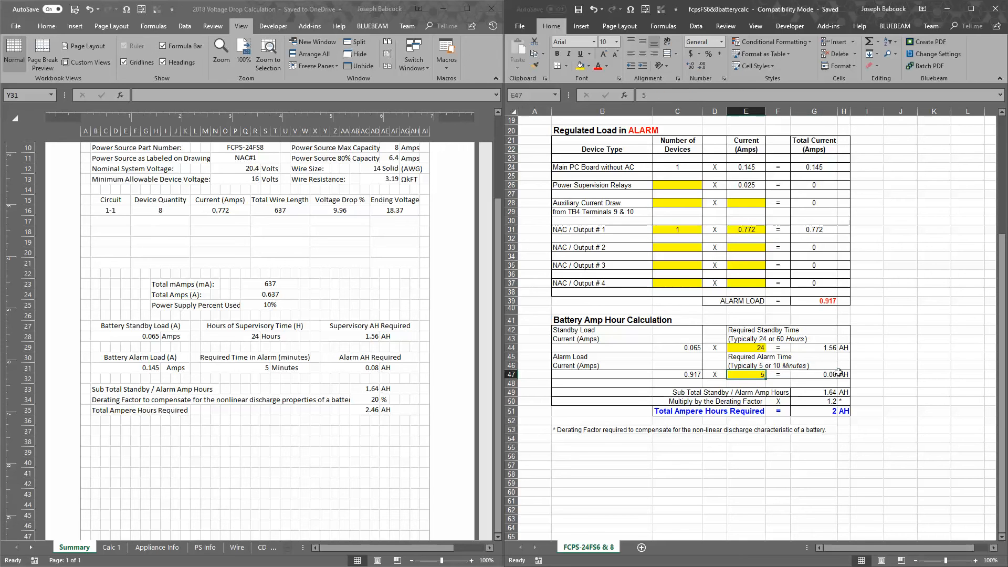
left_click(821, 379)
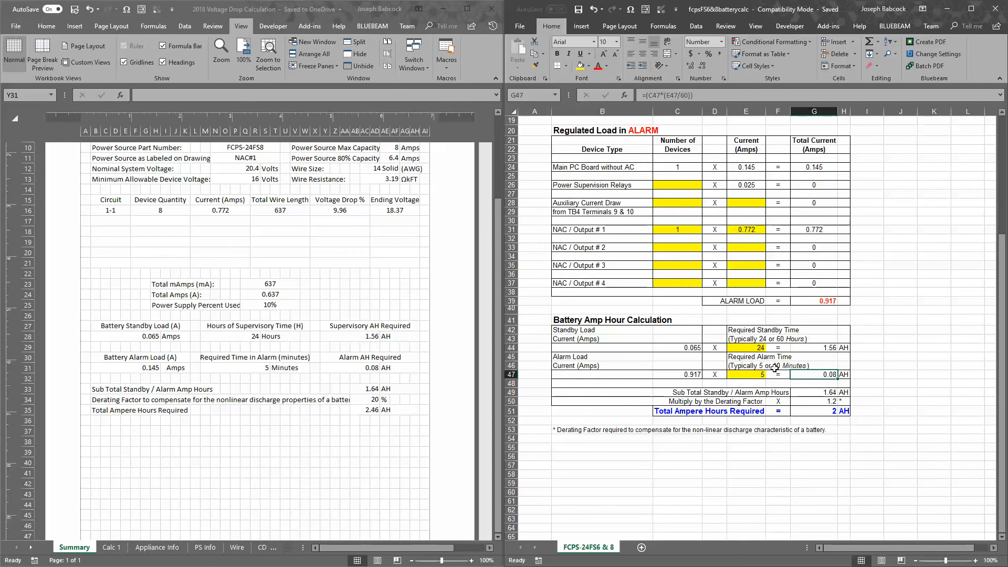
left_click(761, 376)
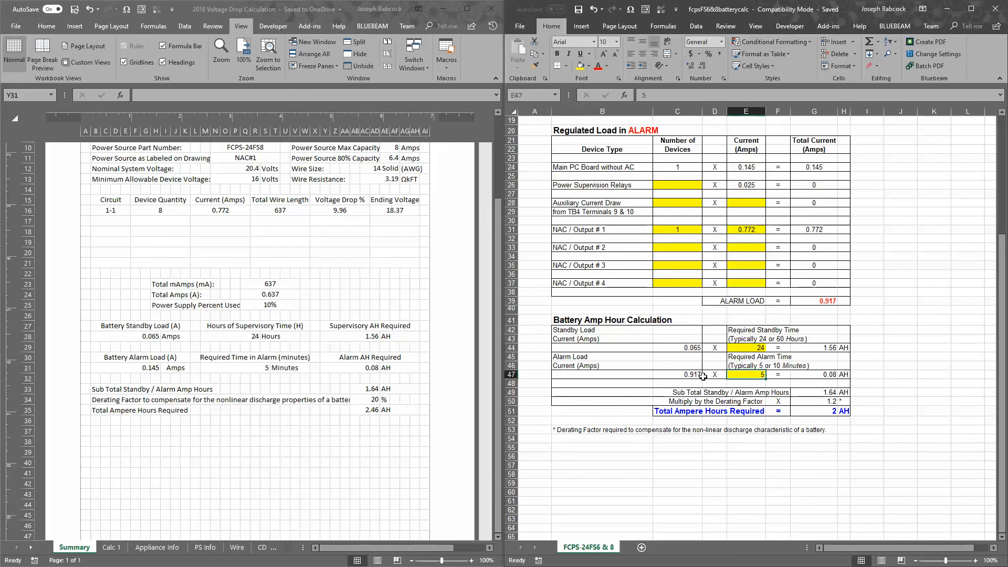
Set the required alarm time to 15 minutes on both the Summary sheet and the battery calculation sheet
left_click(374, 389)
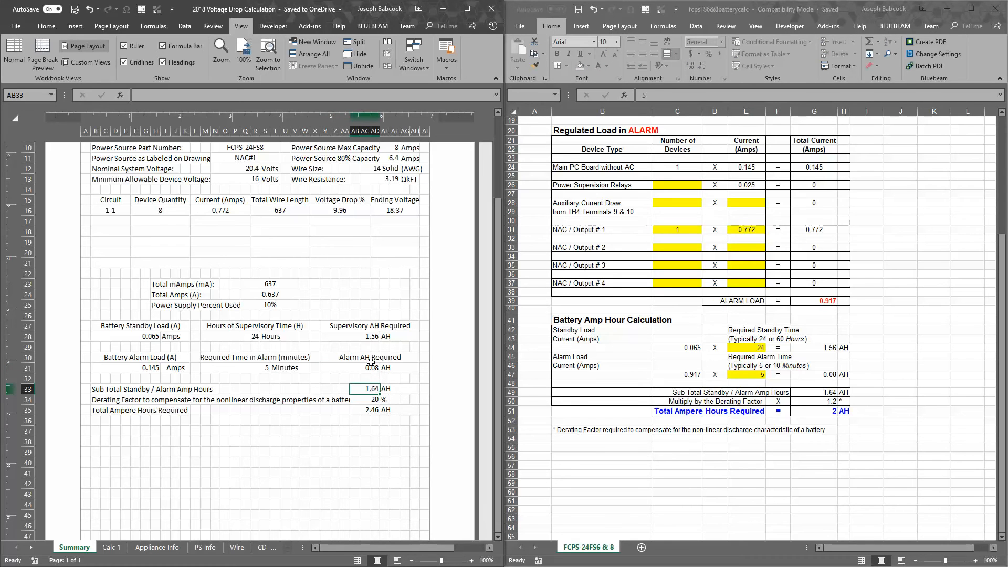
left_click(265, 367)
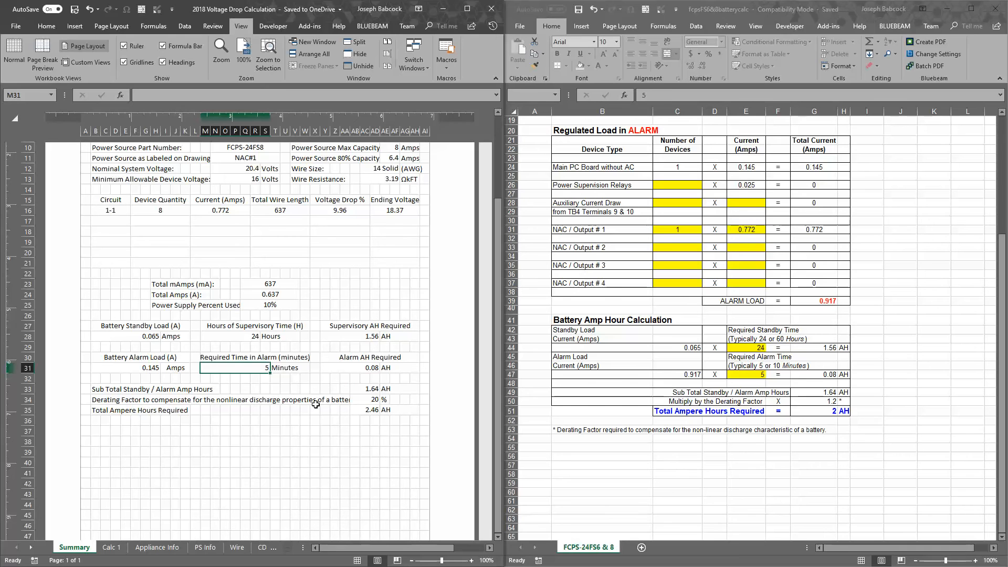
type("15")
key("ctrl+Return")
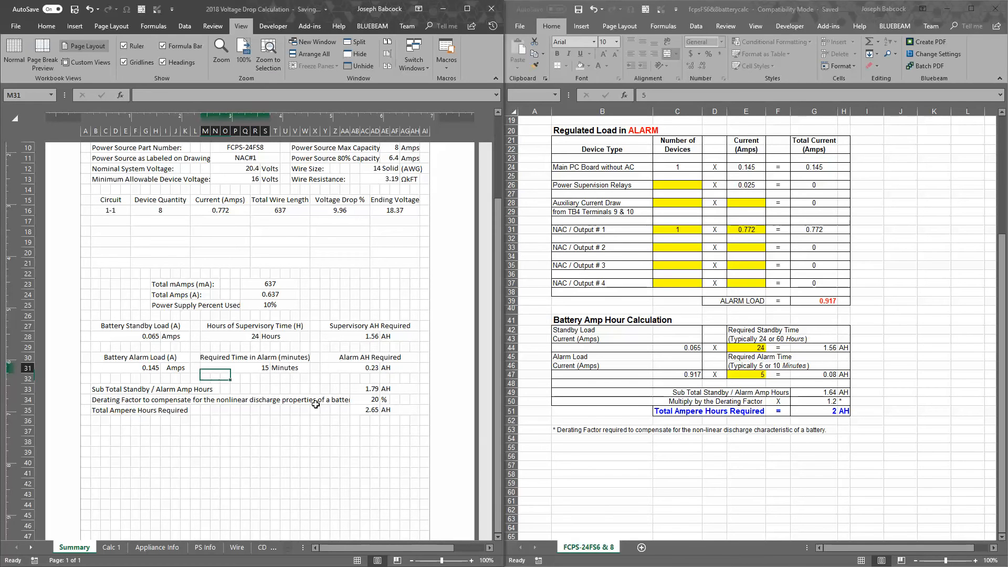
left_click(751, 375)
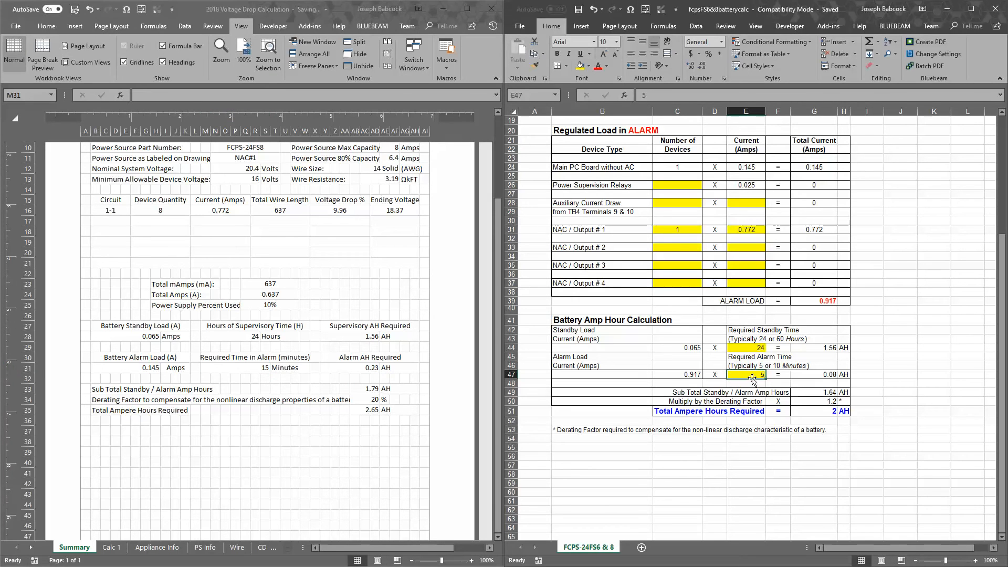
type("15")
key("Return")
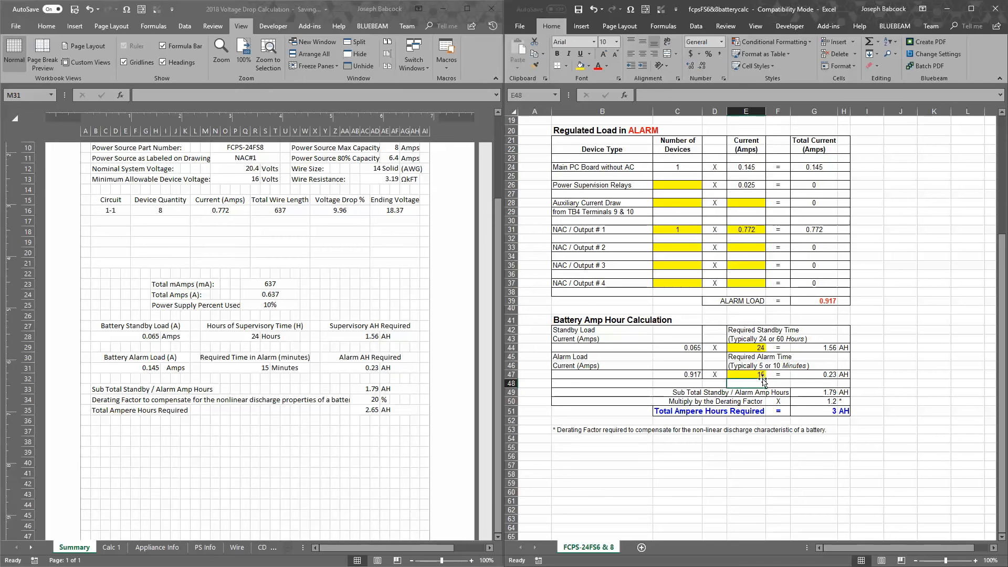
Set the required alarm time to 5 minutes on both the battery calculation sheet and the Summary sheet
key("Up")
type("5")
key("Return")
left_click(255, 367)
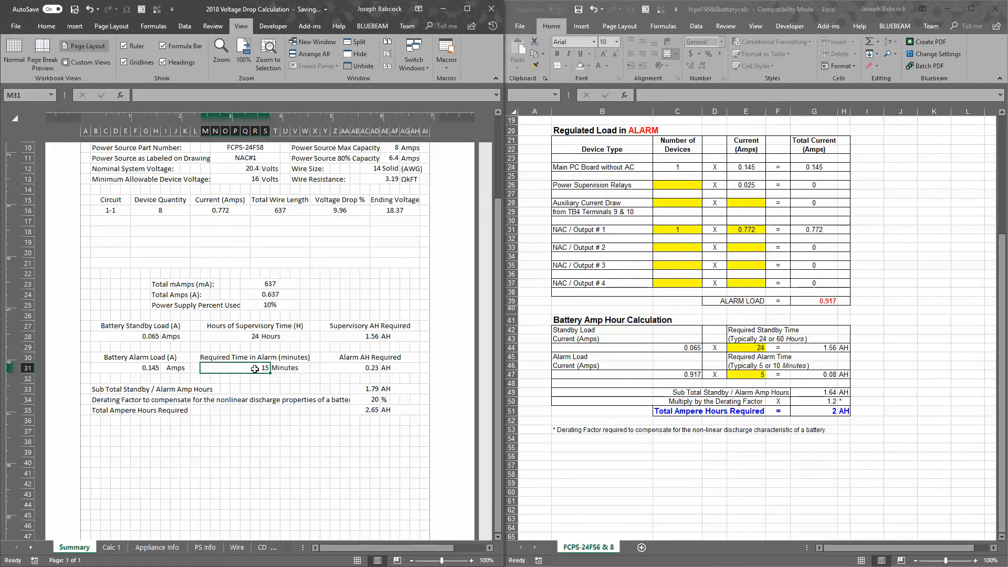
type("5")
key("Return")
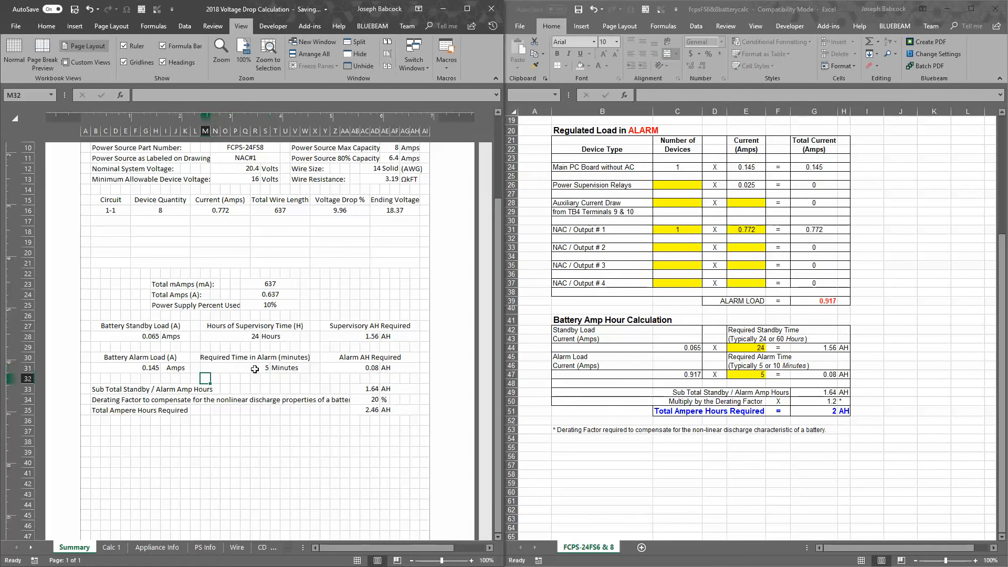
Compare the standby/alarm subtotal, derating factor and total ampere hours required between the Summary sheet and the battery calculation sheet
left_click(367, 388)
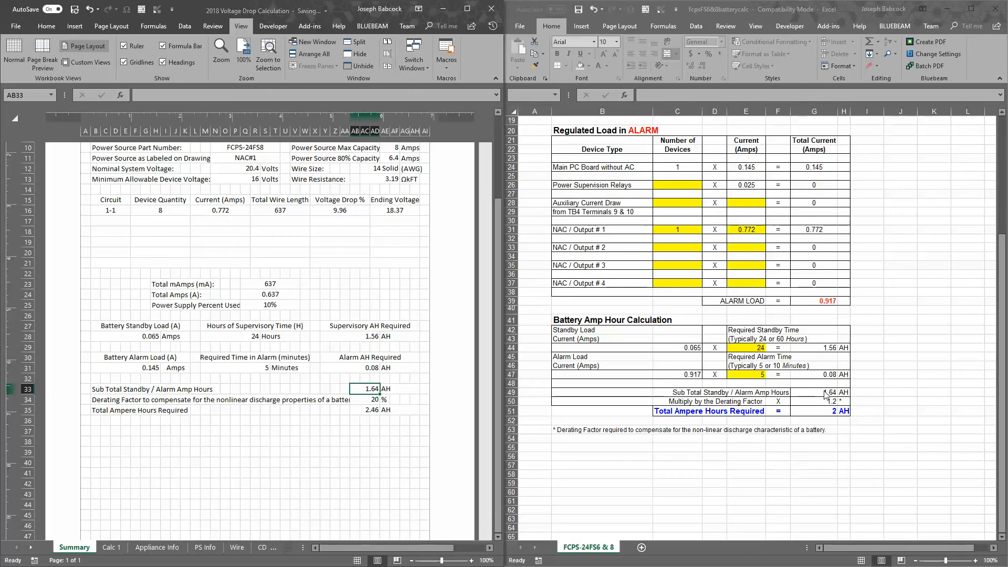
left_click(817, 405)
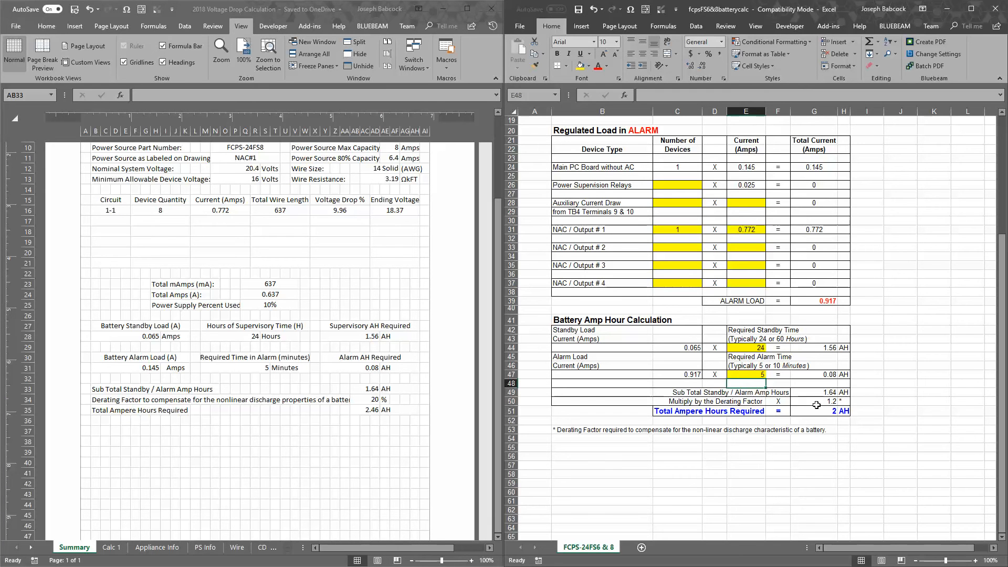
left_click(375, 400)
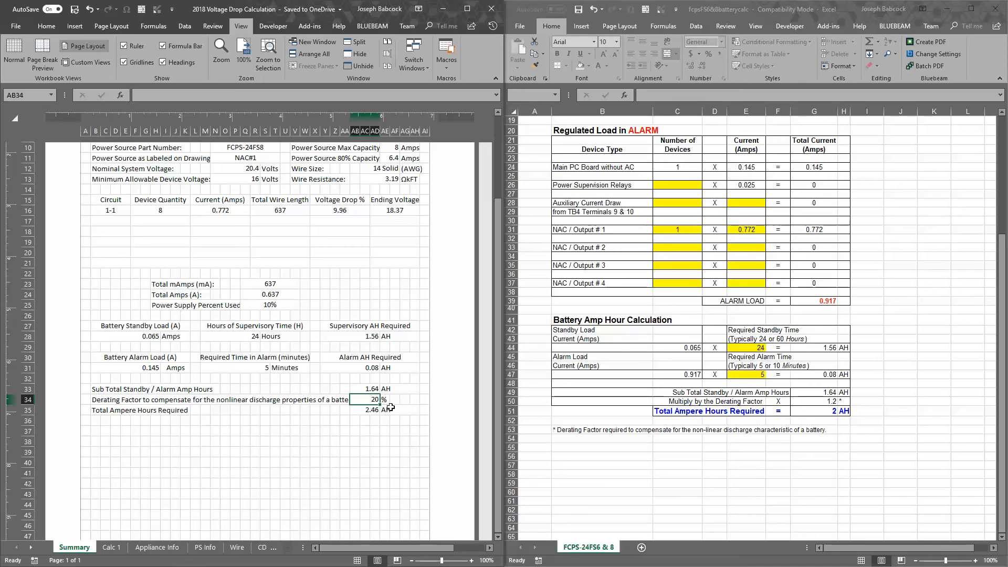
left_click(760, 384)
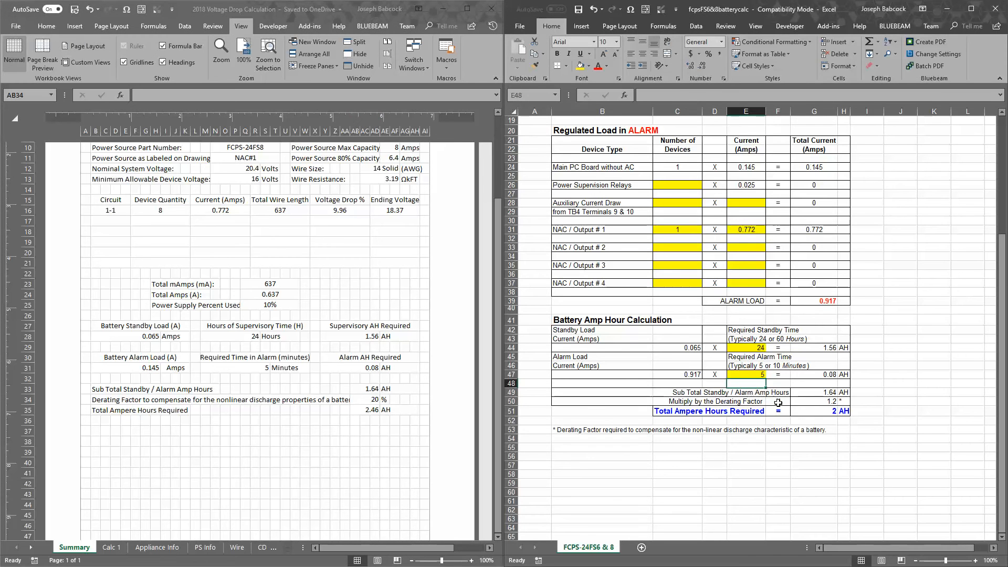
left_click(817, 402)
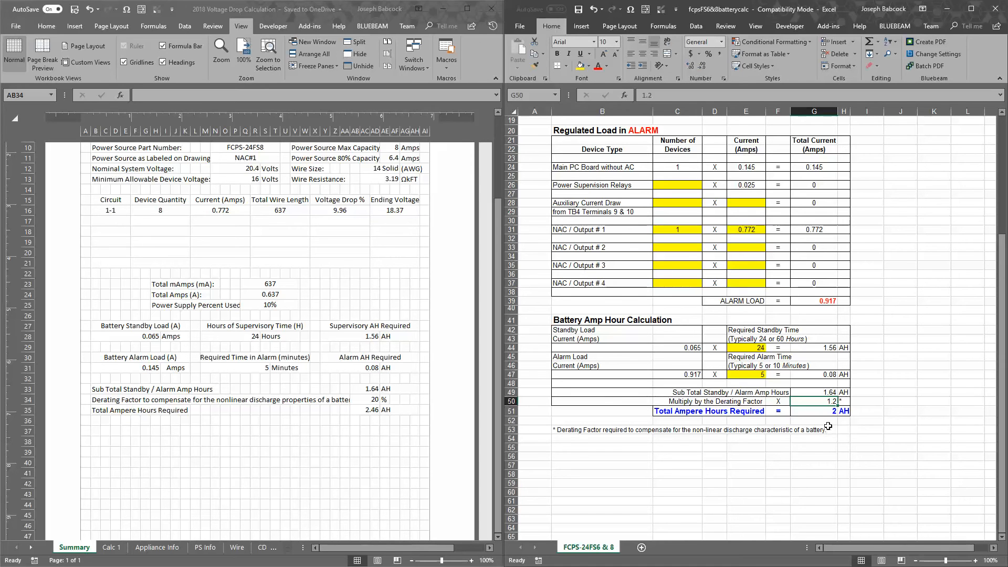
left_click(825, 409)
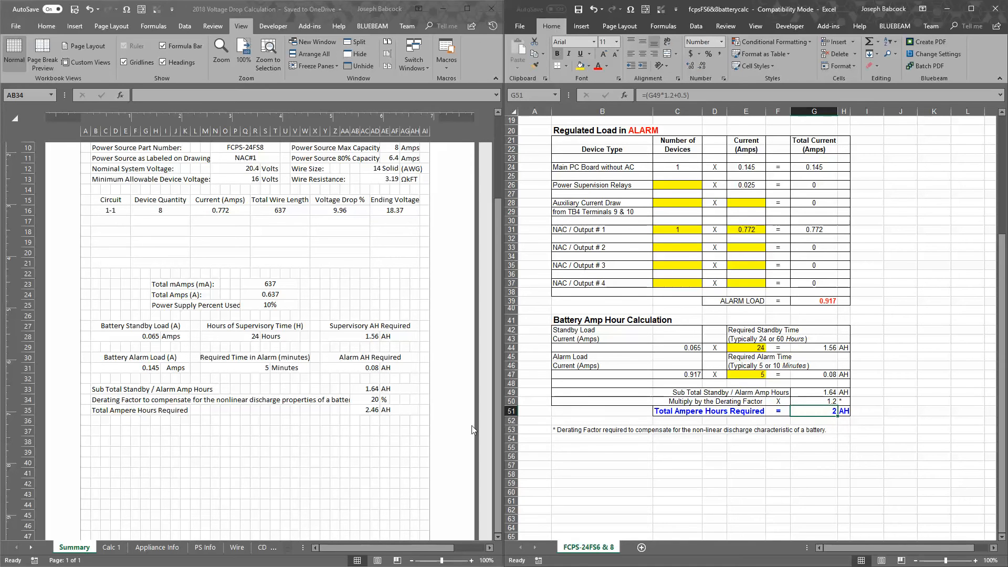
left_click(105, 410)
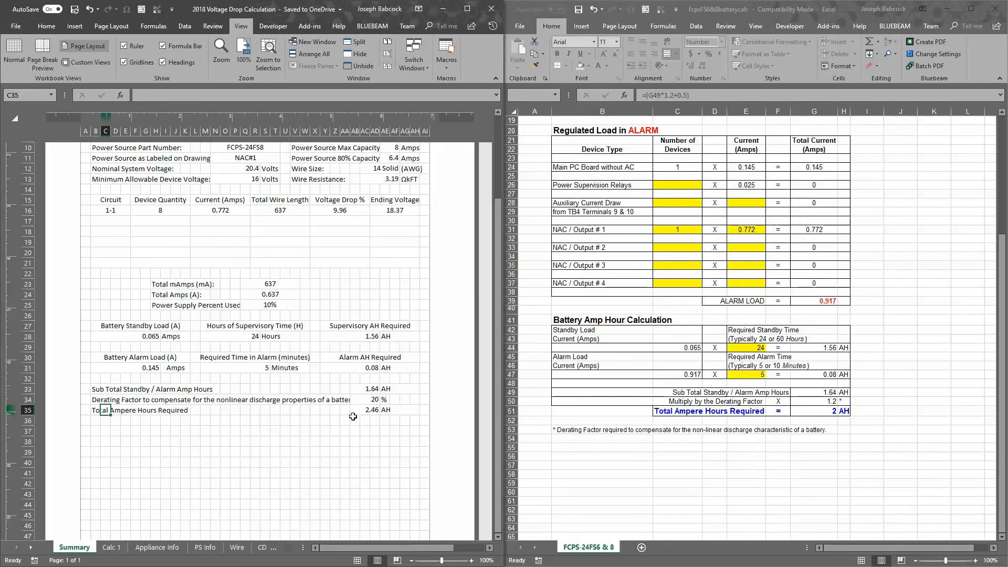
left_click(373, 409)
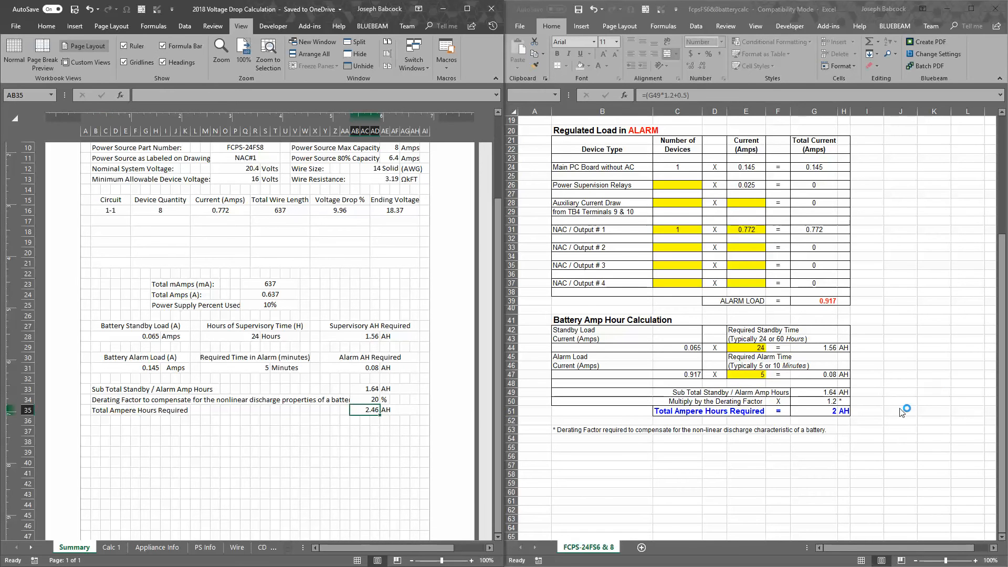
Display the battery calculation sheet's Total Ampere Hours Required with five decimal places
left_click(829, 411)
scroll(571, 153, "up", 1)
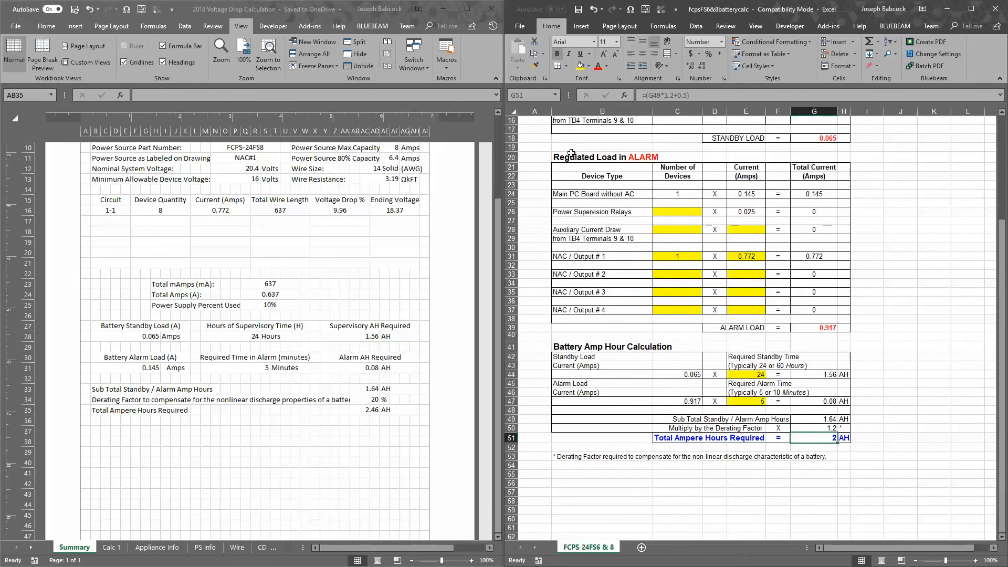
scroll(840, 446, "down", 1)
scroll(844, 453, "up", 1)
left_click(694, 66)
left_click(694, 66)
left_click(694, 67)
left_click(834, 390)
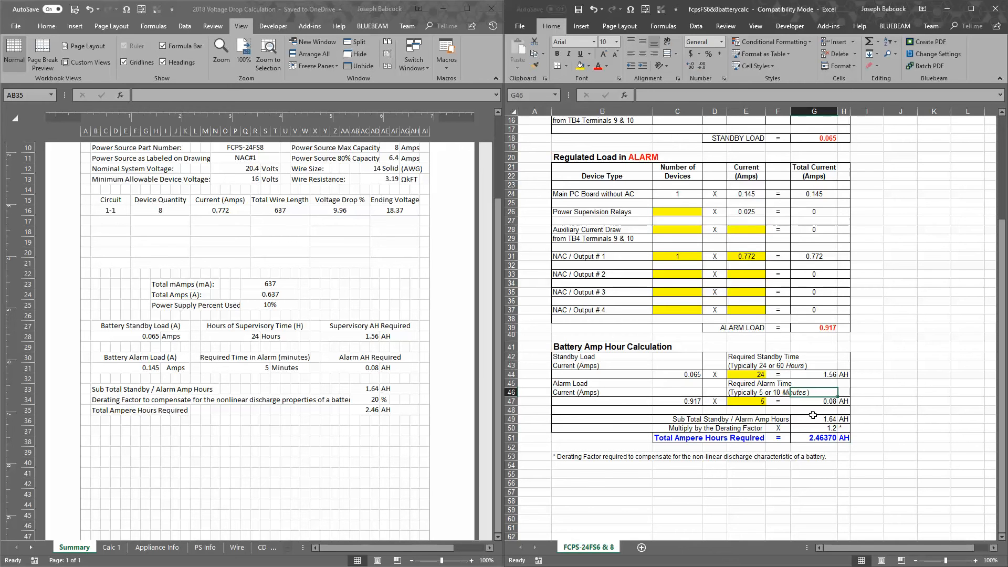
left_click(826, 438)
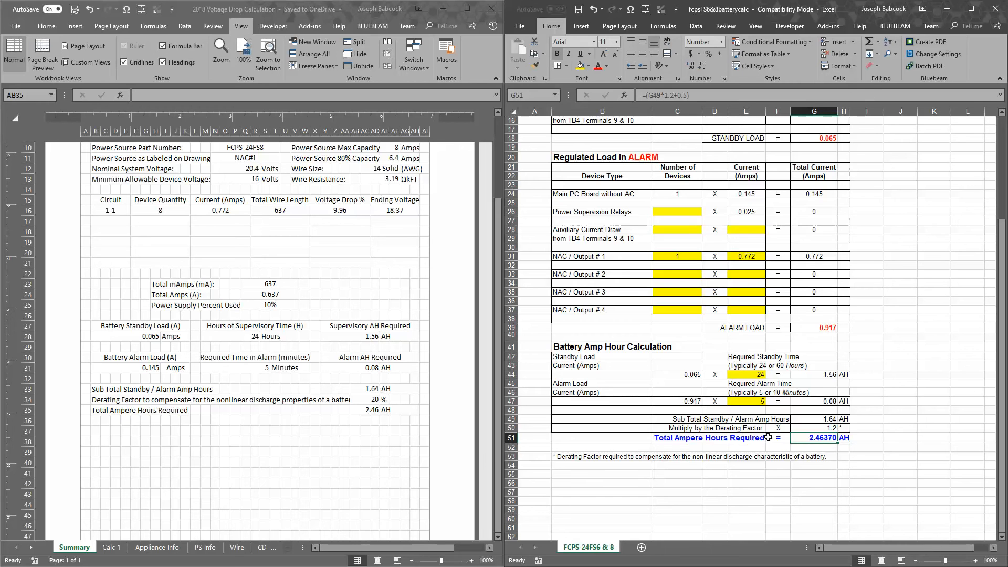
Check the total alarm load and the alarm ampere-hour formula on the FCPS-24FS6/8 battery calculation sheet
left_click(816, 392)
scroll(816, 391, "up", 5)
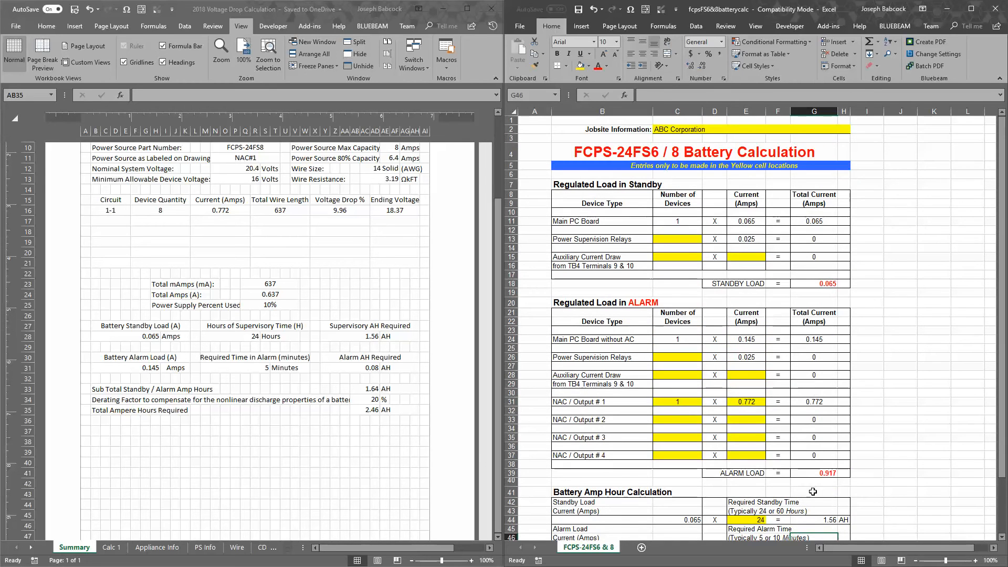
scroll(789, 459, "down", 2)
left_click(817, 411)
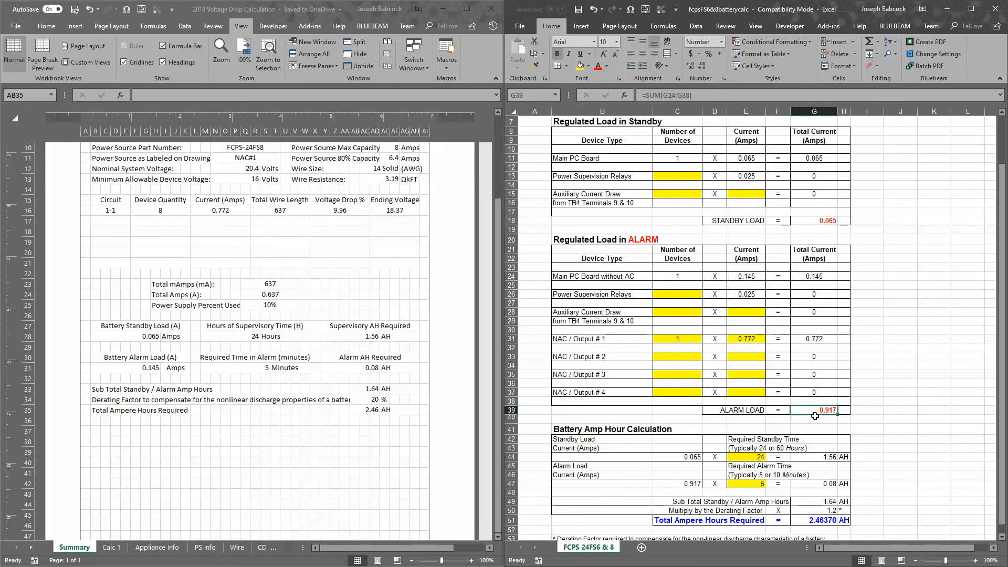
left_click(825, 486)
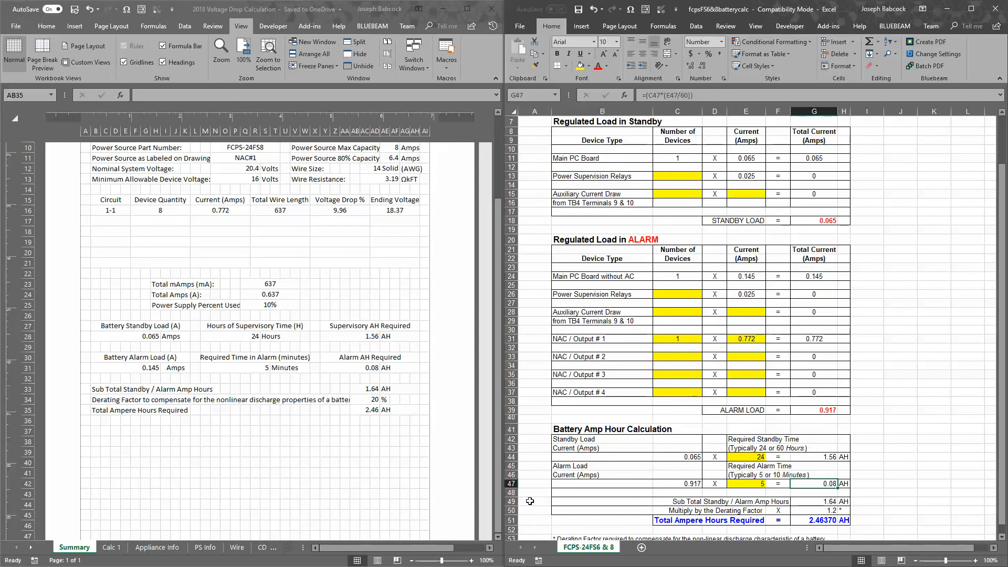
Compare the Summary sheet's alarm AH, circuit current and required alarm time with the load figures on the battery calculation sheet
left_click(367, 368)
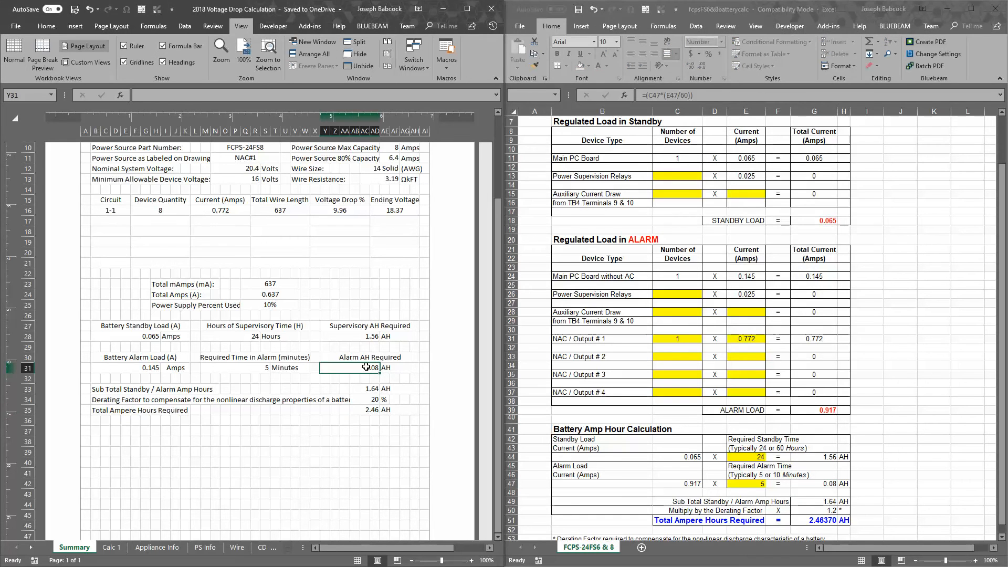
left_click(237, 212)
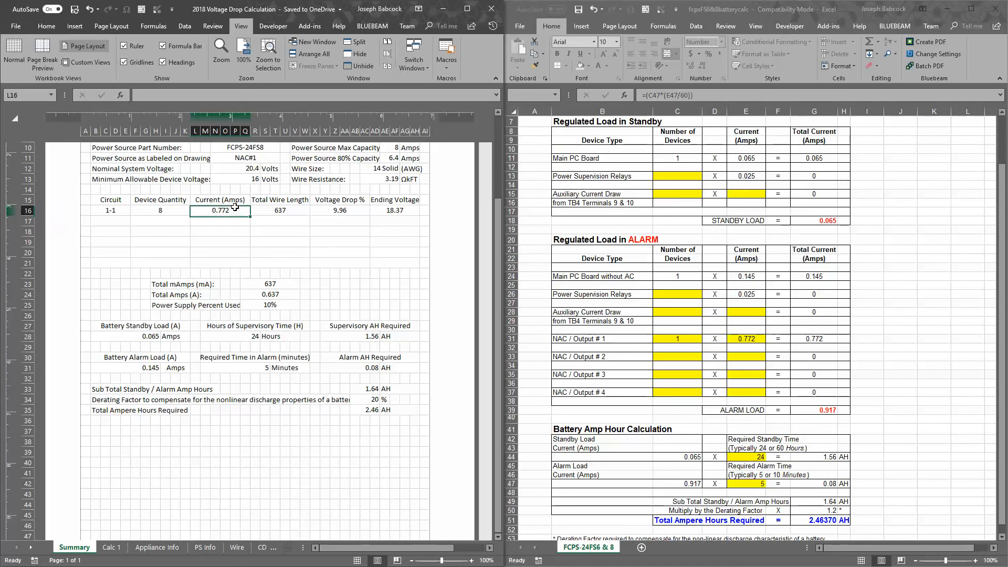
left_click_drag(237, 211, 241, 249)
left_click(230, 212)
left_click(214, 368)
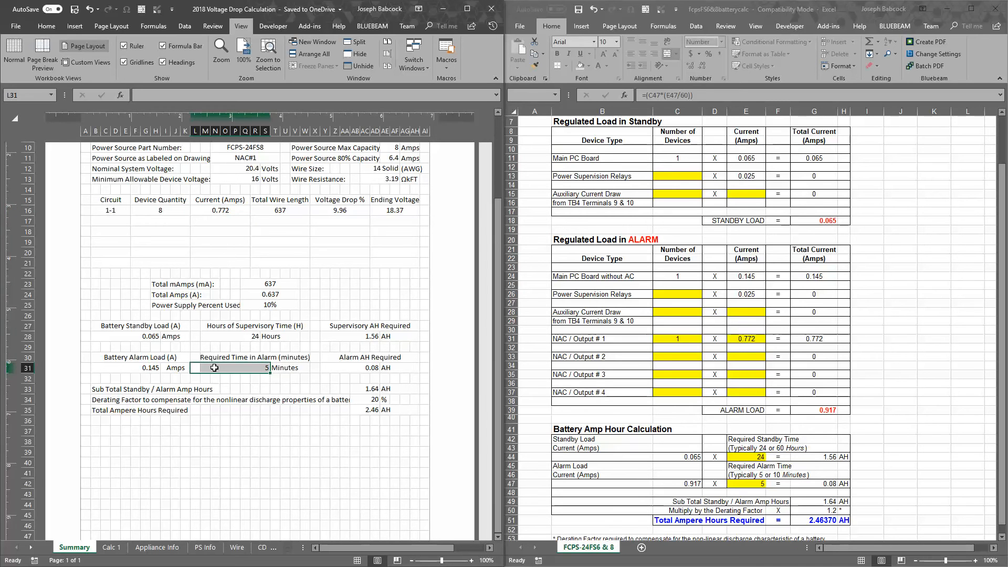
left_click(711, 394)
scroll(711, 403, "down", 2)
scroll(711, 405, "up", 4)
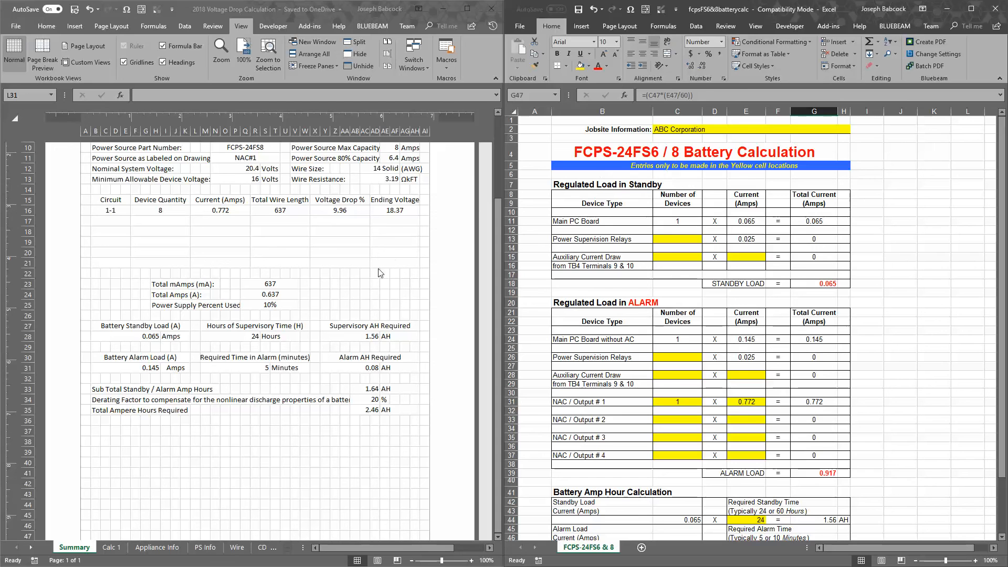
left_click(284, 327)
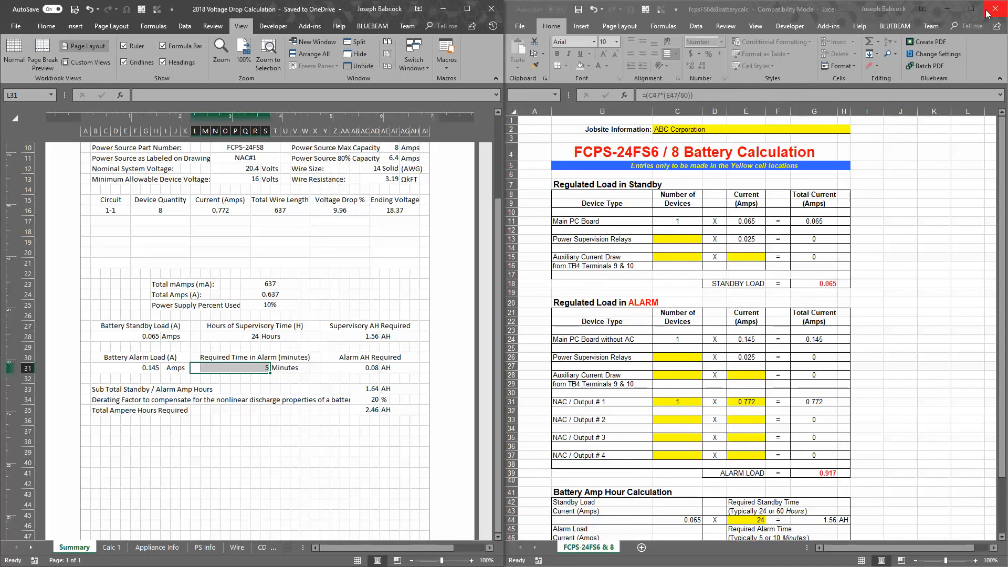
Minimize the battery calculation workbook and place the Template Calculations workbook side by side with the 2018 Voltage Drop Calculation workbook
left_click(948, 9)
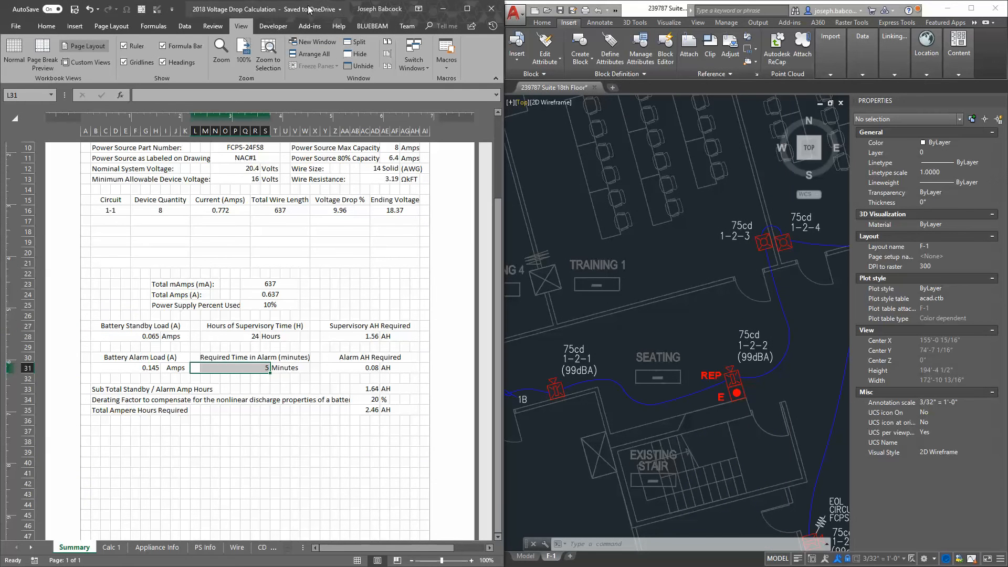
left_click(172, 8)
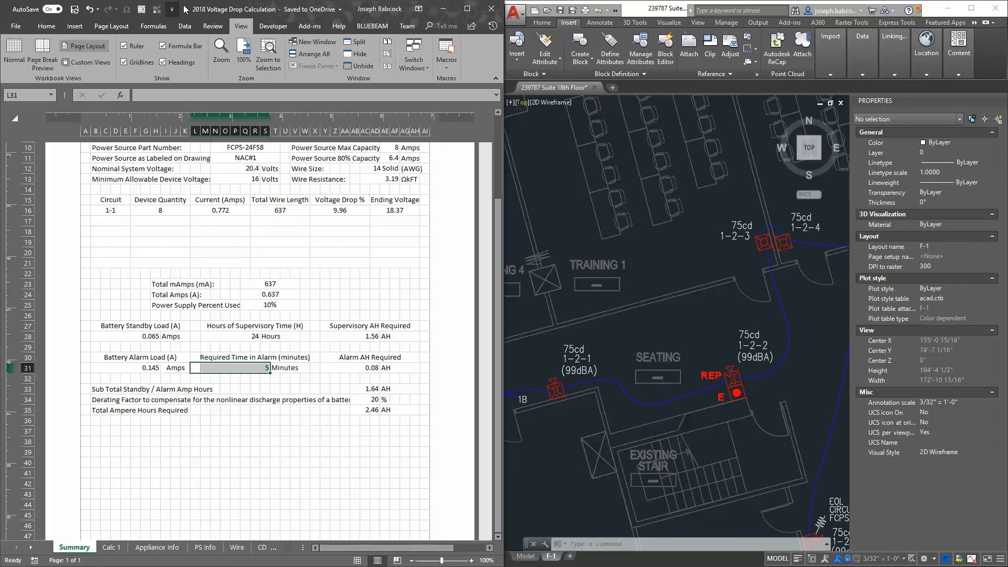
left_click(492, 71)
double_click(225, 9)
left_click_drag(561, 11, 1006, 81)
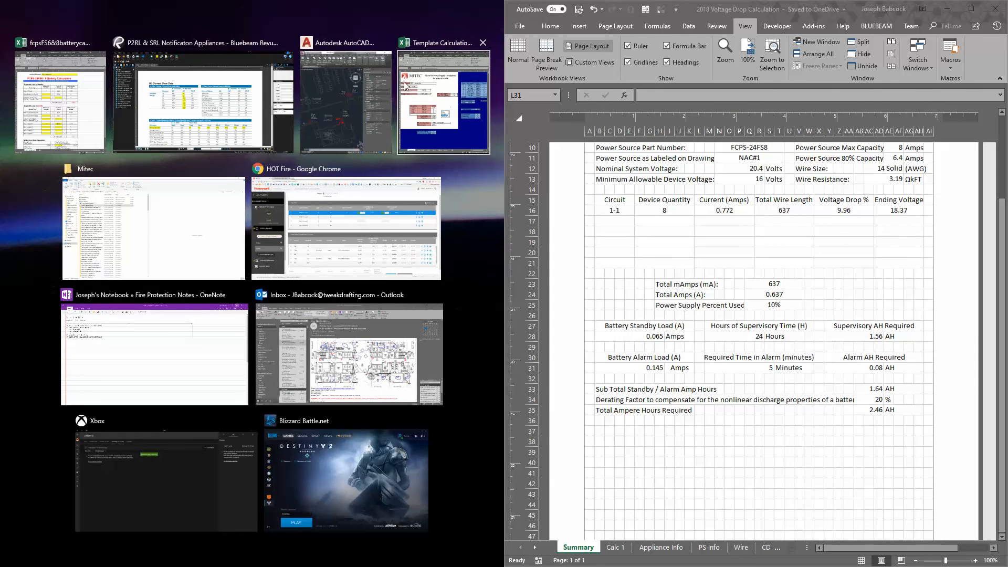
left_click(444, 111)
Show the Calc 1 sheet in both the 2018 Voltage Drop Calculation and Template Calculations workbooks
left_click(736, 367)
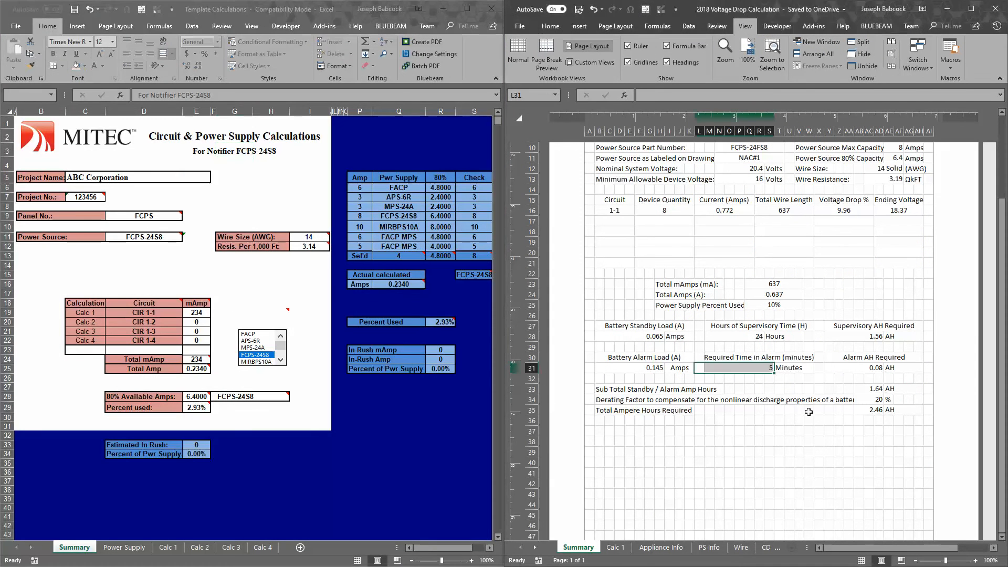
scroll(735, 399, "up", 2)
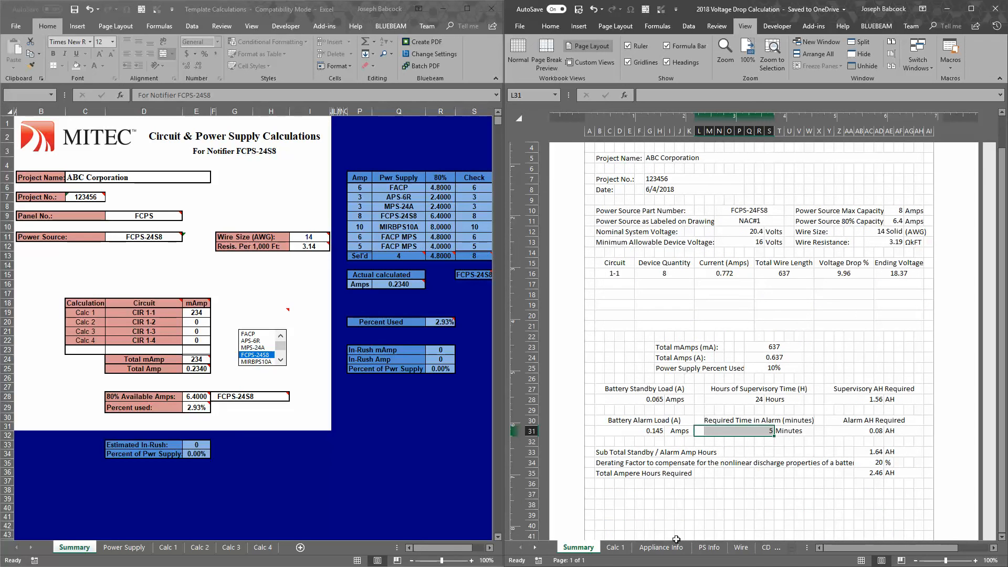
left_click(623, 541)
left_click(745, 360)
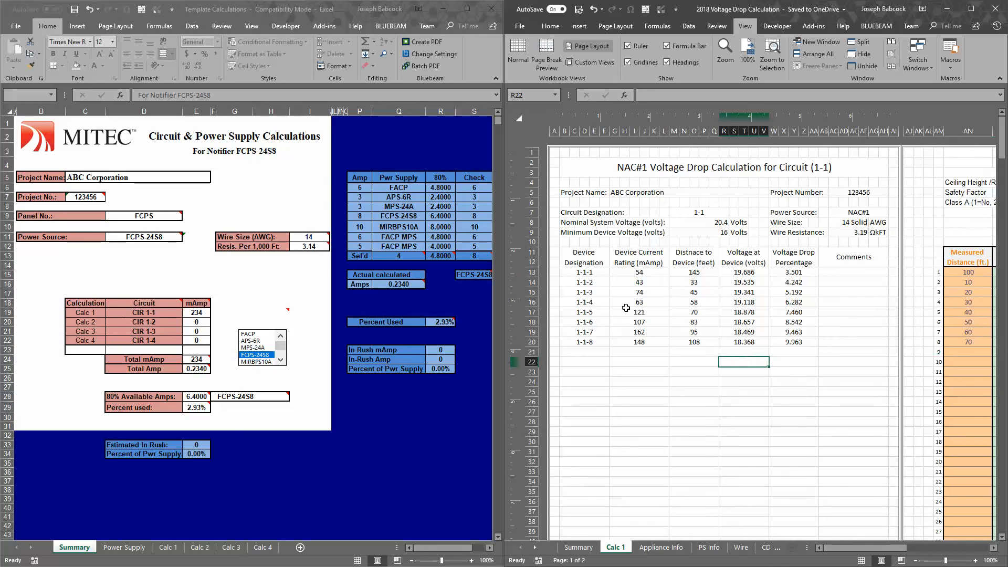
left_click(652, 319)
left_click(168, 547)
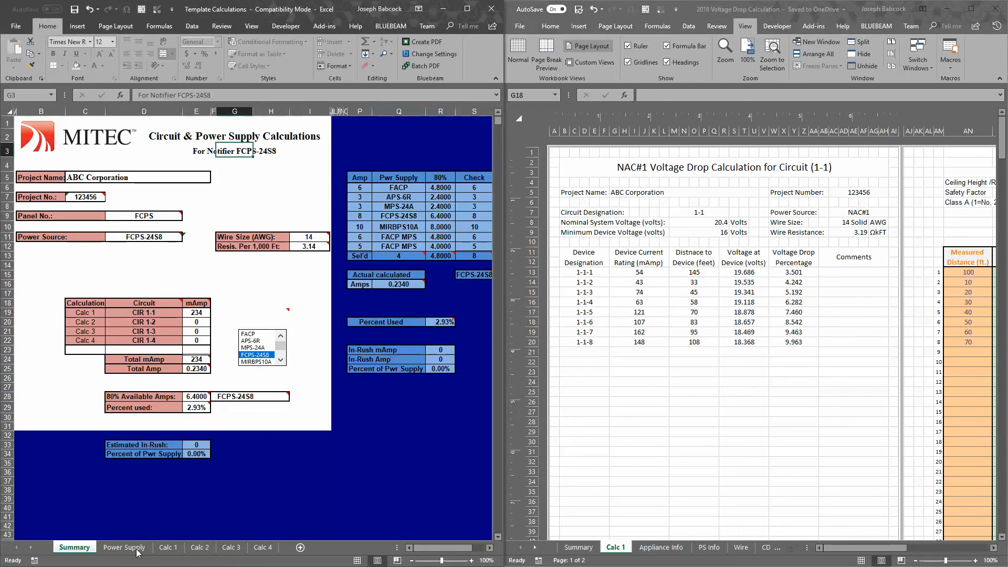
In the Template Calculations sheet, enter device currents of 121 and 107 mA in rows 18 and 19, matching devices 1-1-5 and 1-1-6
left_click(93, 291)
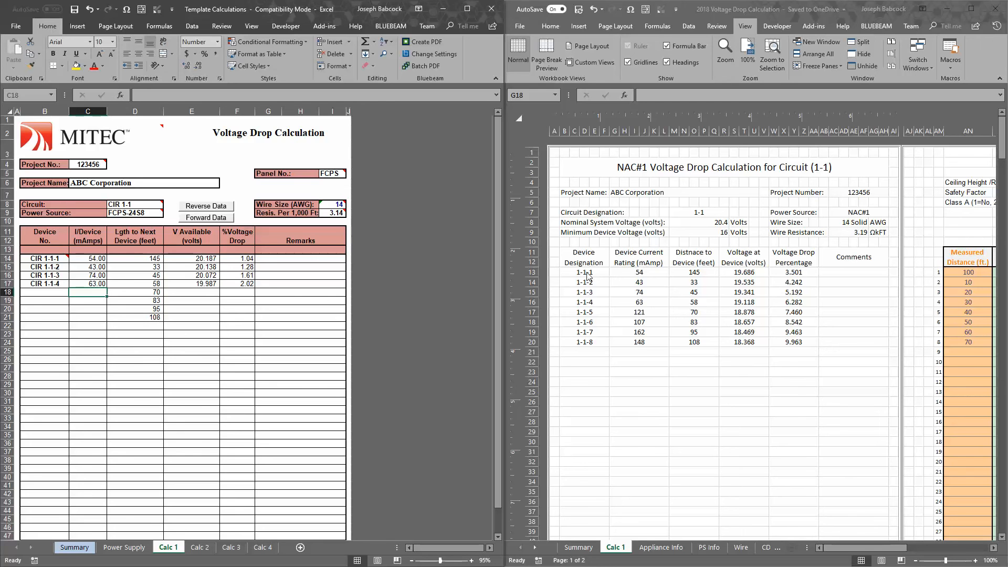
left_click_drag(663, 275, 644, 344)
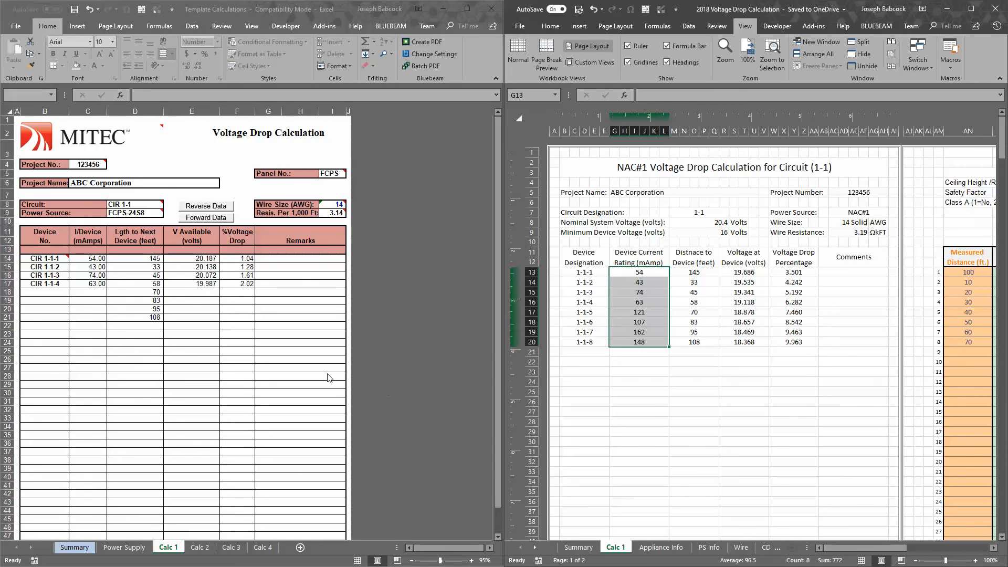
left_click(98, 290)
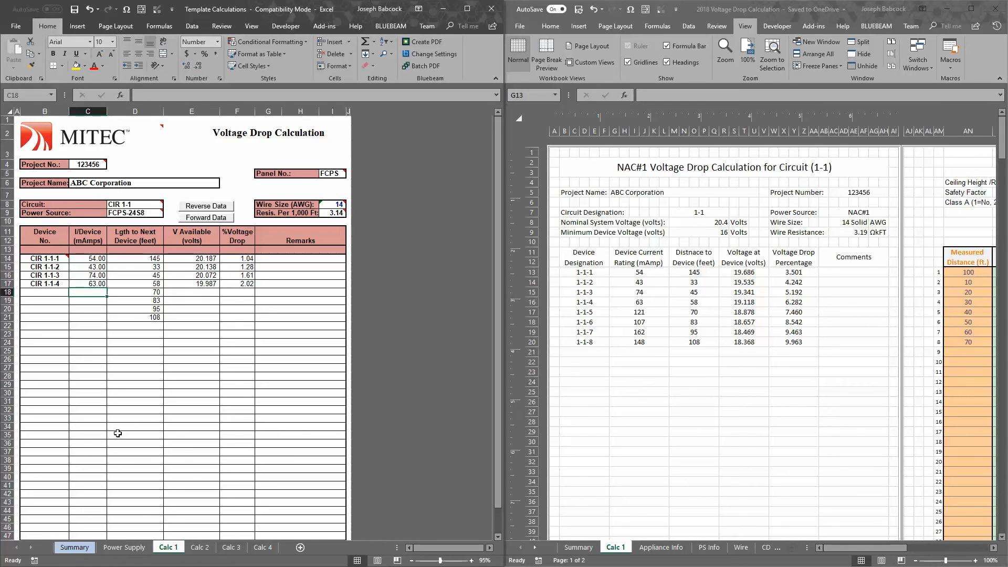
type("121")
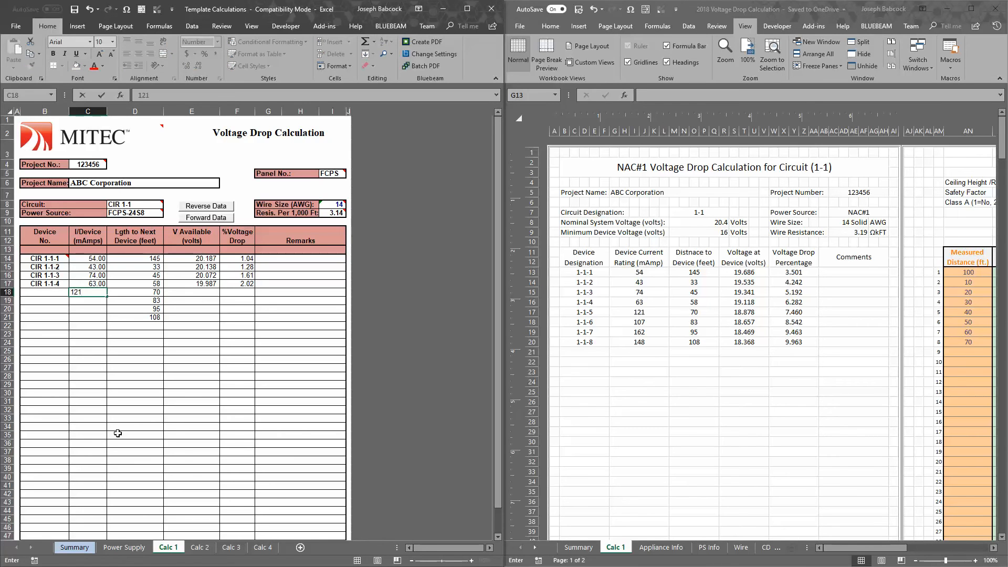
key("Return")
type("10")
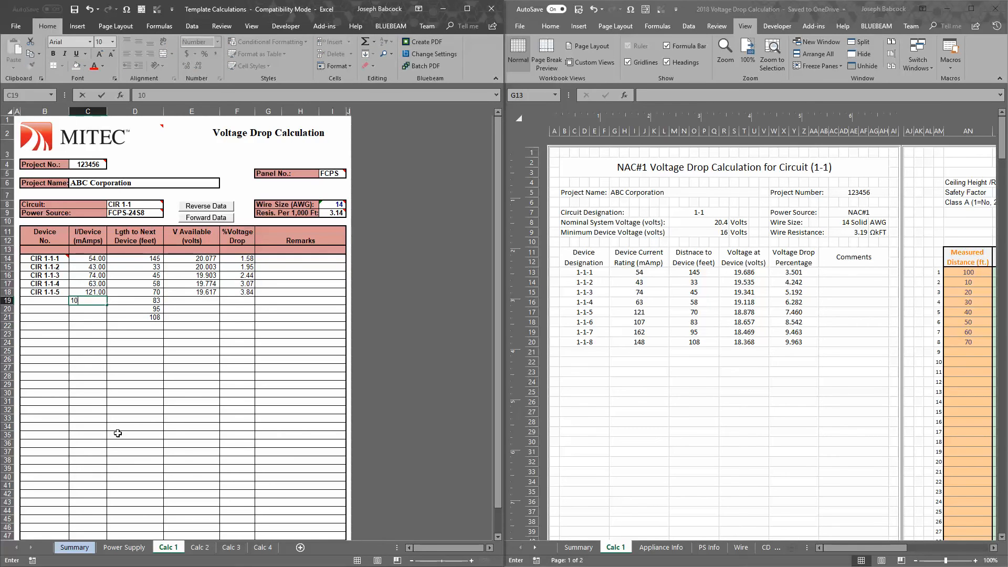
type("7")
key("Return")
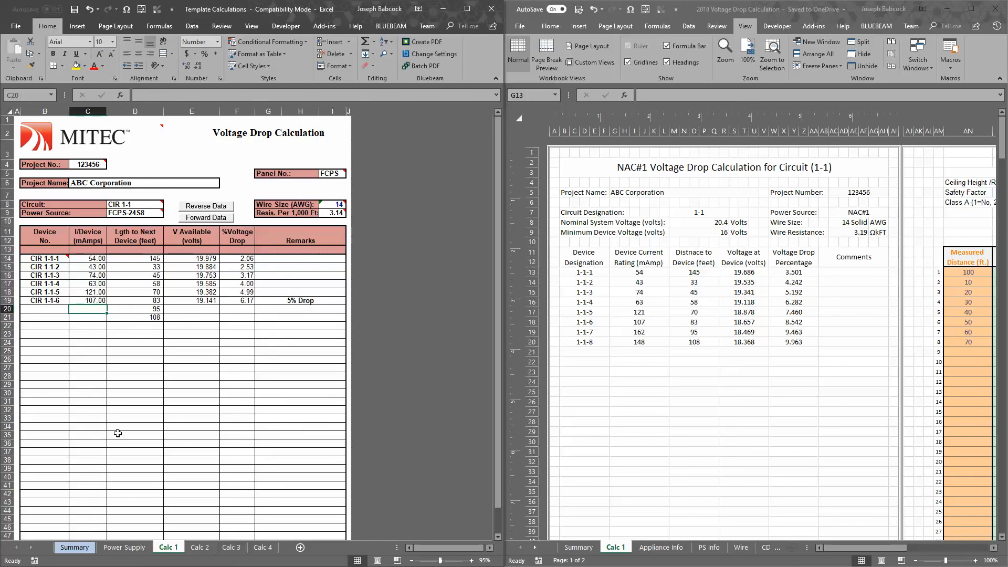
Enter device currents of 162 and 148 mA in rows 20 and 21, and check the current columns of both Calc 1 sheets
type("162")
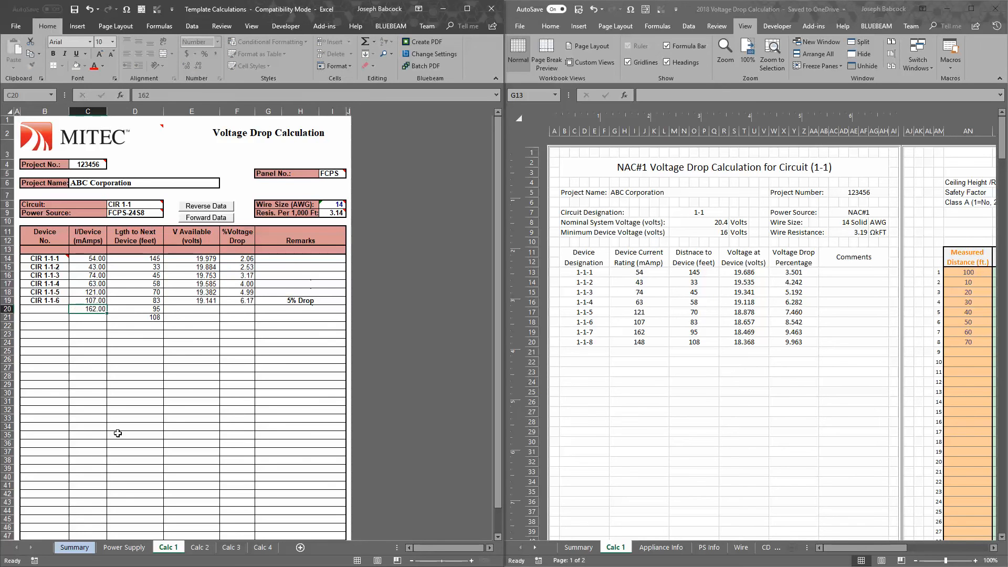
key("Return")
type("144")
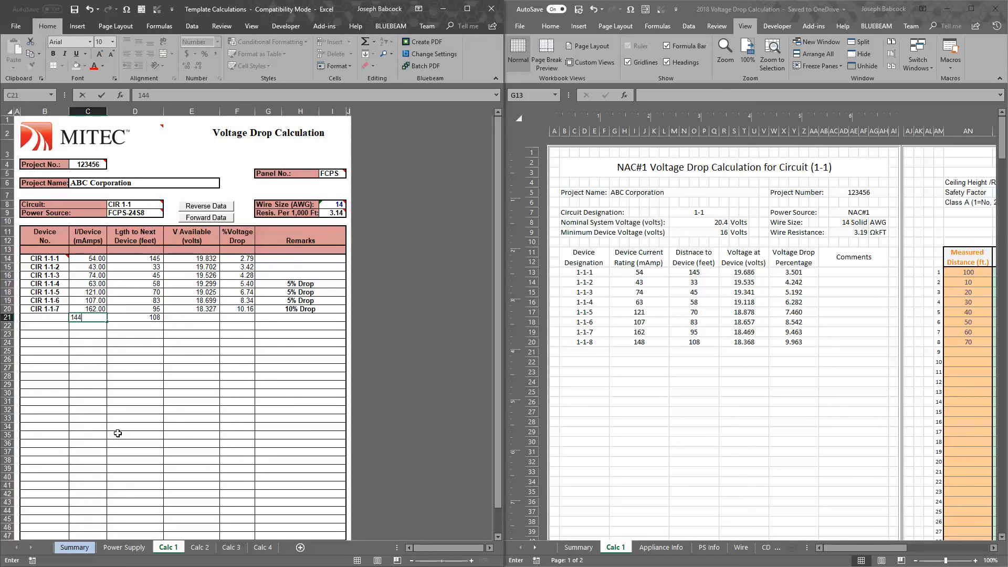
type("8")
key("Return")
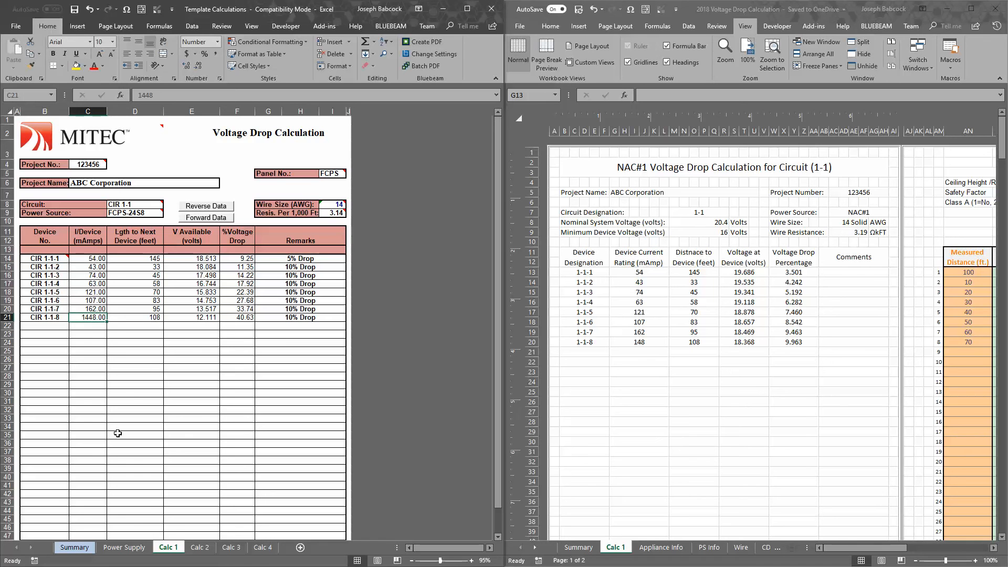
type("148")
key("Return")
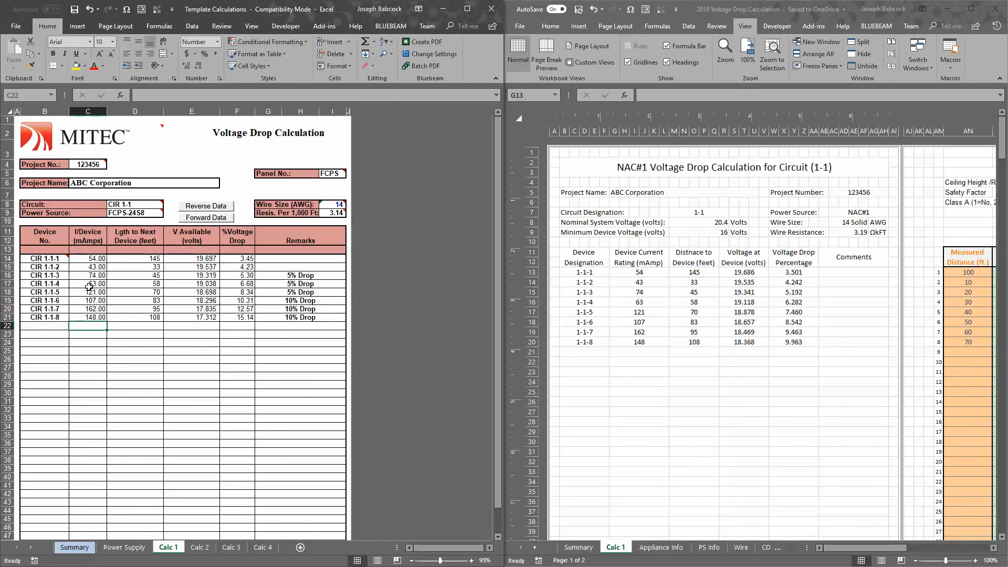
left_click_drag(89, 275, 89, 326)
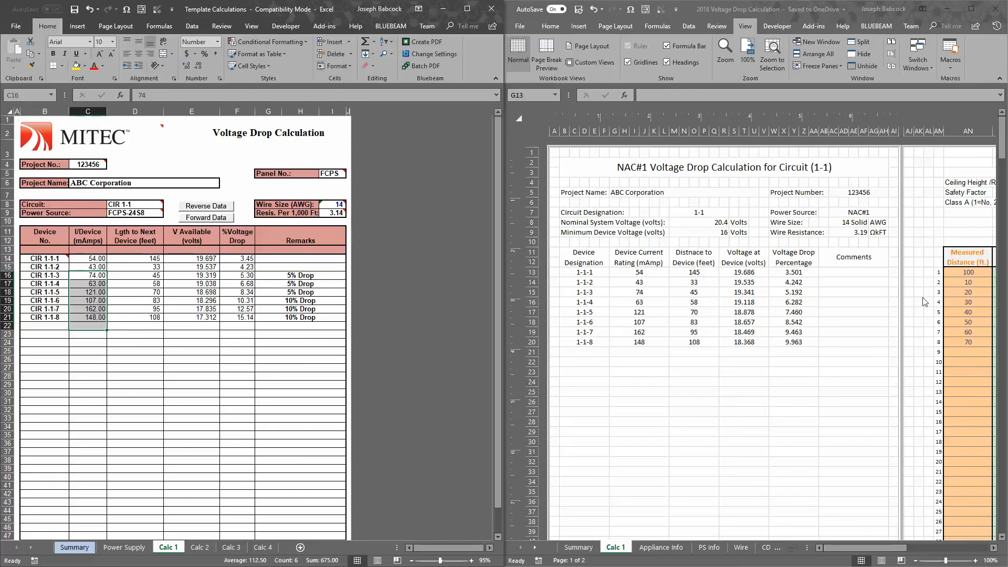
left_click_drag(640, 272, 639, 341)
In the 2018 workbook's Calc 1 sheet, try a candela rating of 17 for the eighth device under S(R/W)L and restore it to 110
left_click_drag(892, 548, 924, 549)
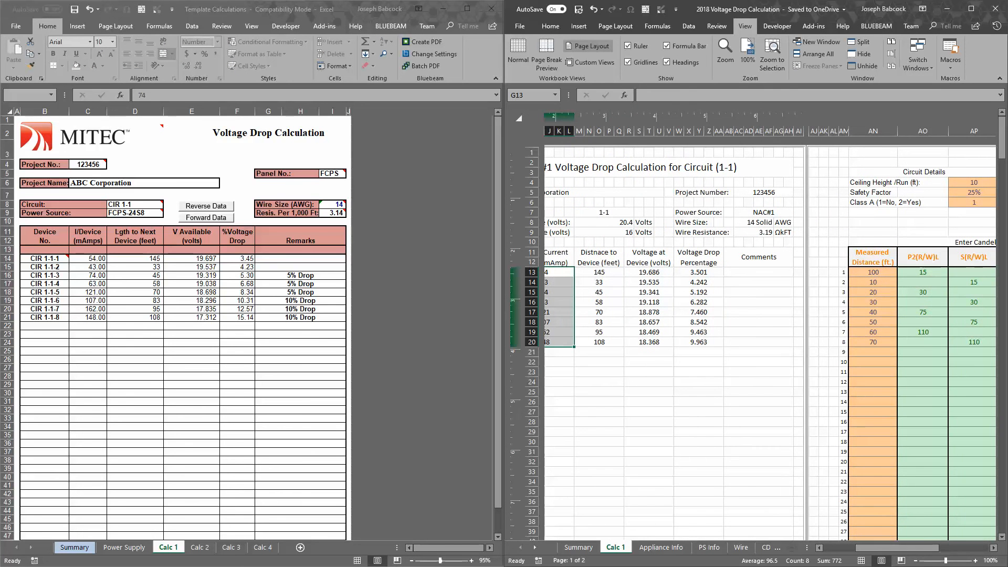
left_click(960, 345)
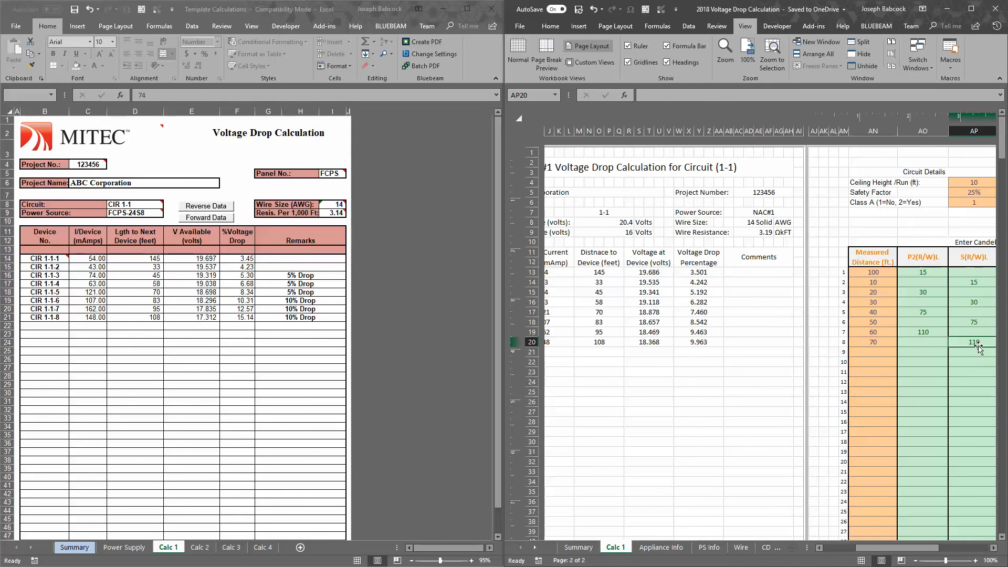
type("17")
key("Return")
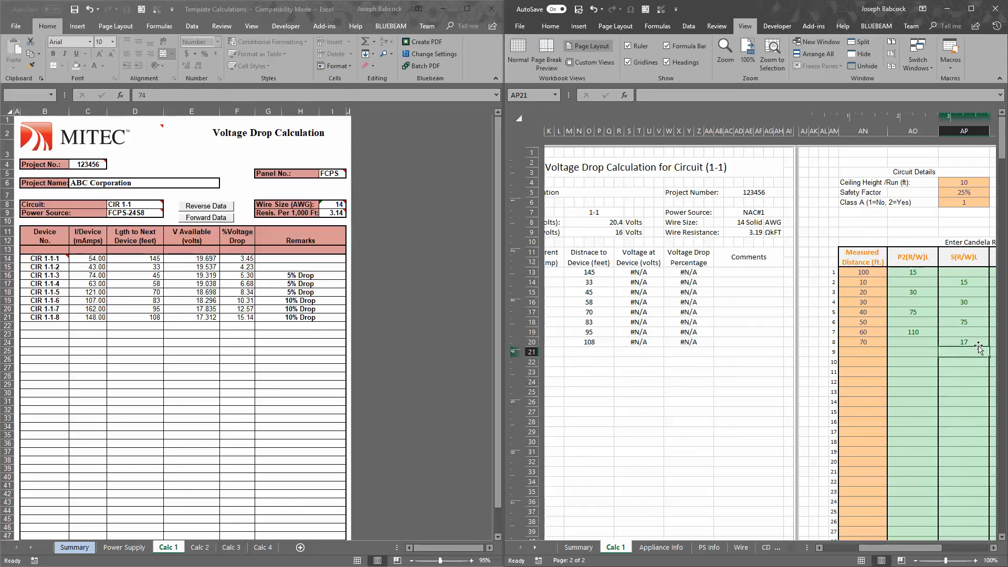
mouse_move(925, 547)
left_mouse_down()
mouse_move(857, 542)
mouse_move(934, 546)
left_mouse_up()
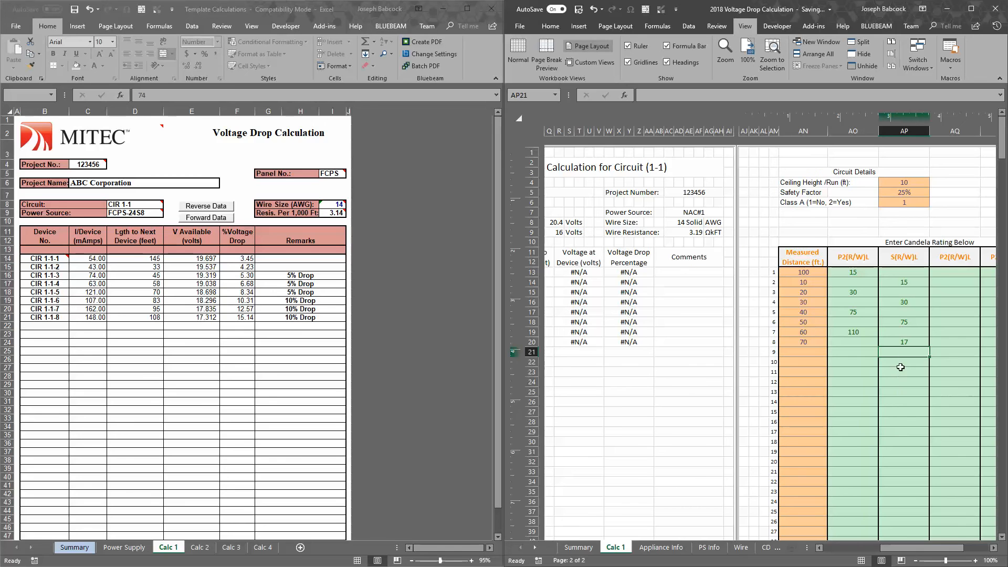
left_click(897, 344)
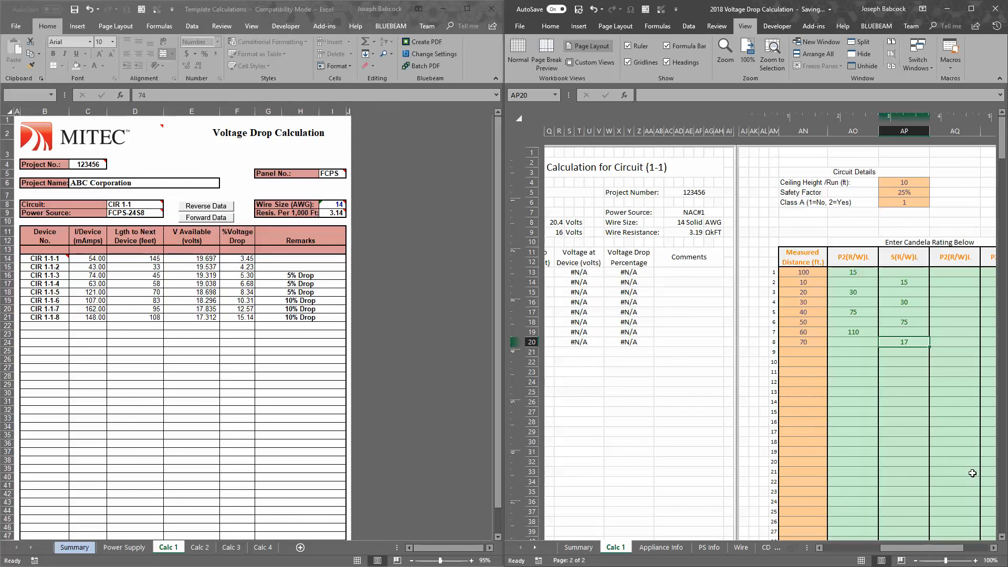
type("110")
key("Return")
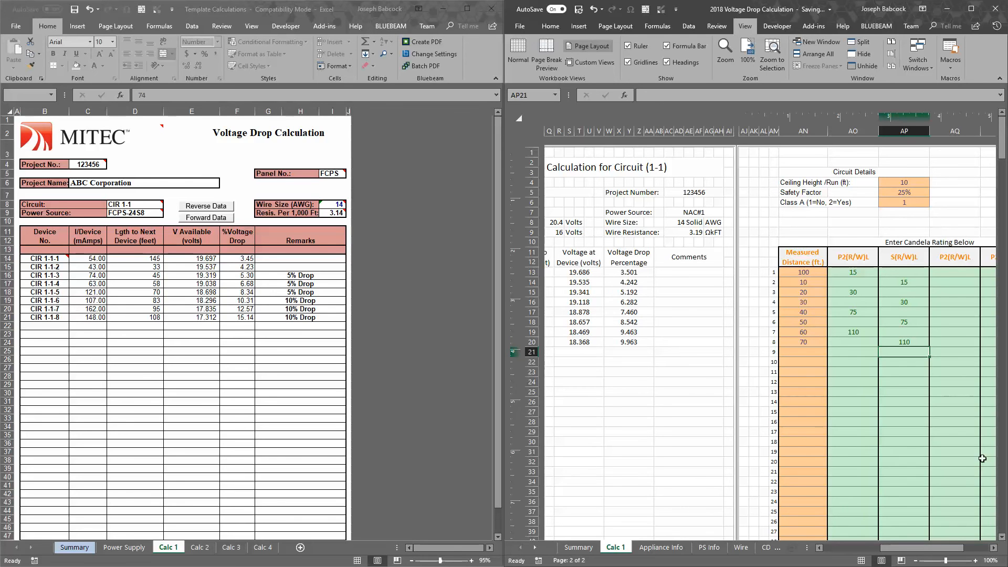
Compare the device currents and distances in the Calc 1 sheets of the 2018 and Template Calculations workbooks
left_click_drag(950, 548, 865, 561)
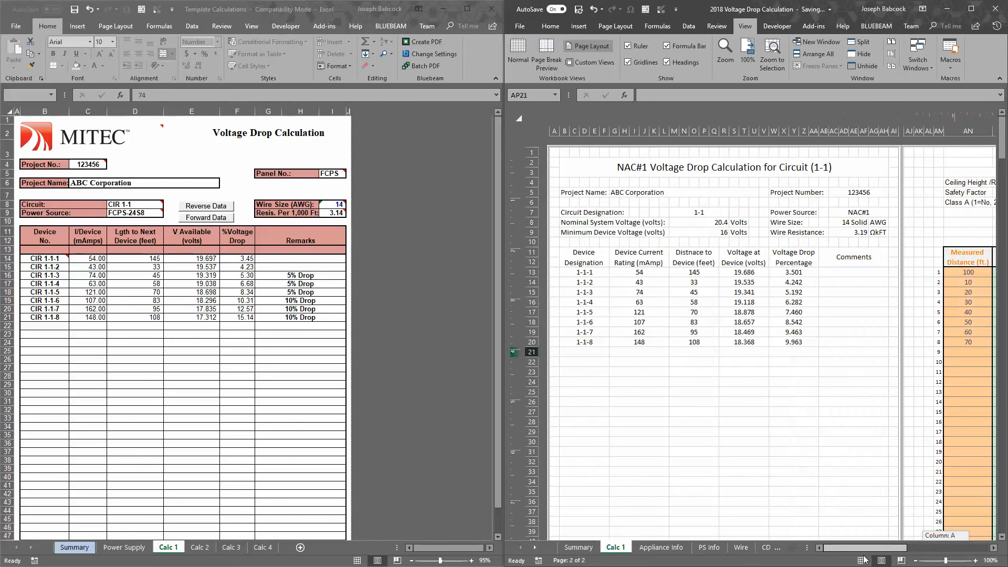
left_click(745, 352)
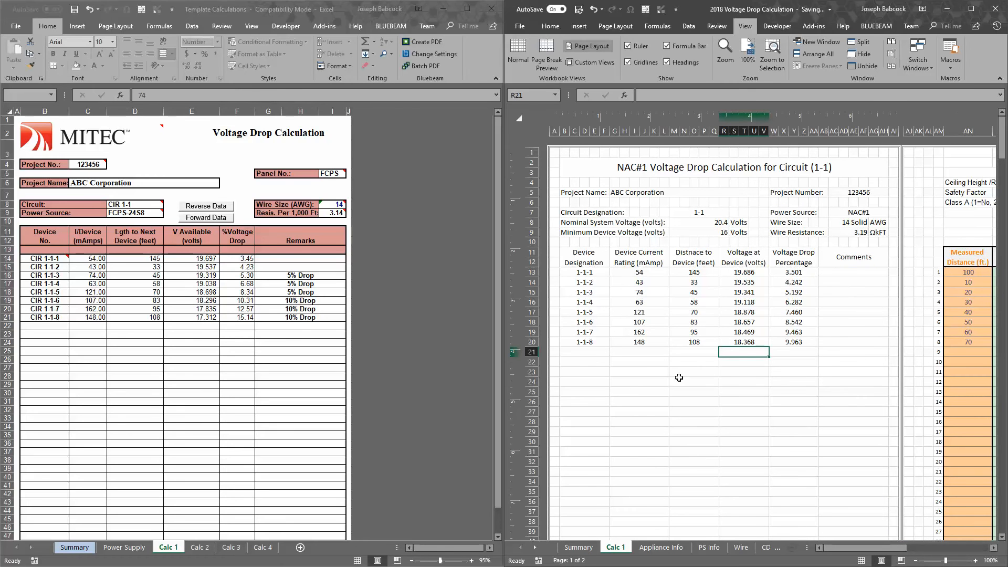
left_click_drag(87, 275, 87, 326)
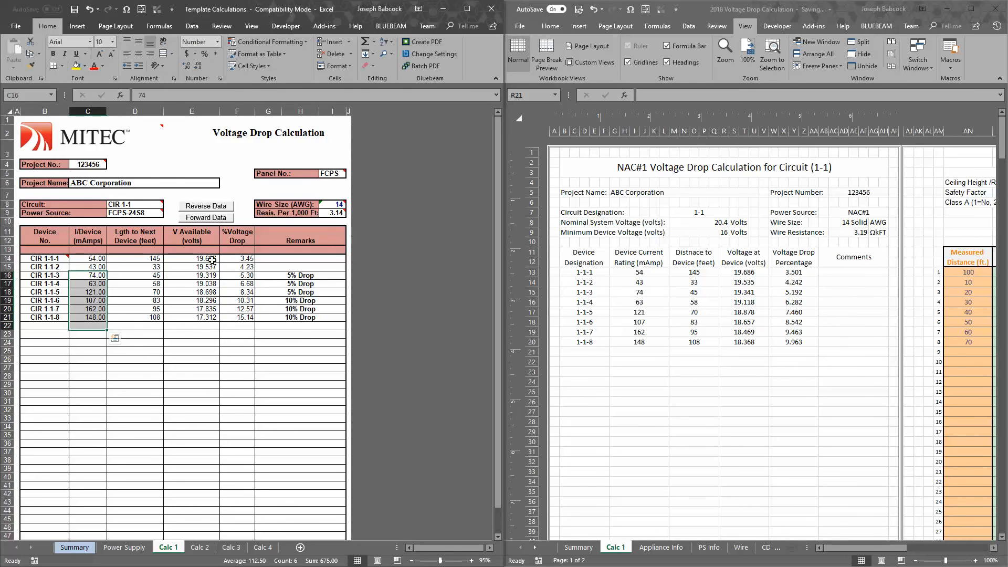
left_click_drag(149, 258, 152, 317)
scroll(159, 284, "down", 4)
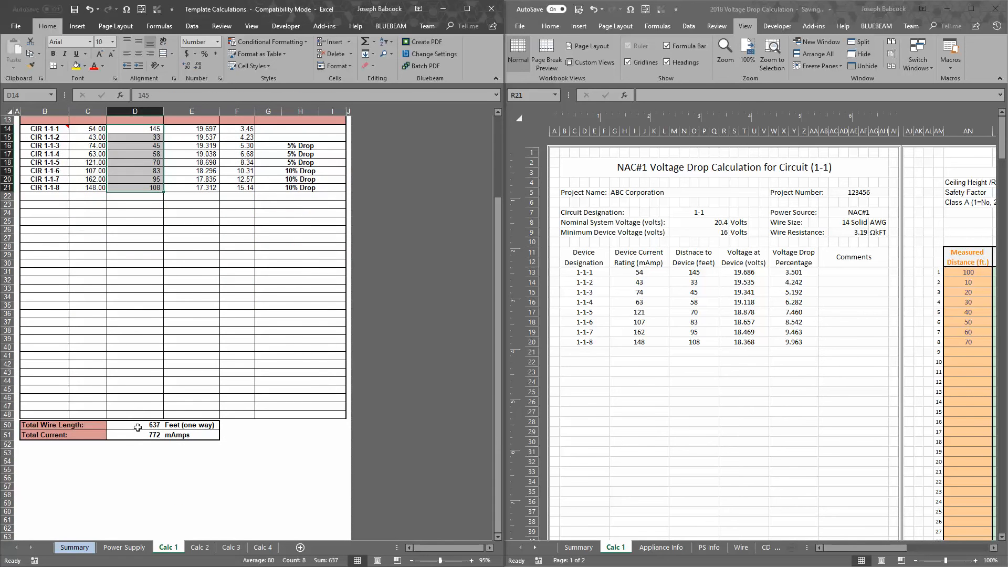
Compare the total wire length and total current at the end of both Calc 1 sheets
left_click(138, 428)
left_click(723, 382)
scroll(723, 383, "down", 3)
scroll(724, 382, "down", 2)
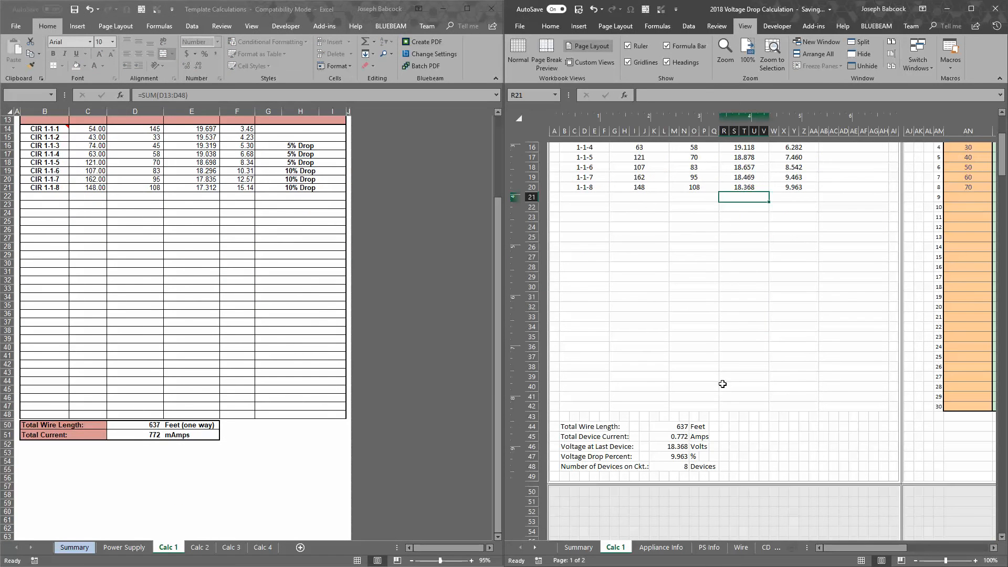
left_click(670, 432)
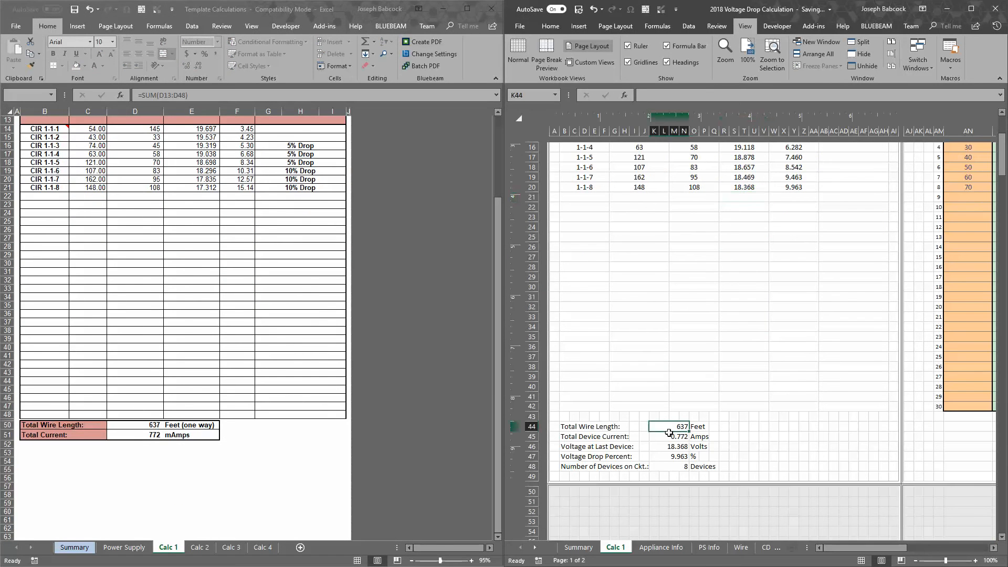
left_click(161, 439)
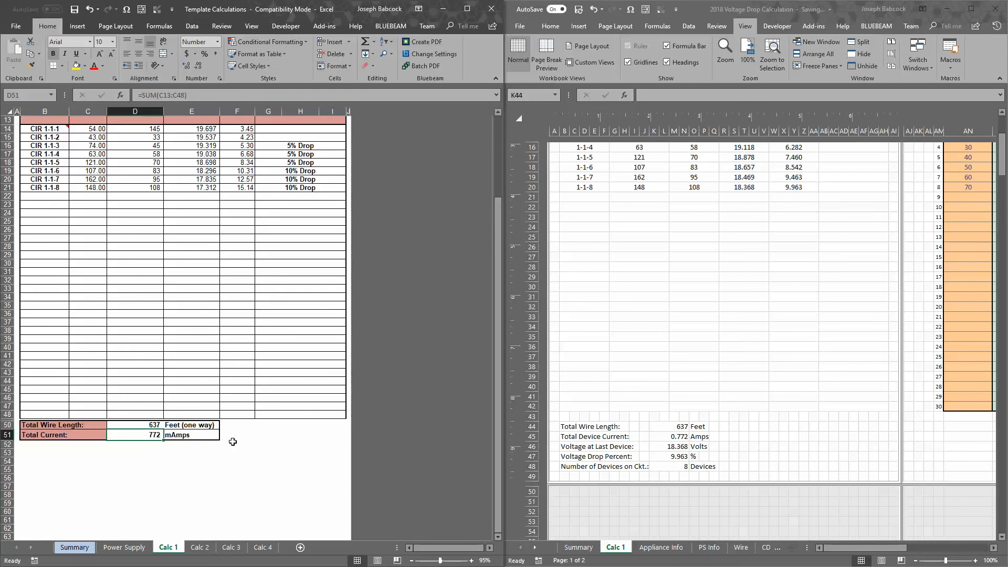
left_click(673, 439)
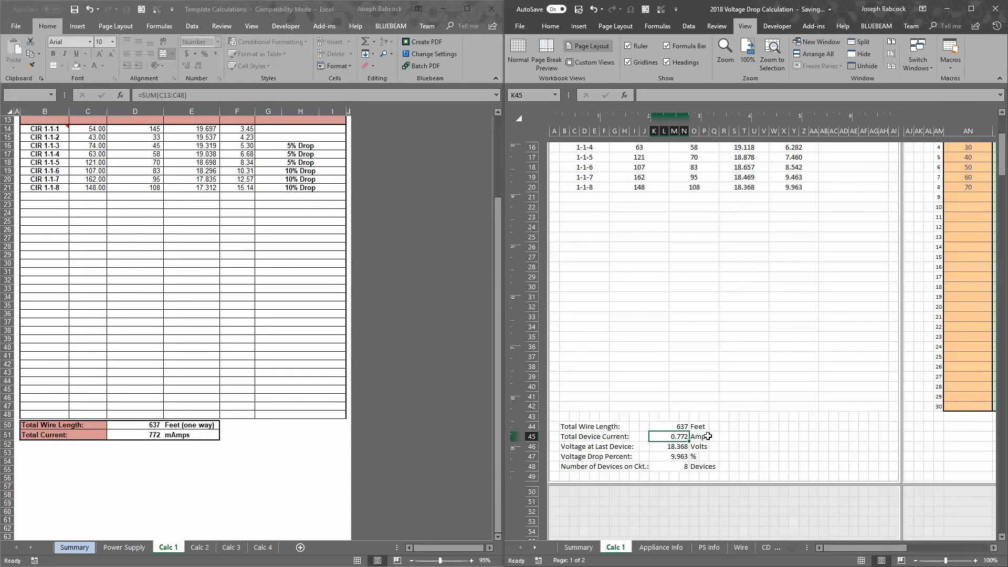
Compare the voltage at the last device, 1-1-8, between the two Calc 1 sheets
scroll(764, 423, "up", 5)
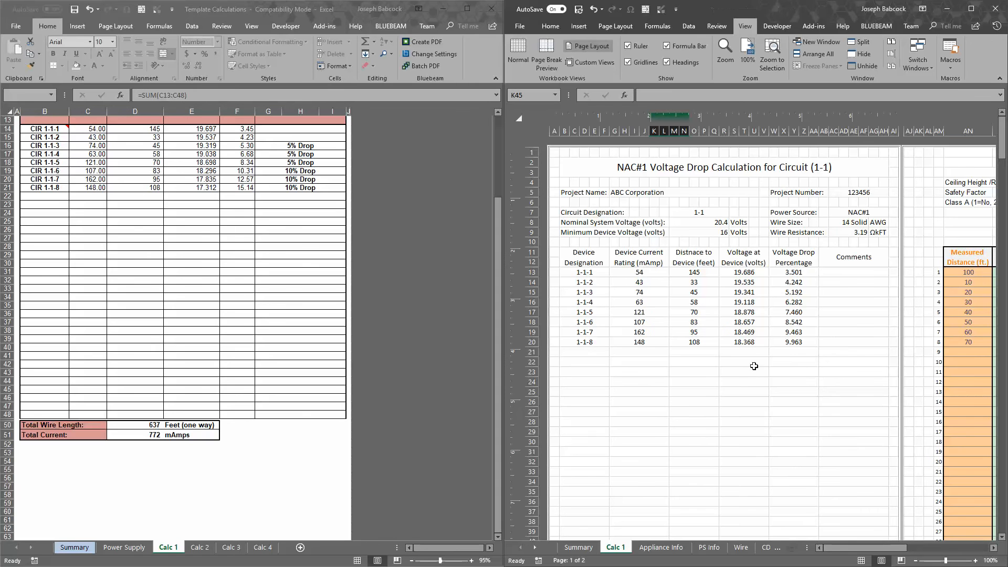
left_click(757, 346)
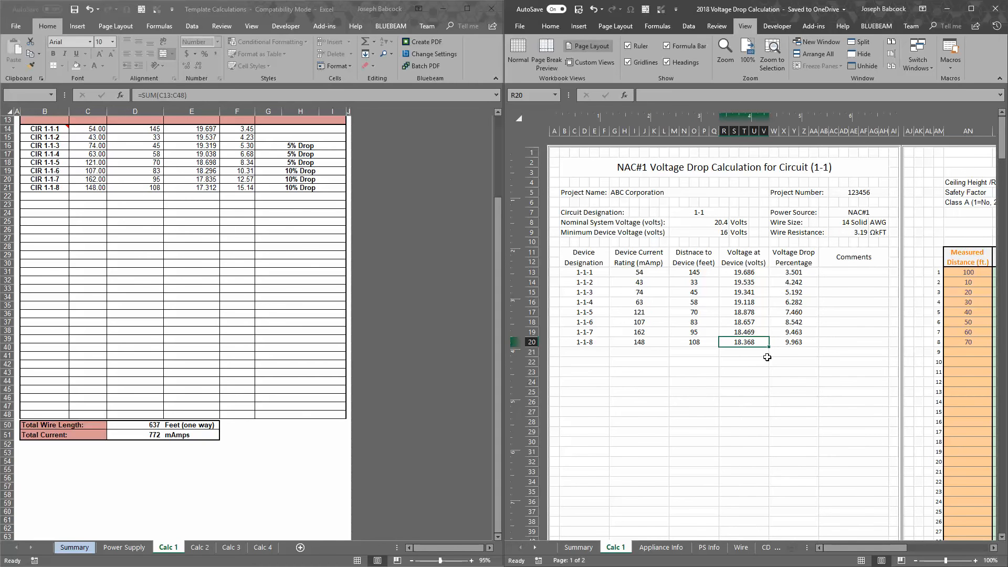
scroll(171, 282, "up", 4)
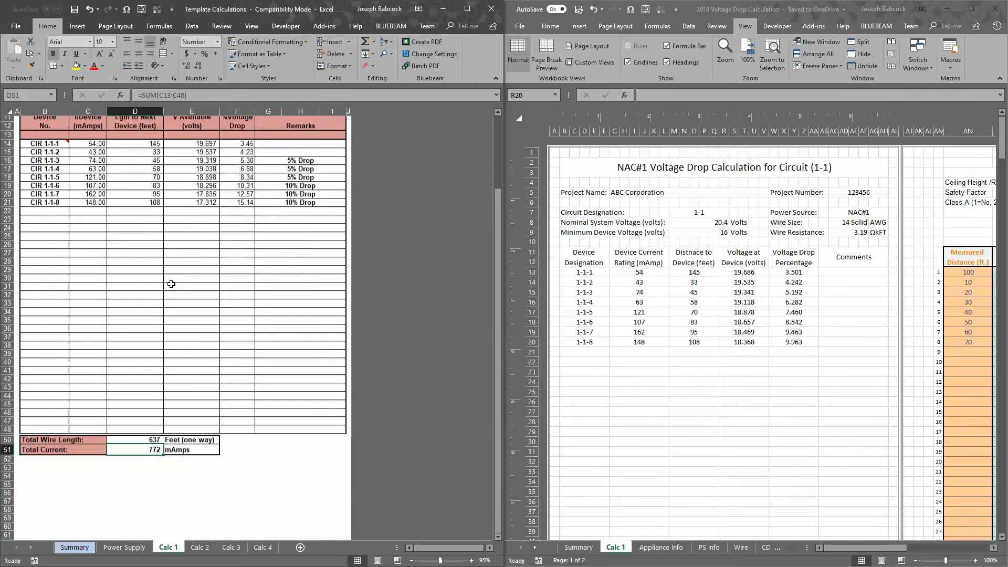
left_click(215, 310)
left_click(214, 318)
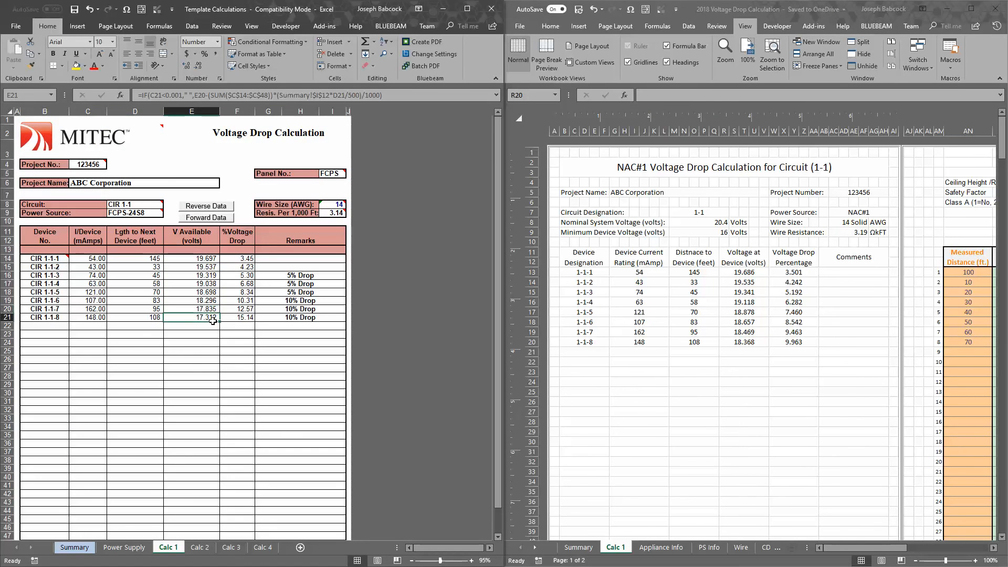
left_click(748, 346)
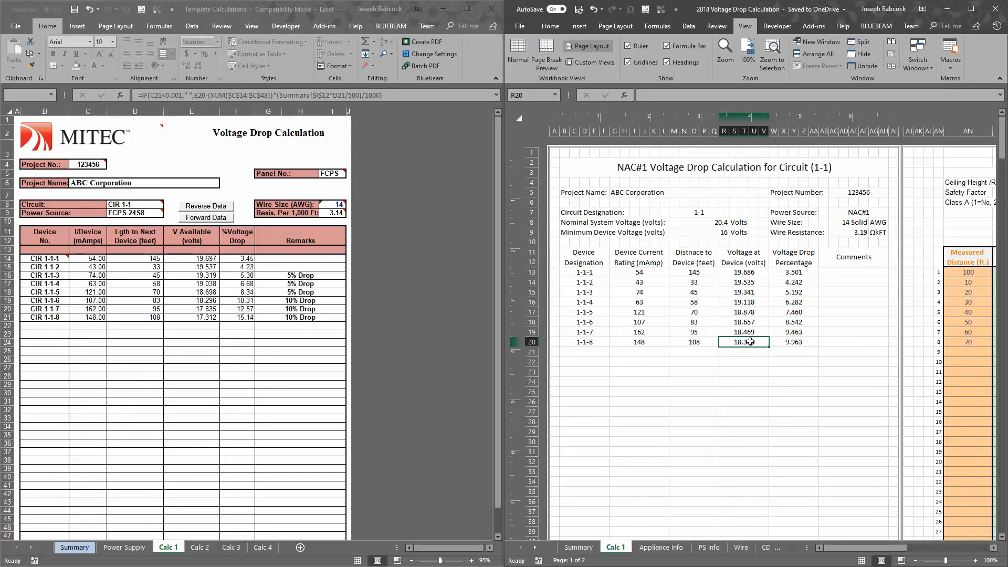
left_click(401, 287)
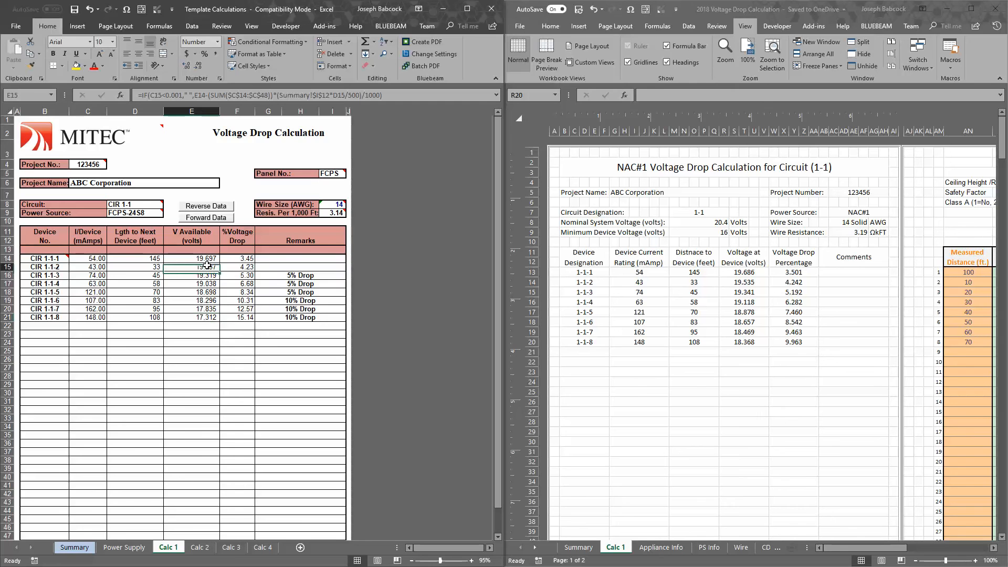
Examine the available-voltage formulas for devices 1-1-2 and 1-1-5 in Template Calculations, checking which device currents they sum
double_click(207, 265)
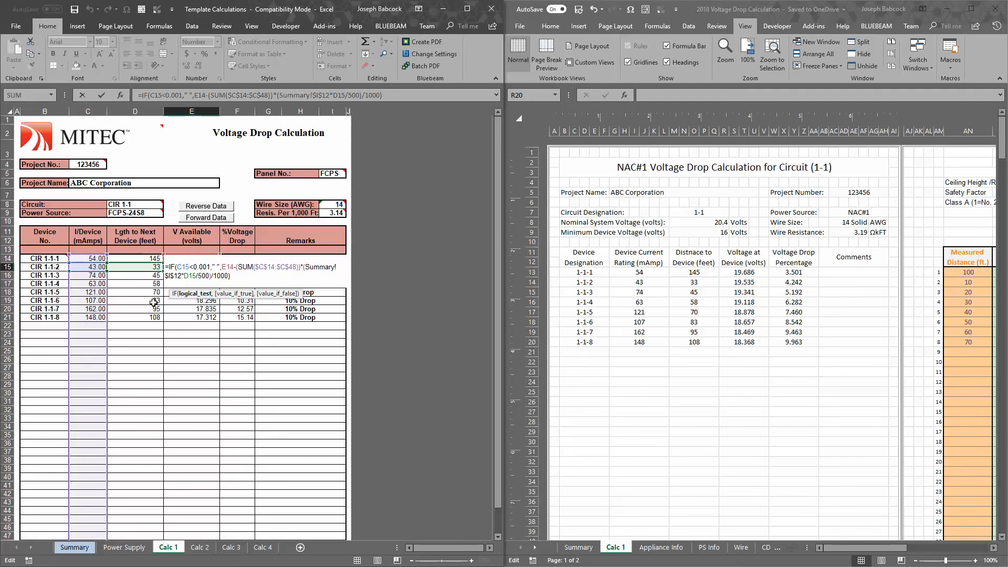
key("Escape")
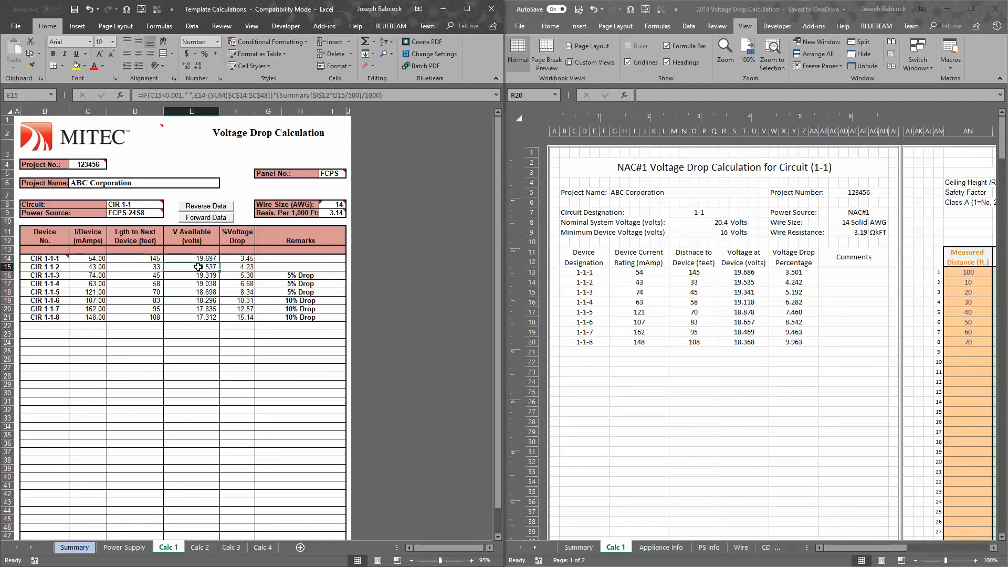
double_click(198, 267)
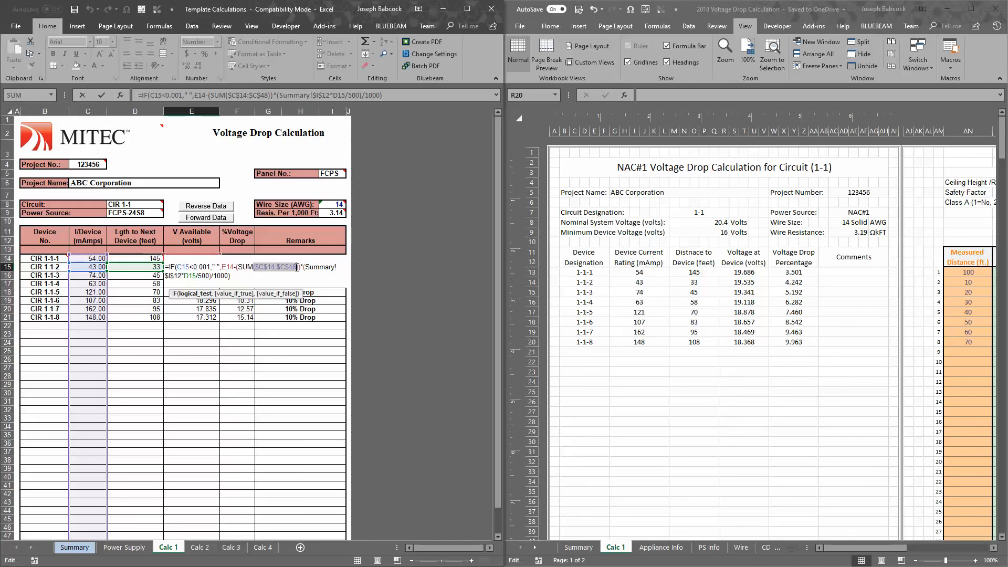
left_click_drag(254, 268, 297, 267)
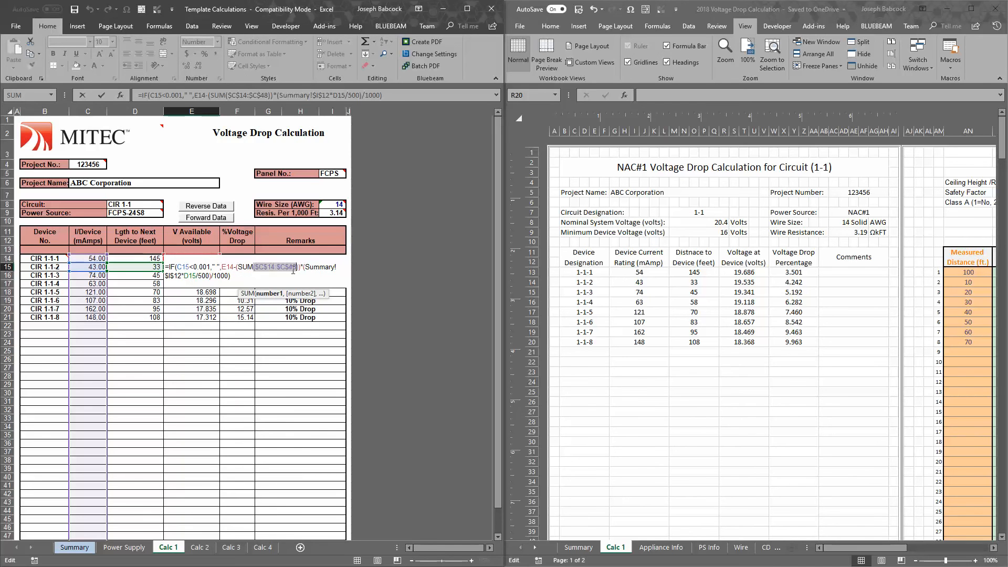
key("Return")
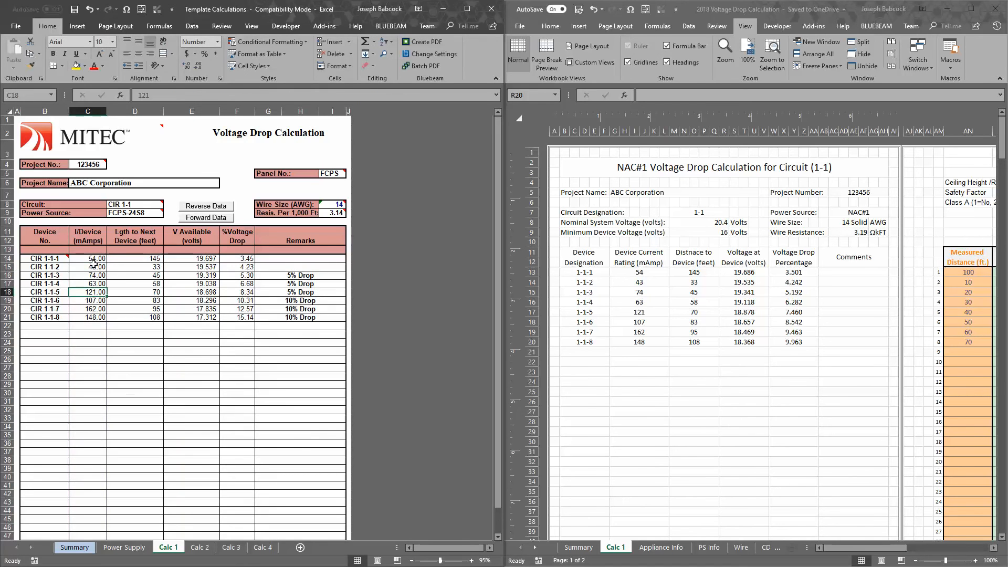
left_click_drag(93, 259, 98, 514)
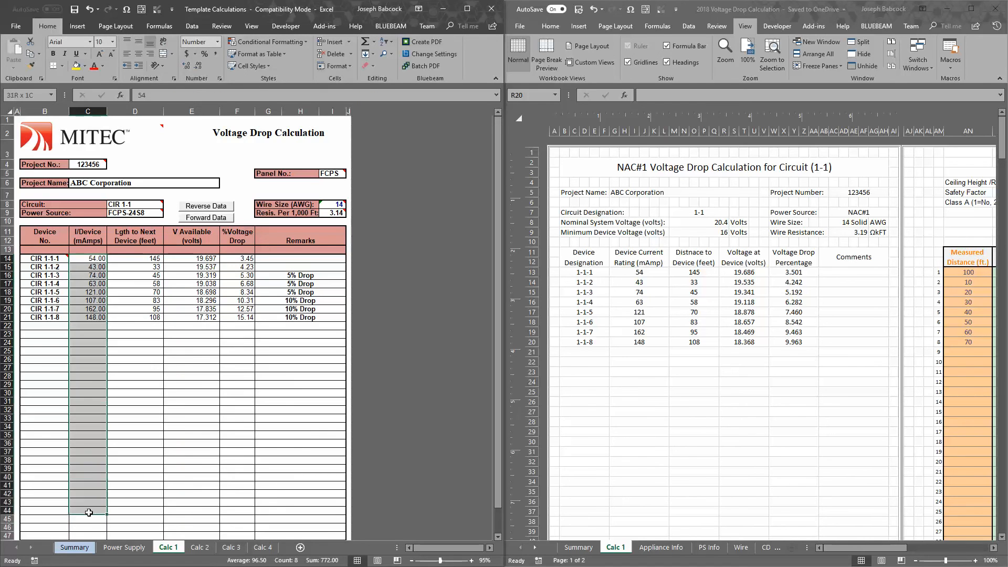
left_click(204, 279)
double_click(203, 292)
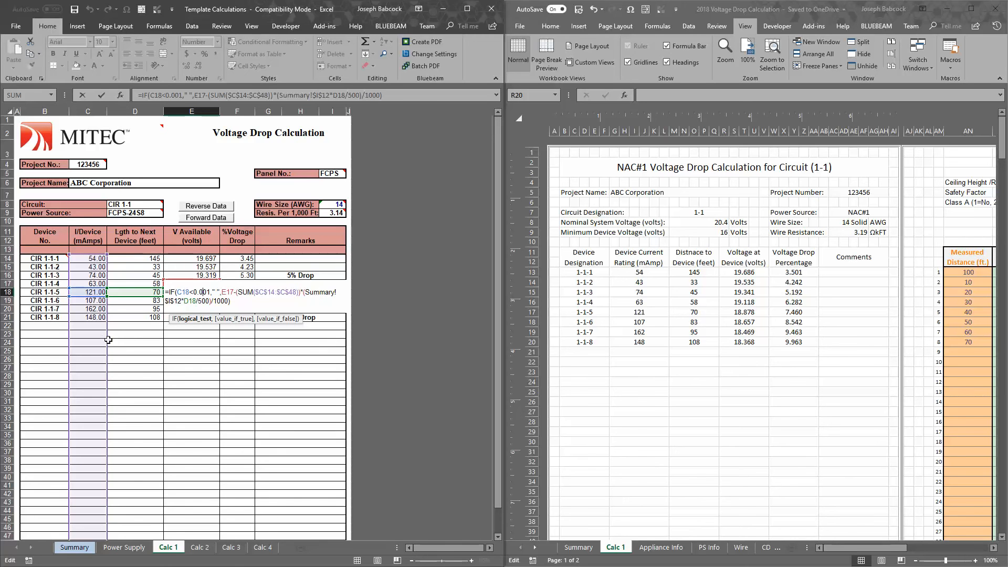
key("ctrl+Return")
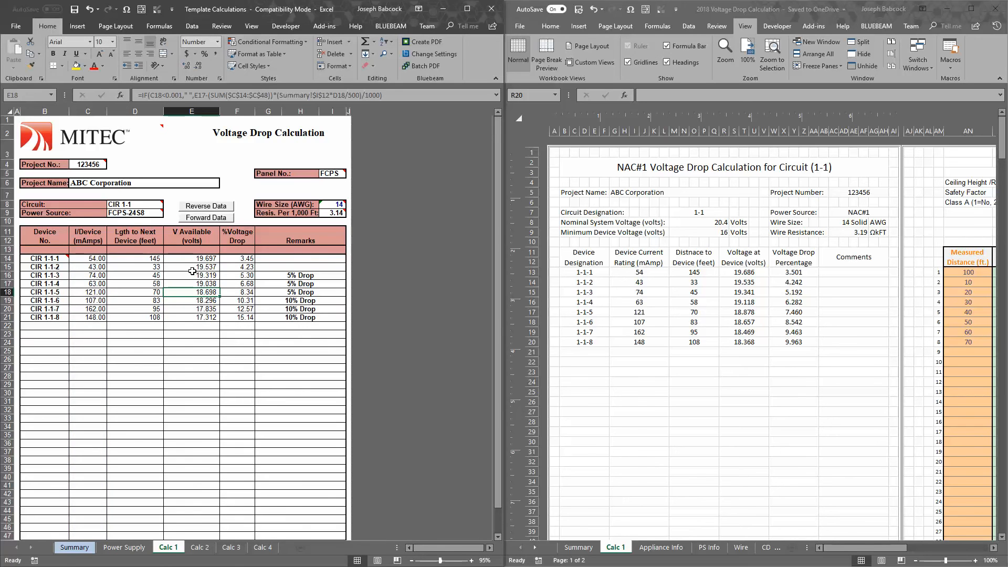
left_click(189, 267)
double_click(189, 267)
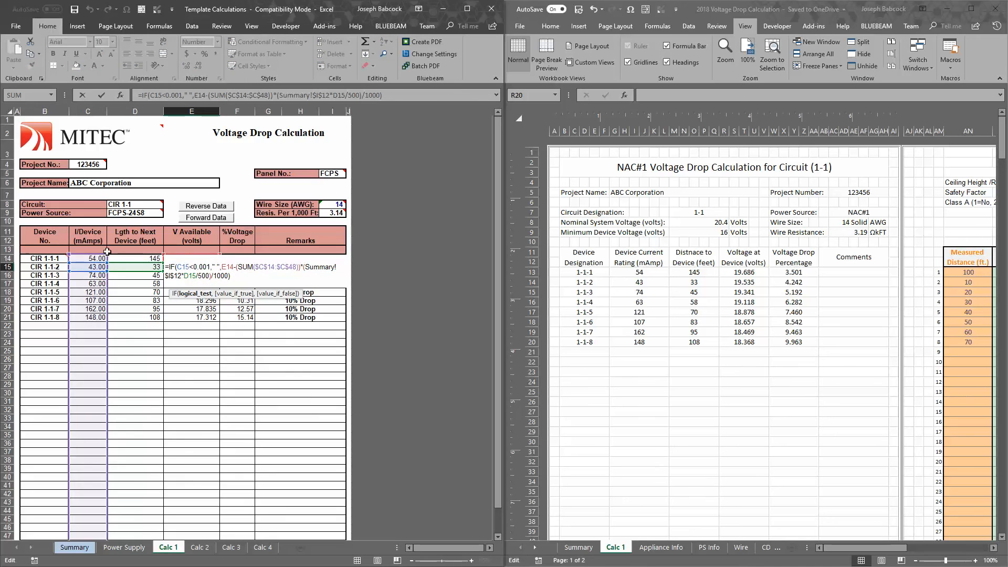
left_click_drag(107, 255, 108, 264)
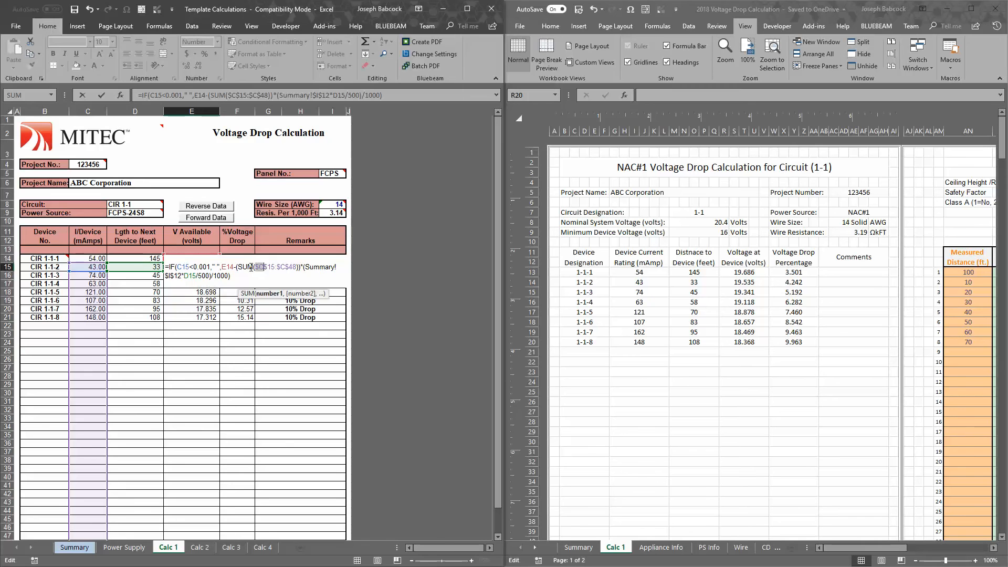
key("Escape")
Check the formula in E14, and change the current sum in E15's available-voltage formula to the relative range C15:C48
double_click(202, 259)
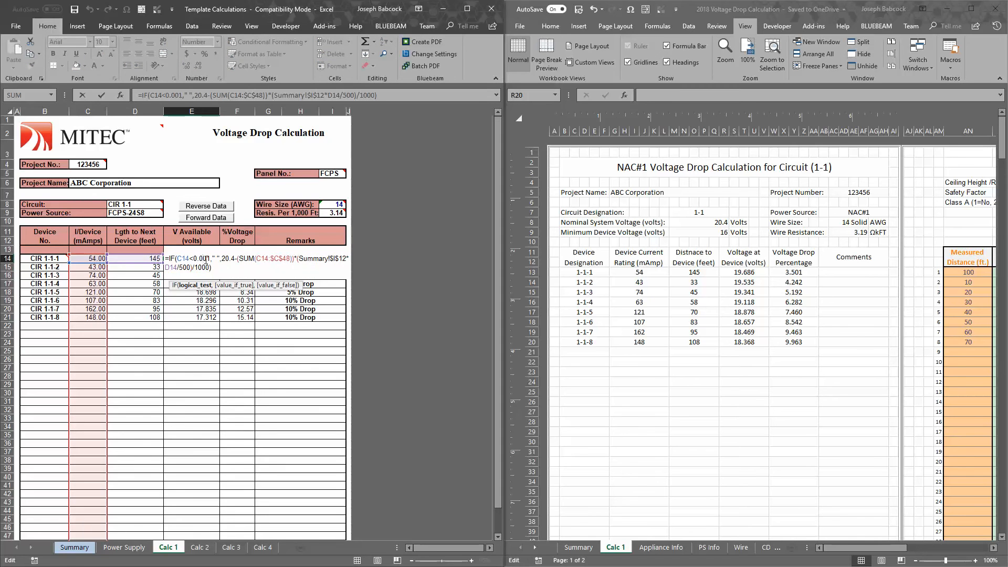
key("Escape")
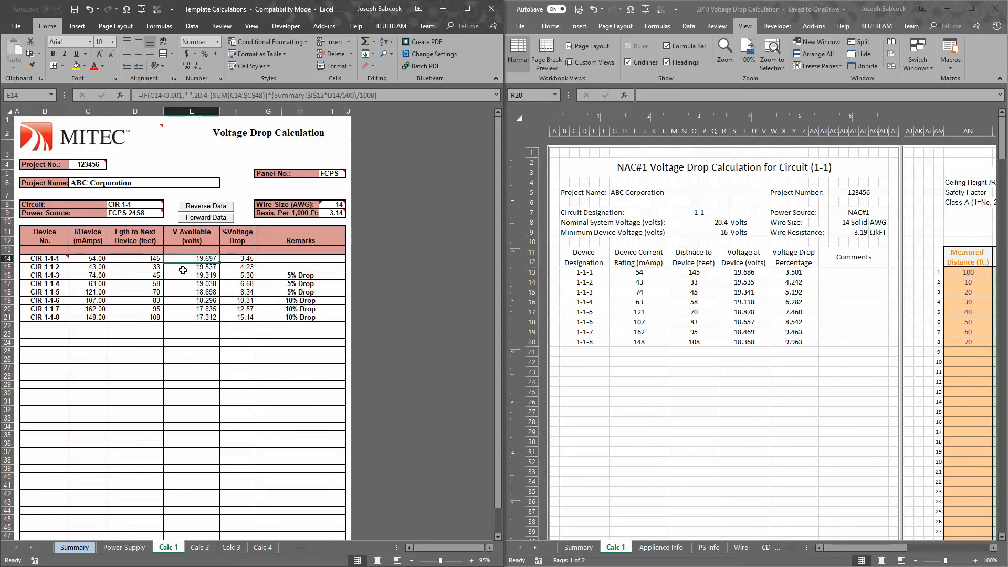
double_click(183, 268)
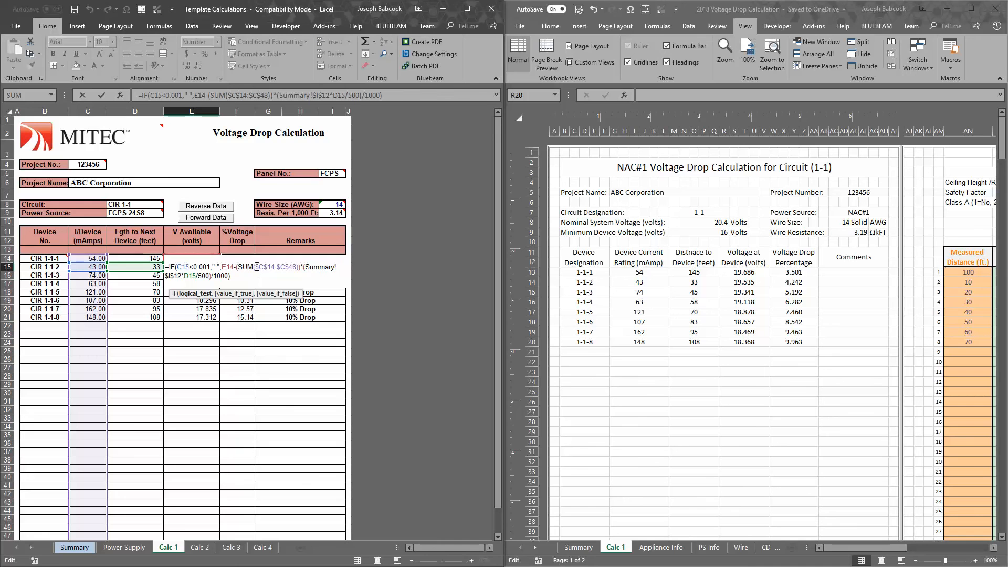
left_click(275, 268)
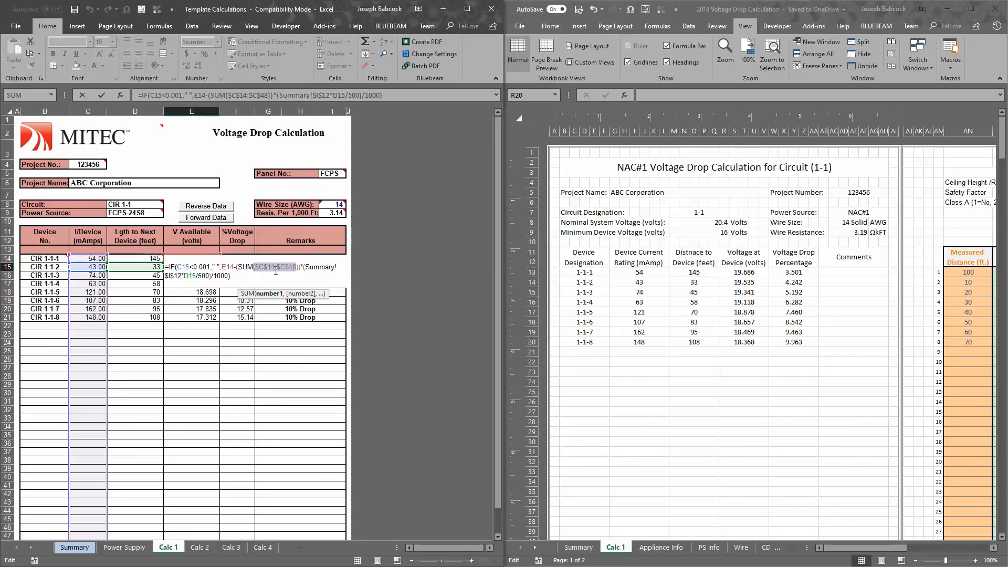
left_click(260, 279)
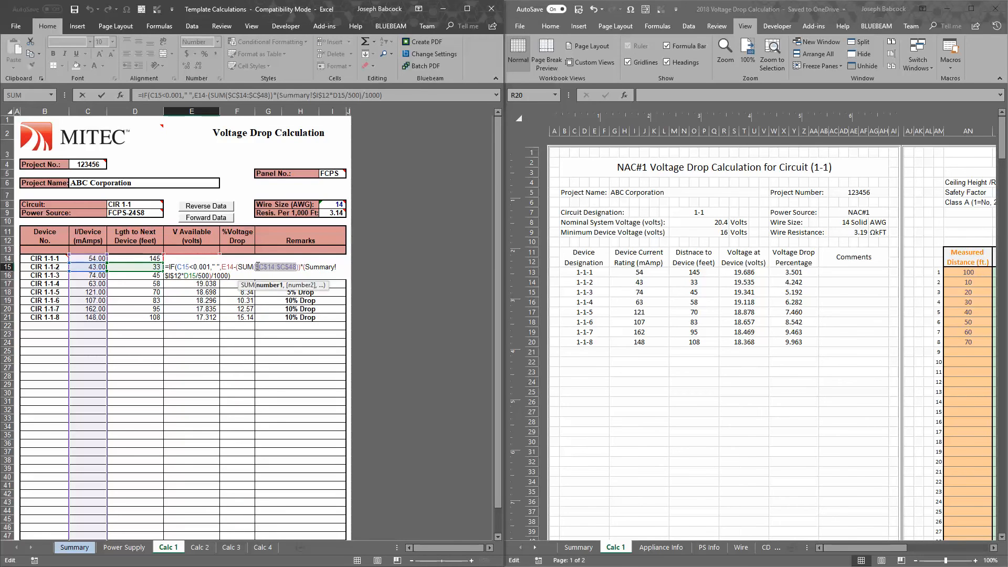
left_click_drag(87, 267, 87, 521)
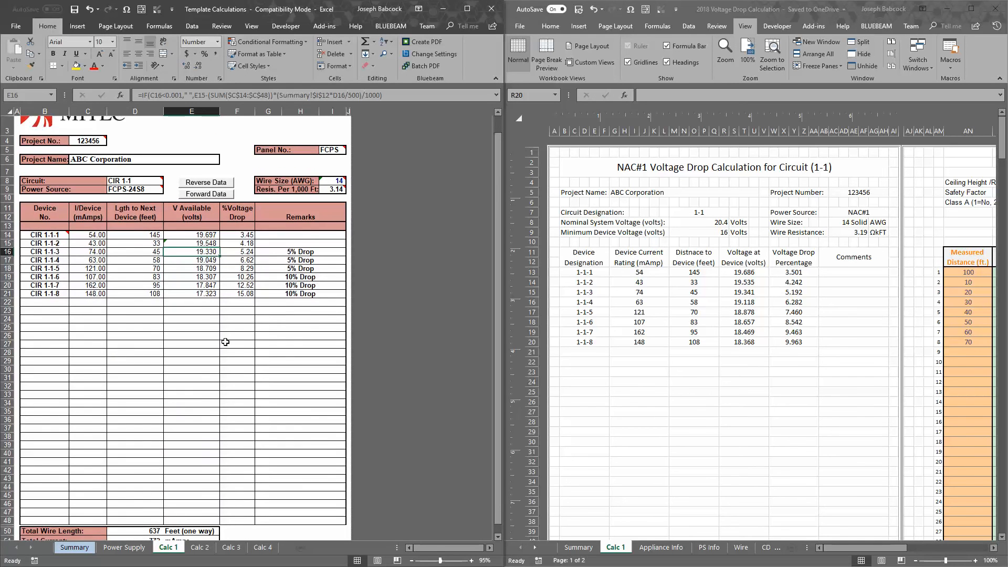
scroll(118, 479, "up", 1)
left_click(210, 267)
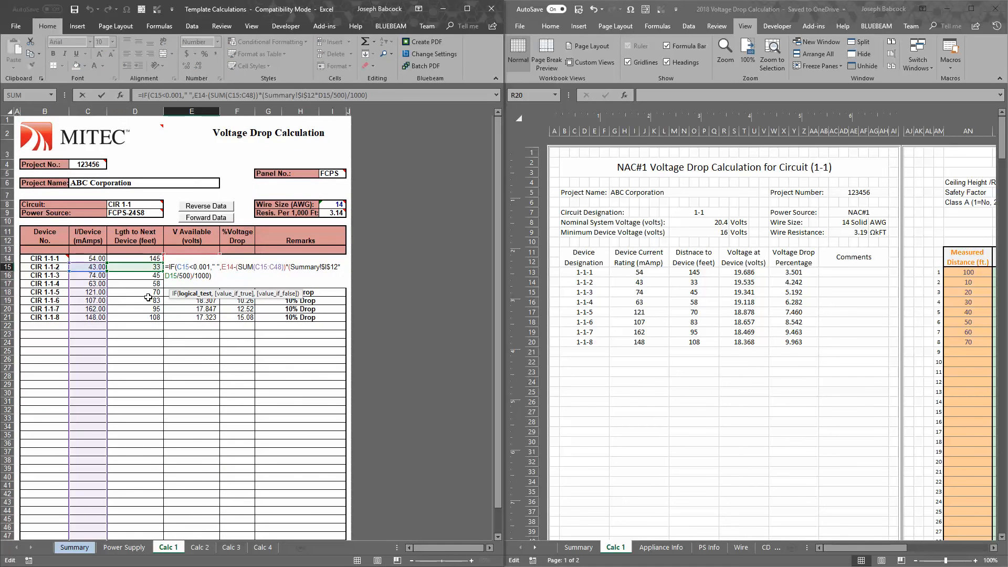
key("ctrl+Return")
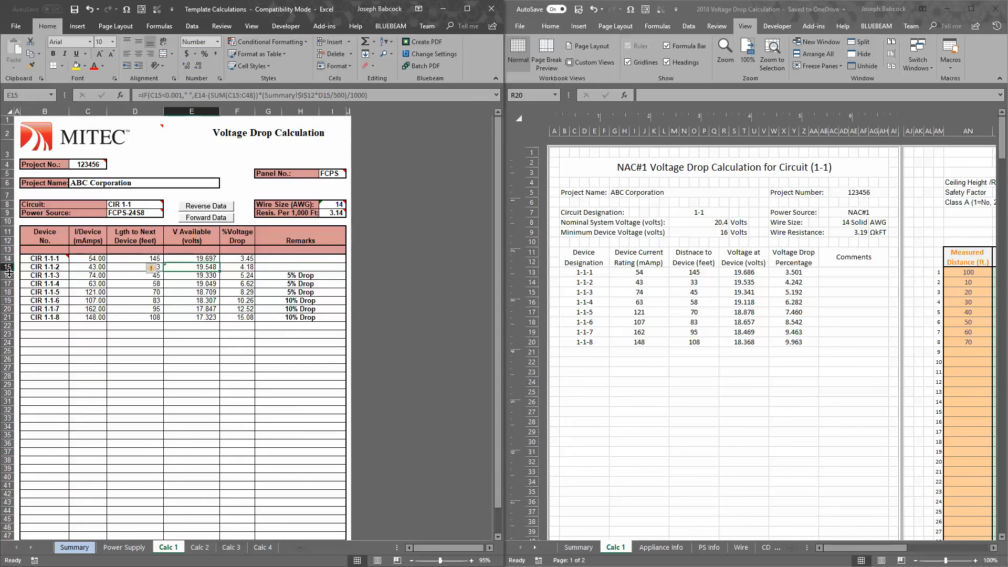
Fill the corrected E15 available-voltage formula down the column through the remaining device rows
left_click_drag(45, 267, 221, 367)
left_click(212, 267)
left_click(269, 377)
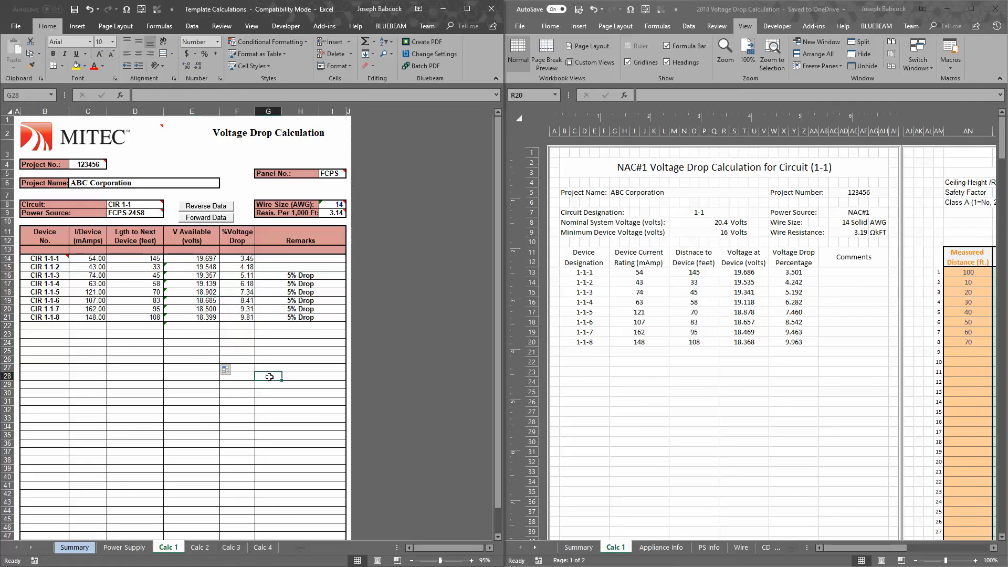
Compare device 1-1-8's recalculated voltage and percentage drop with the 2018 workbook, and inspect the Template sheet's wire resistance formula
left_click(187, 311)
left_click(204, 318)
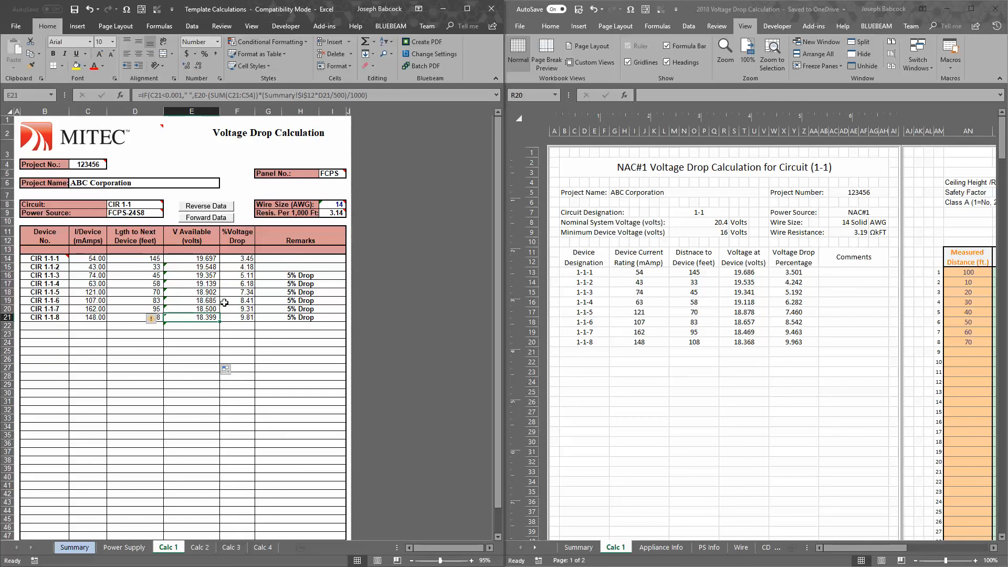
left_click(198, 300)
left_click(201, 317)
left_click(243, 317)
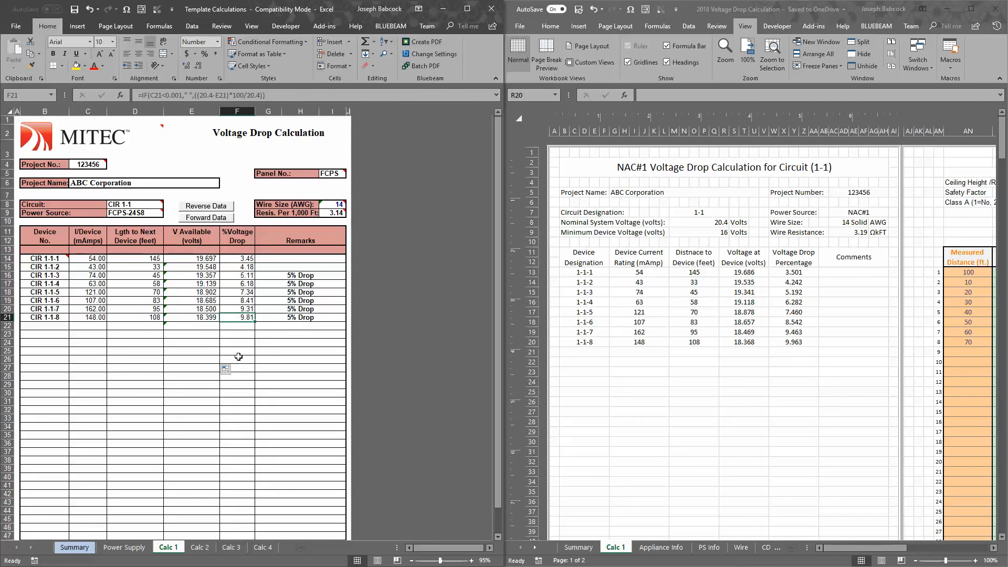
left_click(208, 321)
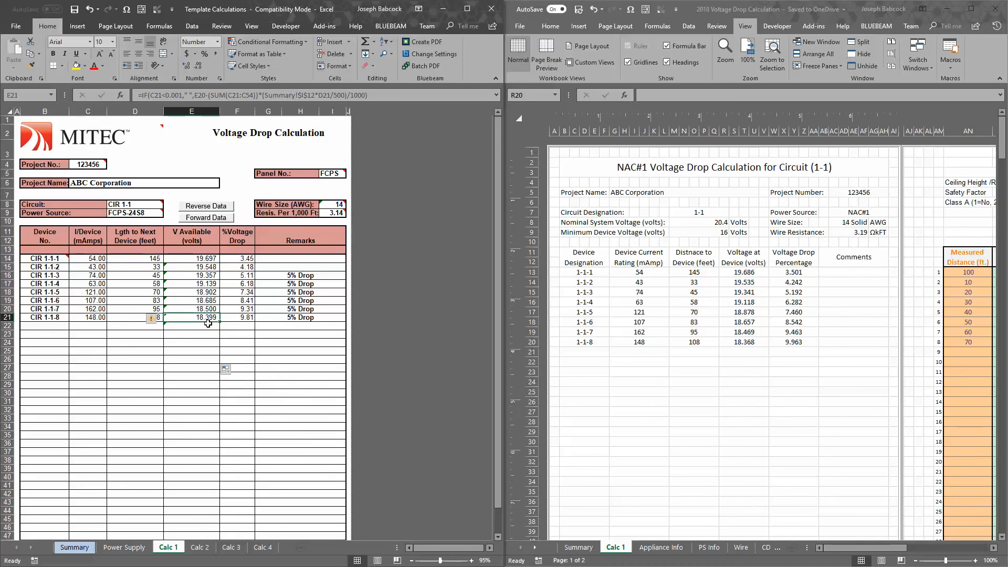
left_click(754, 344)
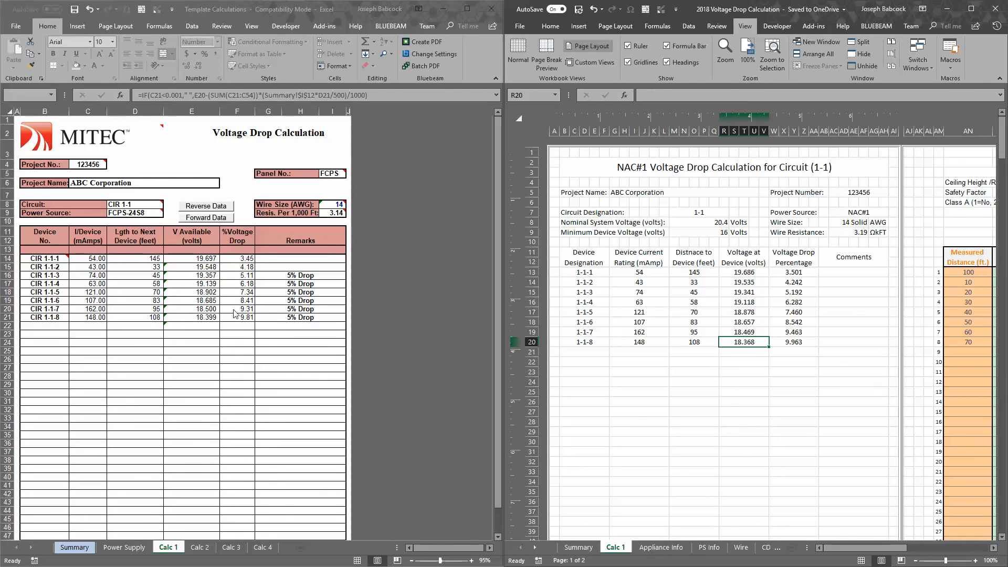
left_click(203, 317)
left_click(332, 211)
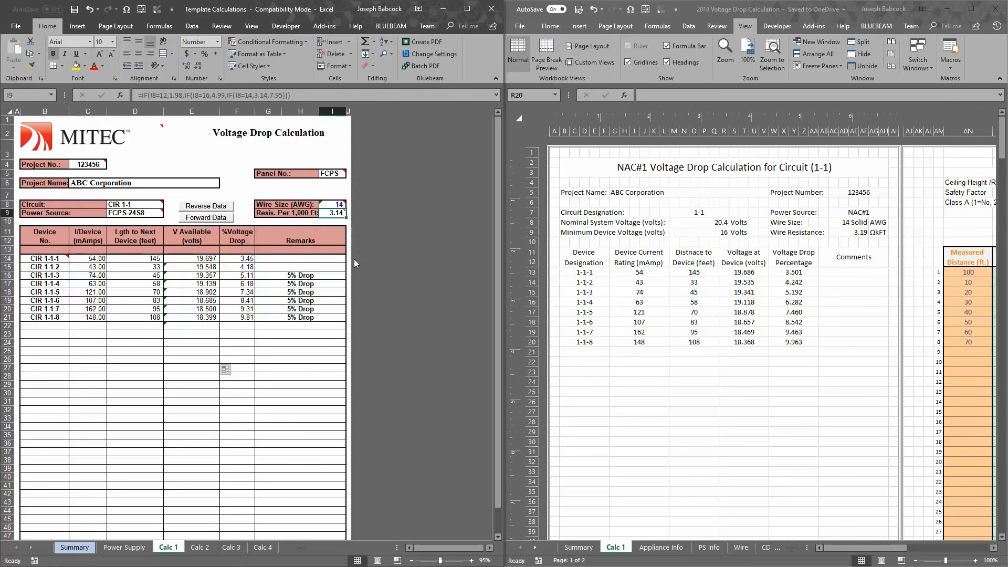
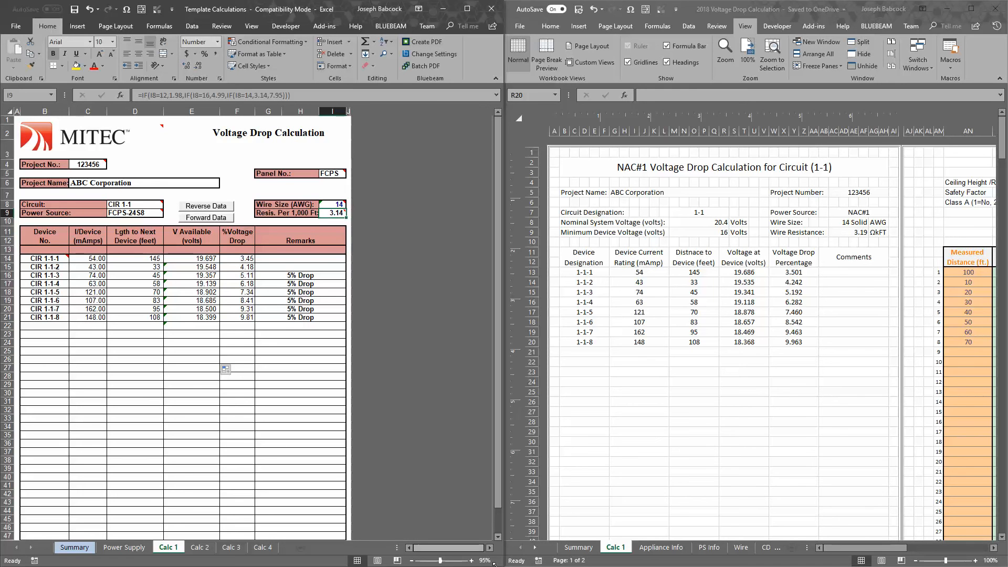
Examine the Wire sheet's conductor properties table, comparing the coated and uncoated copper resistances for 14 AWG solid and stranded wire
left_click(739, 547)
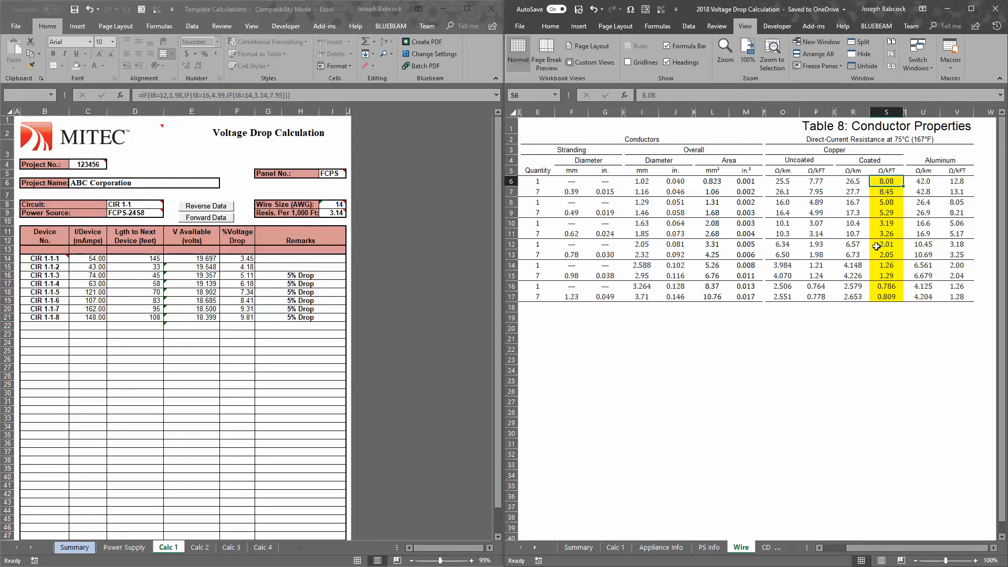
left_click(886, 224)
left_click(890, 232)
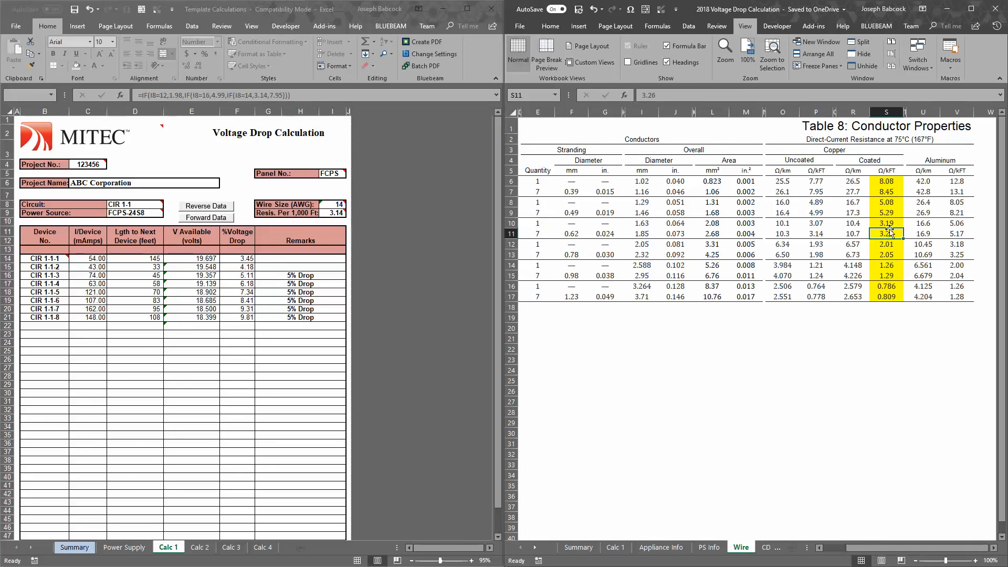
left_click(891, 216)
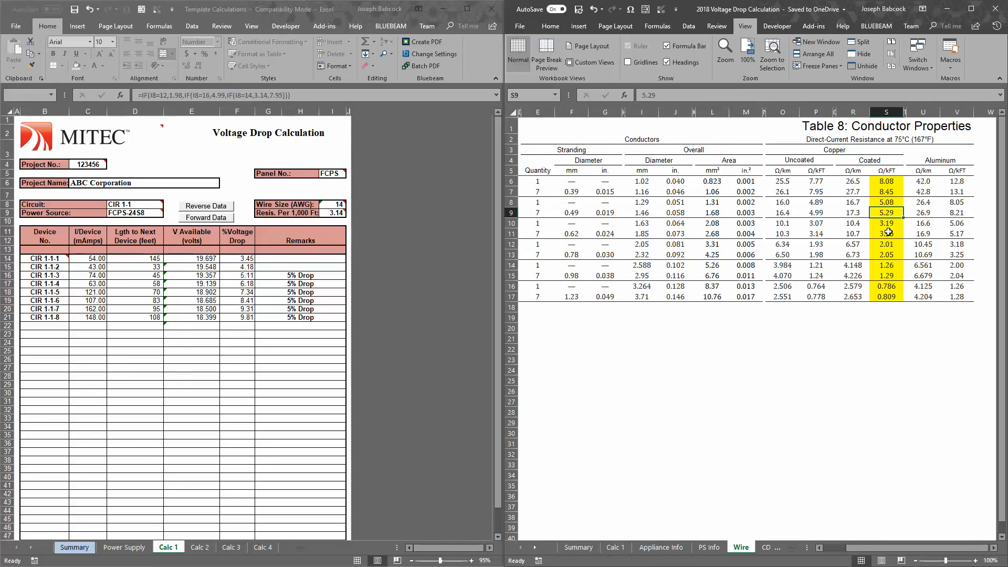
left_click(817, 232)
left_click_drag(866, 544, 889, 548)
left_click(545, 233)
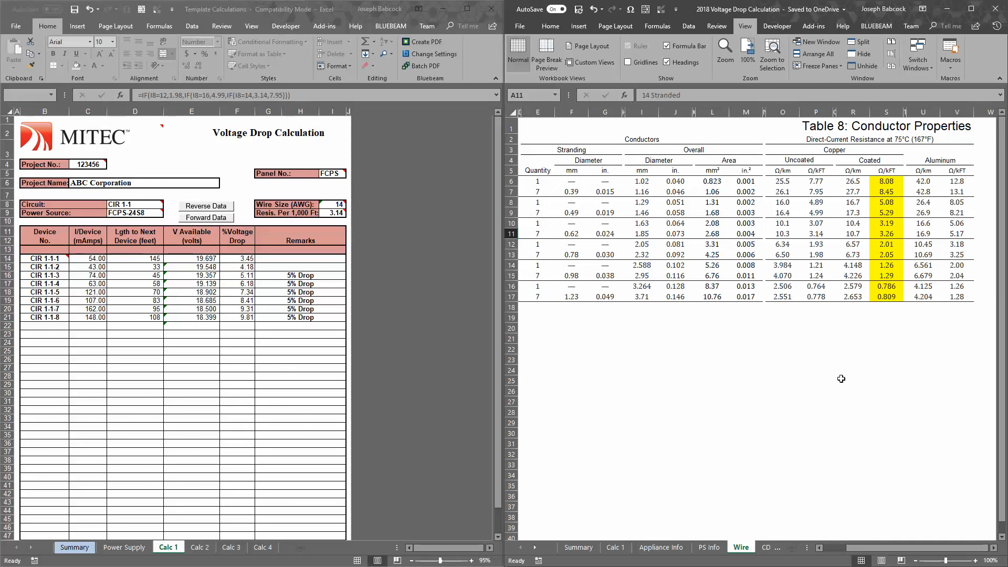
left_click(822, 234)
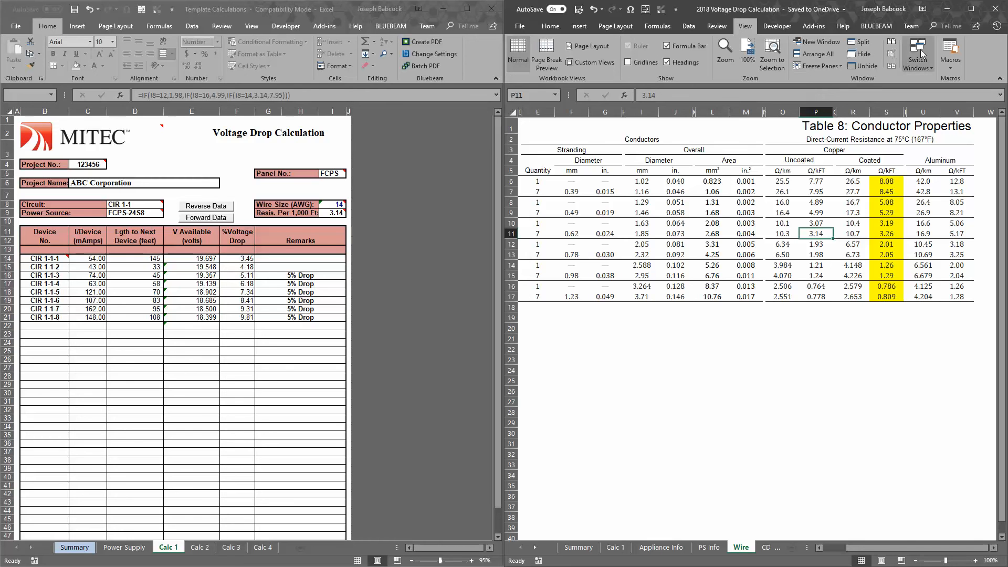
left_click(616, 548)
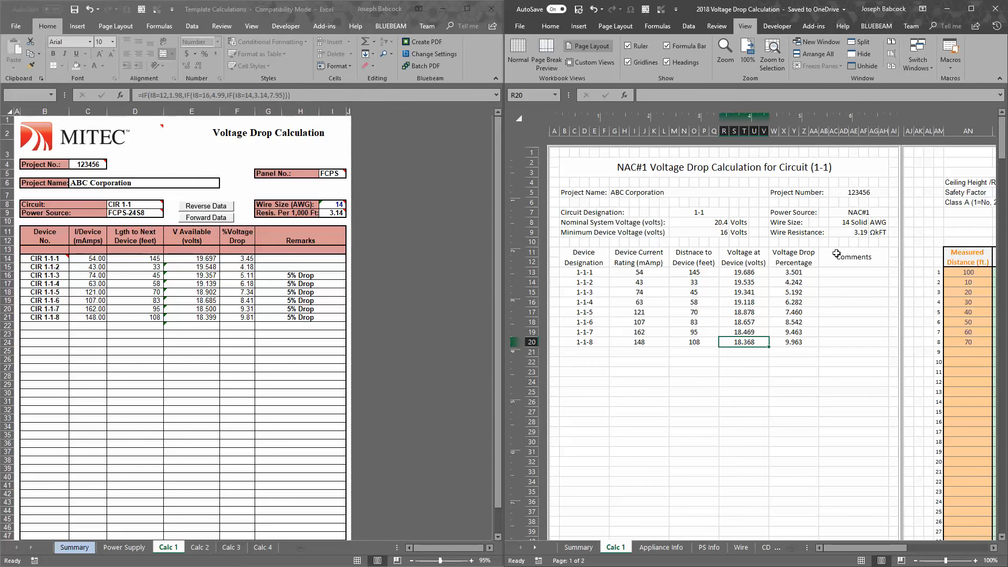
Try overriding the resistance per 1,000 ft on the template's Calc 1 sheet with 3.19
left_click(208, 318)
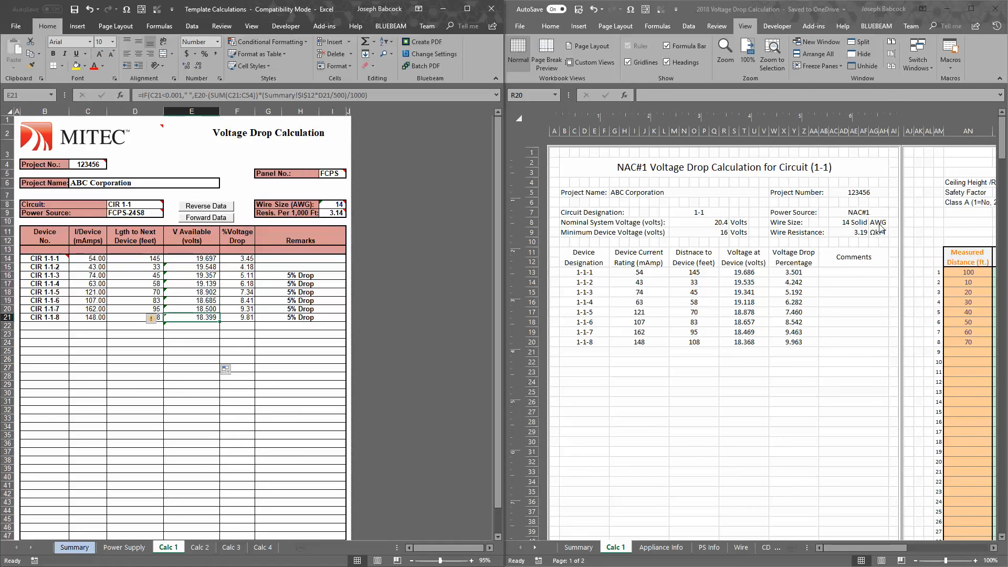
left_click(858, 233)
left_click(338, 213)
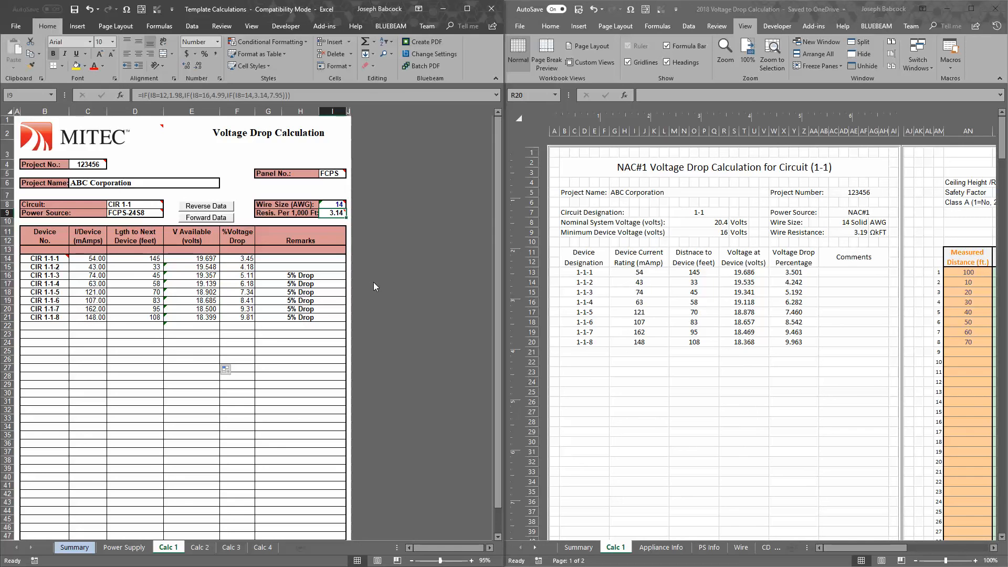
type("3.1")
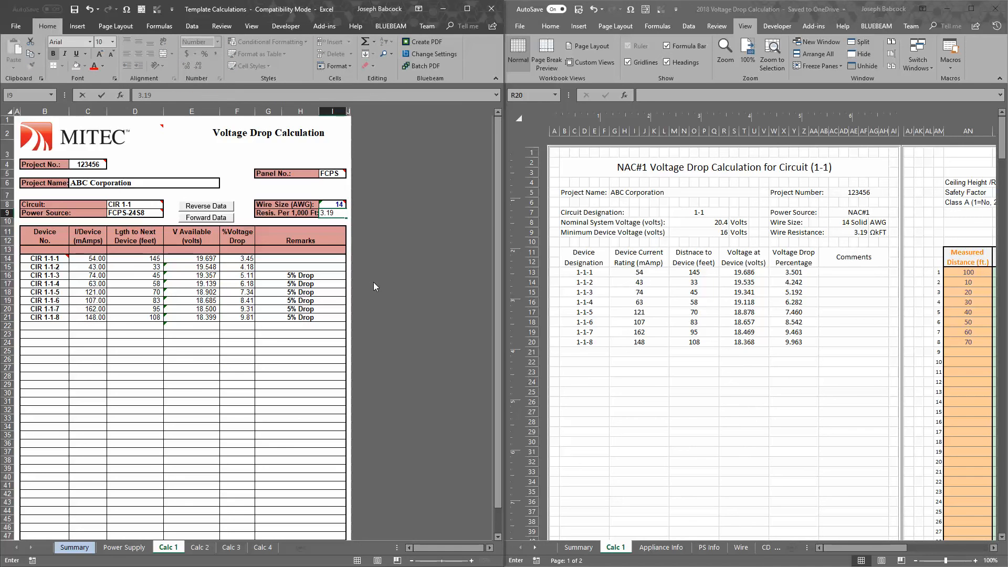
type("9")
key("Return")
Check the available-voltage cells of the last devices in the template, and undo the Calc 1 resistance override
left_click(195, 324)
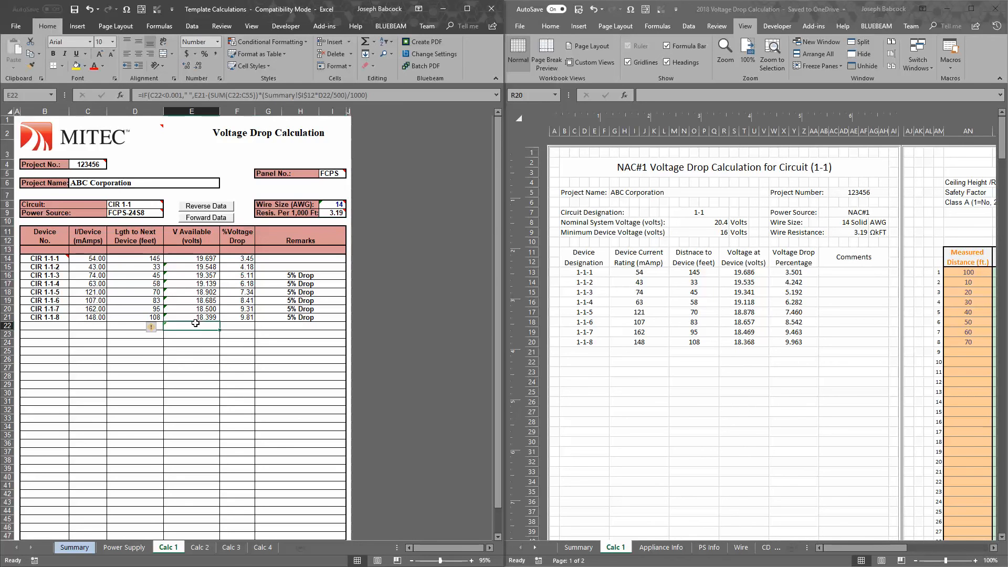
key("Up")
key("Up")
key("Up")
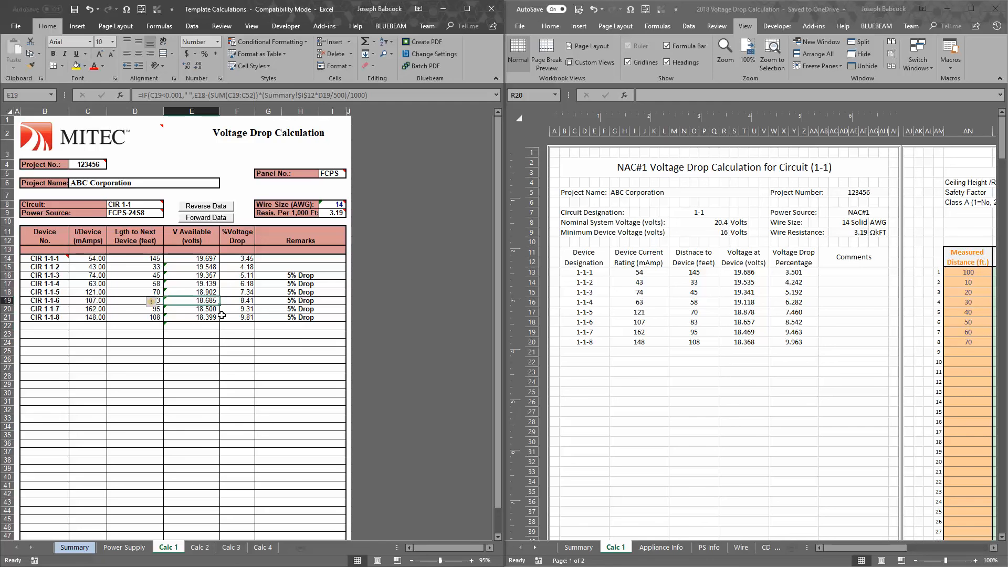
left_click(209, 316)
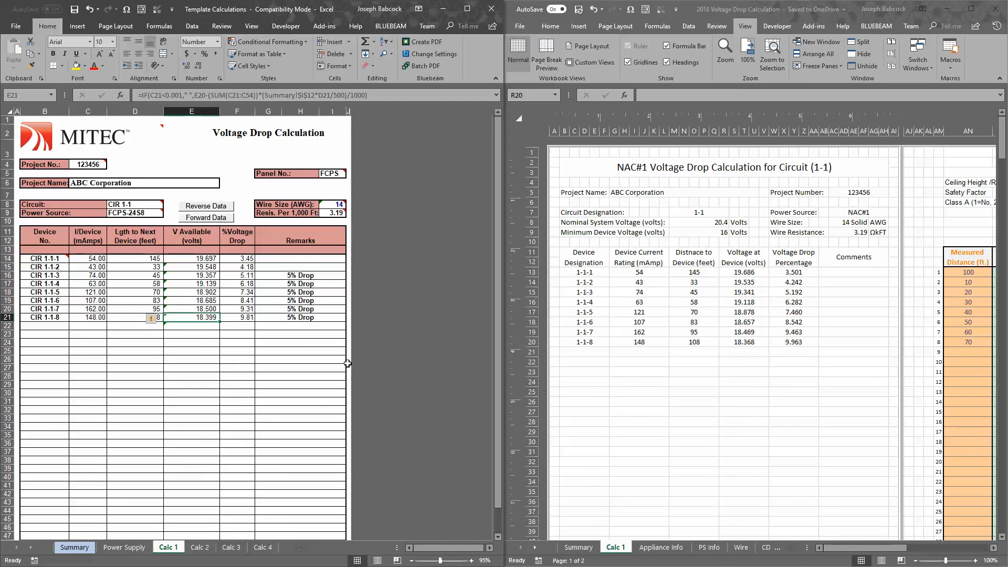
left_click(247, 361)
key("ctrl+z")
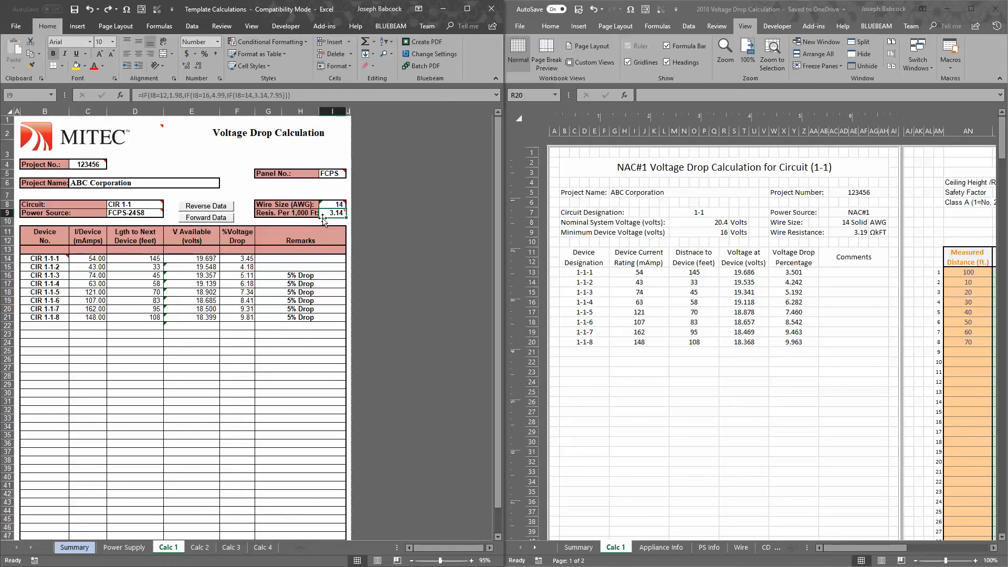
Inspect device 1-1-8's voltage formula for its resistance reference, and set the resistance per 1,000 ft on the template's Summary sheet to 3.19
double_click(209, 317)
key("Escape")
left_click(76, 549)
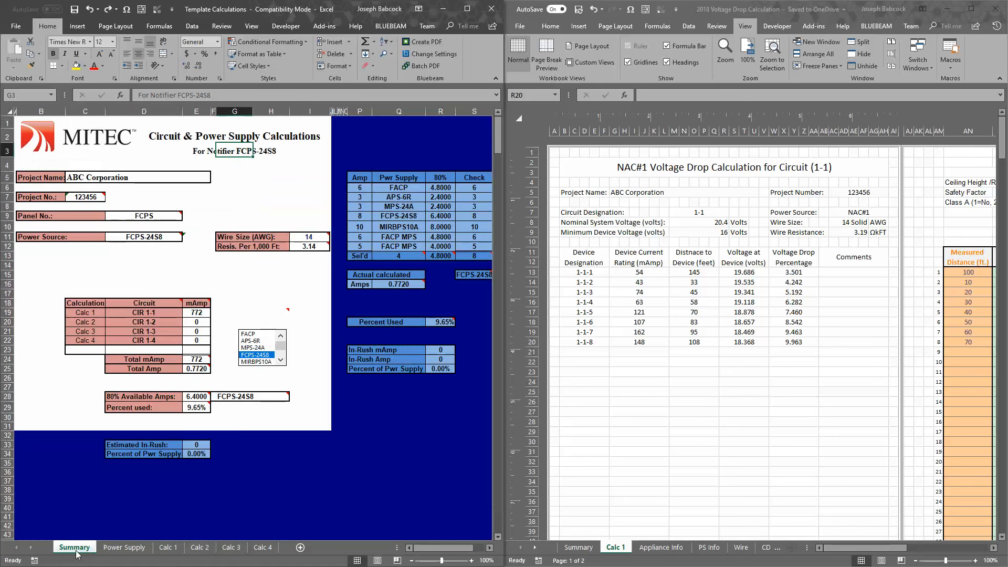
left_click(314, 247)
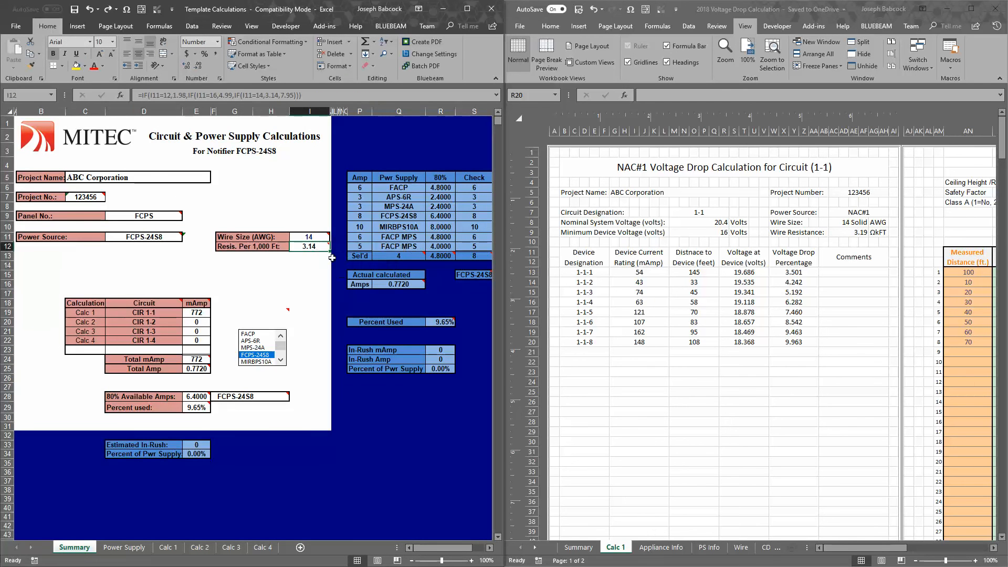
type("3.1")
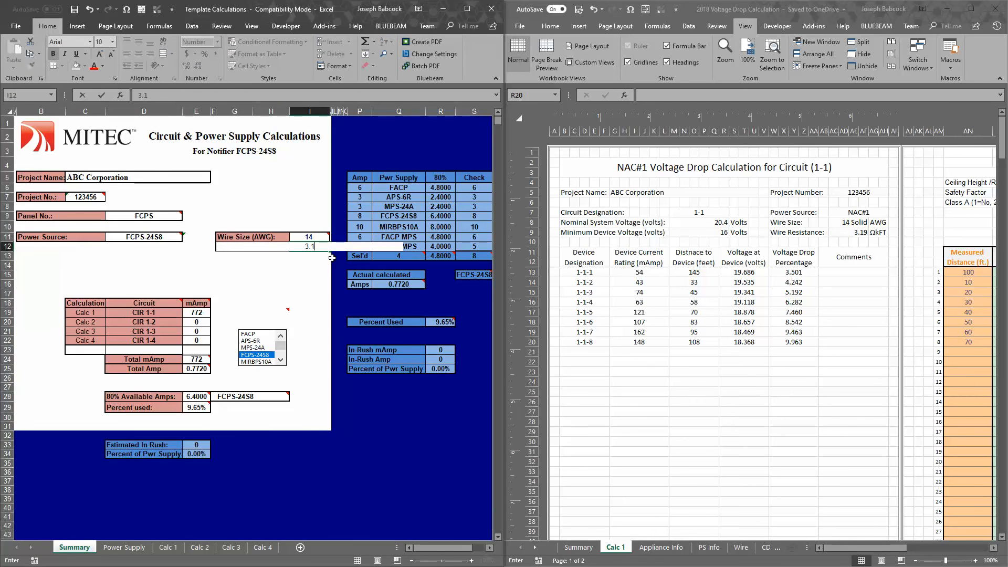
key("Return")
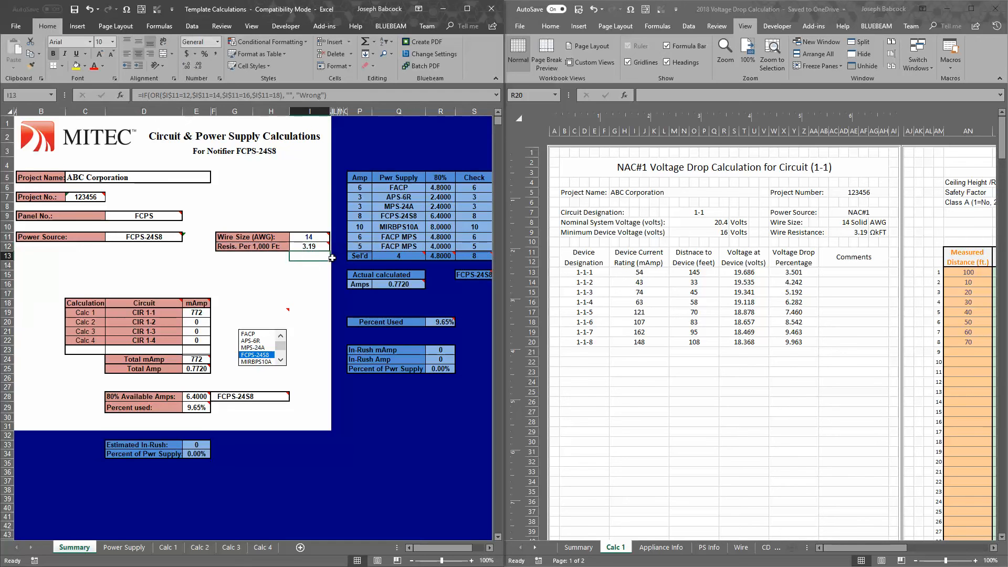
right_click(334, 263)
Compare the recalculated device voltages on the template's Calc 1 sheet with those on the 2018 workbook's Calc 1 sheet
left_click(167, 548)
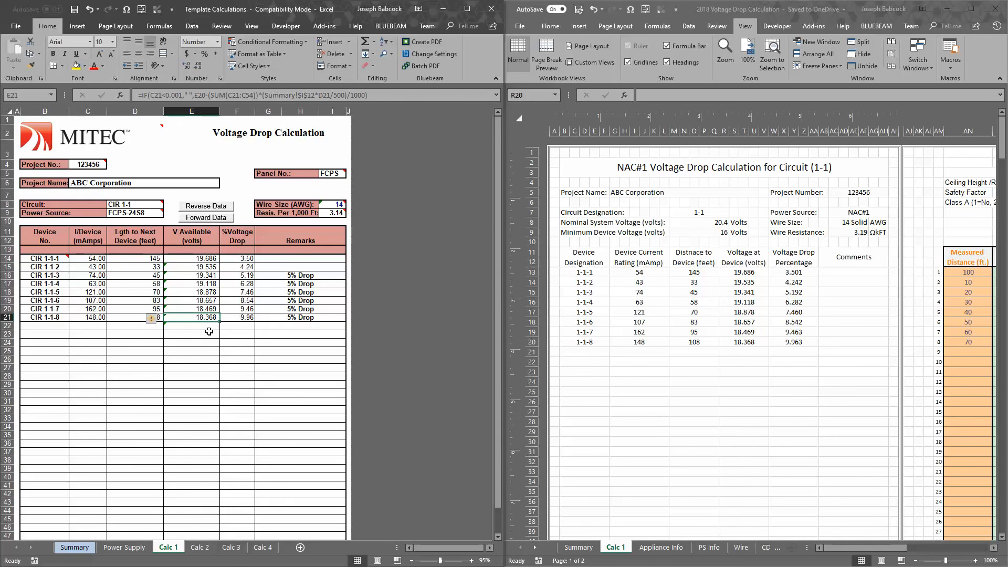
left_click(746, 343)
left_click(774, 378)
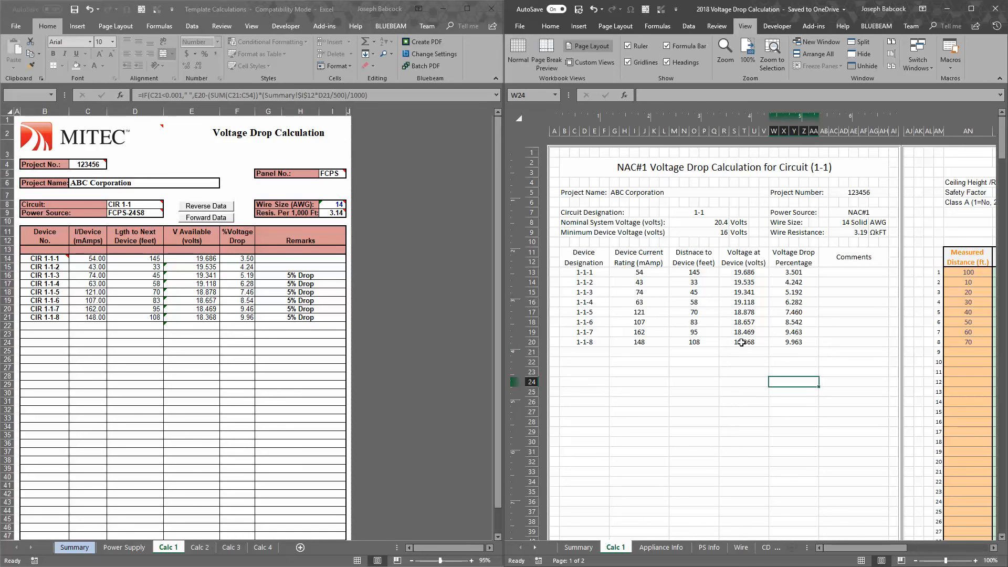
left_click(745, 342)
Inspect the template's available-voltage formulas for devices 1-1-2 and 1-1-1, leaving them unedited
left_click(202, 283)
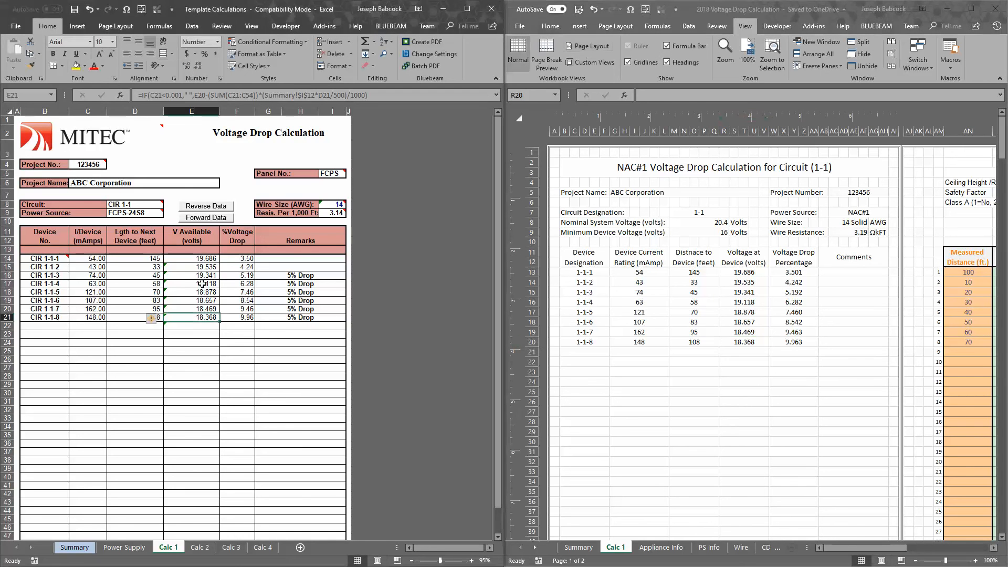
double_click(173, 269)
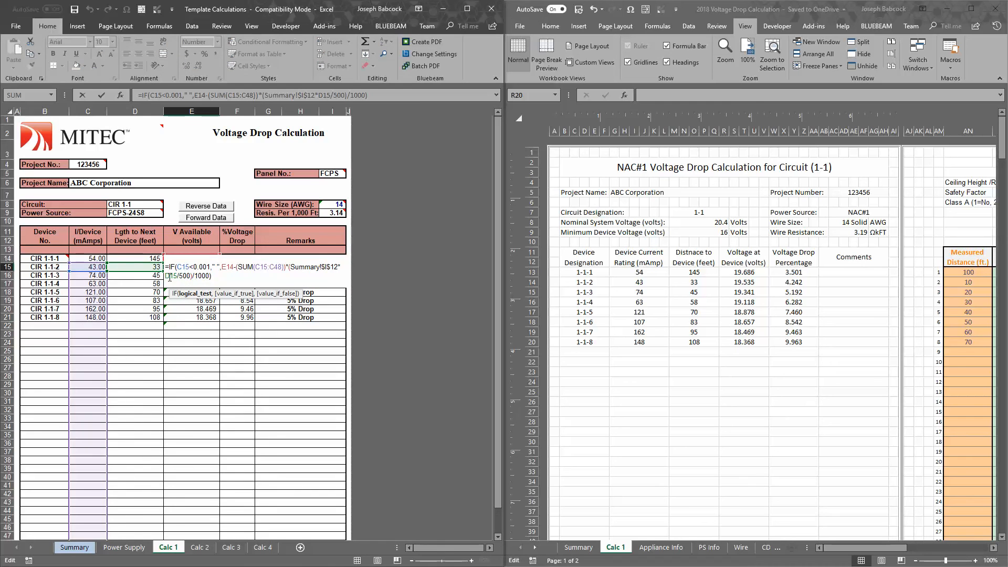
key("Escape")
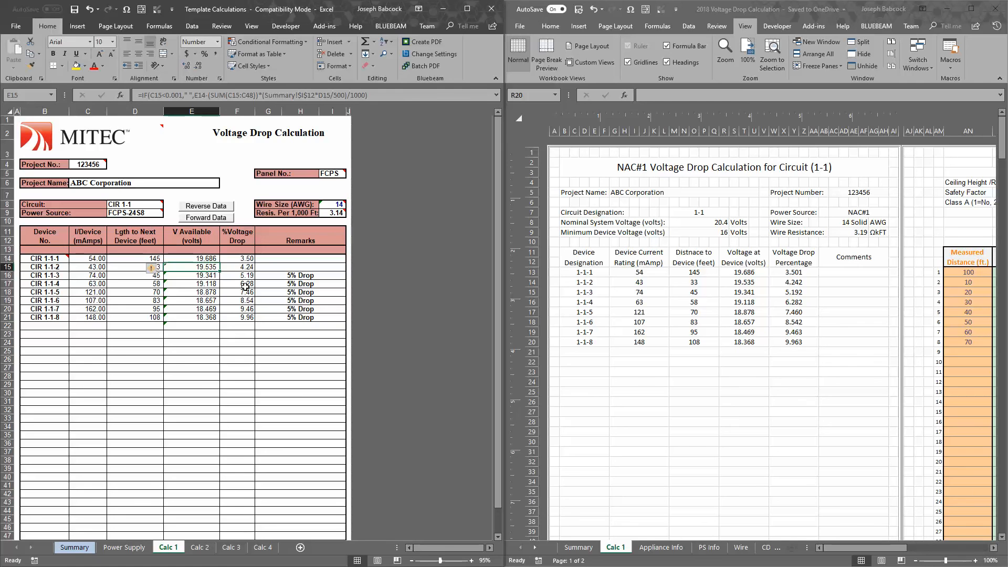
left_click(191, 260)
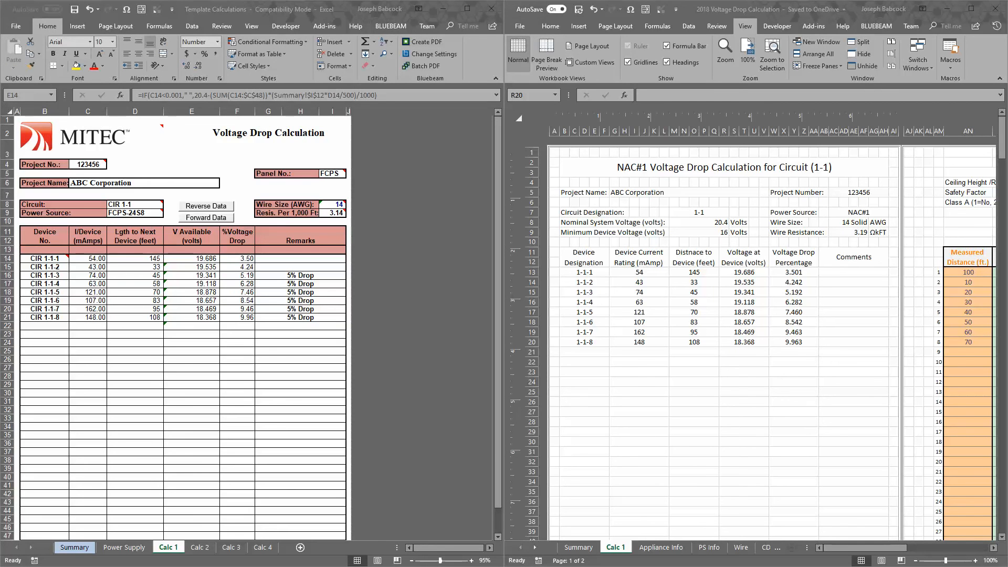
Switch to the Honeywell HOTFire calculator in the browser and review the 14 AWG voltages of all devices in NAC Circuit 1
left_click_drag(1, 263, 0, 75)
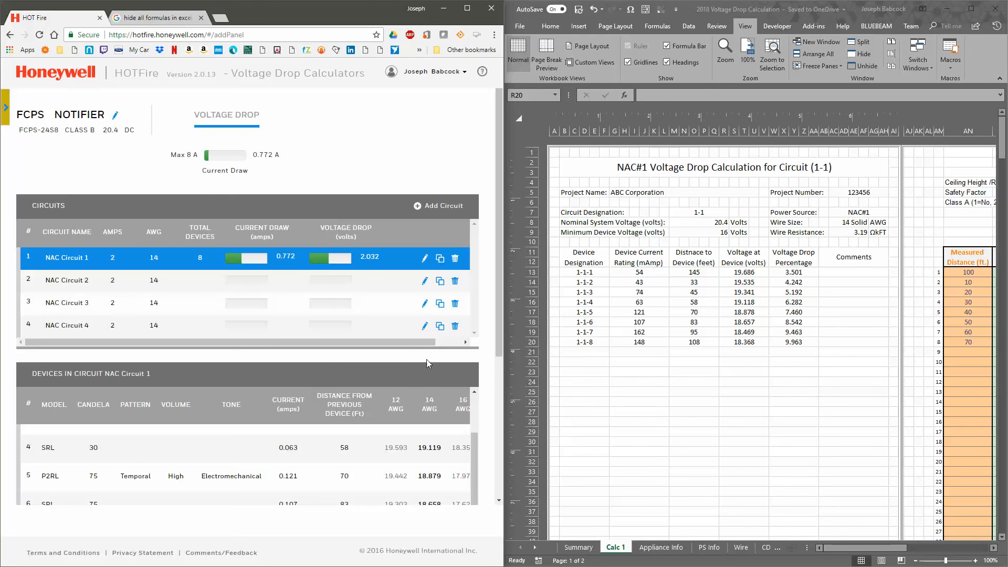
scroll(420, 341, "down", 3)
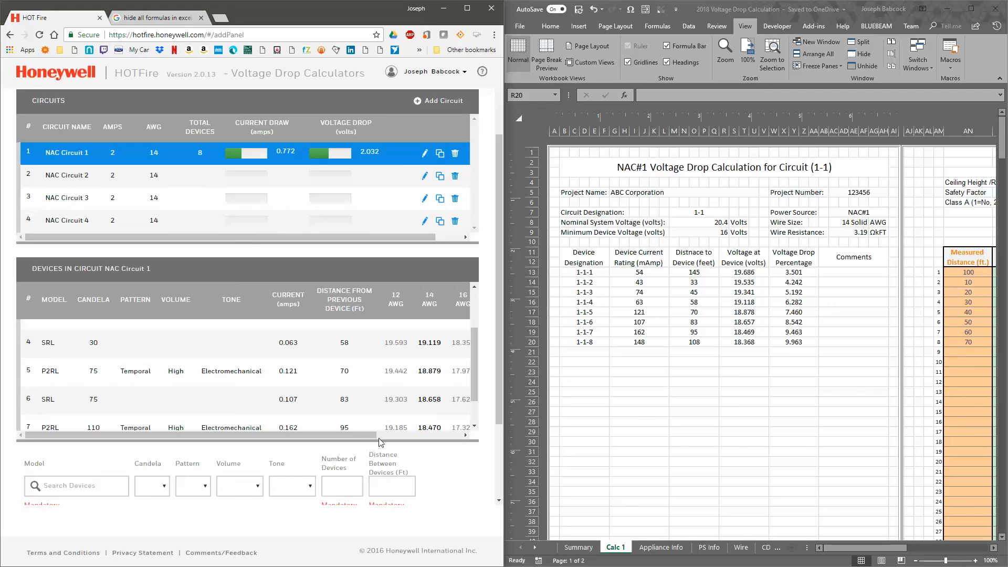
mouse_move(381, 443)
left_mouse_down()
mouse_move(414, 440)
mouse_move(376, 441)
left_mouse_up()
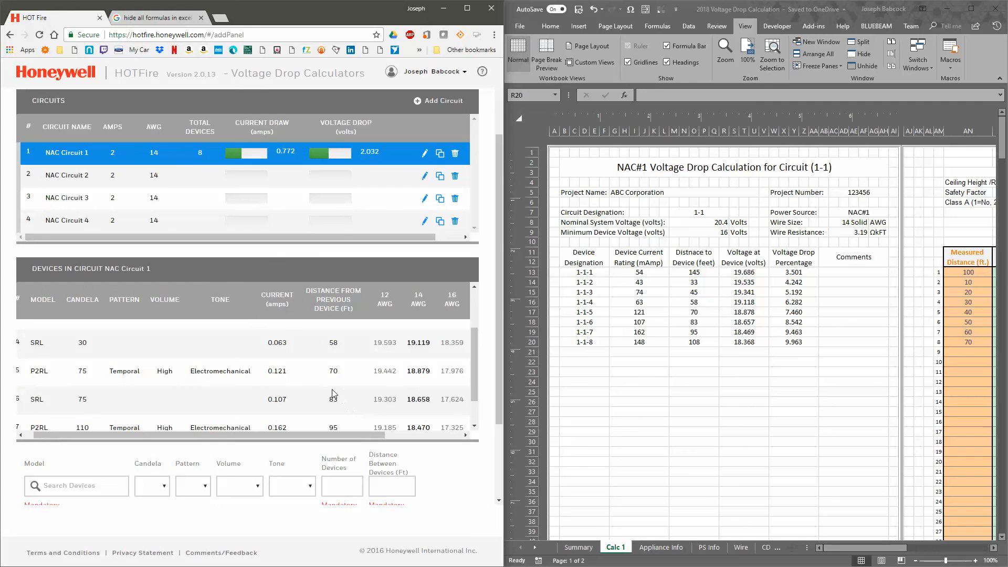
scroll(334, 371, "up", 3)
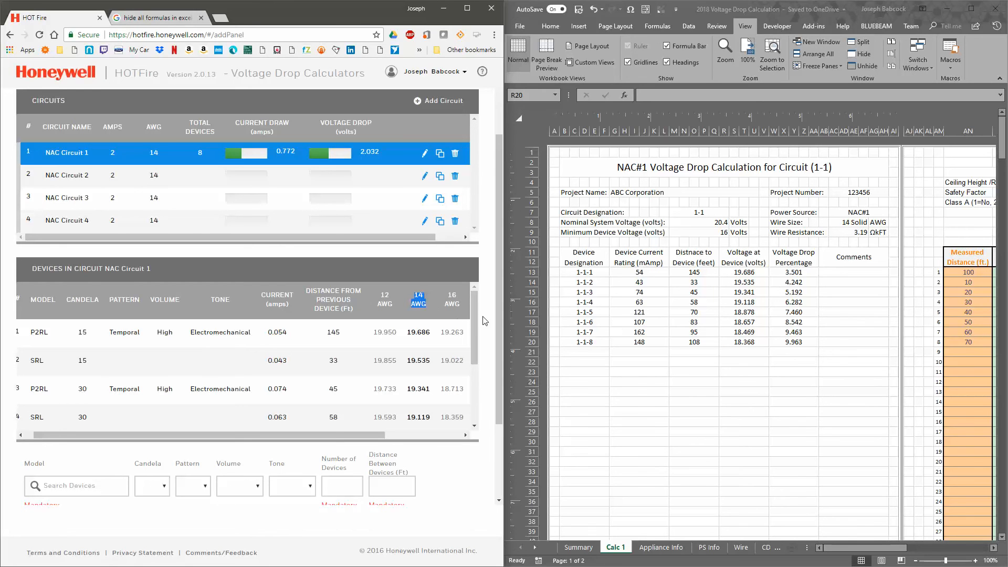
left_click_drag(475, 314, 471, 377)
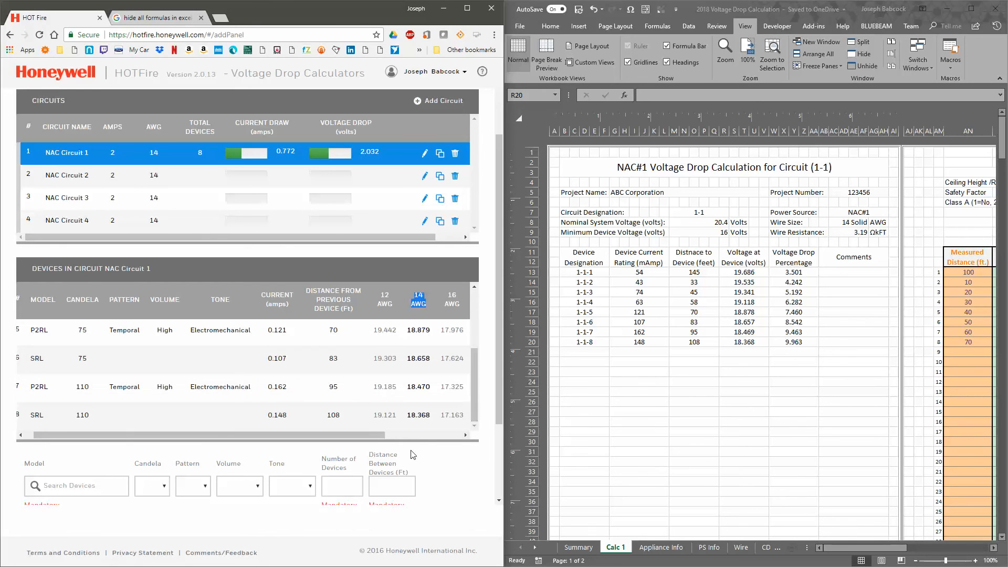
Compare the device models and candela ratings in HOTFire's NAC Circuit 1 with the candela entries in the 2018 workbook's Calc 1 sheet
scroll(116, 425, "up", 3)
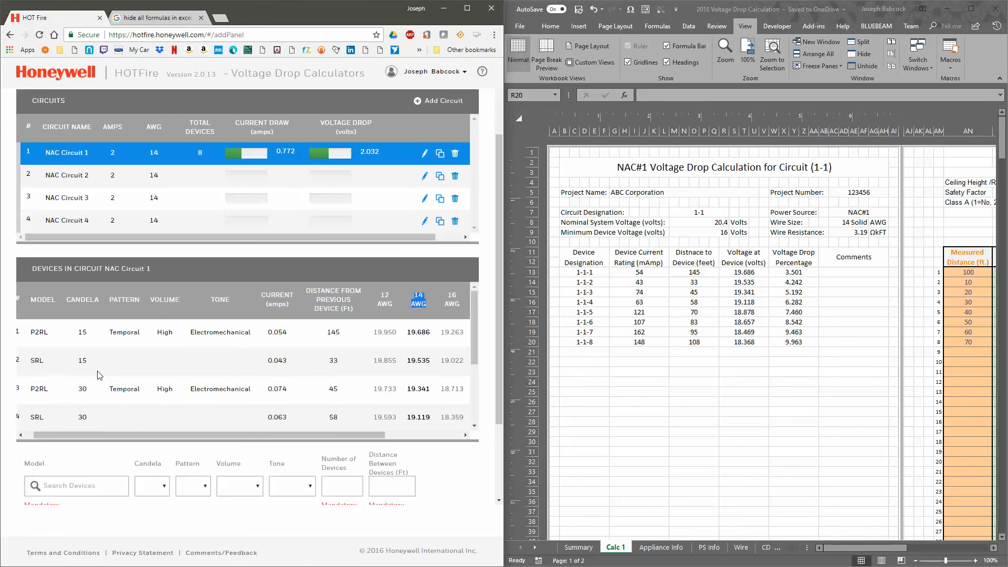
left_click_drag(43, 382, 92, 444)
left_click(92, 444)
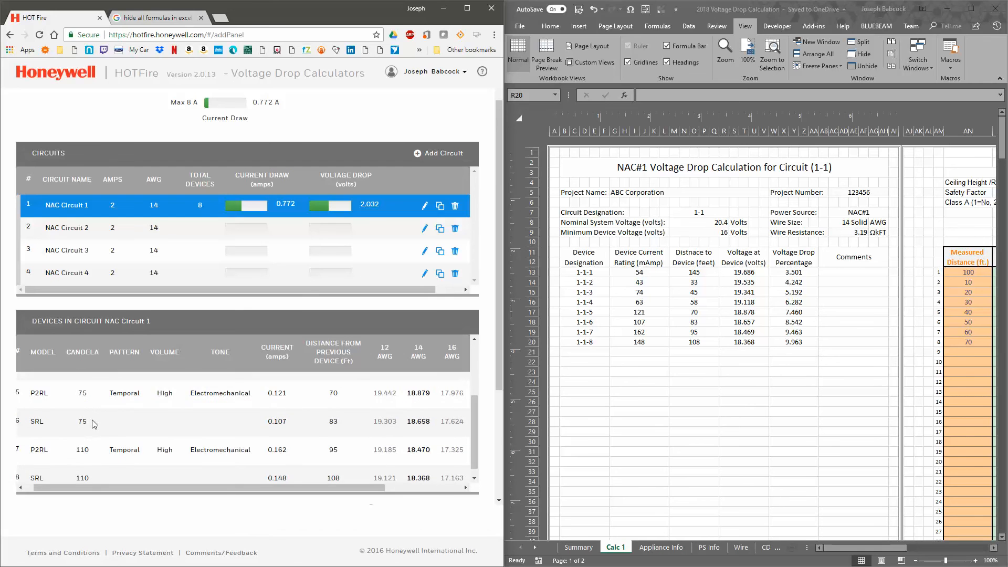
scroll(93, 414, "down", 5)
left_click(626, 332)
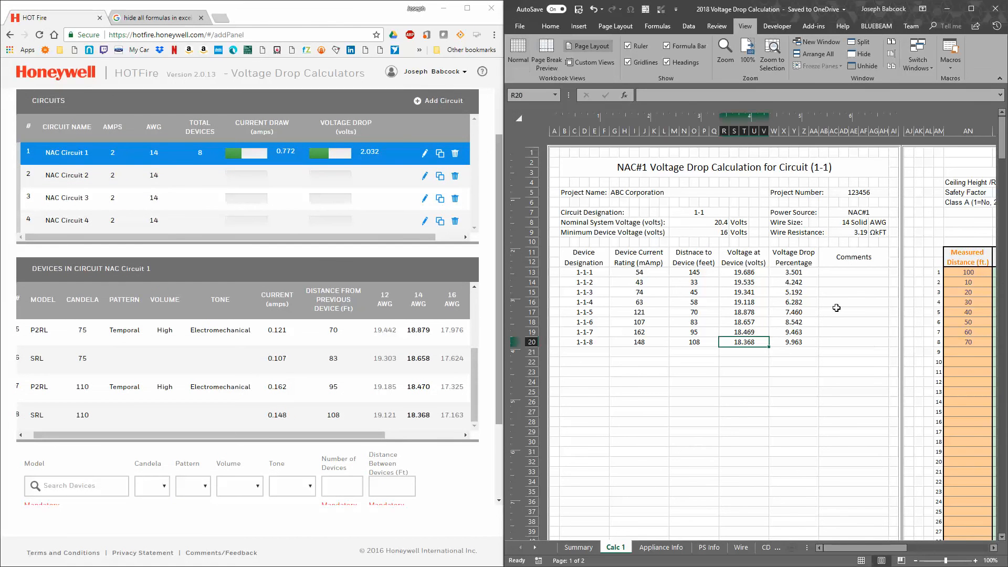
left_click_drag(846, 548, 887, 548)
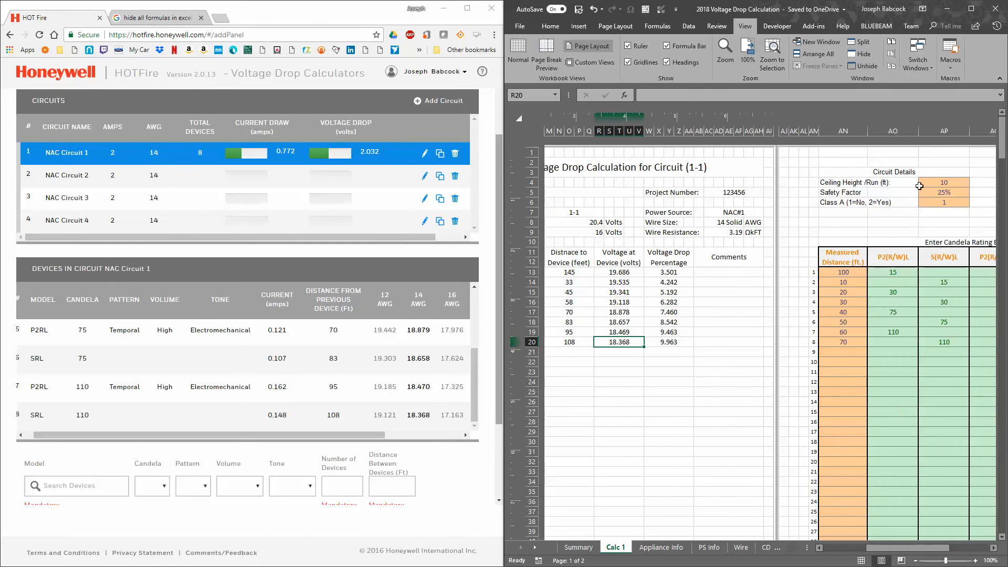
left_click_drag(893, 272, 944, 342)
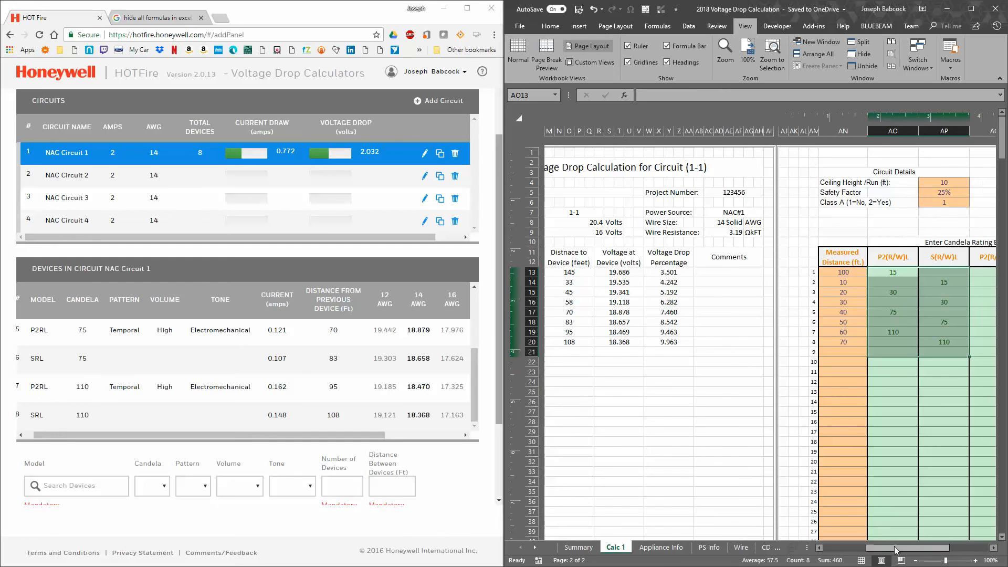
Compare the 2018 workbook's voltage at the last device with HOTFire's 14 AWG voltage for device 8
left_click_drag(875, 548, 833, 549)
left_click(694, 313)
scroll(695, 341, "down", 3)
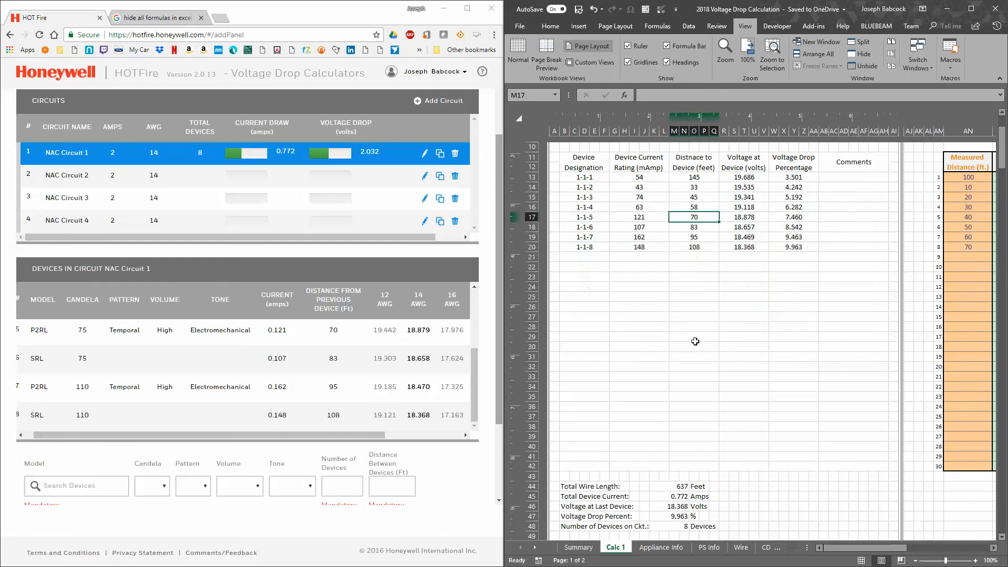
left_click(680, 506)
left_click(403, 383)
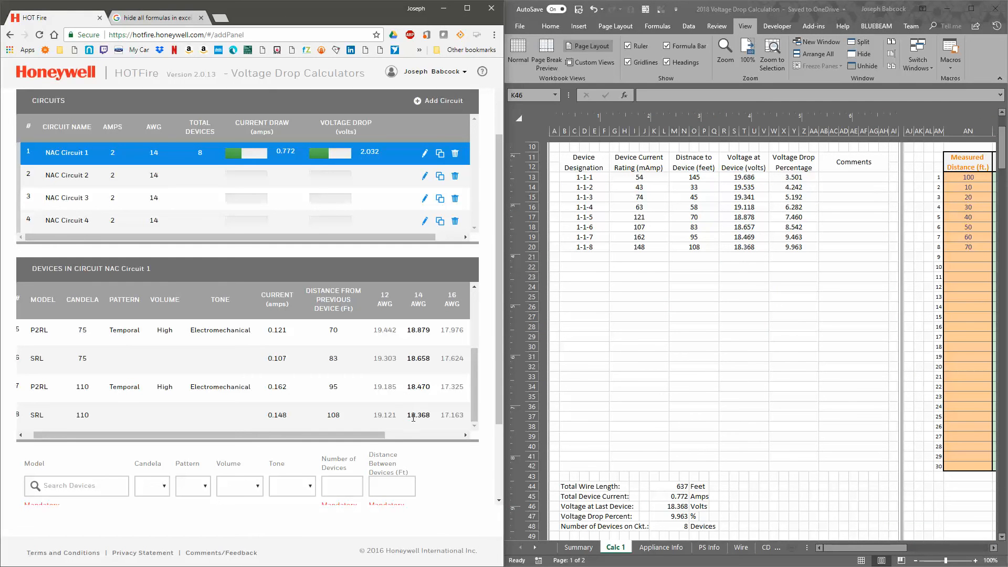
left_click_drag(409, 417, 426, 418)
left_click(430, 414)
left_click(676, 506)
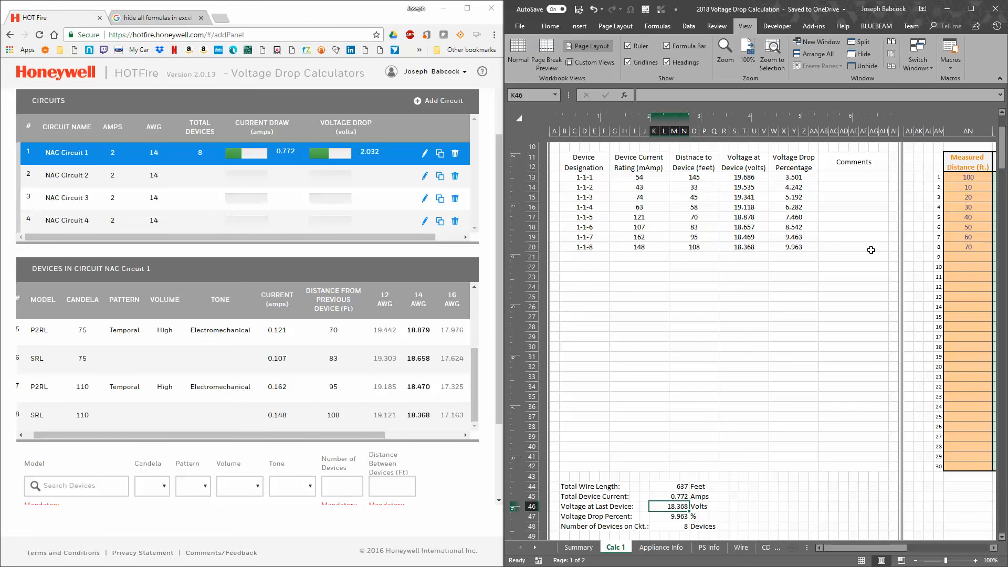
Compare the device voltages and last-device voltage on the 2018 workbook's Calc 1 sheet with HOTFire's first devices in NAC Circuit 1
scroll(871, 250, "up", 3)
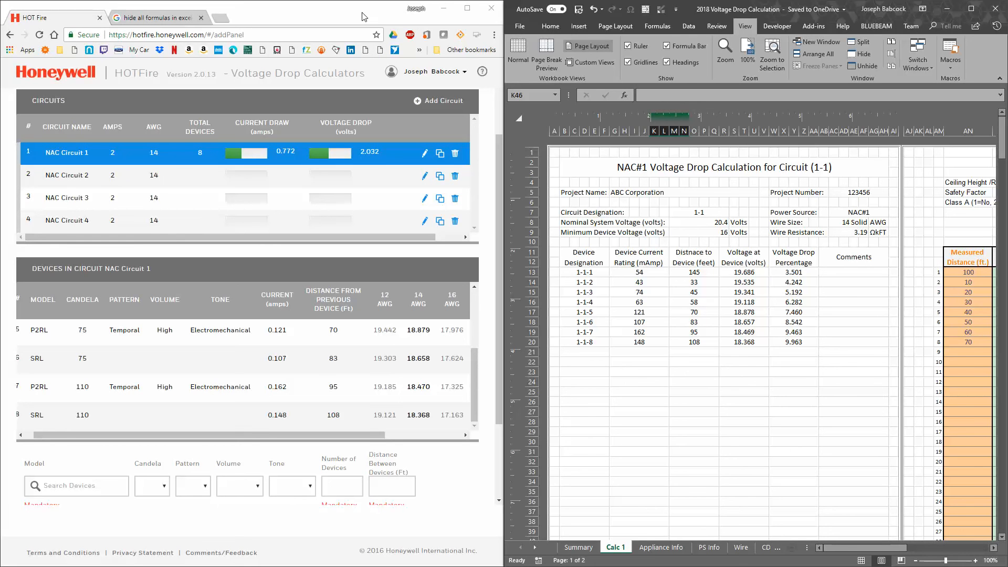
scroll(356, 405, "up", 3)
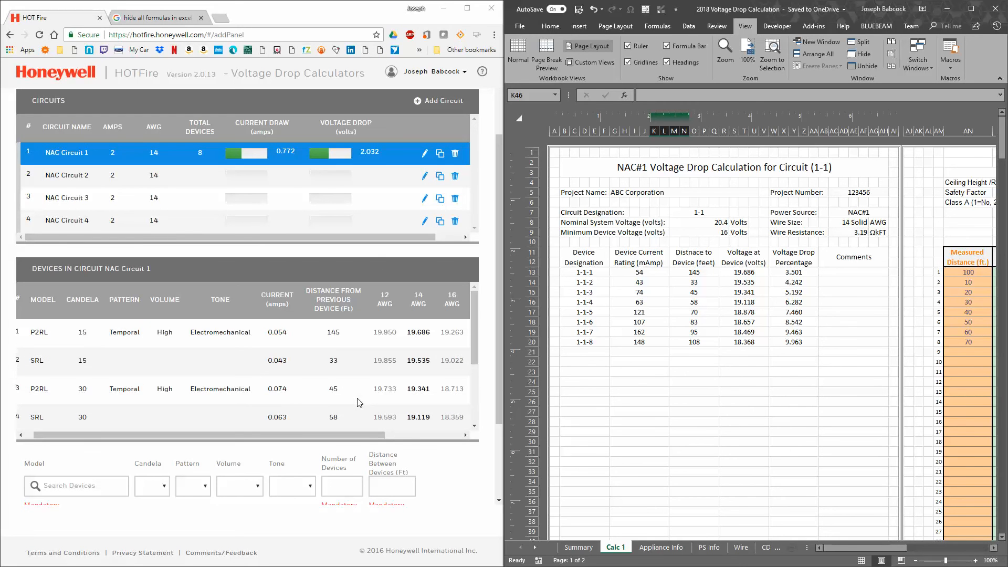
left_click_drag(141, 332, 336, 367)
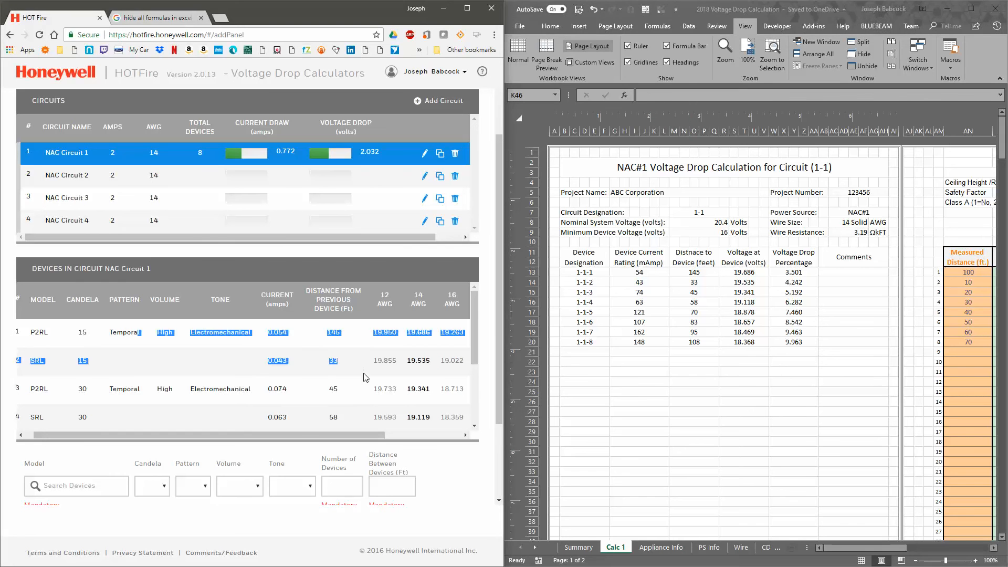
left_click(693, 337)
scroll(693, 336, "down", 4)
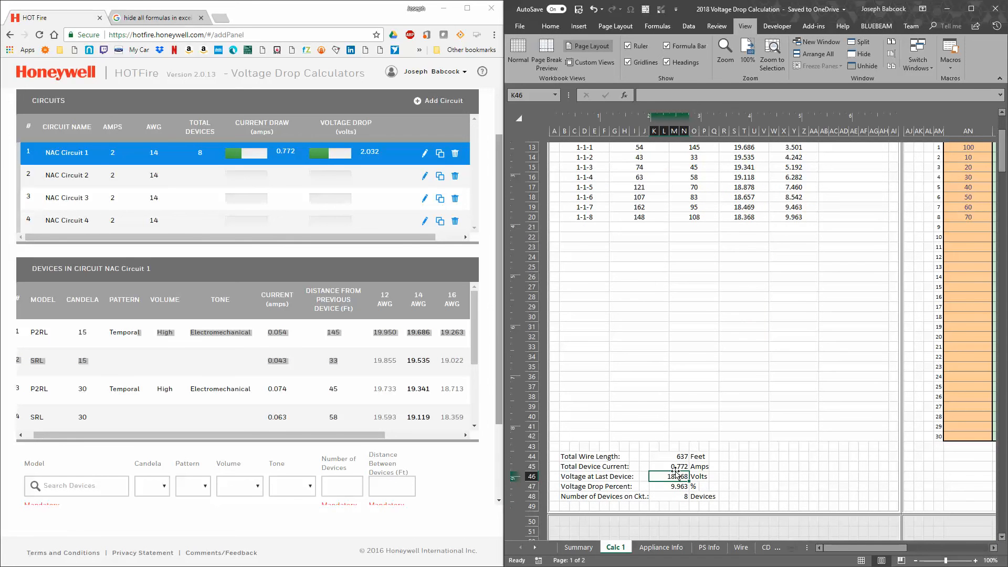
left_click(709, 297)
scroll(714, 283, "up", 4)
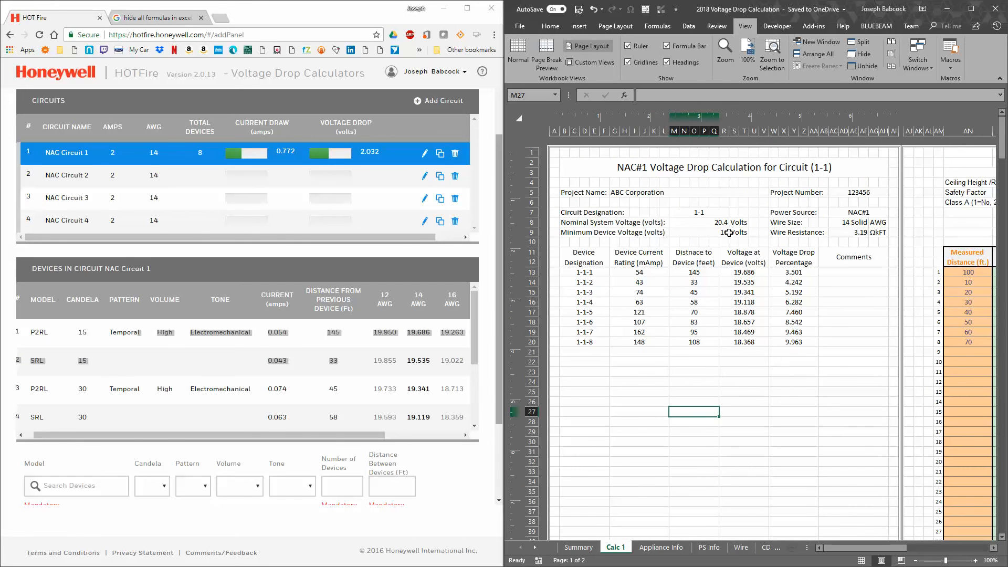
Switch to the Template Calculations workbook and inspect its available-voltage formulas for devices 1-1-2 to 1-1-8 and its resistance formula, leaving them unedited
left_click_drag(389, 10, 0, 323)
left_click(135, 334)
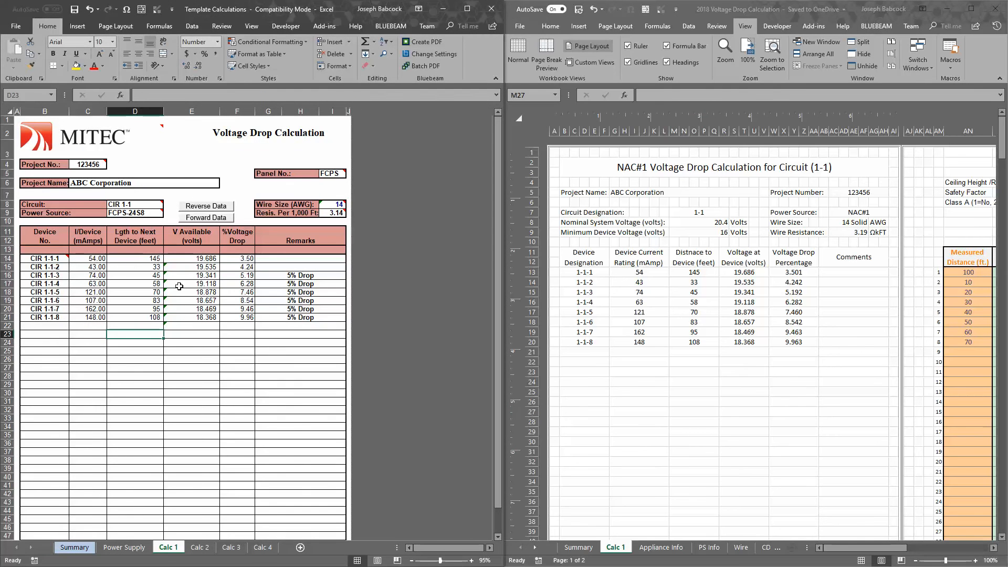
left_click(198, 268)
double_click(197, 269)
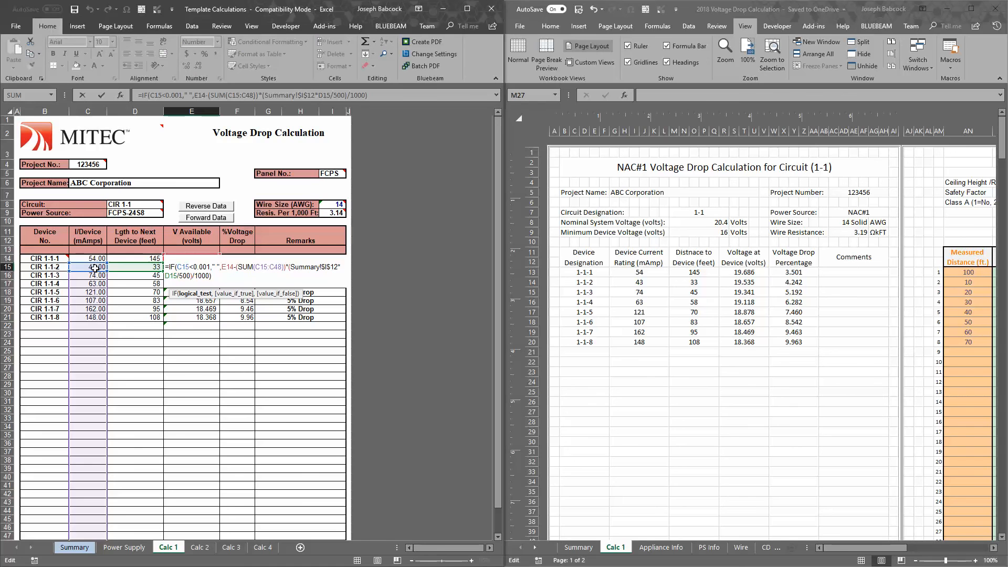
key("Escape")
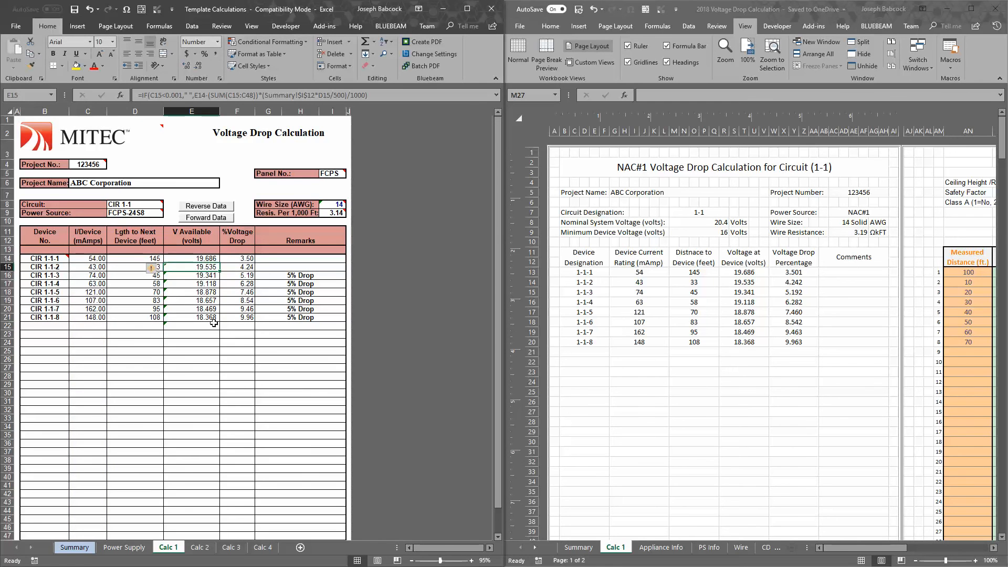
key("Down")
key("Down")
key("Down")
key("Down")
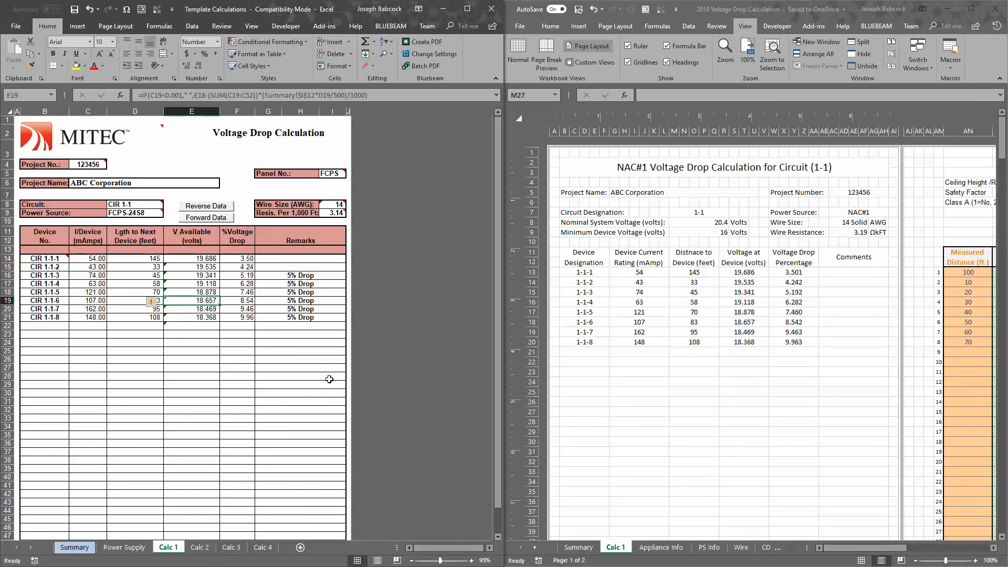
key("Down")
key("Down")
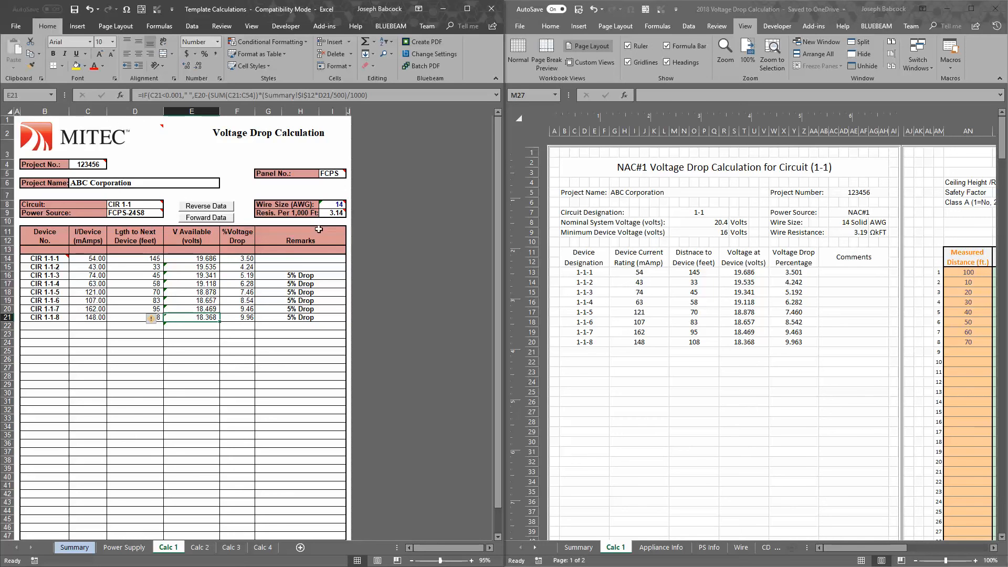
left_click(334, 213)
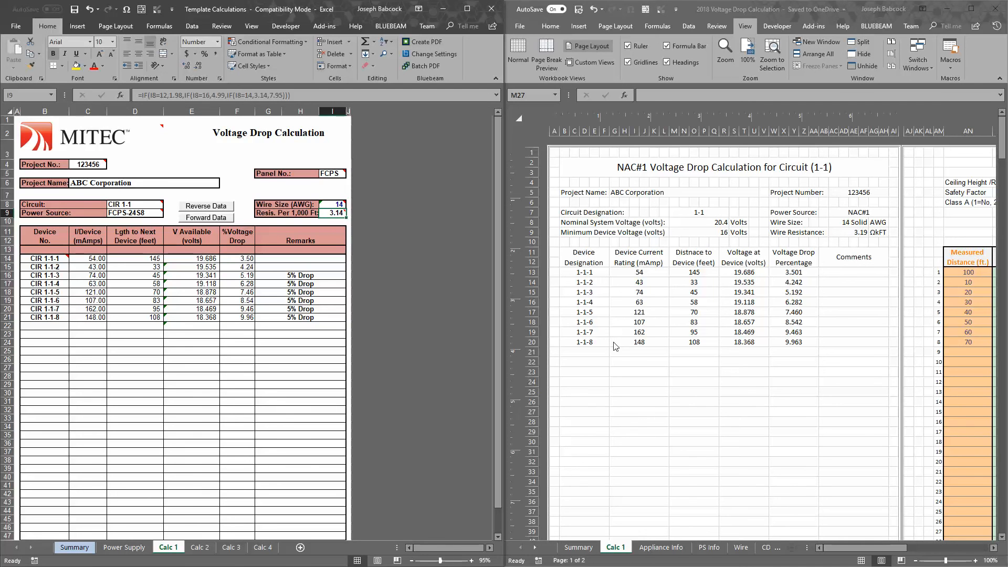
Check the nominal system voltage on the 2018 workbook's Calc 1 sheet and open its Summary sheet
left_click(756, 322)
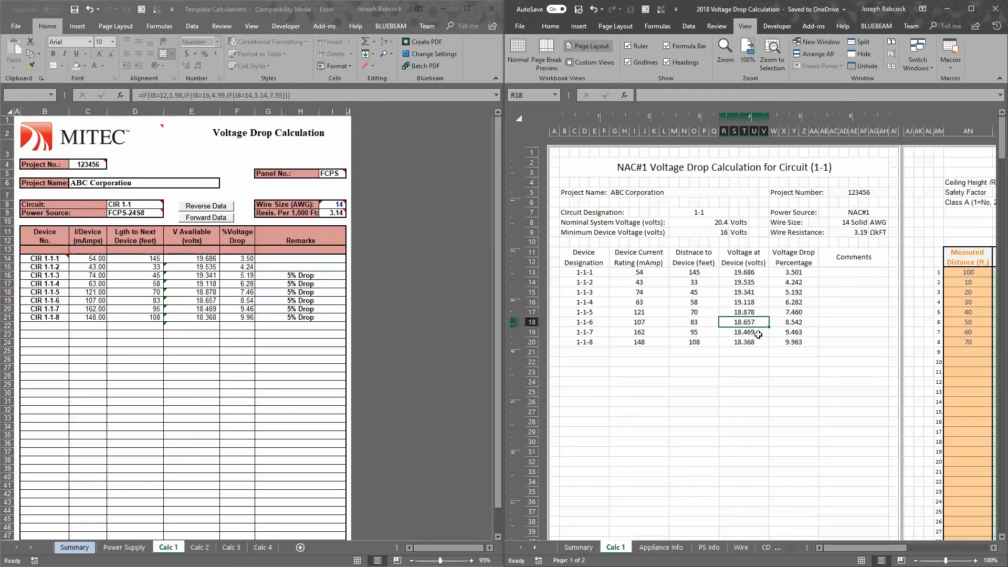
left_click(703, 221)
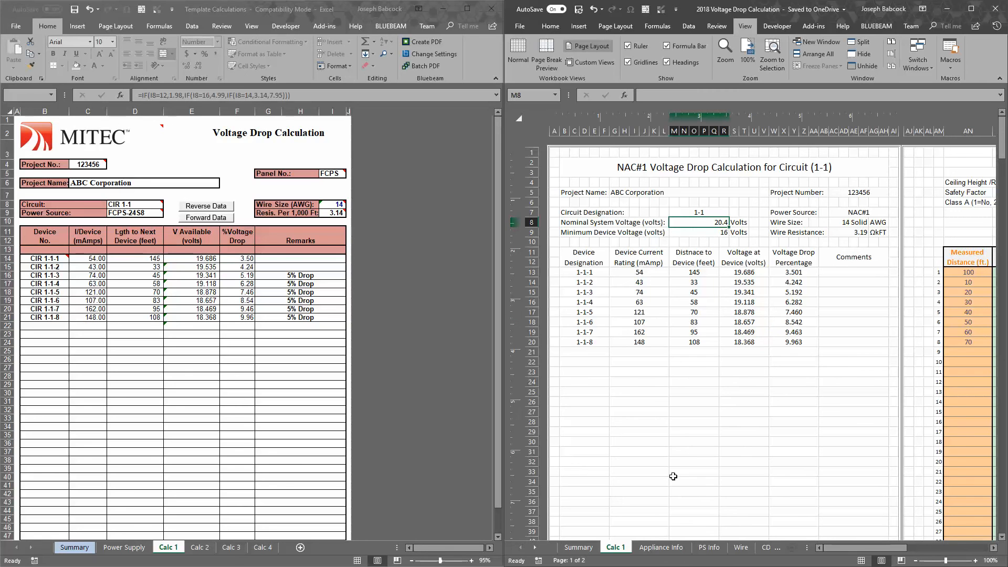
left_click(578, 547)
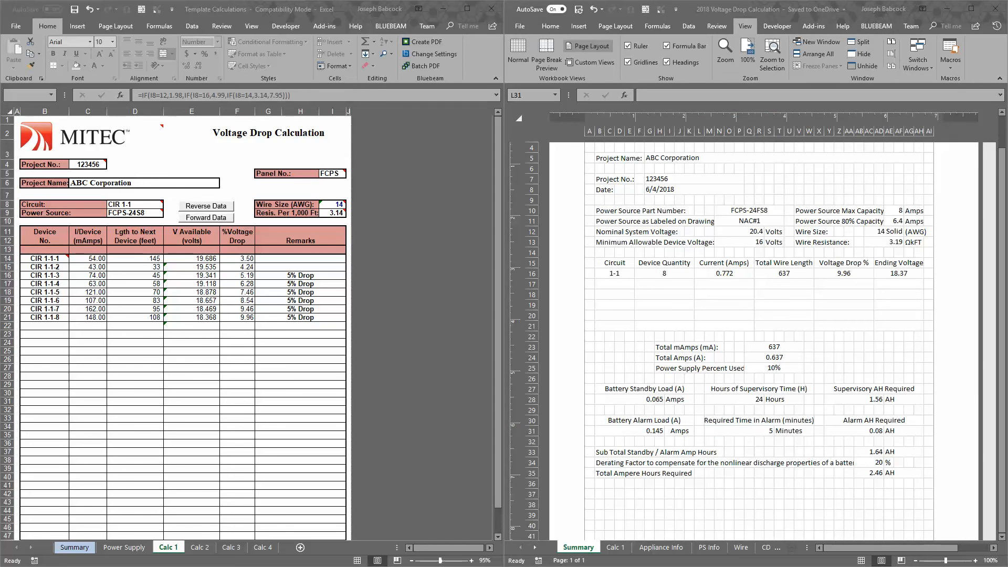
Switch to the Calculation Notes page in OneNote and add the list item "Show total current draw in alarm" after item D
left_click_drag(0, 224, 331, 0)
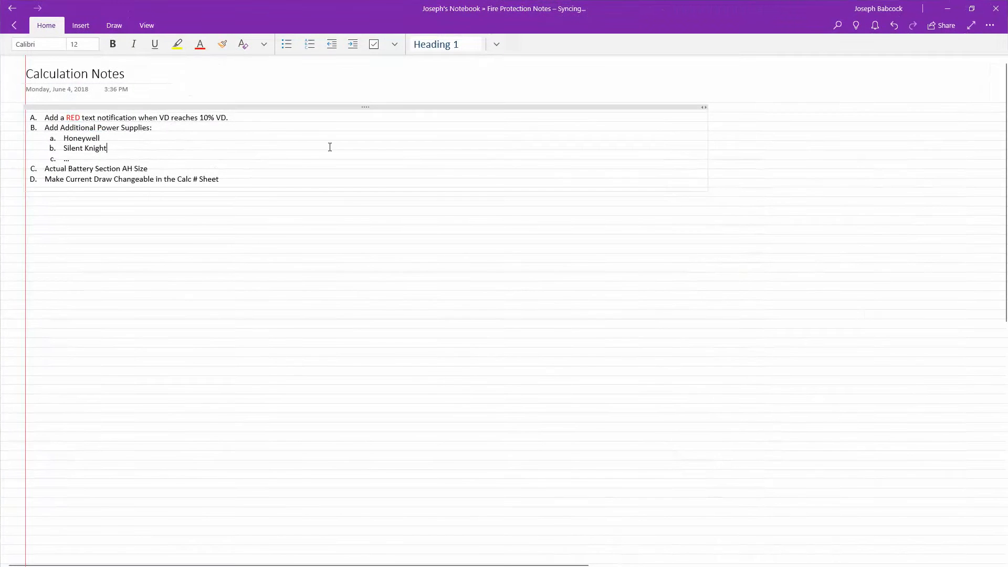
left_click(247, 181)
key("Return")
type("S")
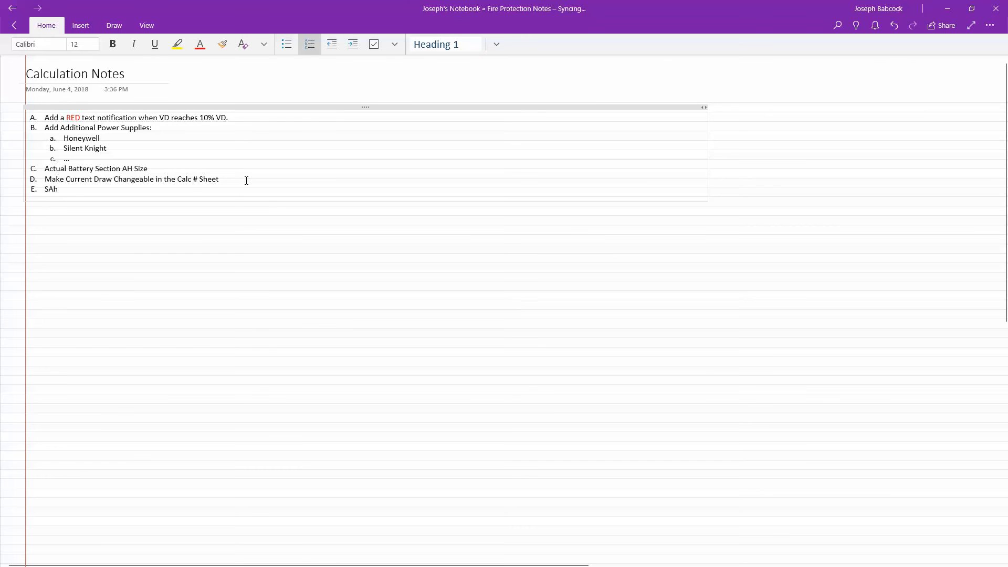
type("how total current draw in alarm")
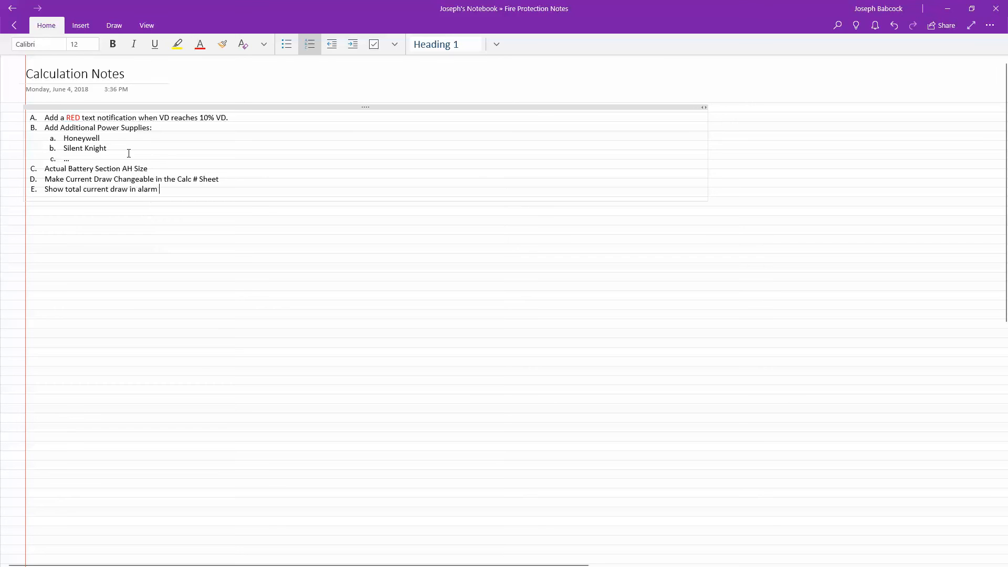
Review the list of planned workbook improvements in the Calculation Notes, items A through E
left_click_drag(114, 123, 148, 131)
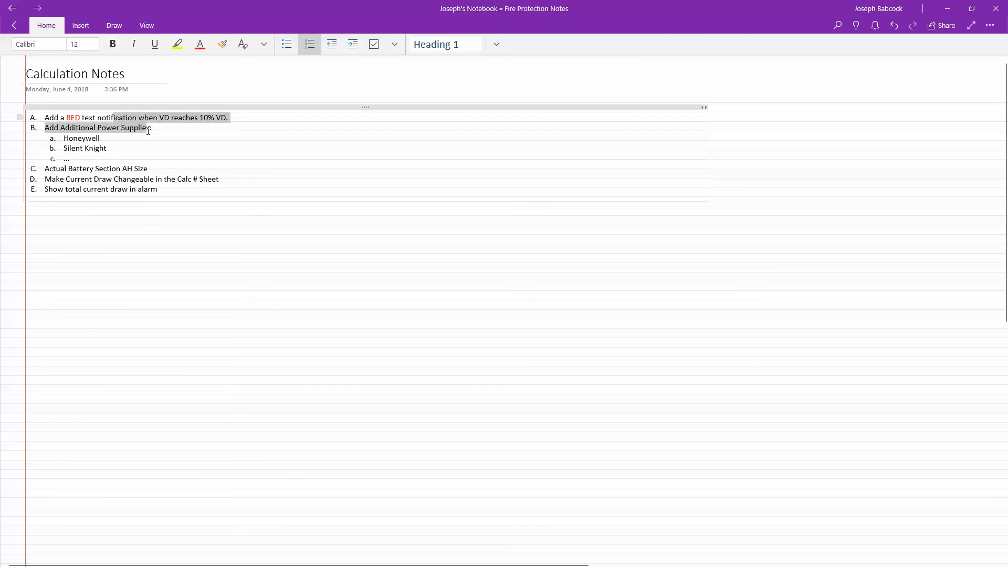
left_click(180, 149)
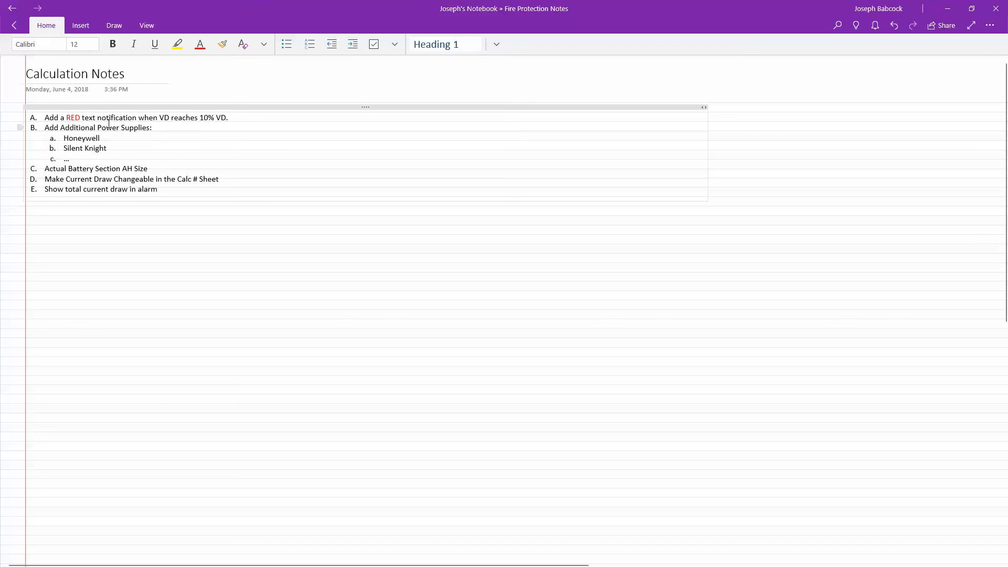
left_click_drag(99, 117, 172, 188)
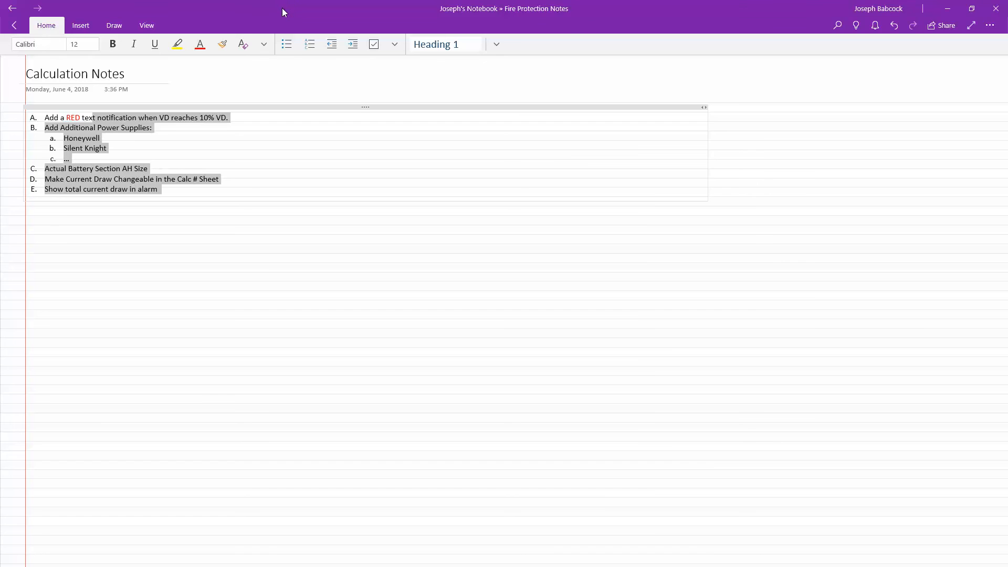
Return to the 2018 Voltage Drop Calculation workbook in Excel and look over its Summary sheet
left_click_drag(282, 8, 0, 200)
left_click(859, 365)
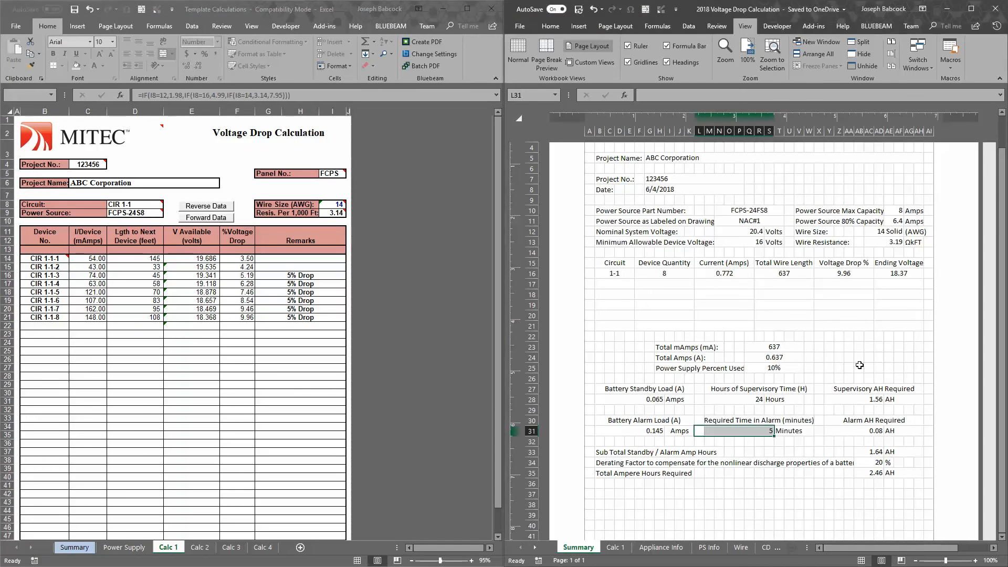
scroll(860, 364, "down", 3)
scroll(856, 369, "up", 5)
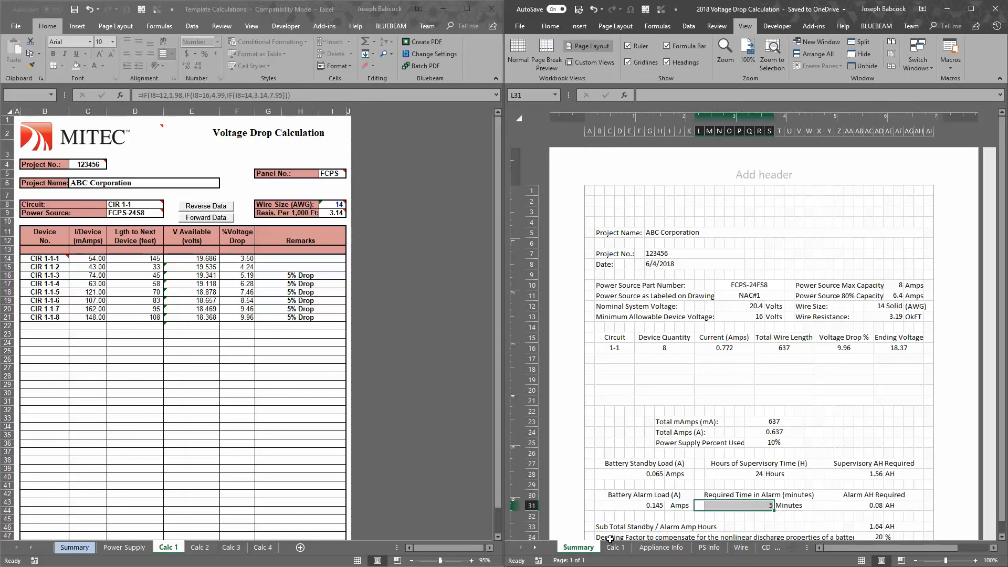
scroll(700, 458, "down", 4)
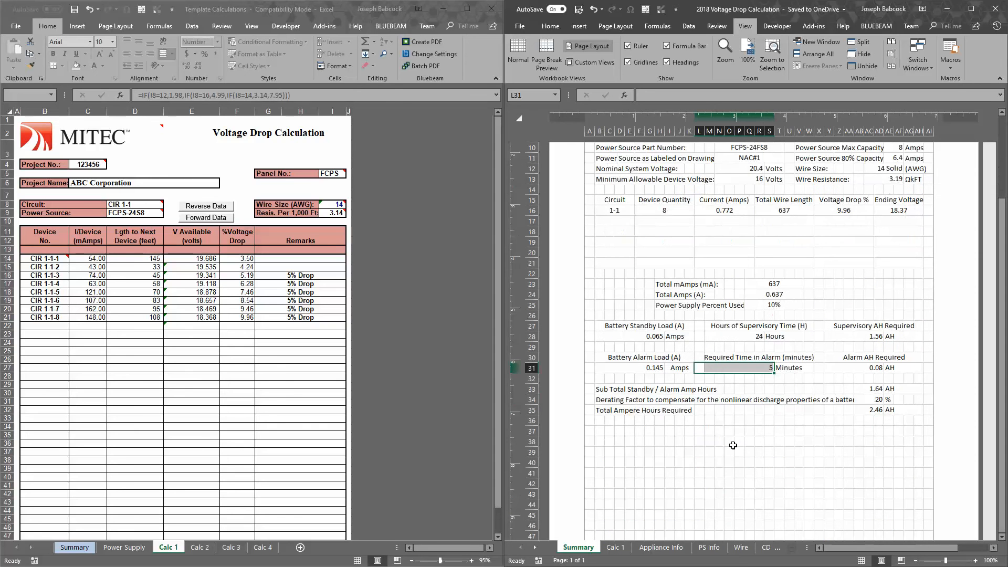
Examine the blank areas of the Summary sheet below the total ampere hours and above the project name
left_click_drag(600, 430, 901, 454)
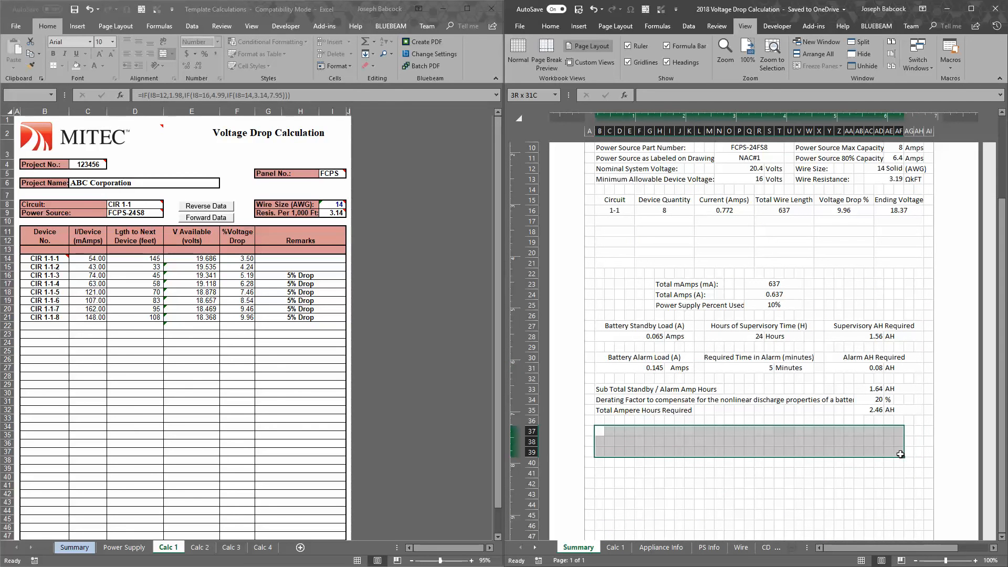
left_click(730, 441)
left_click_drag(819, 442, 702, 428)
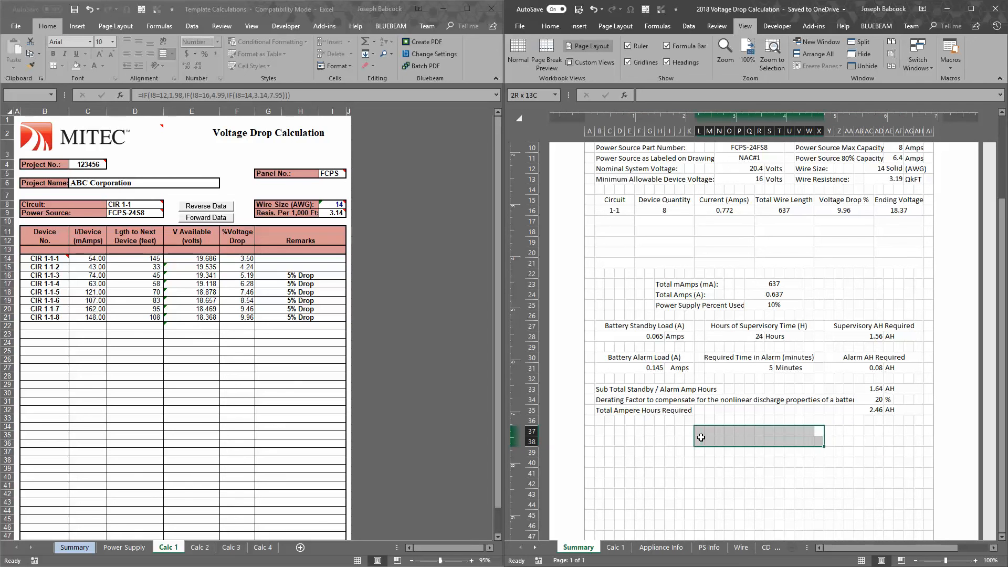
scroll(846, 434, "up", 5)
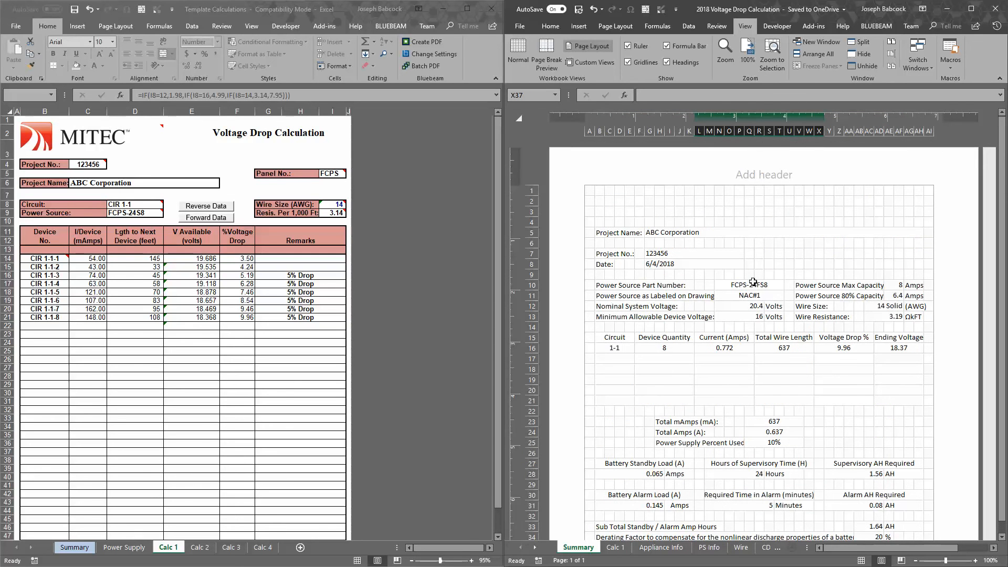
left_click_drag(602, 213, 908, 201)
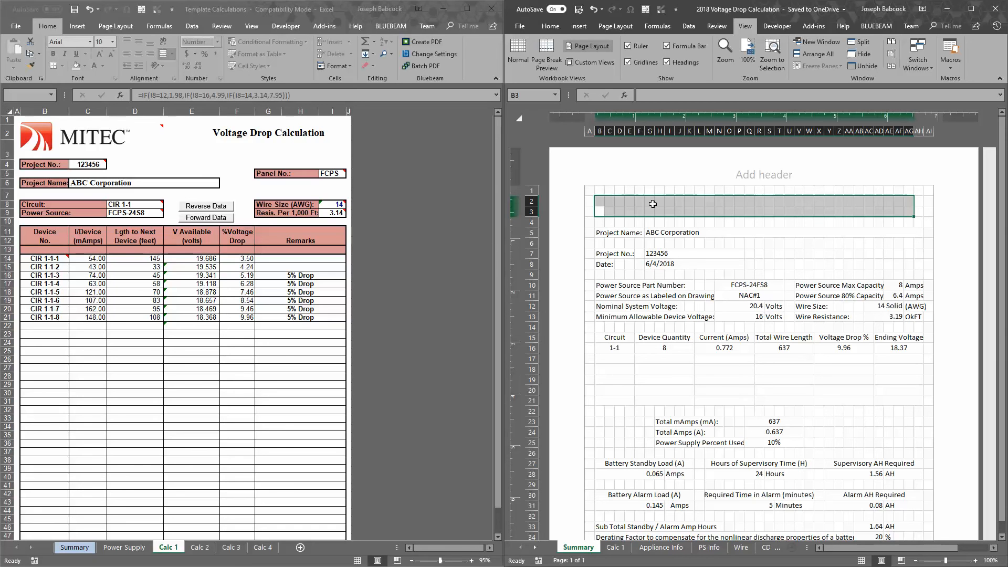
Minimize the Template Calculations workbook and review the 2018 workbook's whole Summary sheet, from its blank top rows to the total ampere hours
left_click(442, 9)
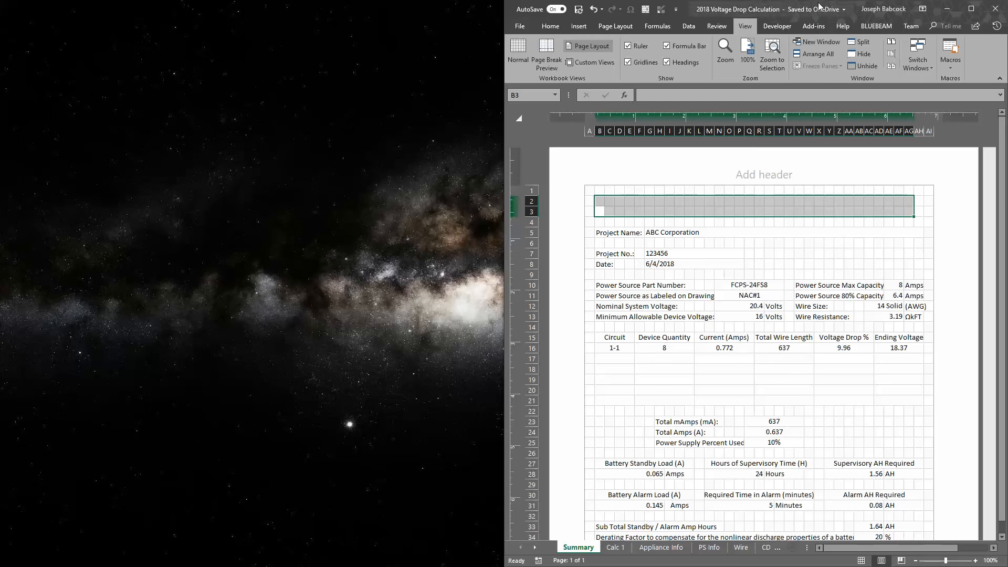
left_click(696, 244)
scroll(635, 212, "down", 2)
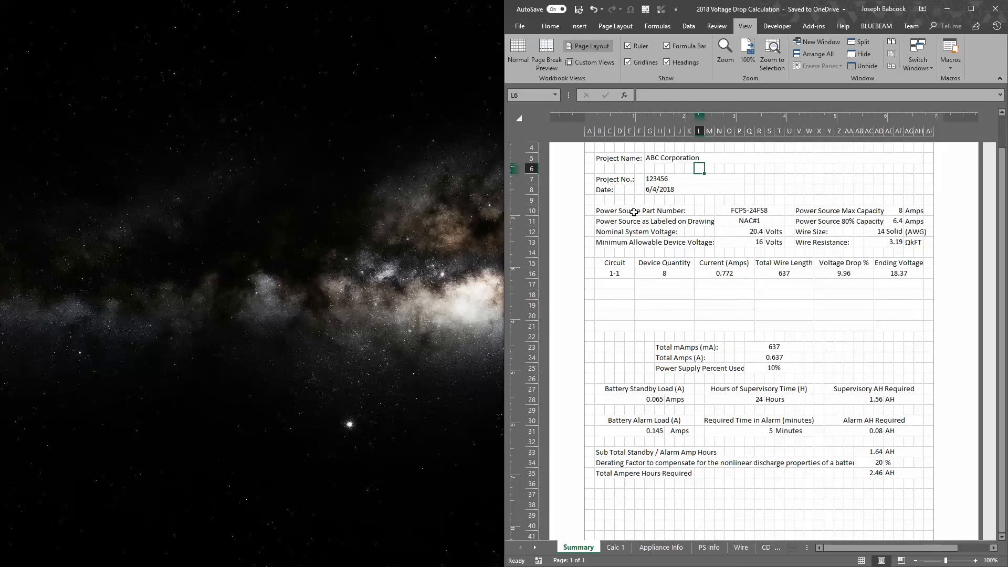
scroll(640, 210, "up", 2)
scroll(648, 209, "down", 2)
scroll(630, 207, "up", 2)
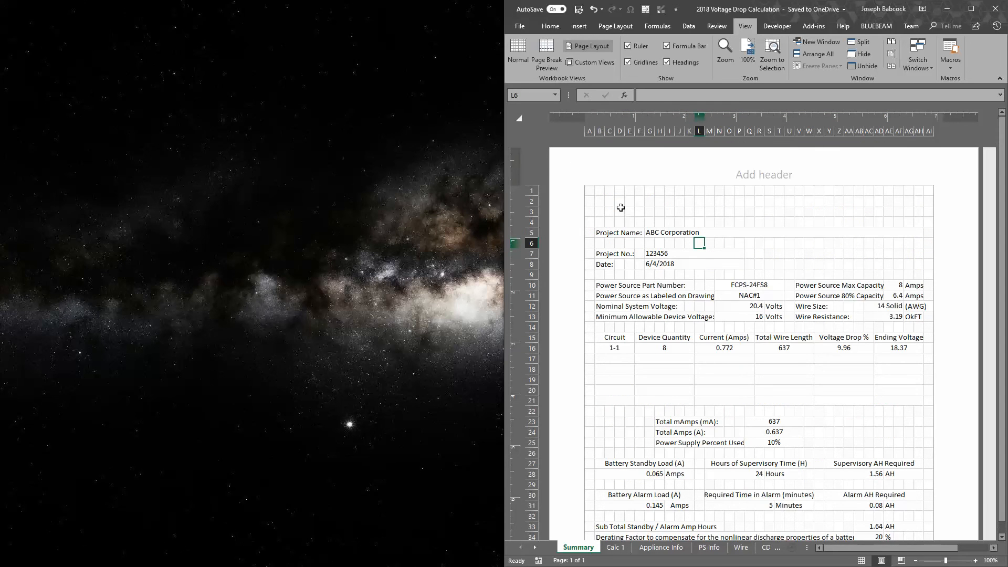
left_click_drag(602, 199, 861, 495)
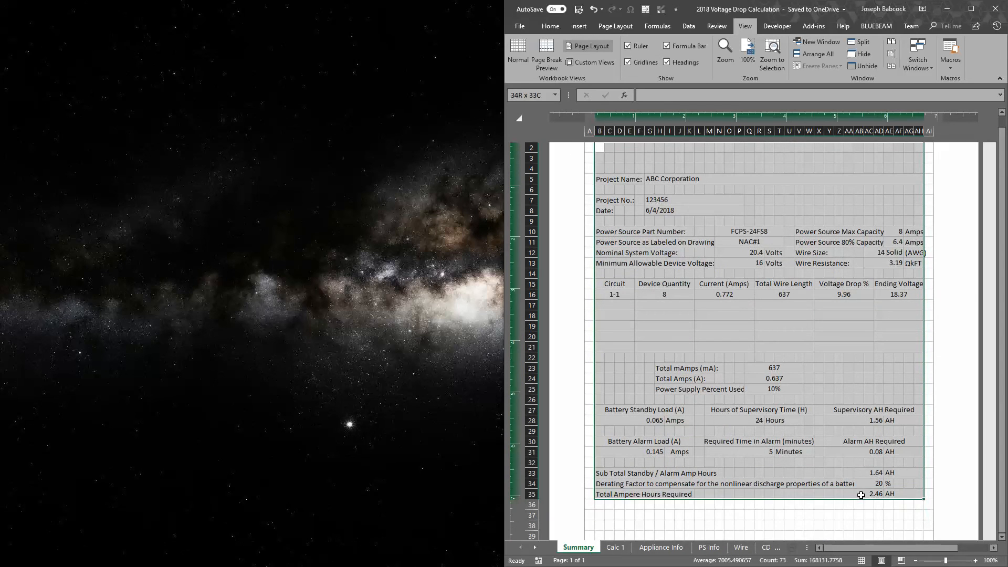
scroll(844, 266, "up", 2)
scroll(835, 283, "down", 2)
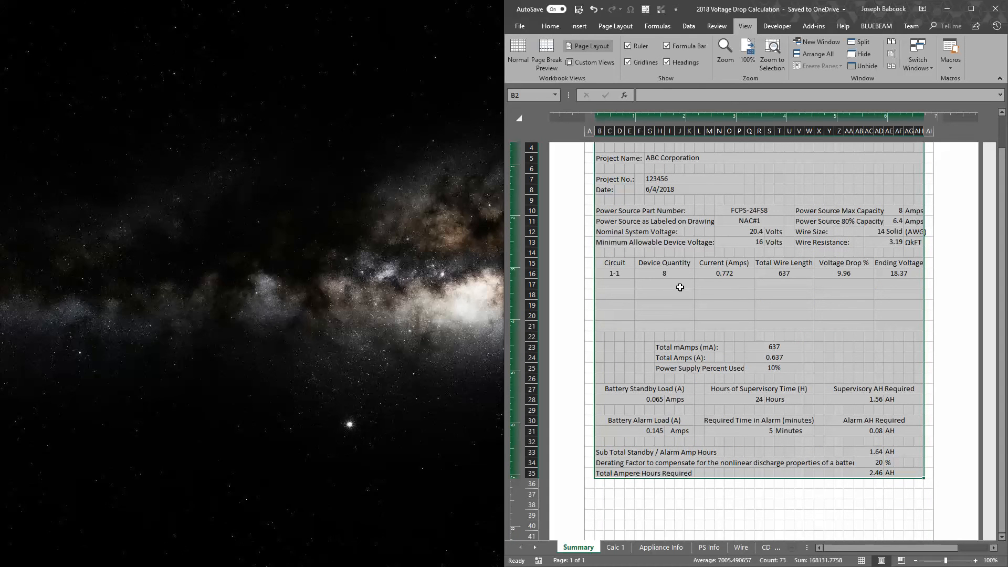
Examine the Summary sheet's circuit table, covering circuit 1-1's device quantity, wire length, voltage drop and ending voltage and the empty rows below
left_click_drag(621, 278, 867, 274)
left_click(720, 322)
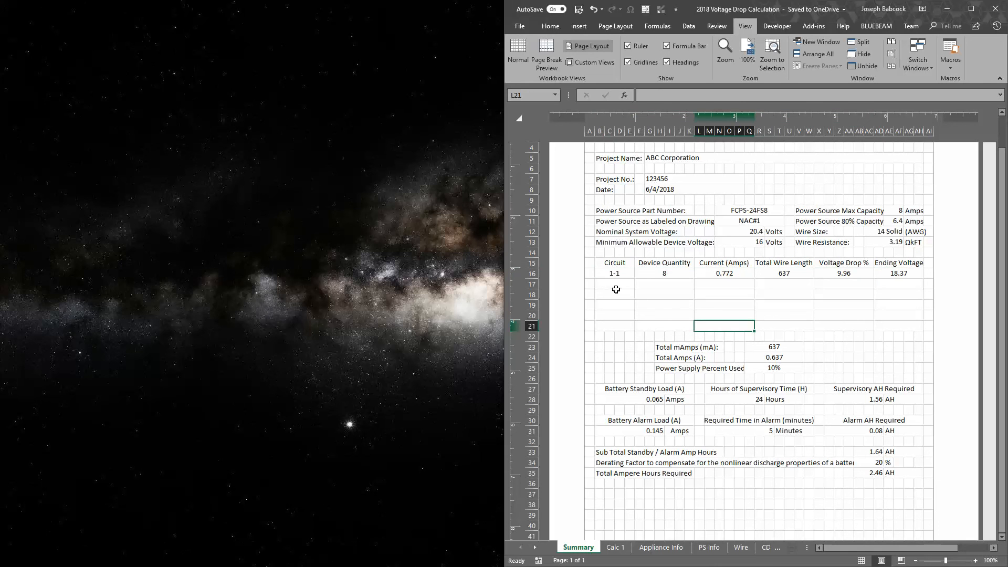
left_click_drag(616, 289, 888, 297)
left_click(844, 315)
left_click_drag(617, 285, 864, 287)
left_click_drag(629, 297, 892, 293)
left_click_drag(759, 273, 901, 275)
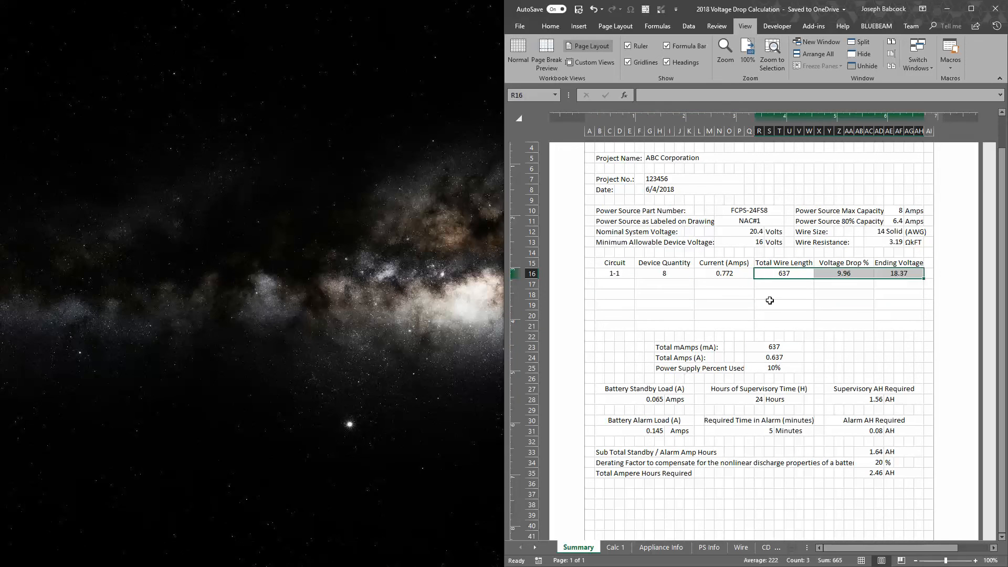
mouse_move(672, 272)
left_mouse_down()
mouse_move(741, 276)
mouse_move(689, 277)
left_mouse_up()
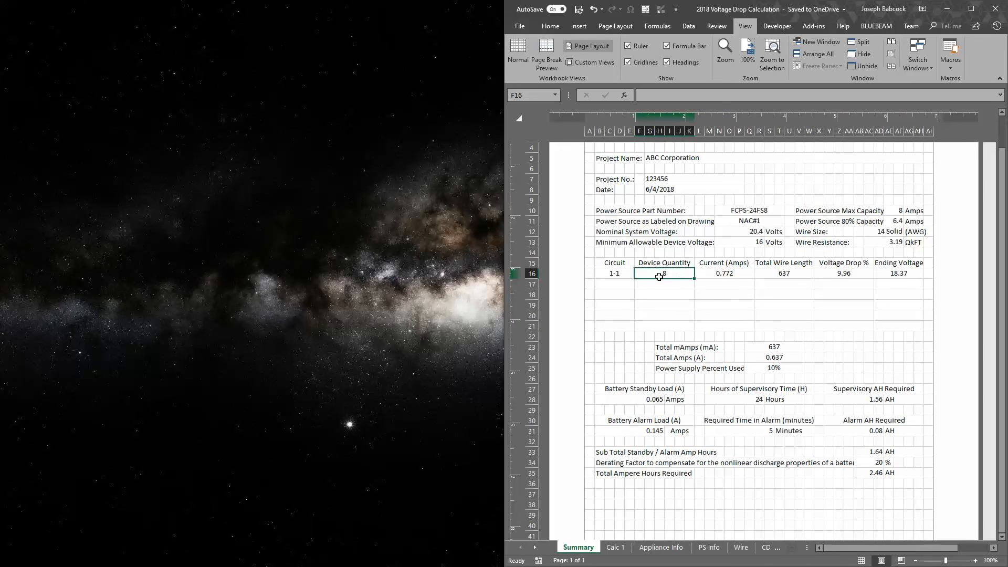
Examine circuit 1-1's designation and total wire length, and select the Summary sheet's contents from the blank top rows to the amp-hour subtotal
left_click(617, 274)
left_click(796, 273)
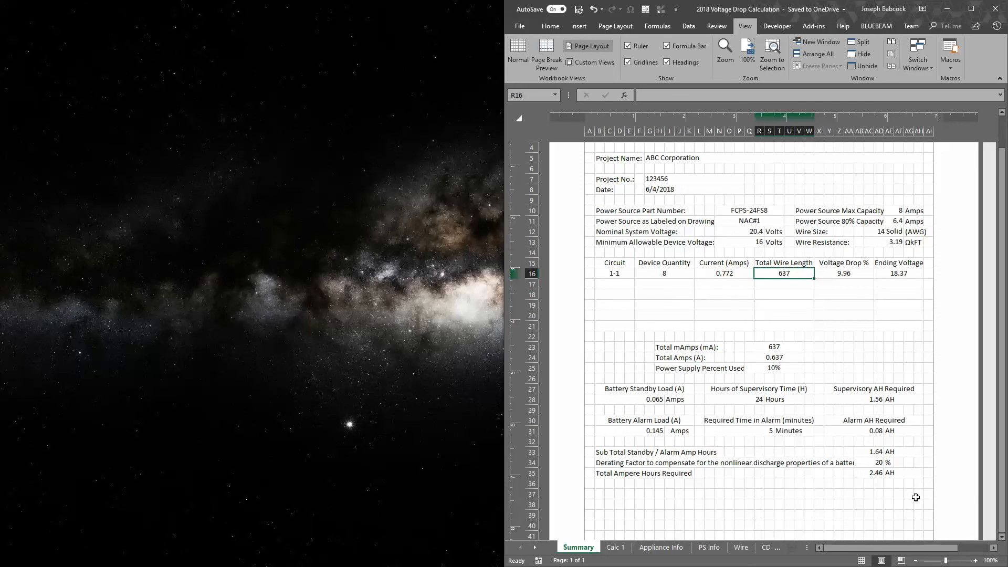
left_click_drag(916, 497, 621, 151)
scroll(622, 151, "up", 3)
left_click_drag(916, 202, 680, 526)
scroll(693, 483, "down", 2)
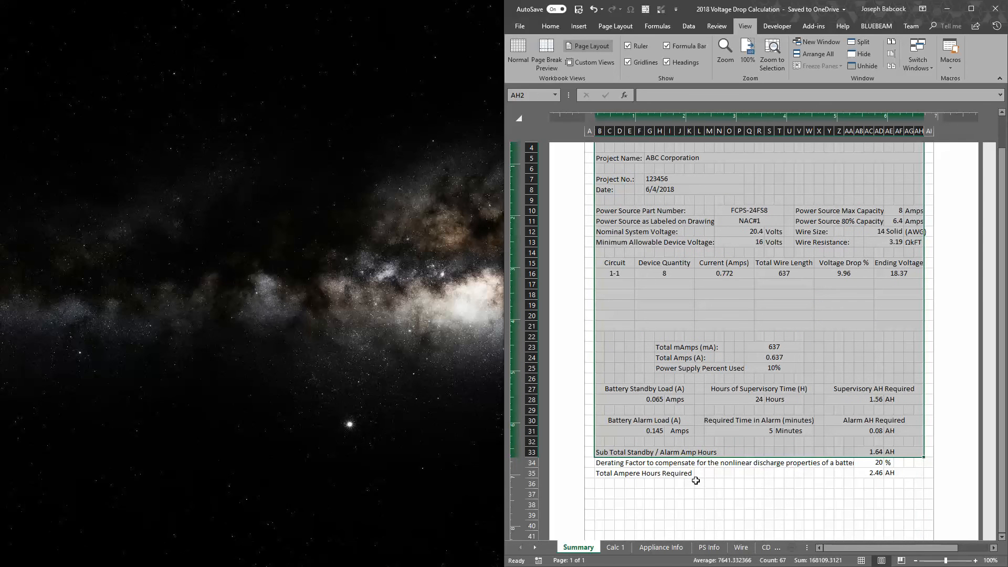
Open the Calc 1 sheet and examine the current rating, distance and voltage of each device on circuit 1-1
left_click(616, 547)
left_click_drag(587, 267, 649, 275)
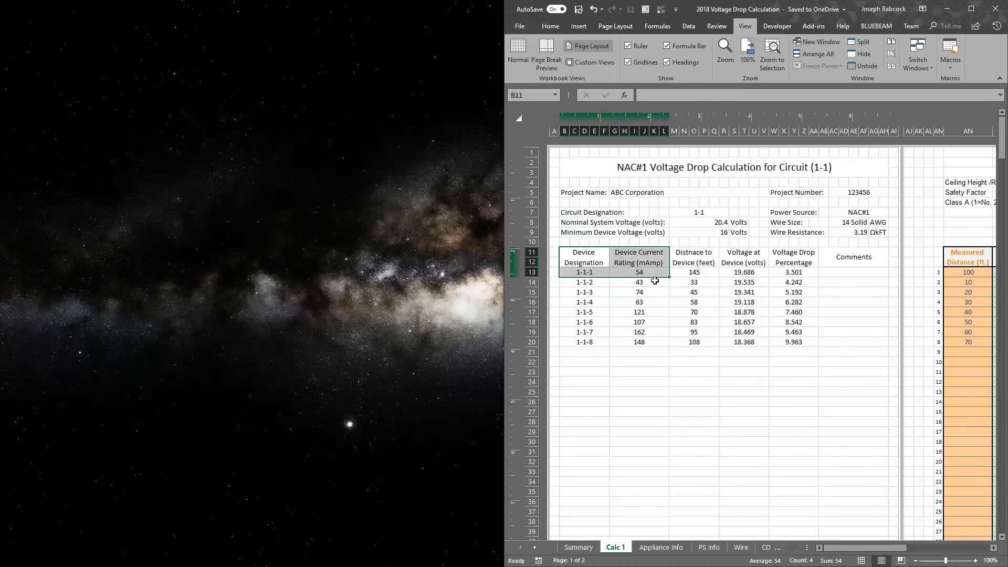
left_click_drag(686, 318, 686, 310)
left_click(644, 274)
left_click_drag(646, 274, 740, 275)
left_click(685, 322)
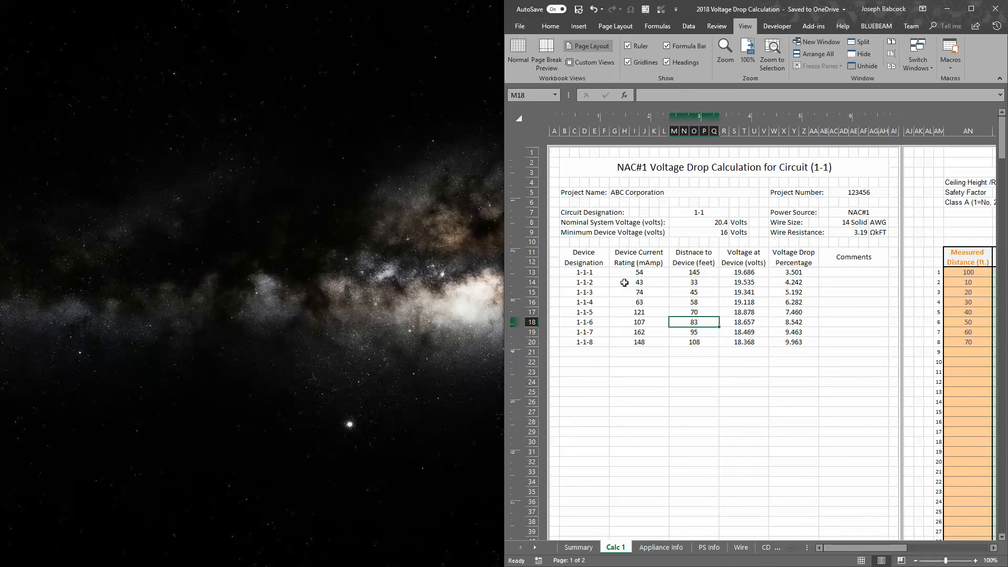
left_click_drag(625, 282, 701, 280)
left_click(726, 332)
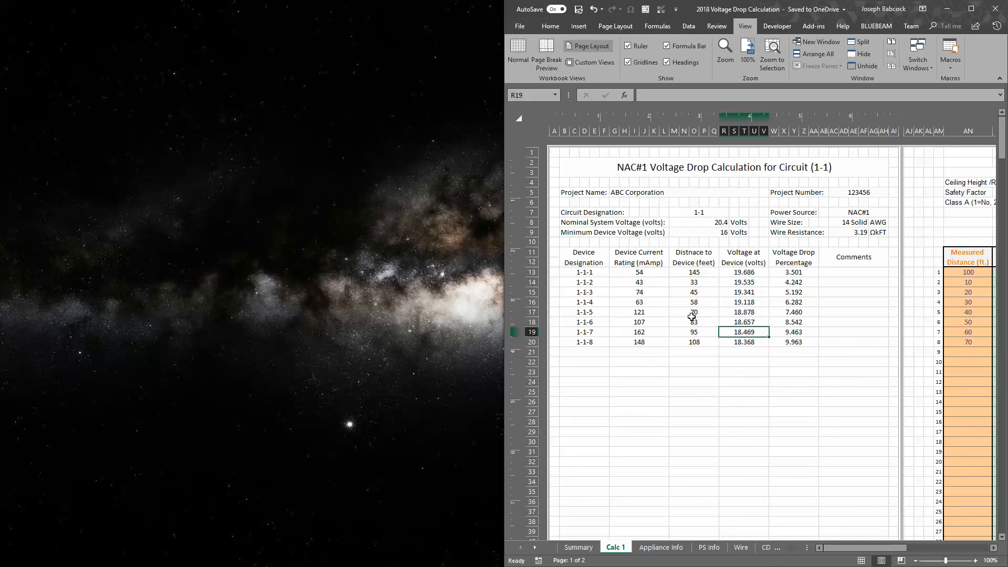
left_click(673, 305)
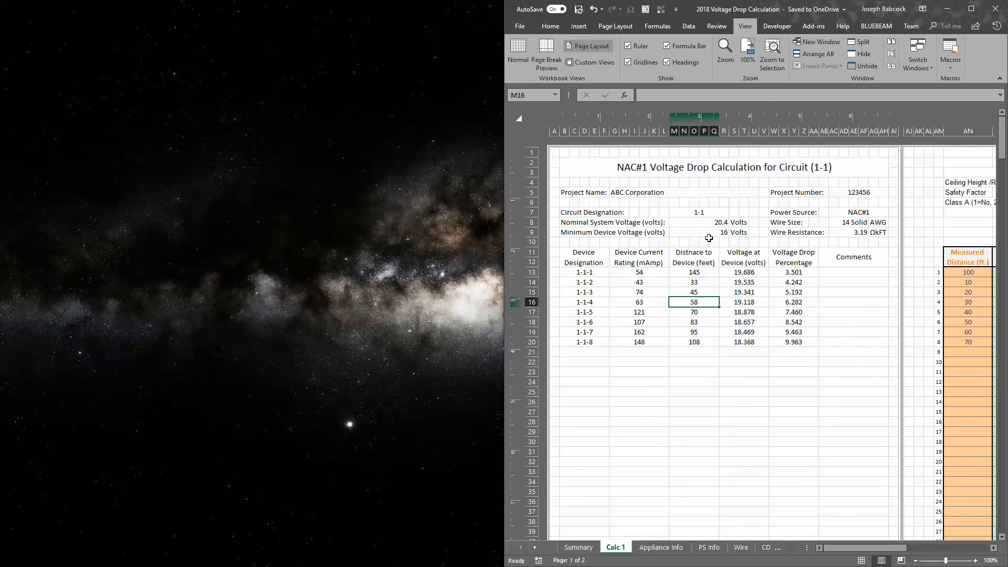
Examine the last device's voltage drop percentage and highlight all of circuit 1-1's device rows on the Calc 1 sheet
left_click_drag(709, 238, 707, 289)
mouse_move(843, 548)
left_mouse_down()
mouse_move(920, 549)
mouse_move(843, 550)
left_mouse_up()
left_click(793, 342)
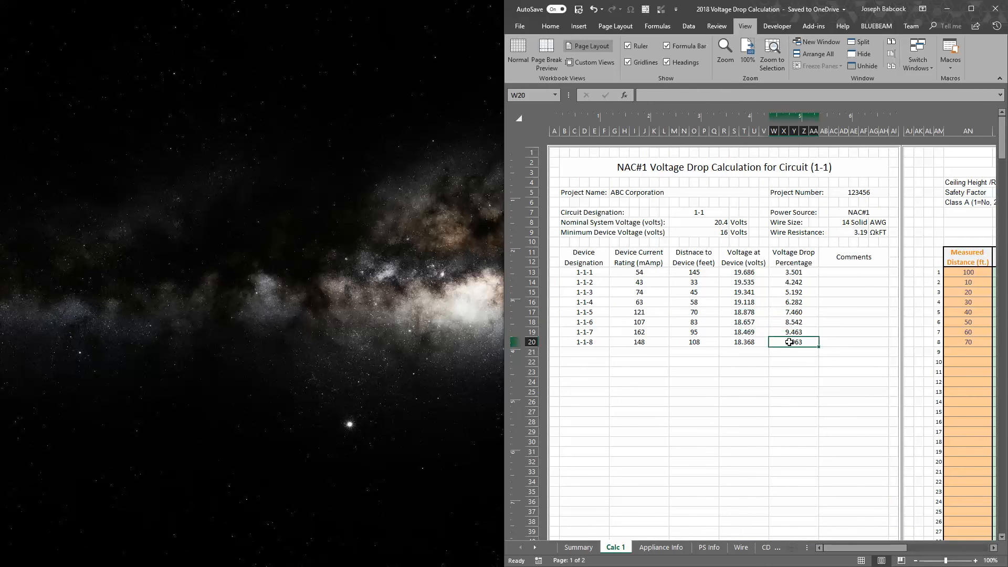
left_click_drag(588, 273, 812, 342)
Maximize the workbook and examine the ceiling height, safety factor and Class A inputs under Circuit Details
left_click(980, 11)
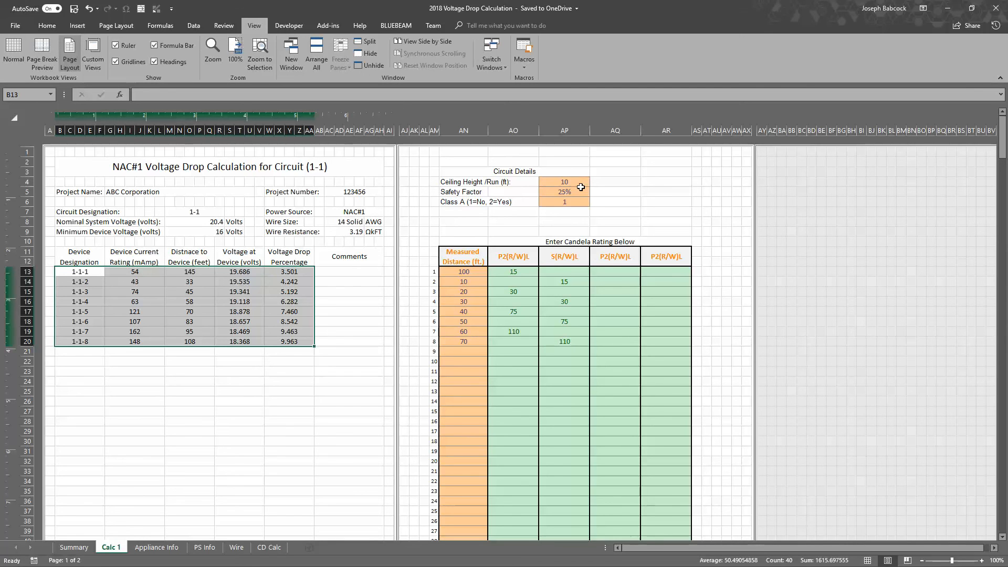
left_click(578, 191)
mouse_move(575, 182)
left_mouse_down()
mouse_move(574, 196)
mouse_move(575, 186)
left_mouse_up()
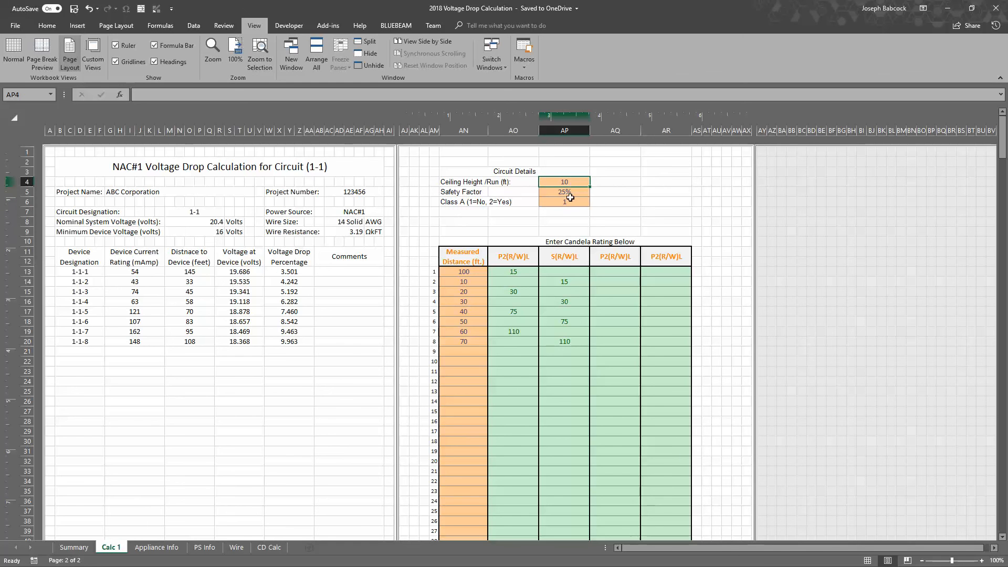
left_click(569, 201)
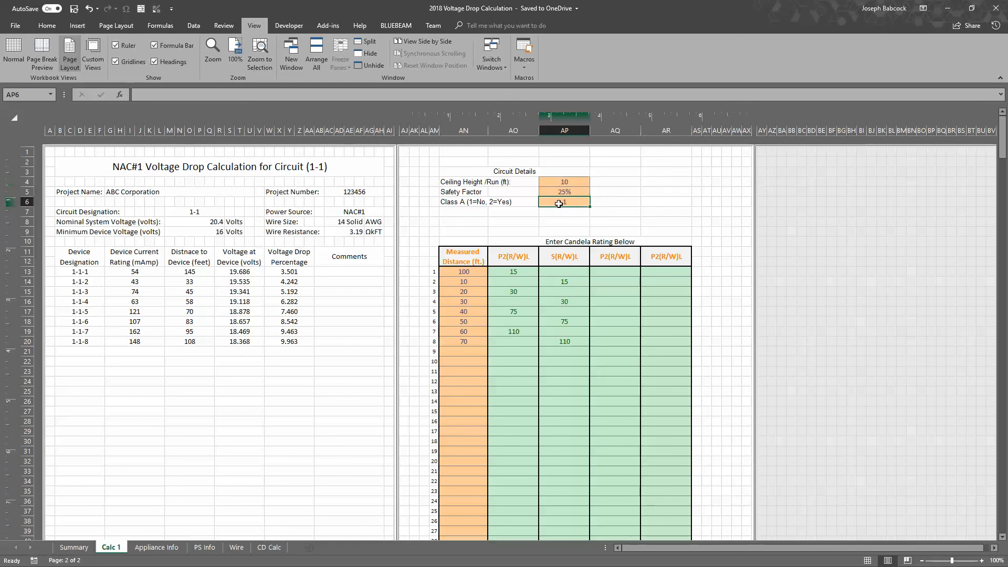
Check circuit 1-1's wire length and voltage drop on the Summary sheet against Calc 1's Voltage Drop Percentage column
left_click(74, 548)
scroll(241, 357, "up", 2)
left_click(284, 337)
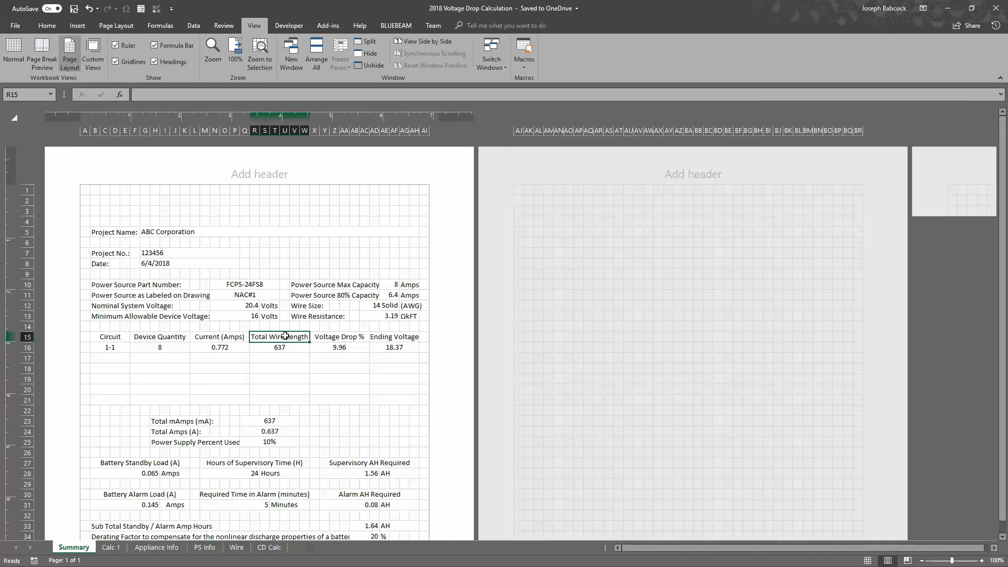
left_click(341, 345)
scroll(343, 345, "down", 3)
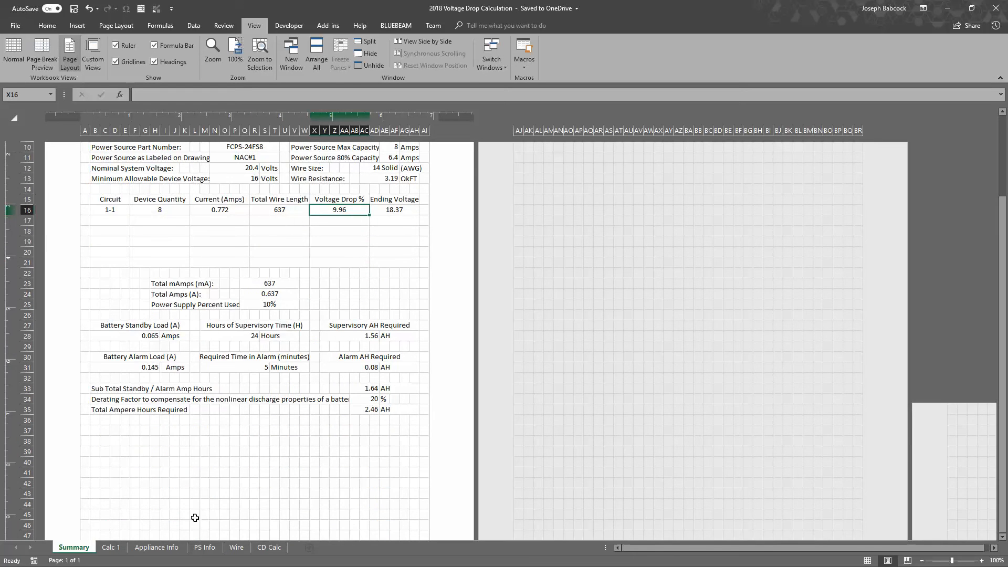
scroll(196, 526, "up", 3)
left_click(111, 547)
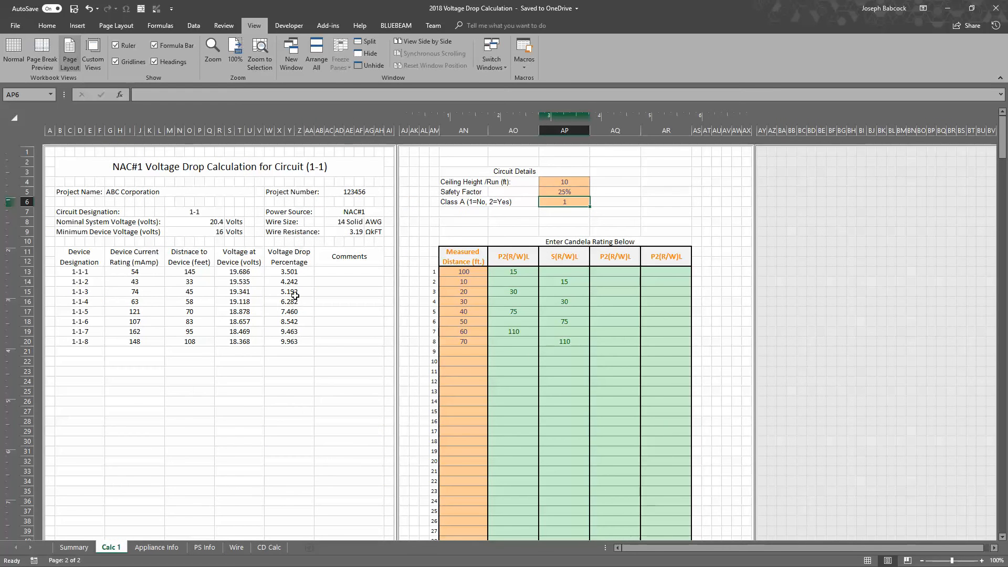
left_click_drag(294, 260, 293, 524)
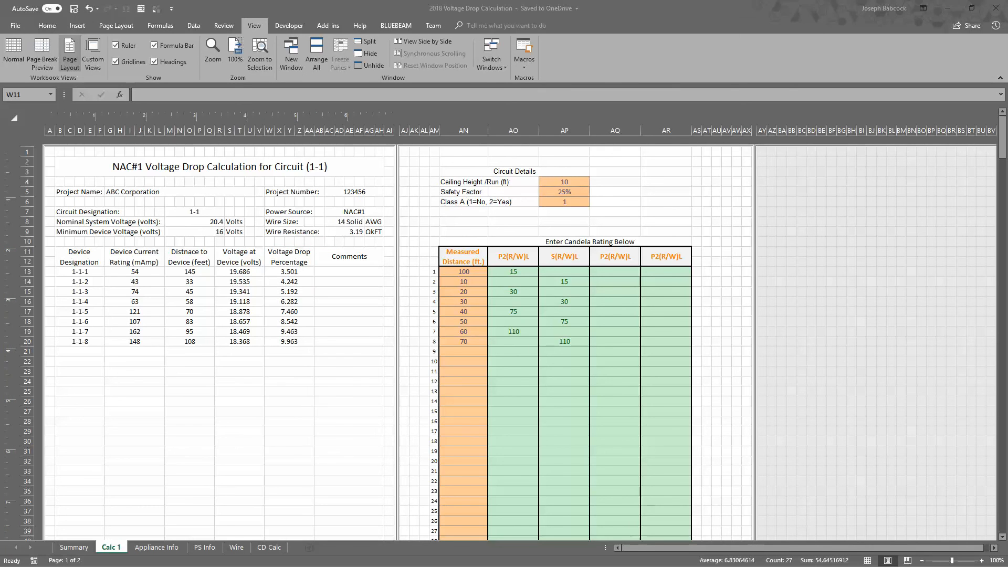
Switch to Honeywell's HOTFire calculator and review NAC Circuit 1's totals and device list
left_click_drag(0, 31, 745, 0)
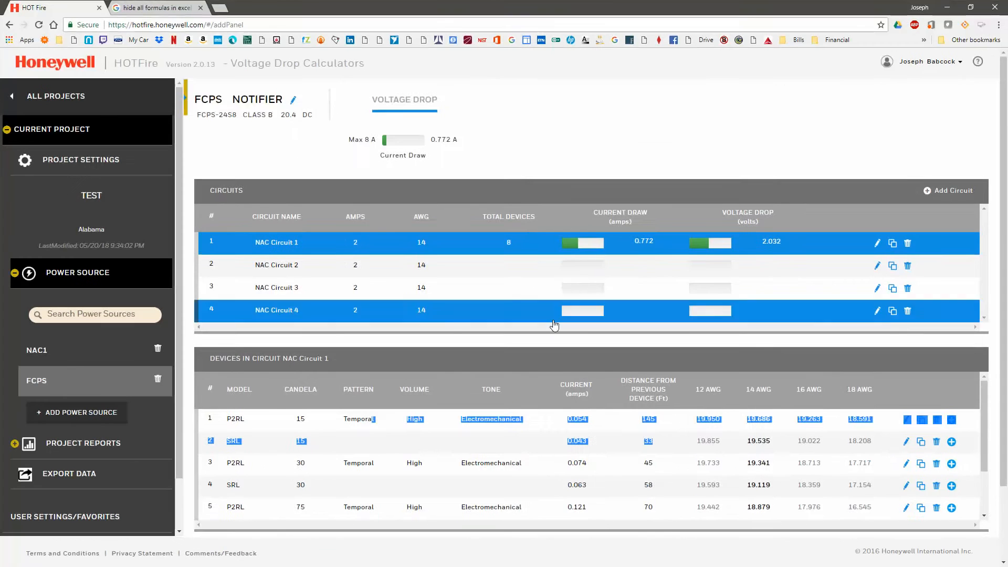
scroll(587, 337, "down", 2)
scroll(589, 340, "up", 2)
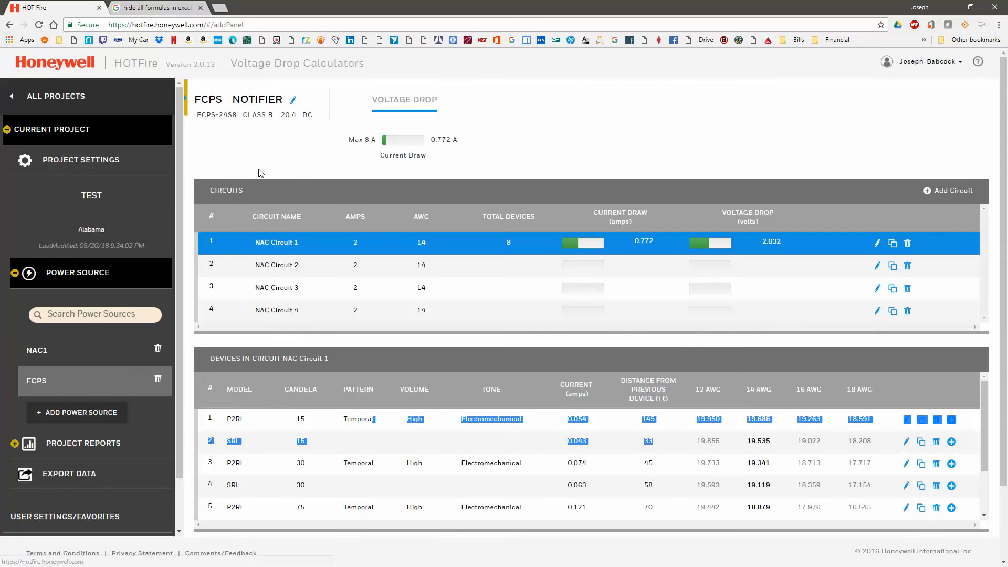
scroll(609, 422, "down", 1)
scroll(610, 422, "down", 1)
scroll(609, 422, "down", 2)
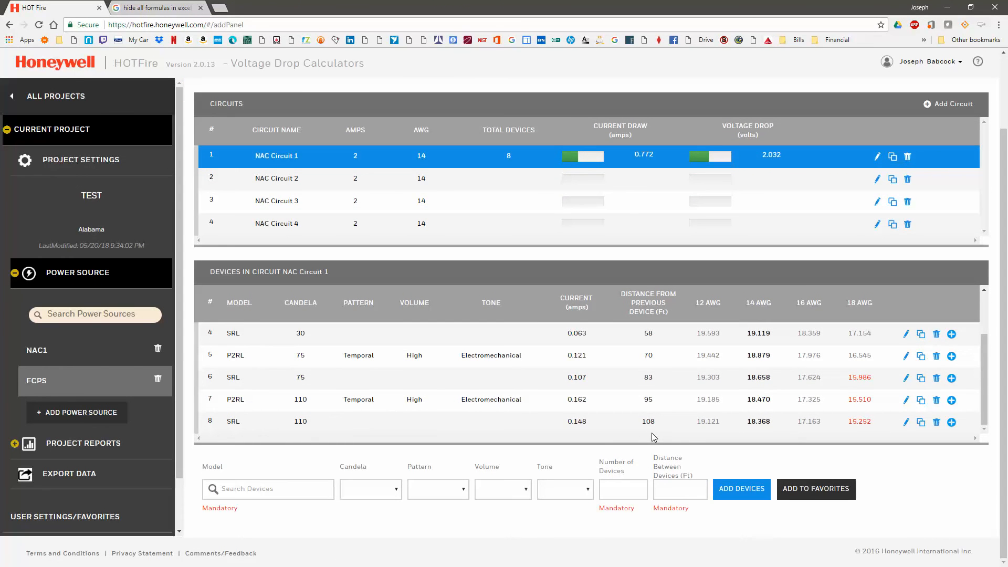
scroll(772, 376, "up", 1)
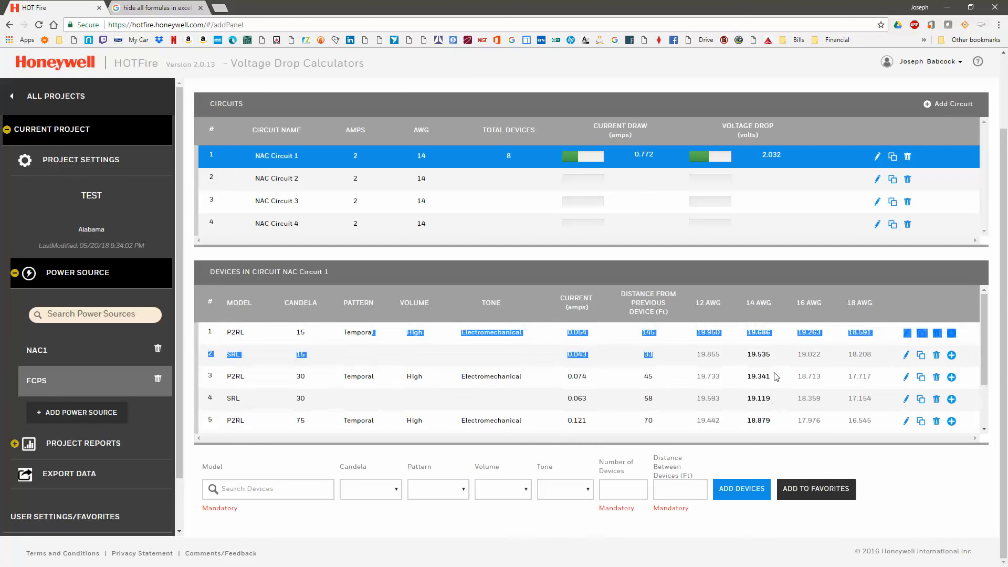
scroll(776, 377, "up", 2)
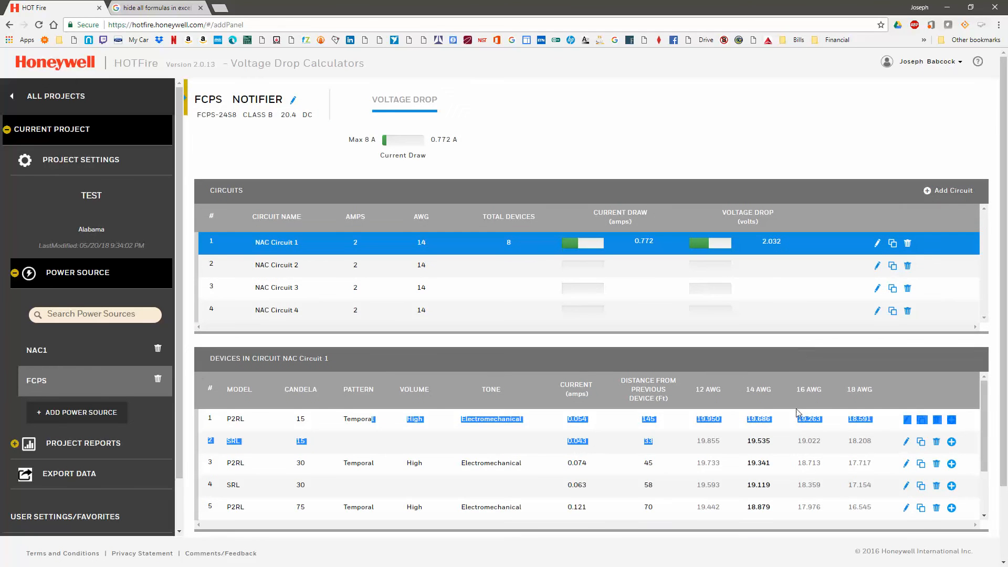
Examine the 14 AWG voltages of NAC Circuit 1's last devices and the fifth device's 18 AWG voltage
scroll(792, 431, "down", 4)
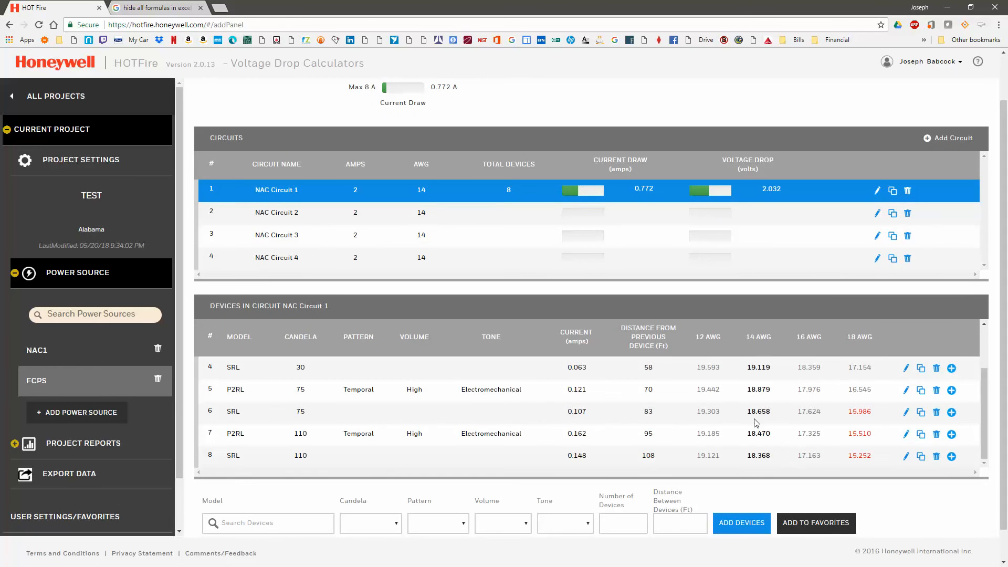
left_click_drag(753, 400, 776, 459)
left_click(777, 461)
left_click_drag(843, 397, 878, 396)
Check the 16–33 volt DC strobe current draws in the Revu datasheet, and examine the 18 AWG voltages of devices 5 and 6 in HOTFire
key("alt+Tab")
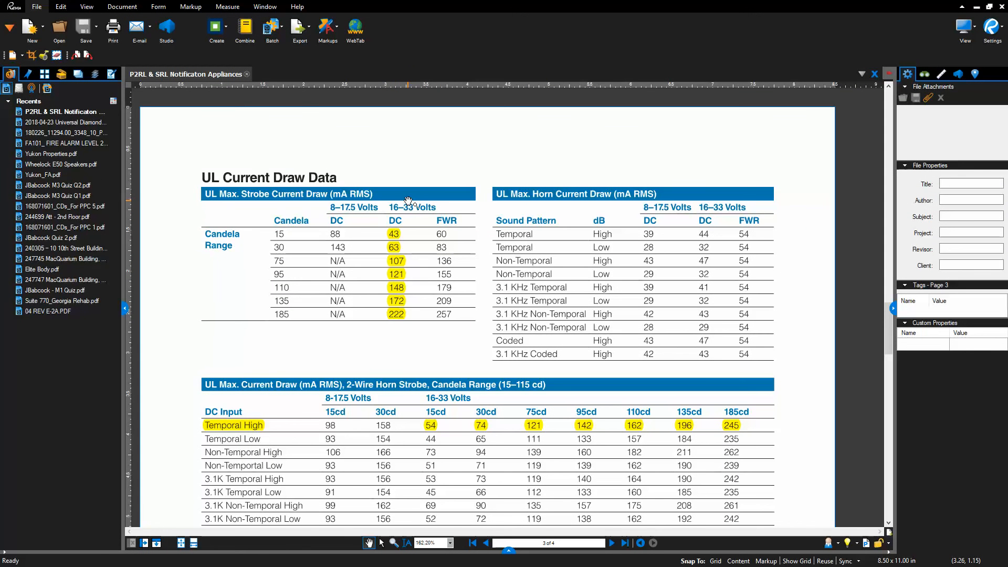
scroll(409, 200, "up", 3)
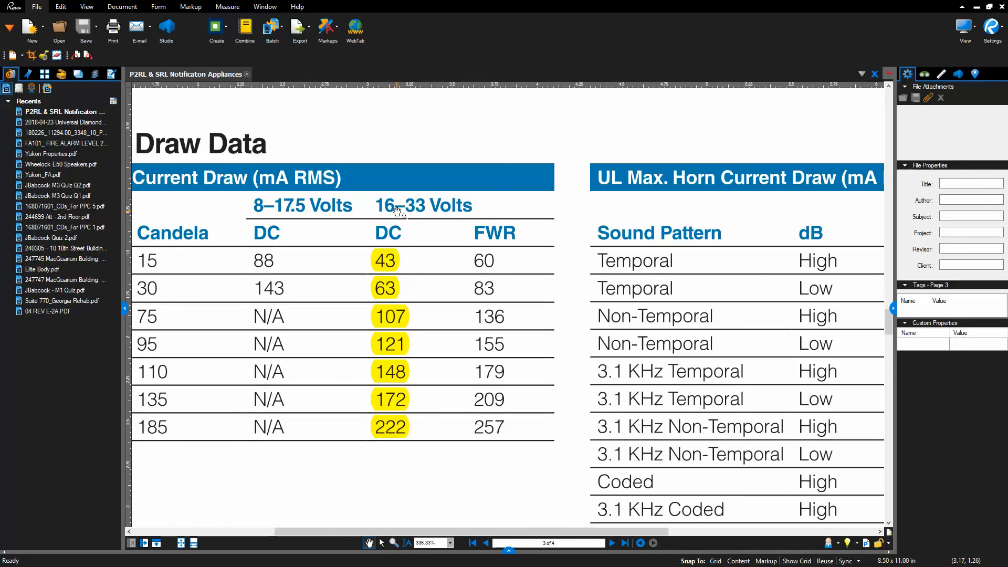
left_click(978, 7)
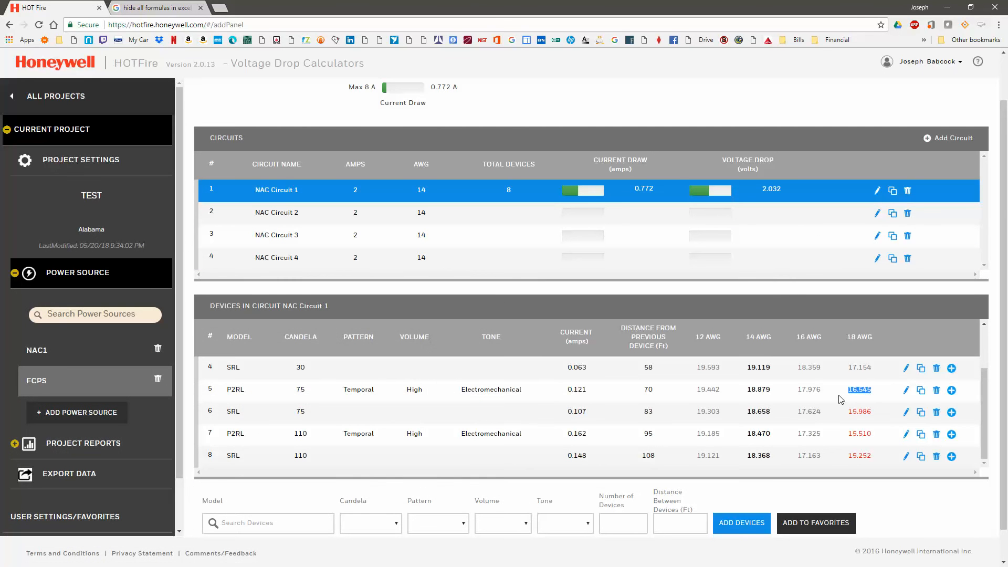
left_click_drag(846, 370, 867, 415)
left_click(874, 400)
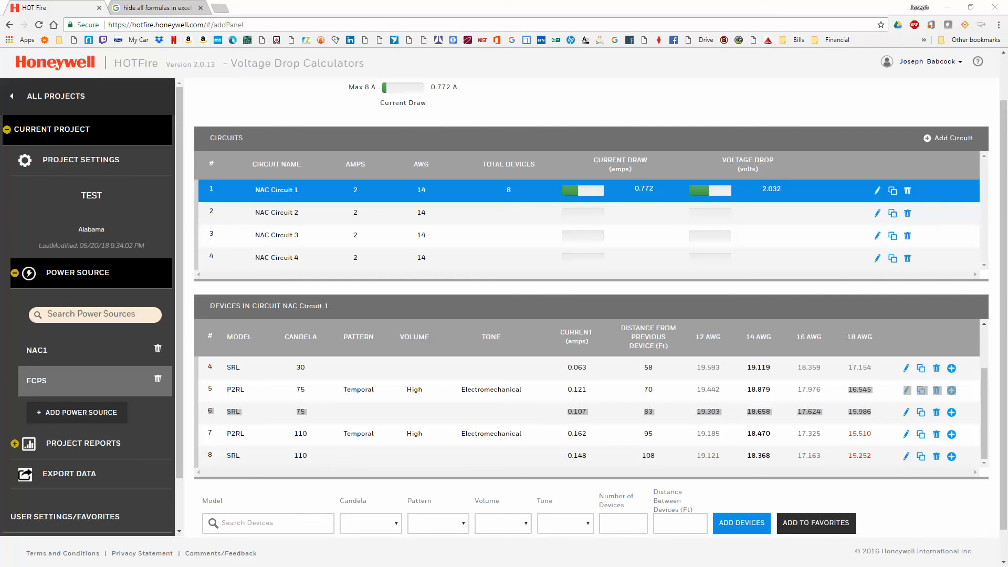
Return to the workbook in Excel and examine Calc 1's last device rows and the Voltage Drop Percentage column for all devices
key("alt+Tab")
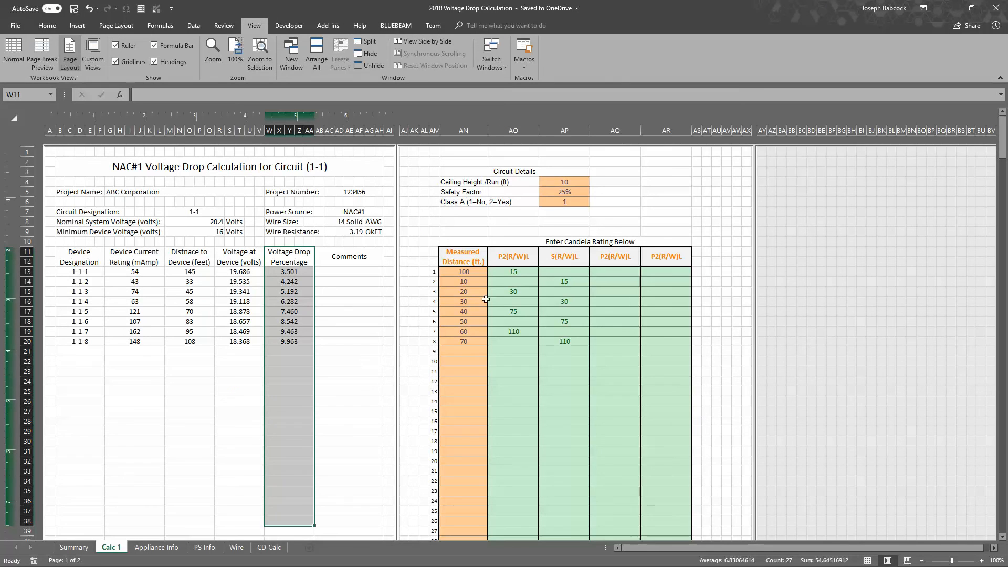
left_click(252, 273)
left_click_drag(268, 254, 286, 481)
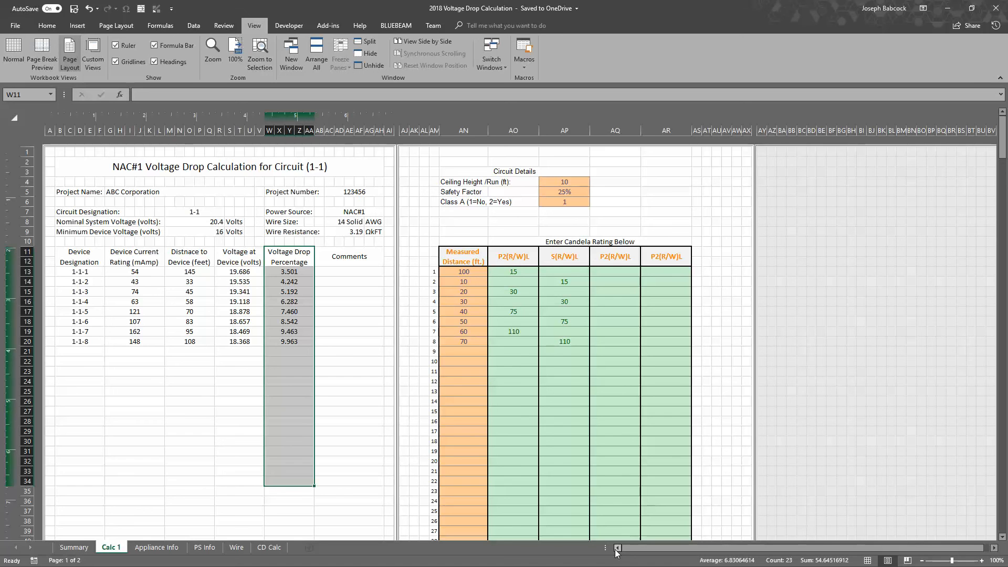
left_click(247, 342)
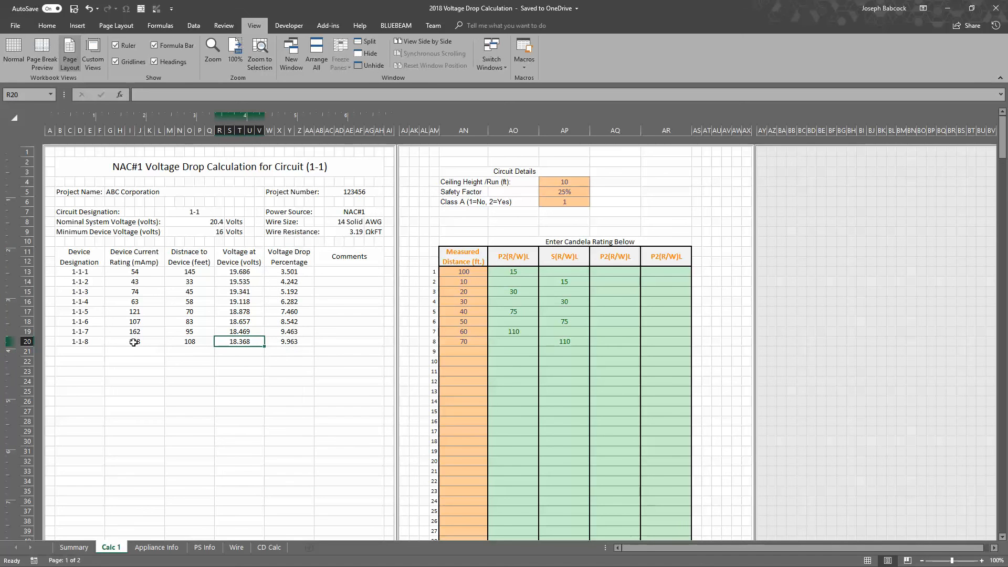
left_click_drag(94, 333, 282, 364)
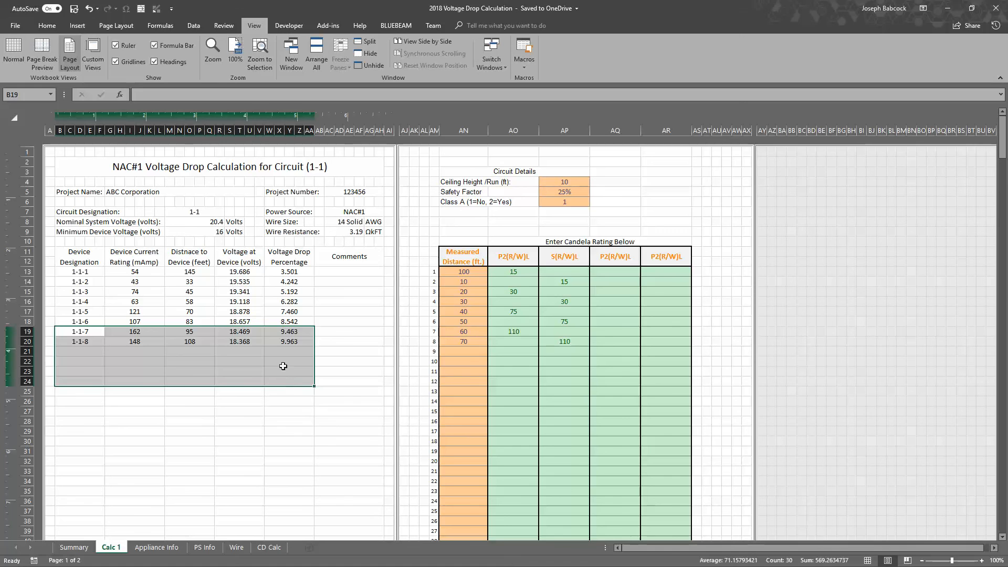
left_click(284, 330)
left_click_drag(287, 272, 289, 351)
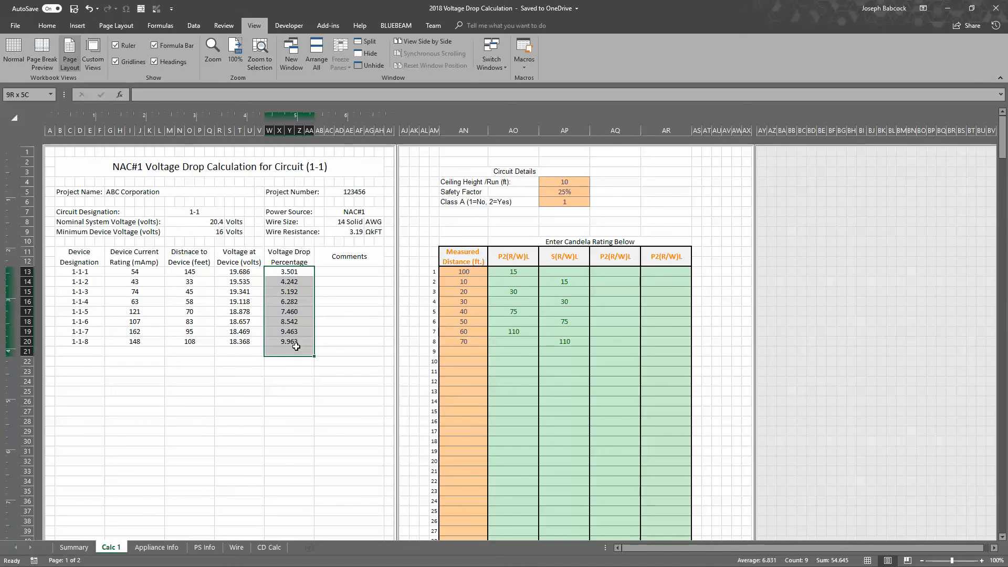
left_click_drag(284, 269, 292, 343)
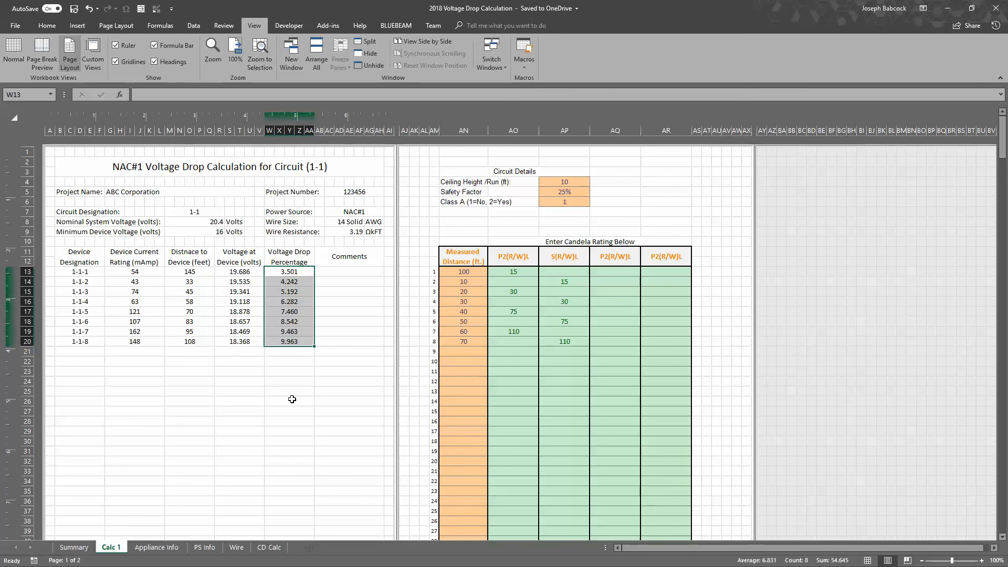
Open the Summary sheet and examine circuit 1-1's voltage drop percentage and the current and battery totals below it
left_click(74, 547)
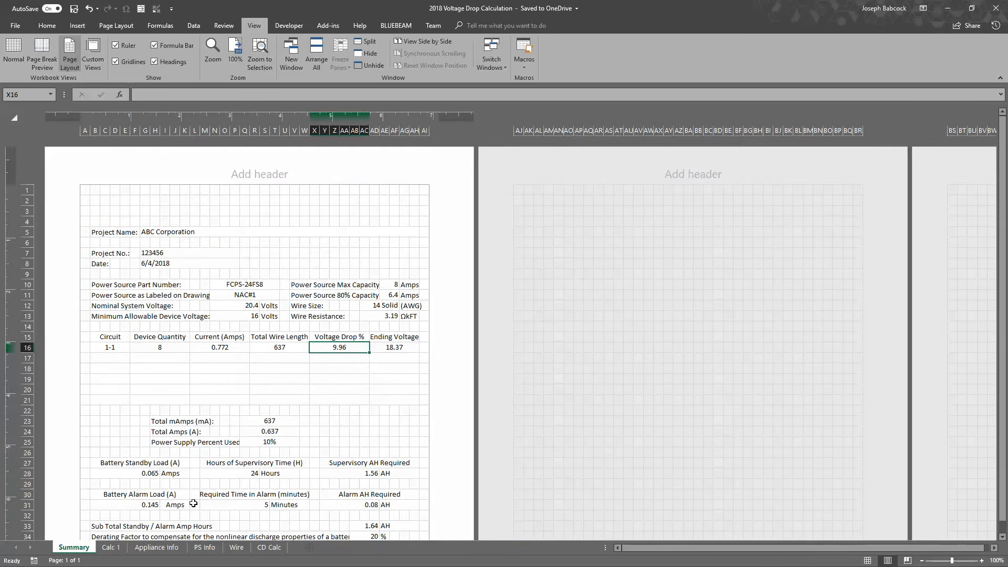
left_click(333, 358)
left_click(337, 350)
left_click(347, 355)
left_click(354, 345)
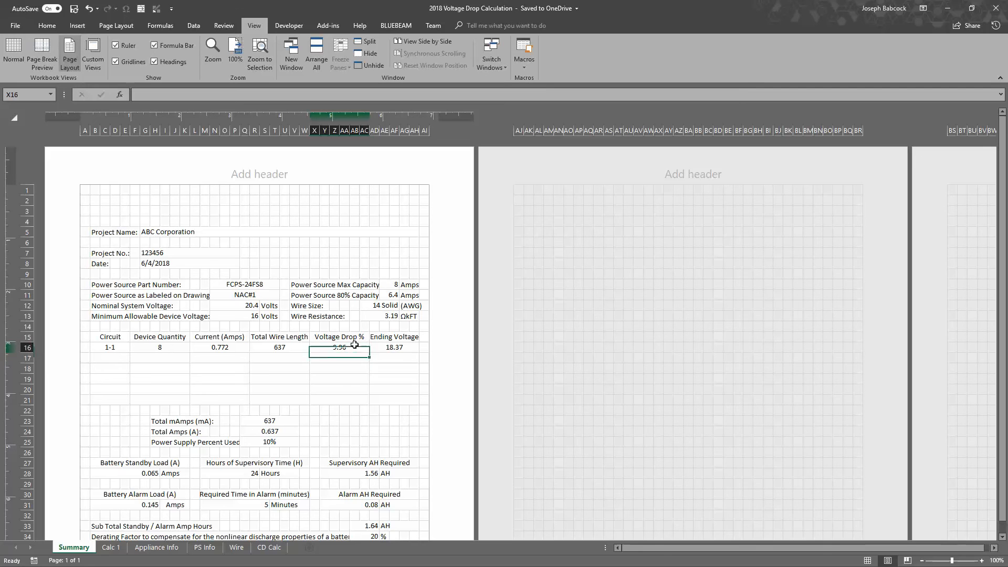
scroll(357, 341, "down", 4)
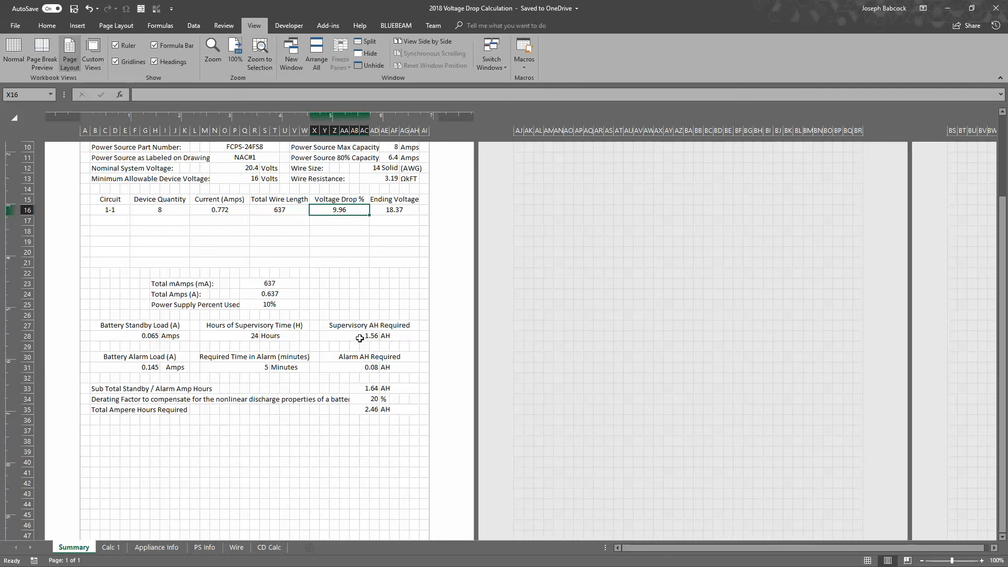
scroll(278, 260, "down", 1)
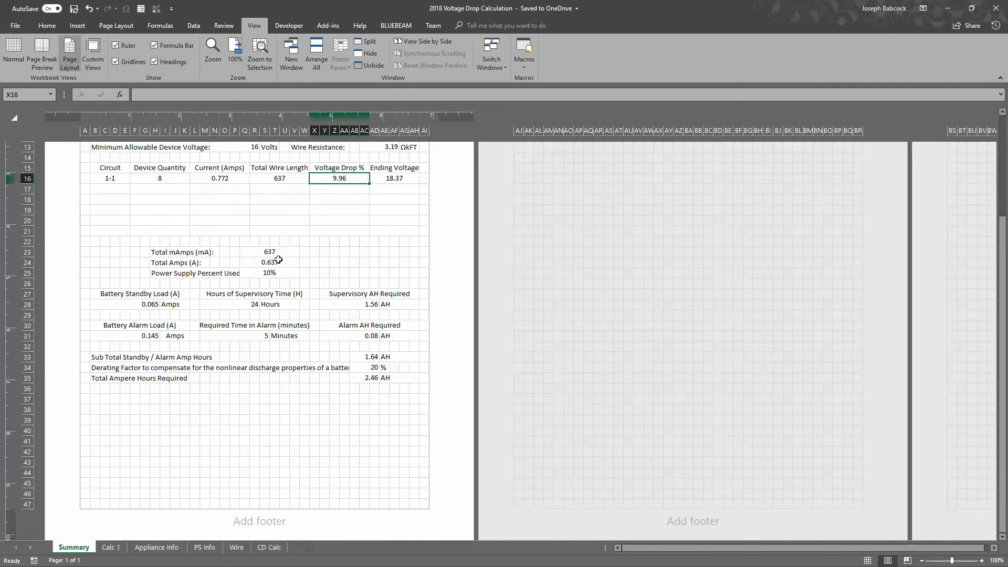
scroll(299, 270, "up", 2)
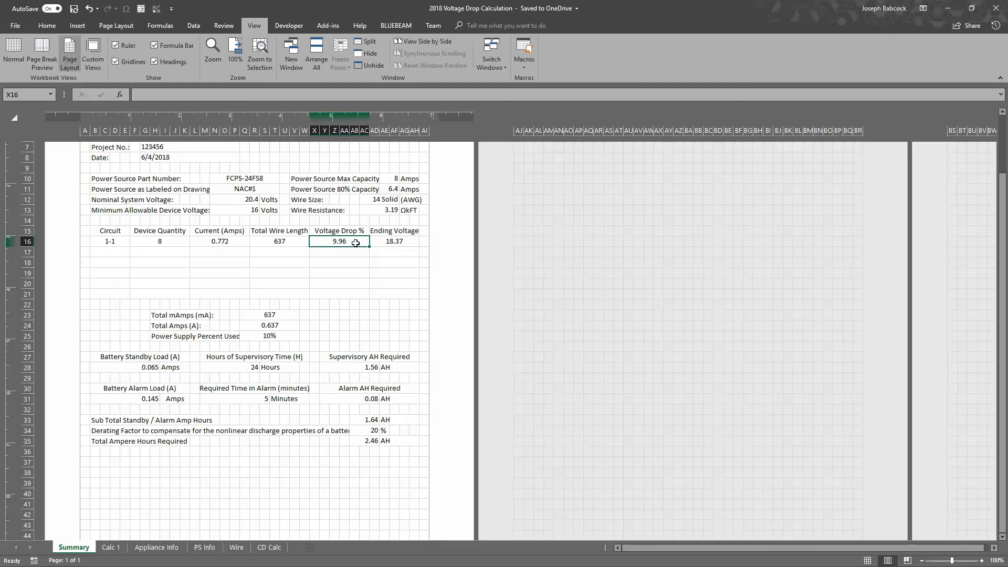
Review the Summary and Calc 1 sheets, the power supply ratings on PS Info, and the conductor properties table on Wire
scroll(355, 245, "up", 3)
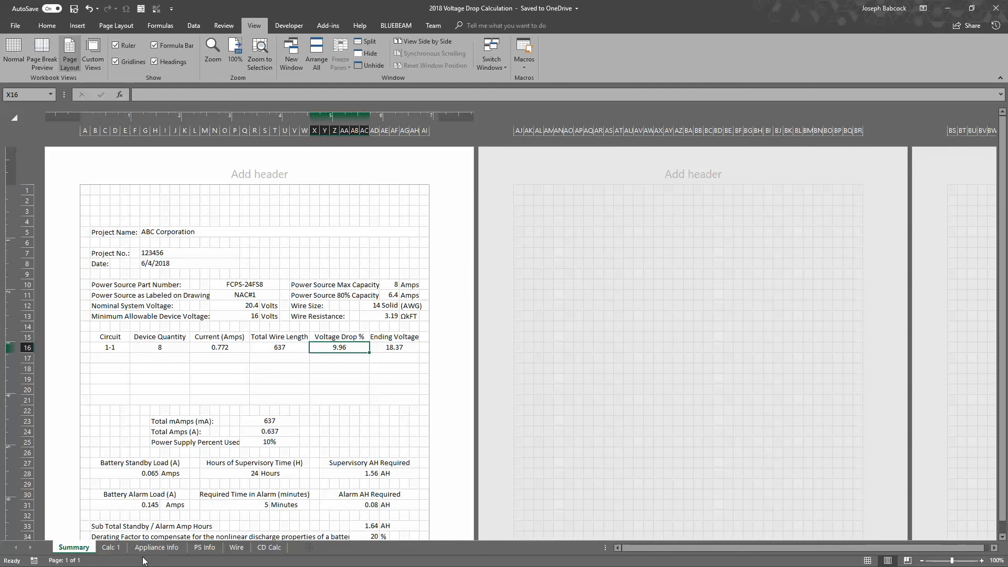
left_click(112, 548)
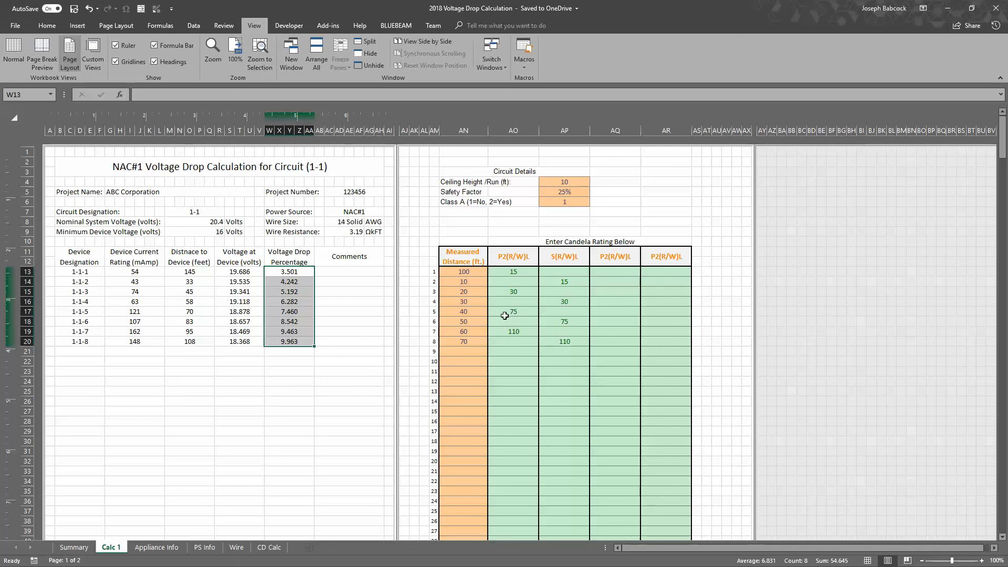
scroll(282, 373, "down", 2)
scroll(241, 444, "up", 2)
left_click(202, 548)
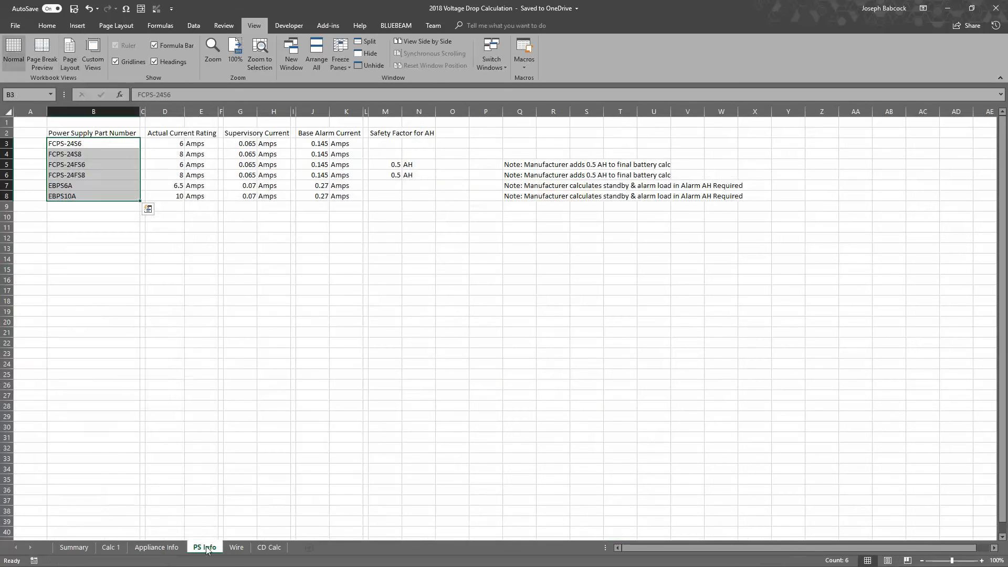
left_click(236, 548)
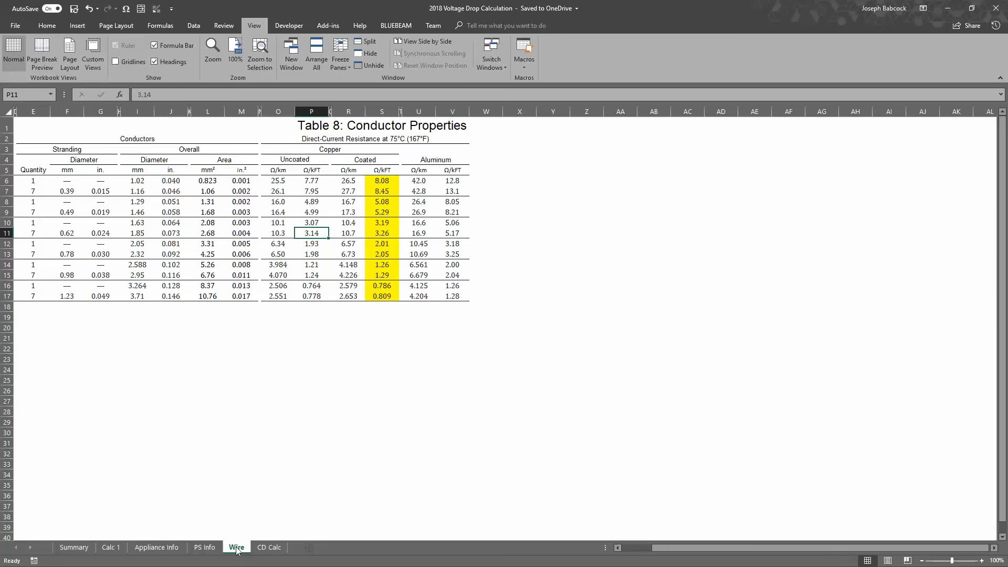
Open the CD Calc sheet and examine the Candela Calculator's candela and area inputs and the candela result formula
left_click(263, 548)
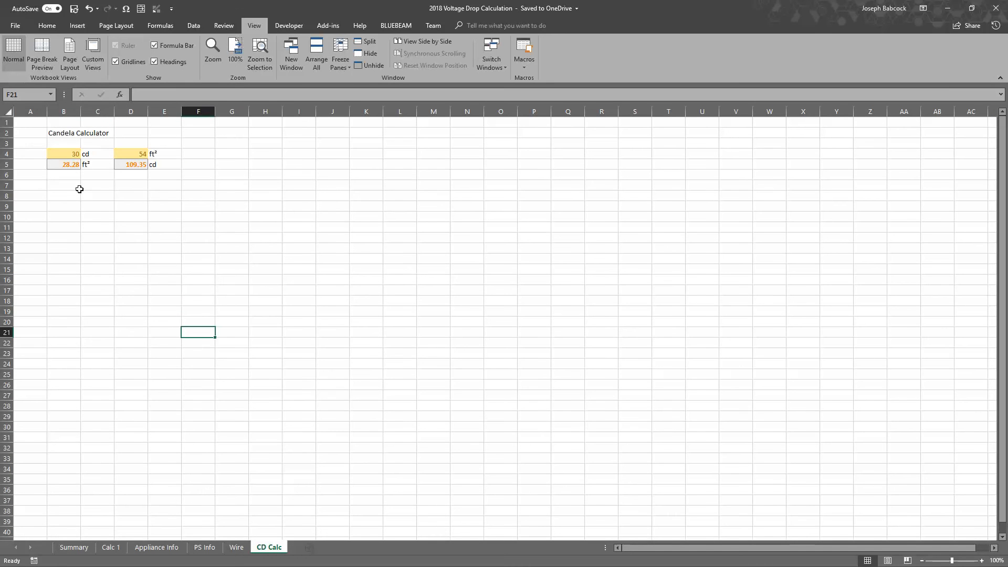
left_click_drag(65, 194, 86, 209)
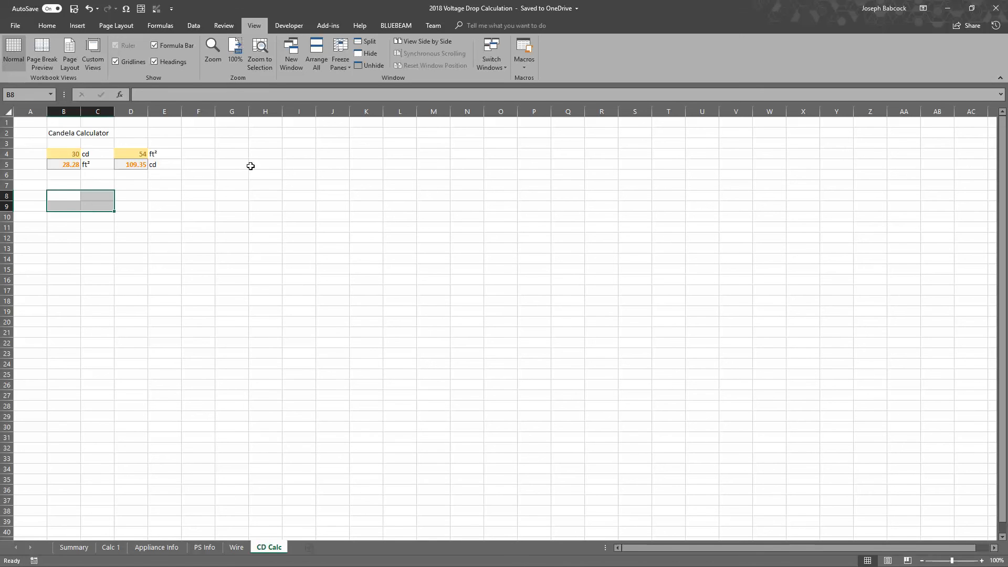
left_click(69, 154)
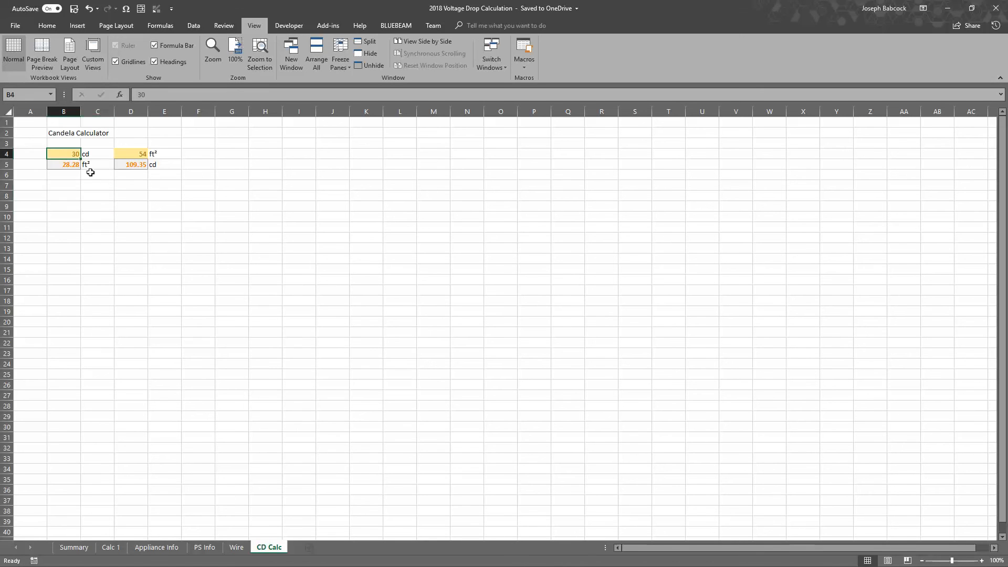
left_click(135, 155)
left_click(137, 167)
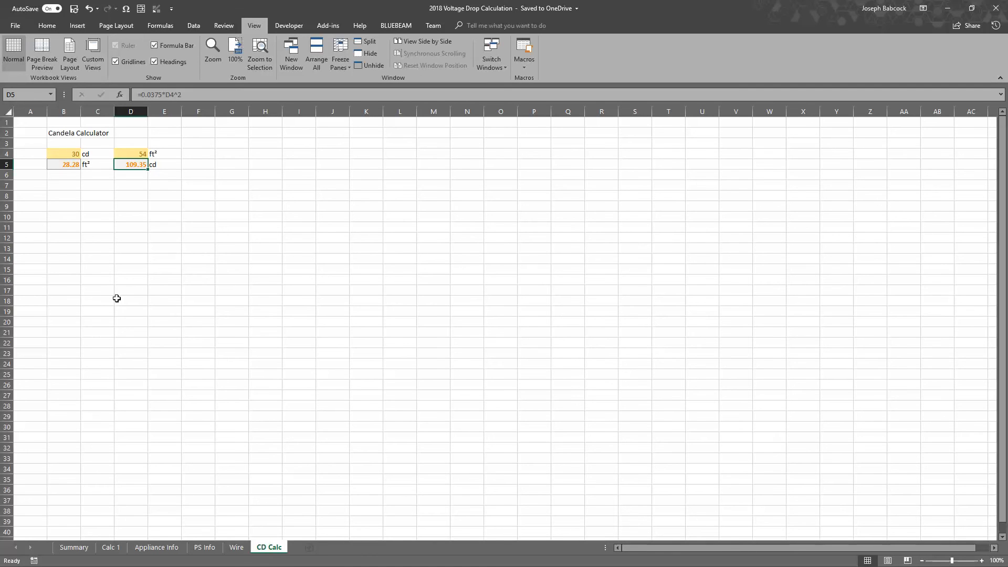
Examine the empty cell area below the Candela Calculator on the CD Calc sheet
left_click_drag(58, 206, 288, 461)
left_click(213, 332)
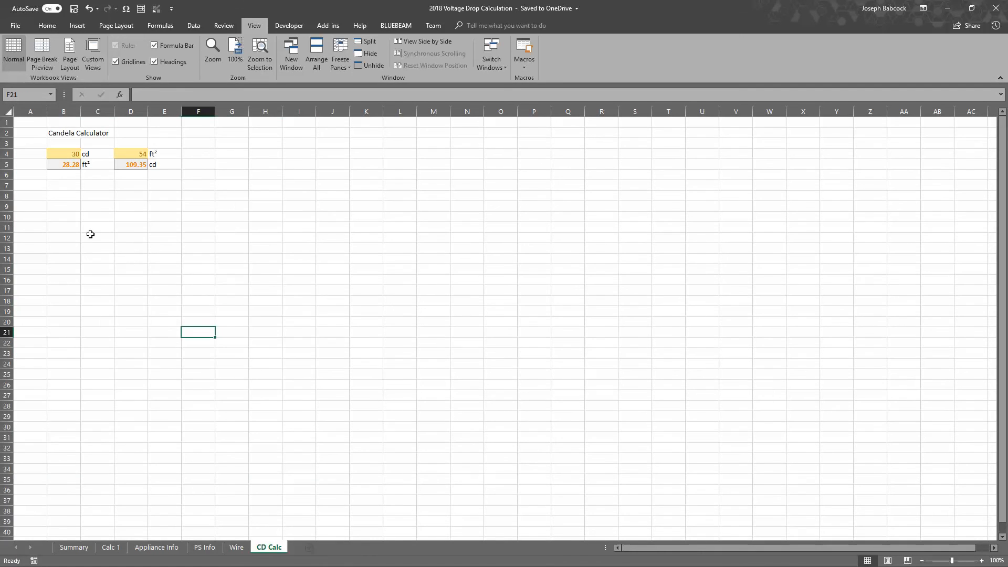
left_click_drag(90, 234, 263, 376)
left_click(366, 363)
left_click_drag(133, 256, 281, 430)
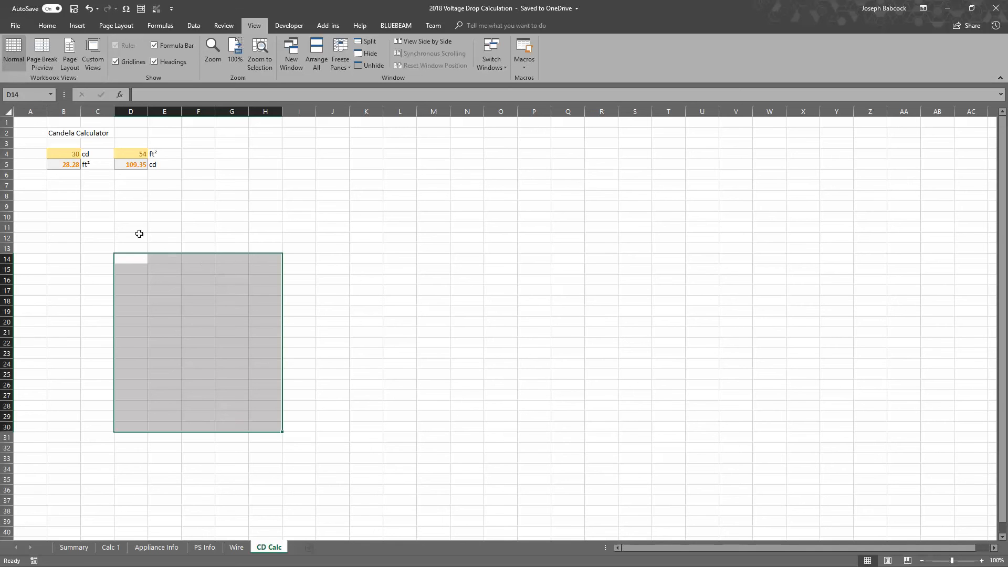
left_click(69, 209)
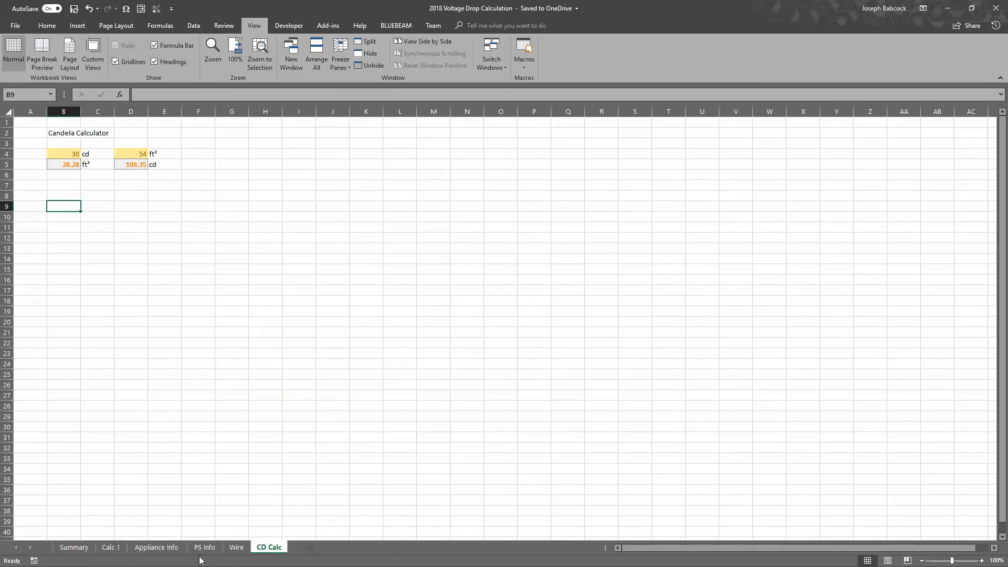
Return to the Summary sheet and examine the blank title rows 2 and 3 above the project name
left_click(73, 547)
left_click(265, 376)
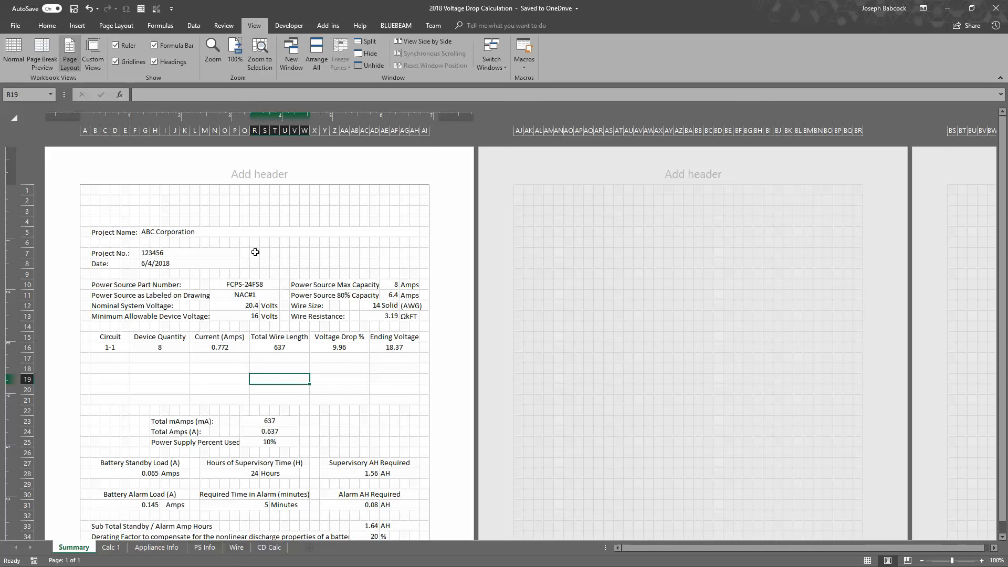
left_click_drag(96, 203, 411, 211)
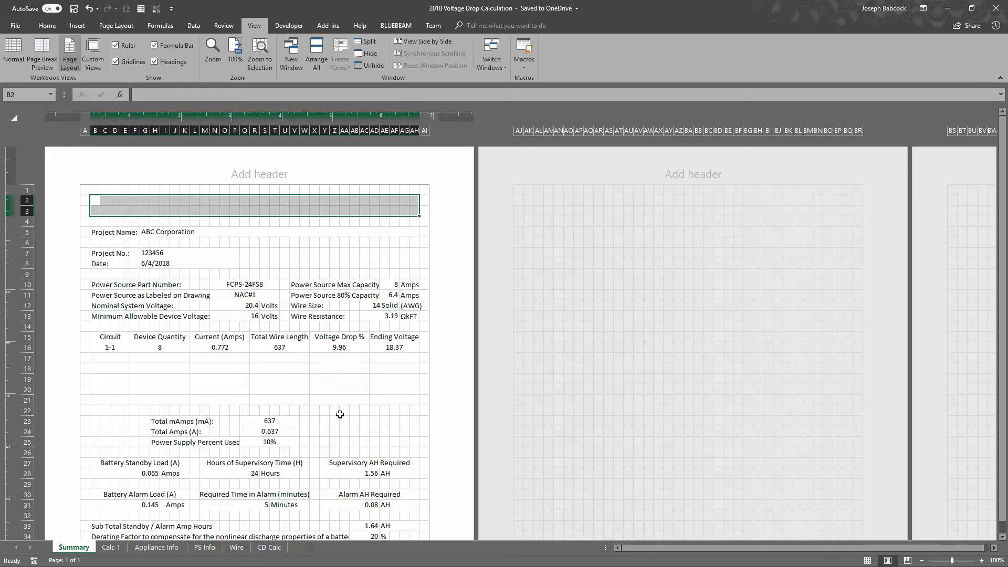
Open the Calc 1 sheet and examine circuit 1-1's device table and the circuit totals below it
left_click(111, 547)
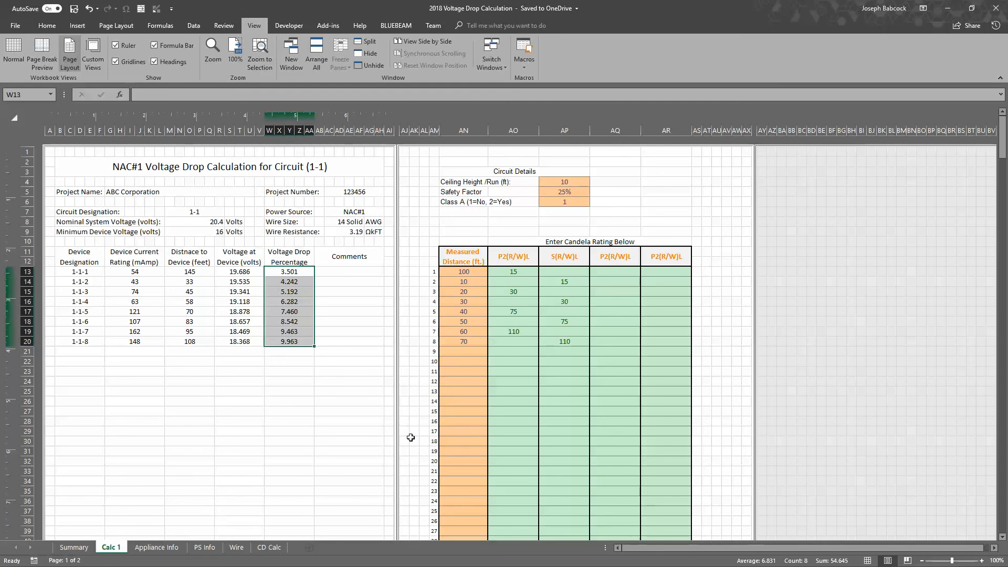
scroll(407, 446, "down", 6)
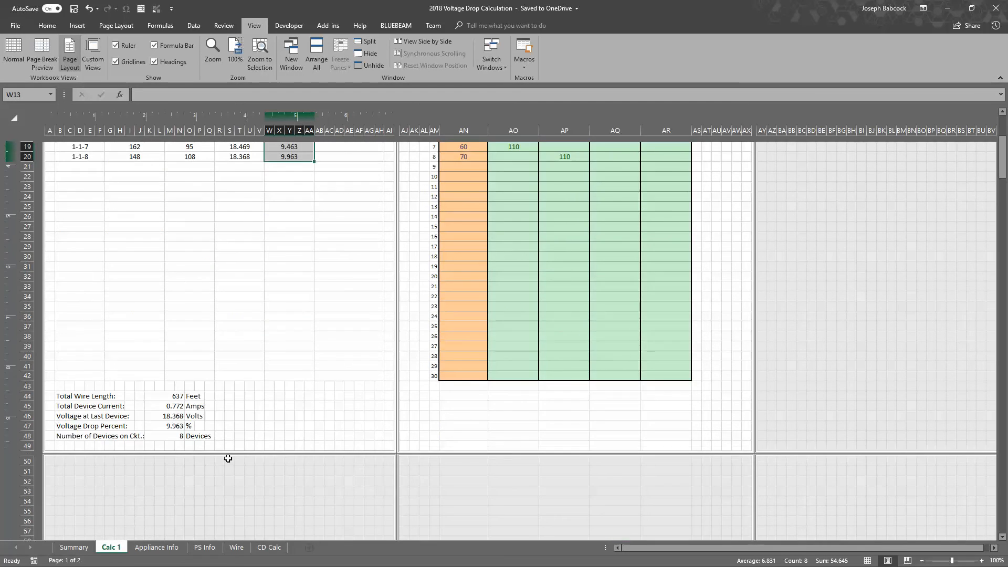
scroll(223, 460, "up", 3)
scroll(222, 459, "up", 3)
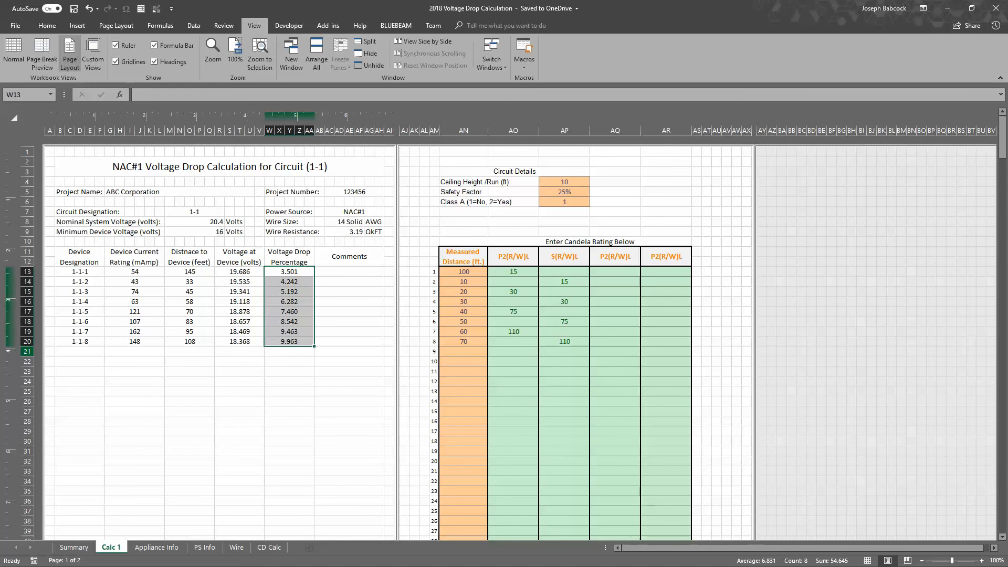